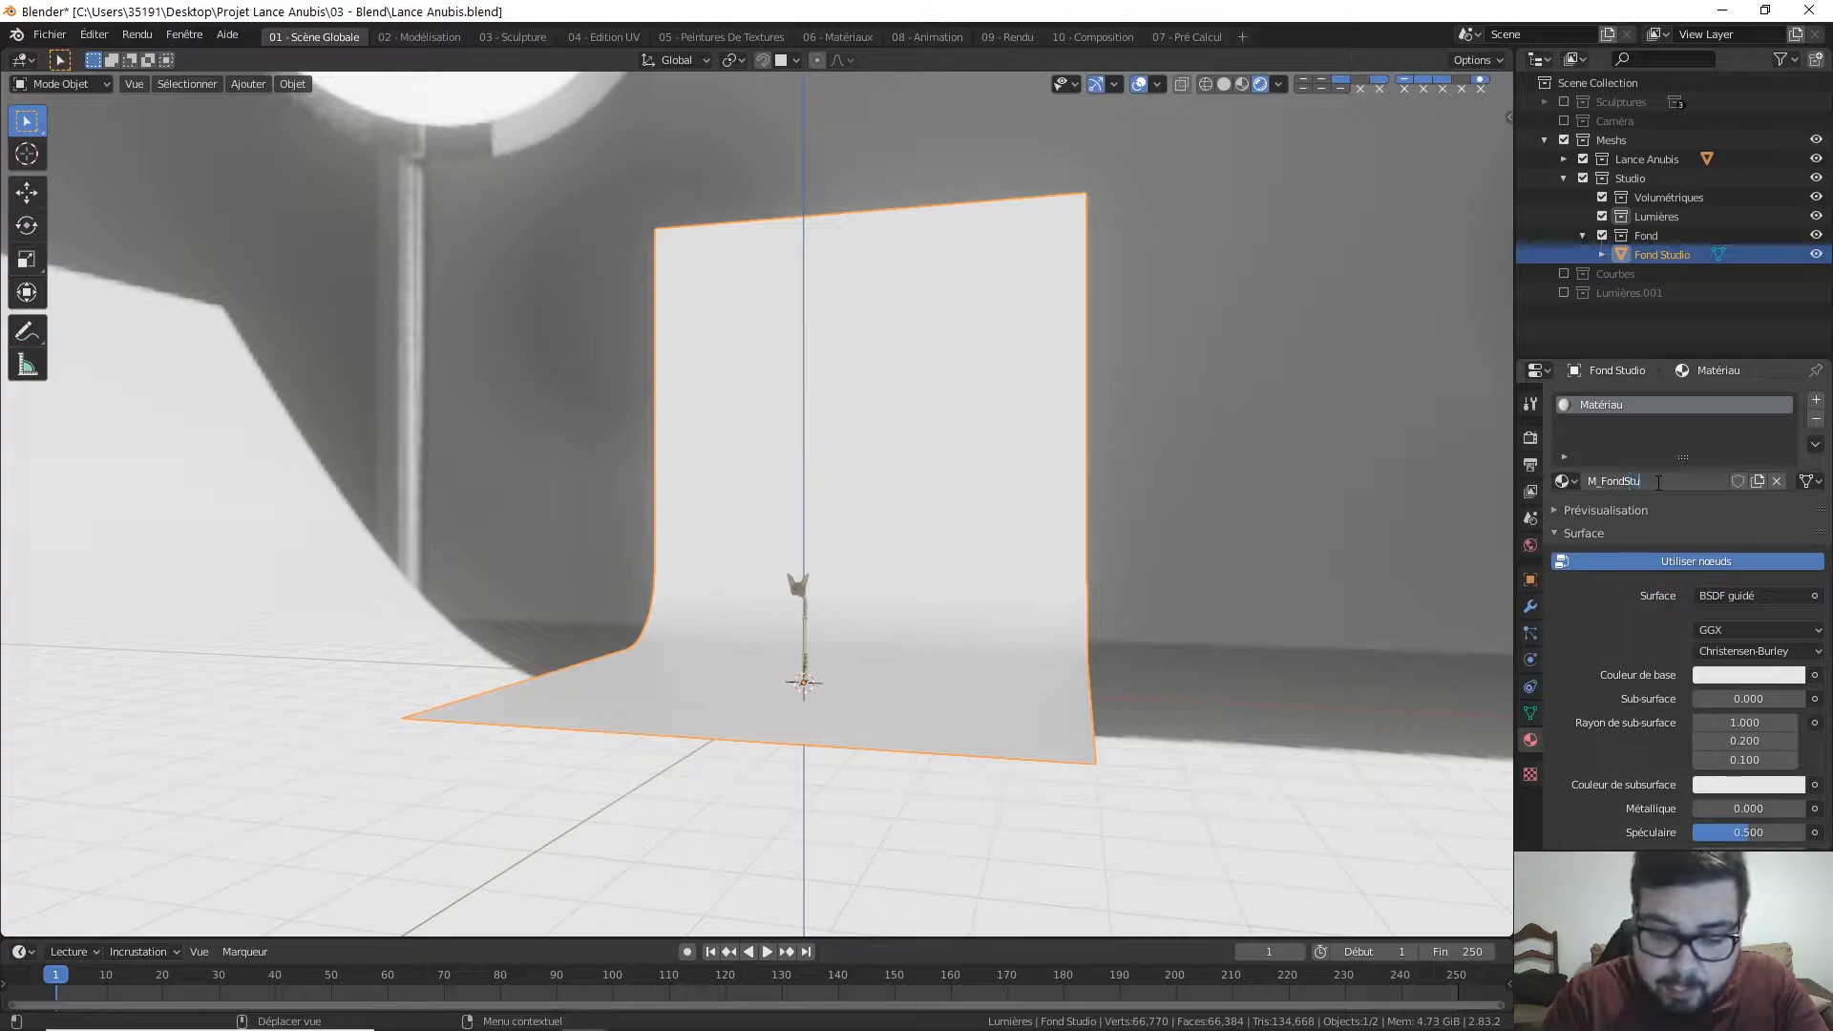
Step: Name the studio backdrop's material M_FondStudio and brighten its base colour to white
{"action": "type", "text": "tudios"}
{"action": "key", "text": "Return"}
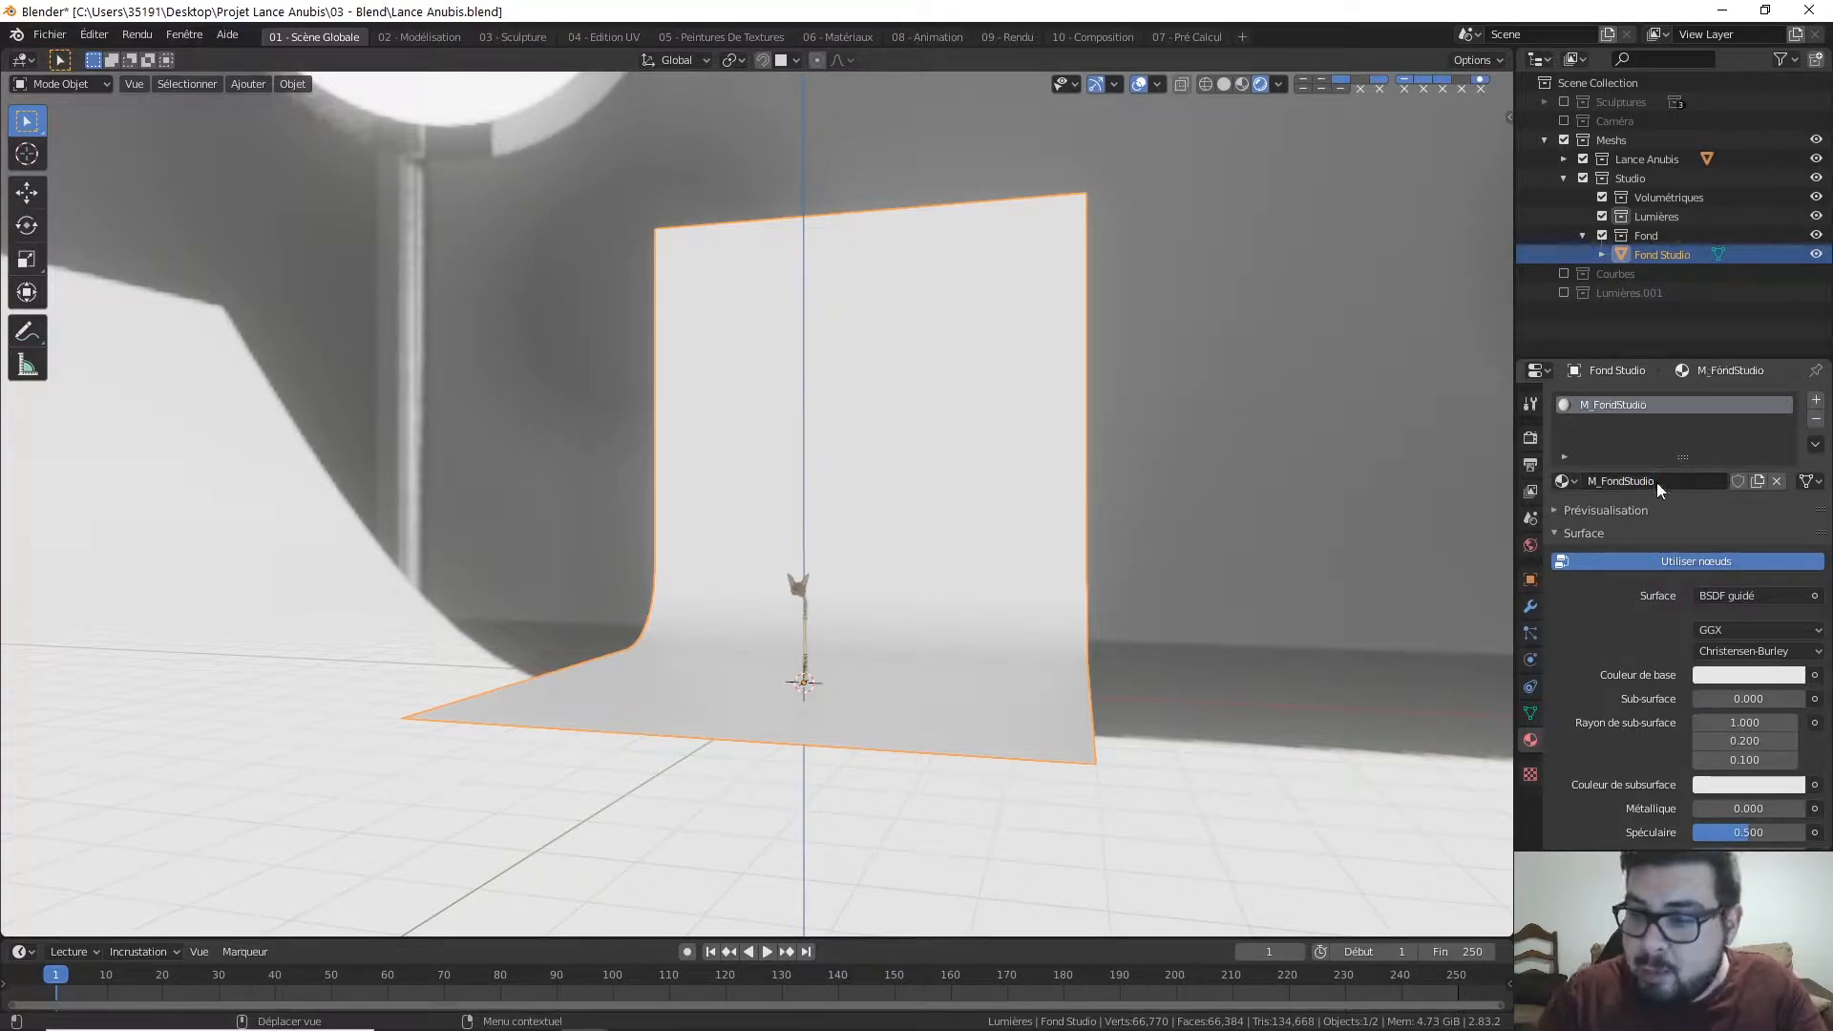
{"action": "scroll", "coordinate": [1746, 716], "scroll_direction": "down", "scroll_amount": 2}
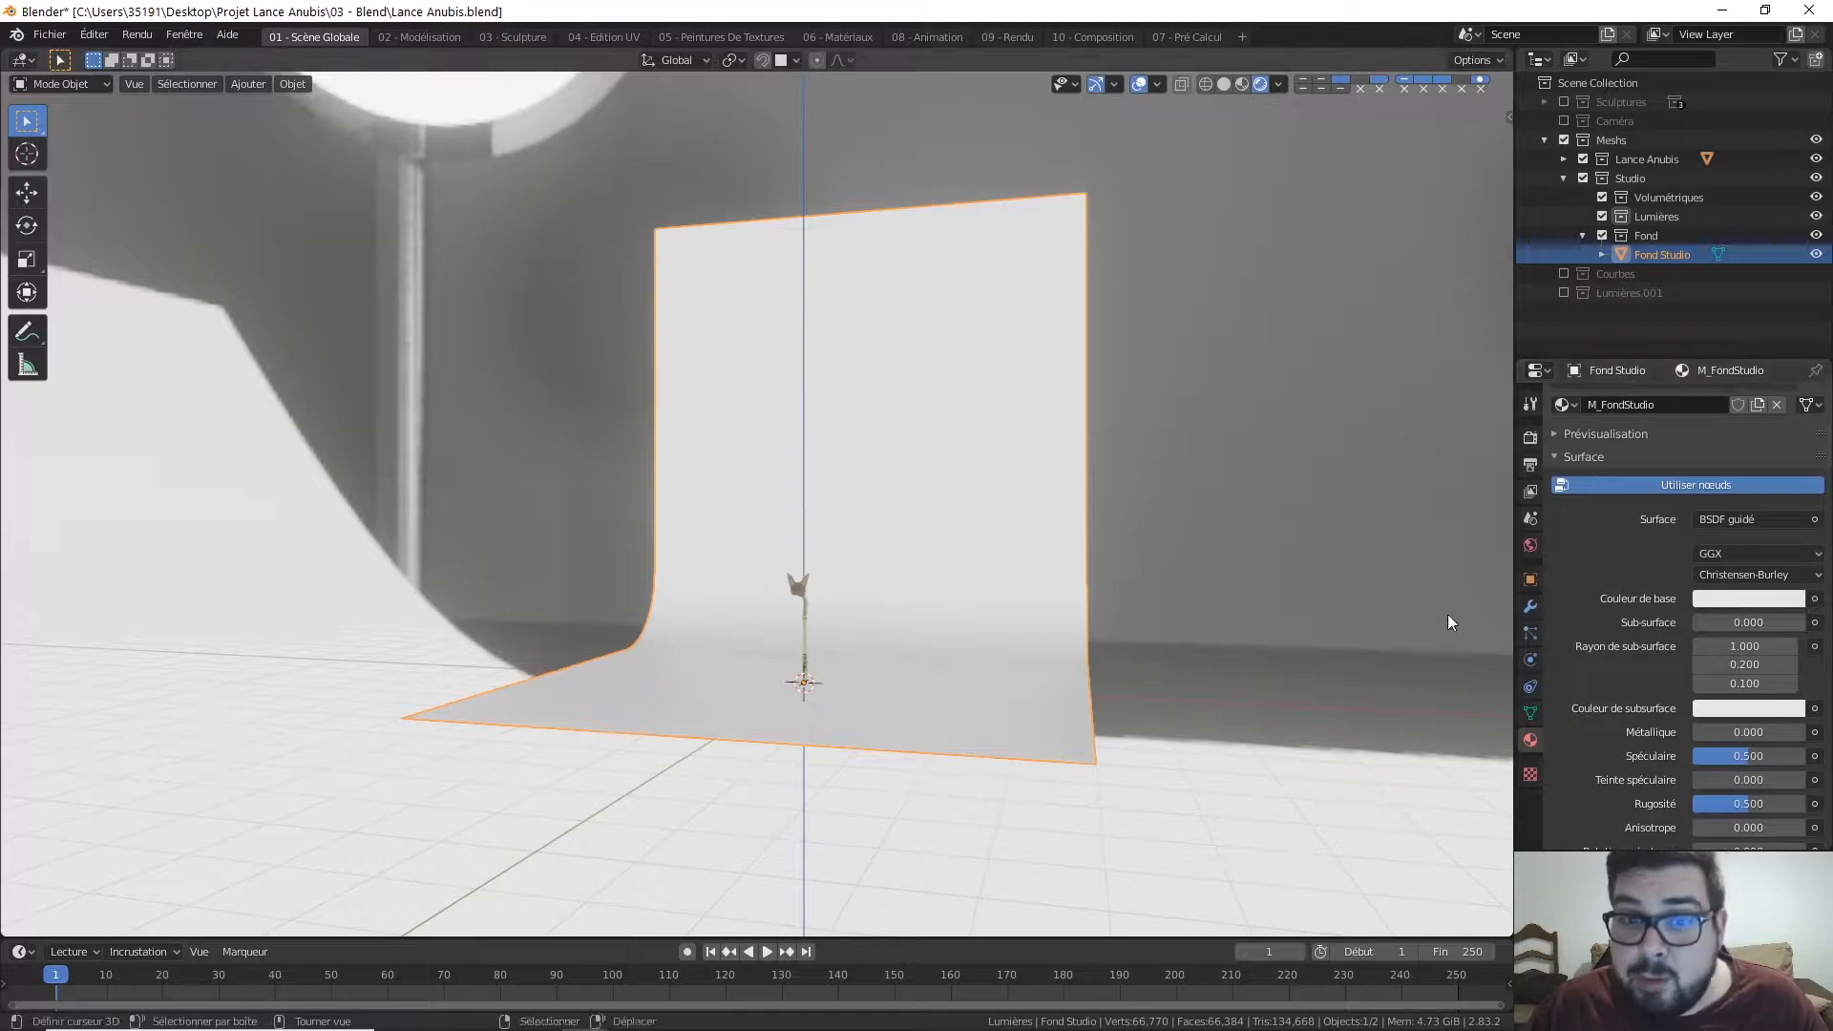
{"action": "left_click", "coordinate": [1768, 602]}
{"action": "left_click_drag", "start_coordinate": [1790, 337], "coordinate": [1791, 321]}
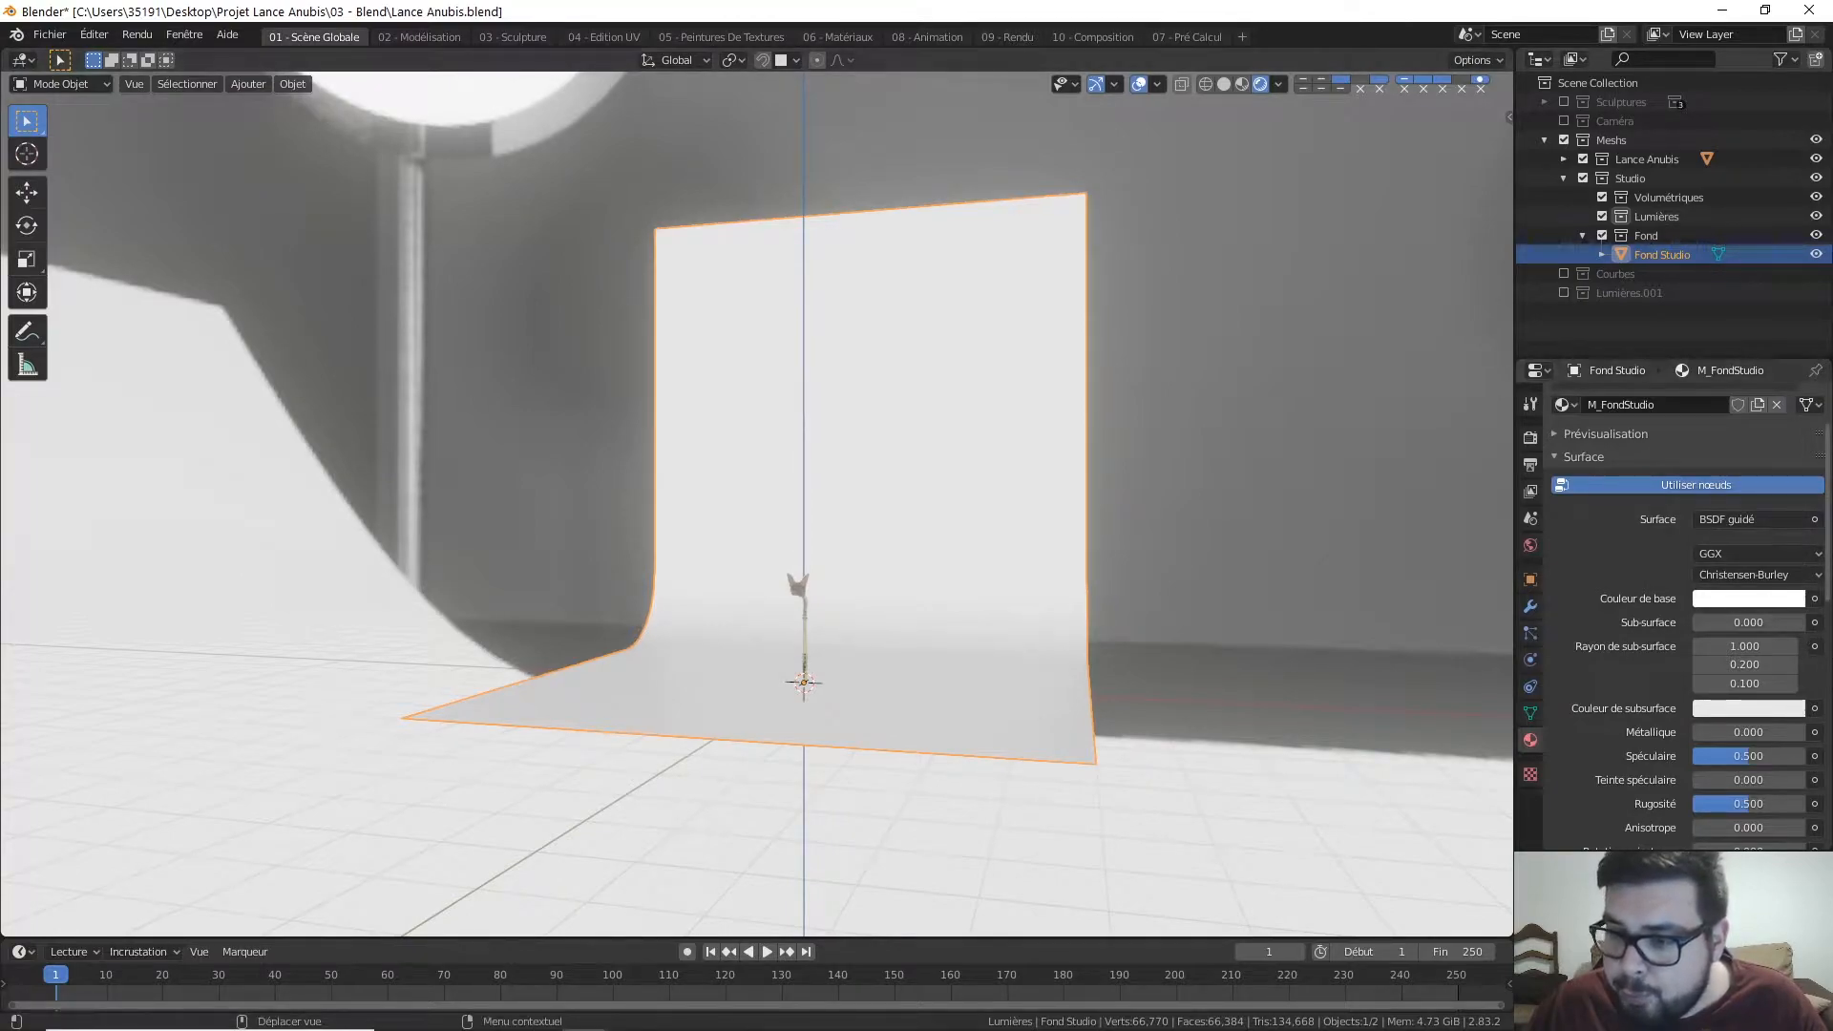
Step: Set the backdrop material's Spéculaire and Rugosité to 1.000 and its base colour to black
{"action": "left_click_drag", "start_coordinate": [1748, 755], "coordinate": [1804, 755]}
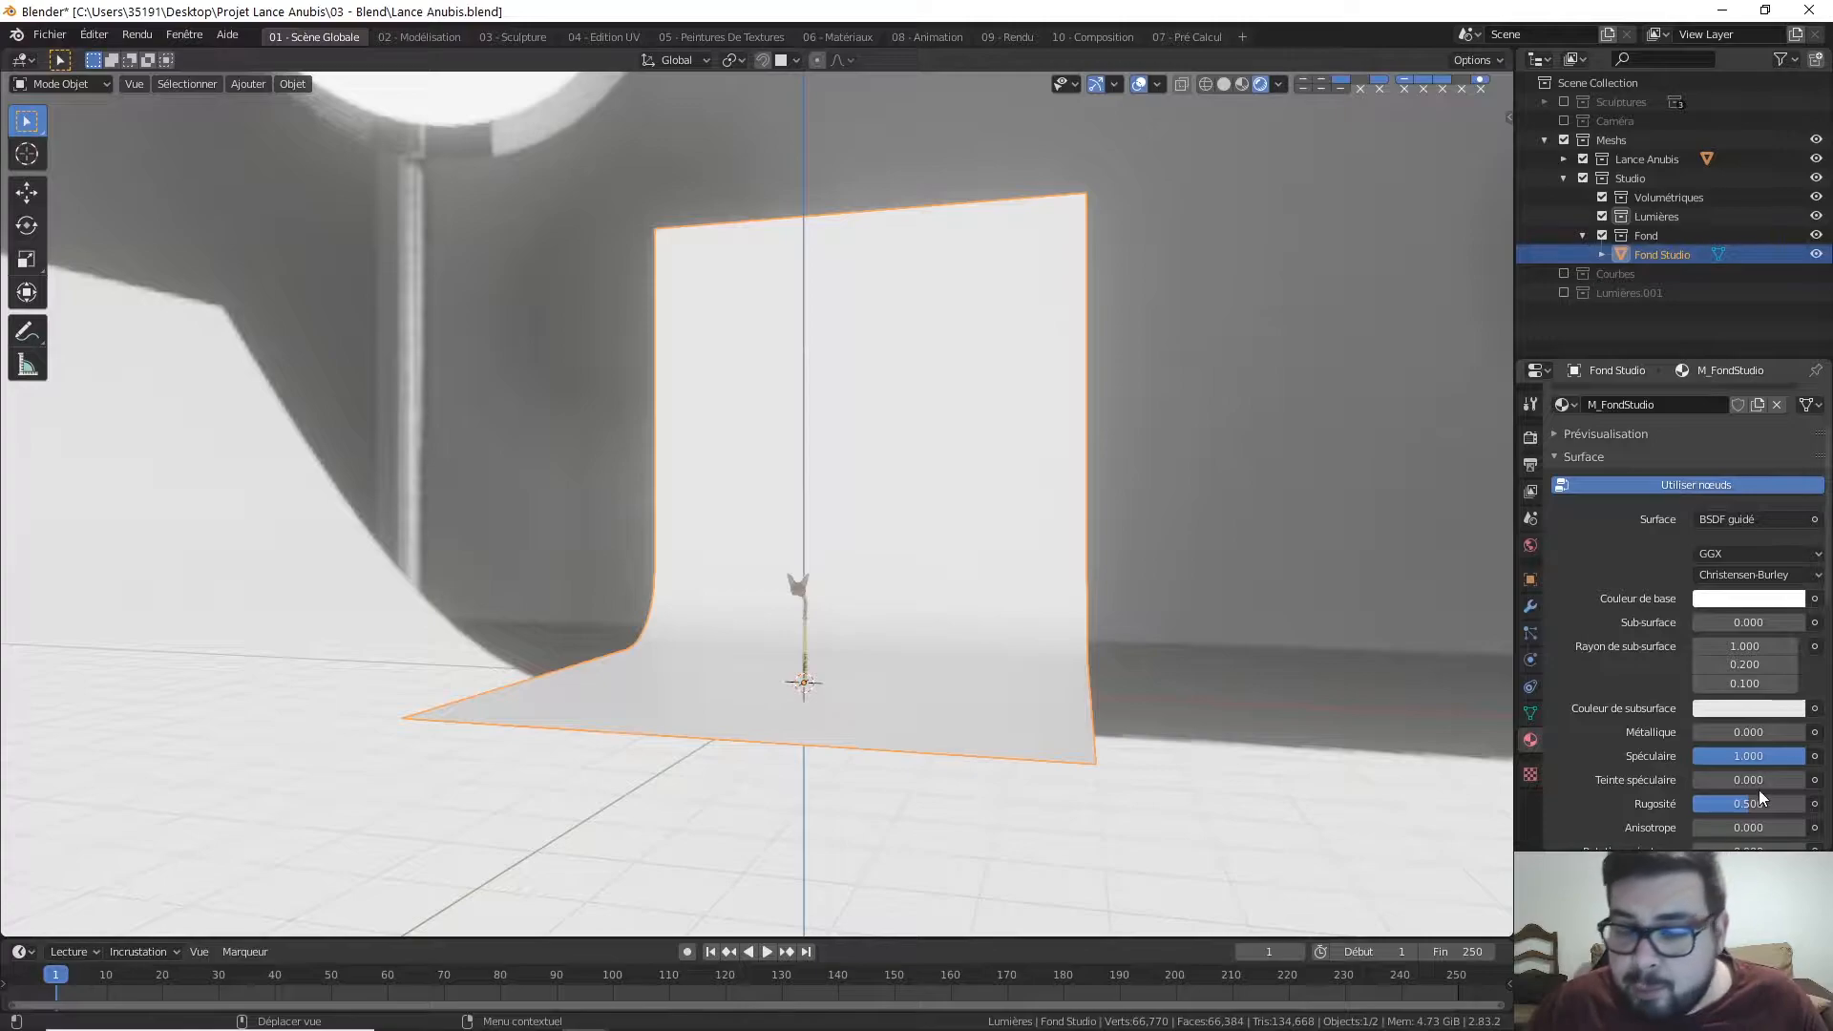
{"action": "left_click_drag", "start_coordinate": [1751, 804], "coordinate": [1808, 804]}
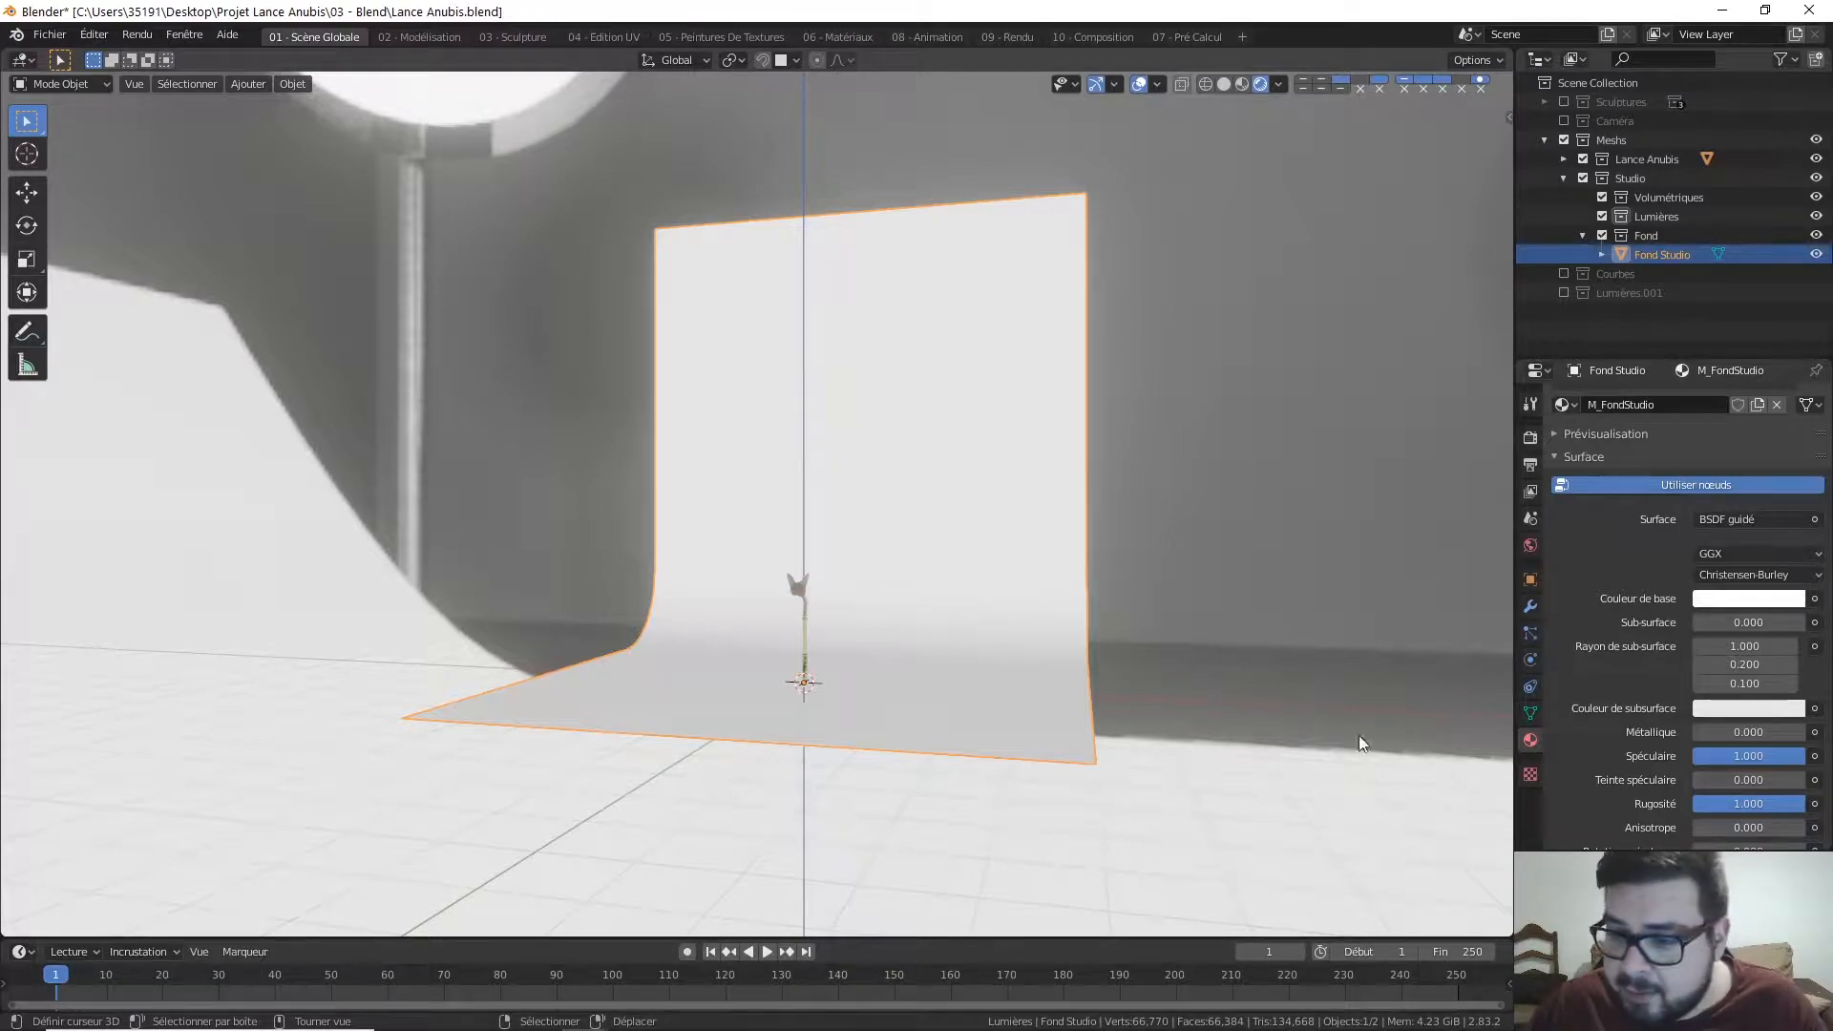
{"action": "left_click", "coordinate": [1748, 599]}
{"action": "left_click_drag", "start_coordinate": [1796, 363], "coordinate": [1792, 468]}
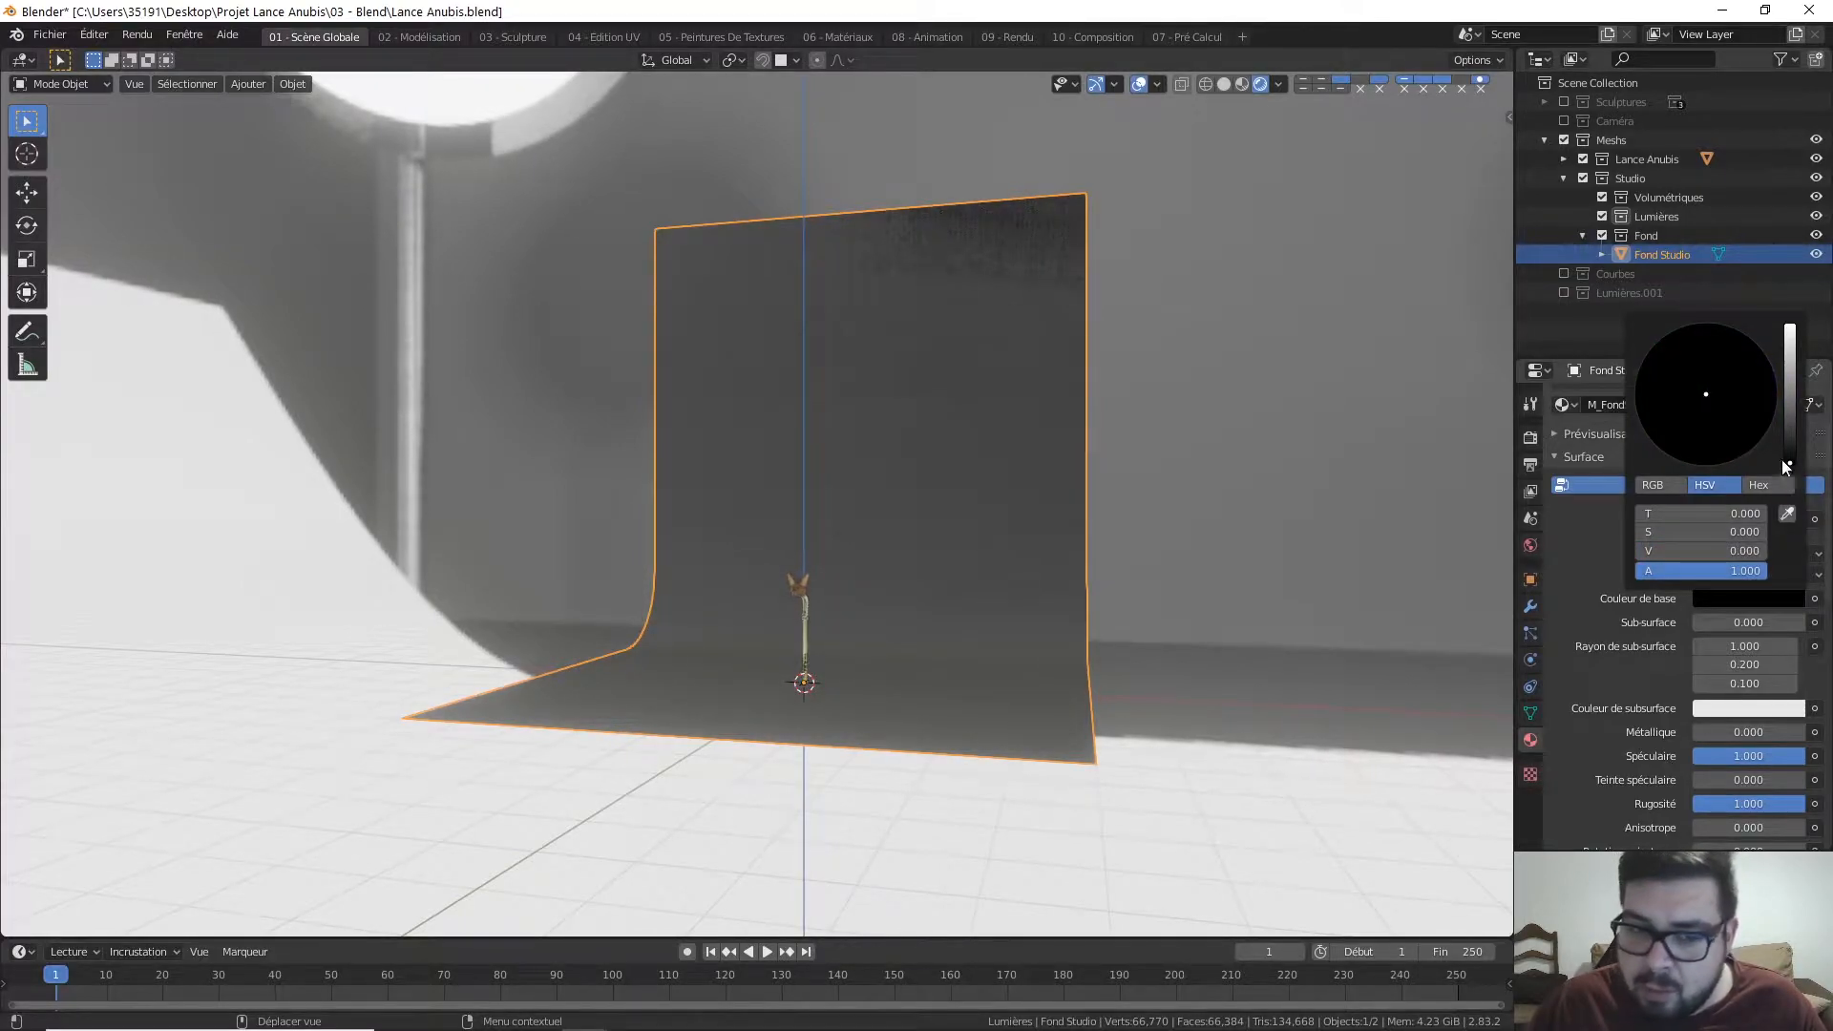
Step: Deselect everything and add a new camera at the world origin
{"action": "middle_click_drag", "start_coordinate": [1263, 500], "coordinate": [1297, 571]}
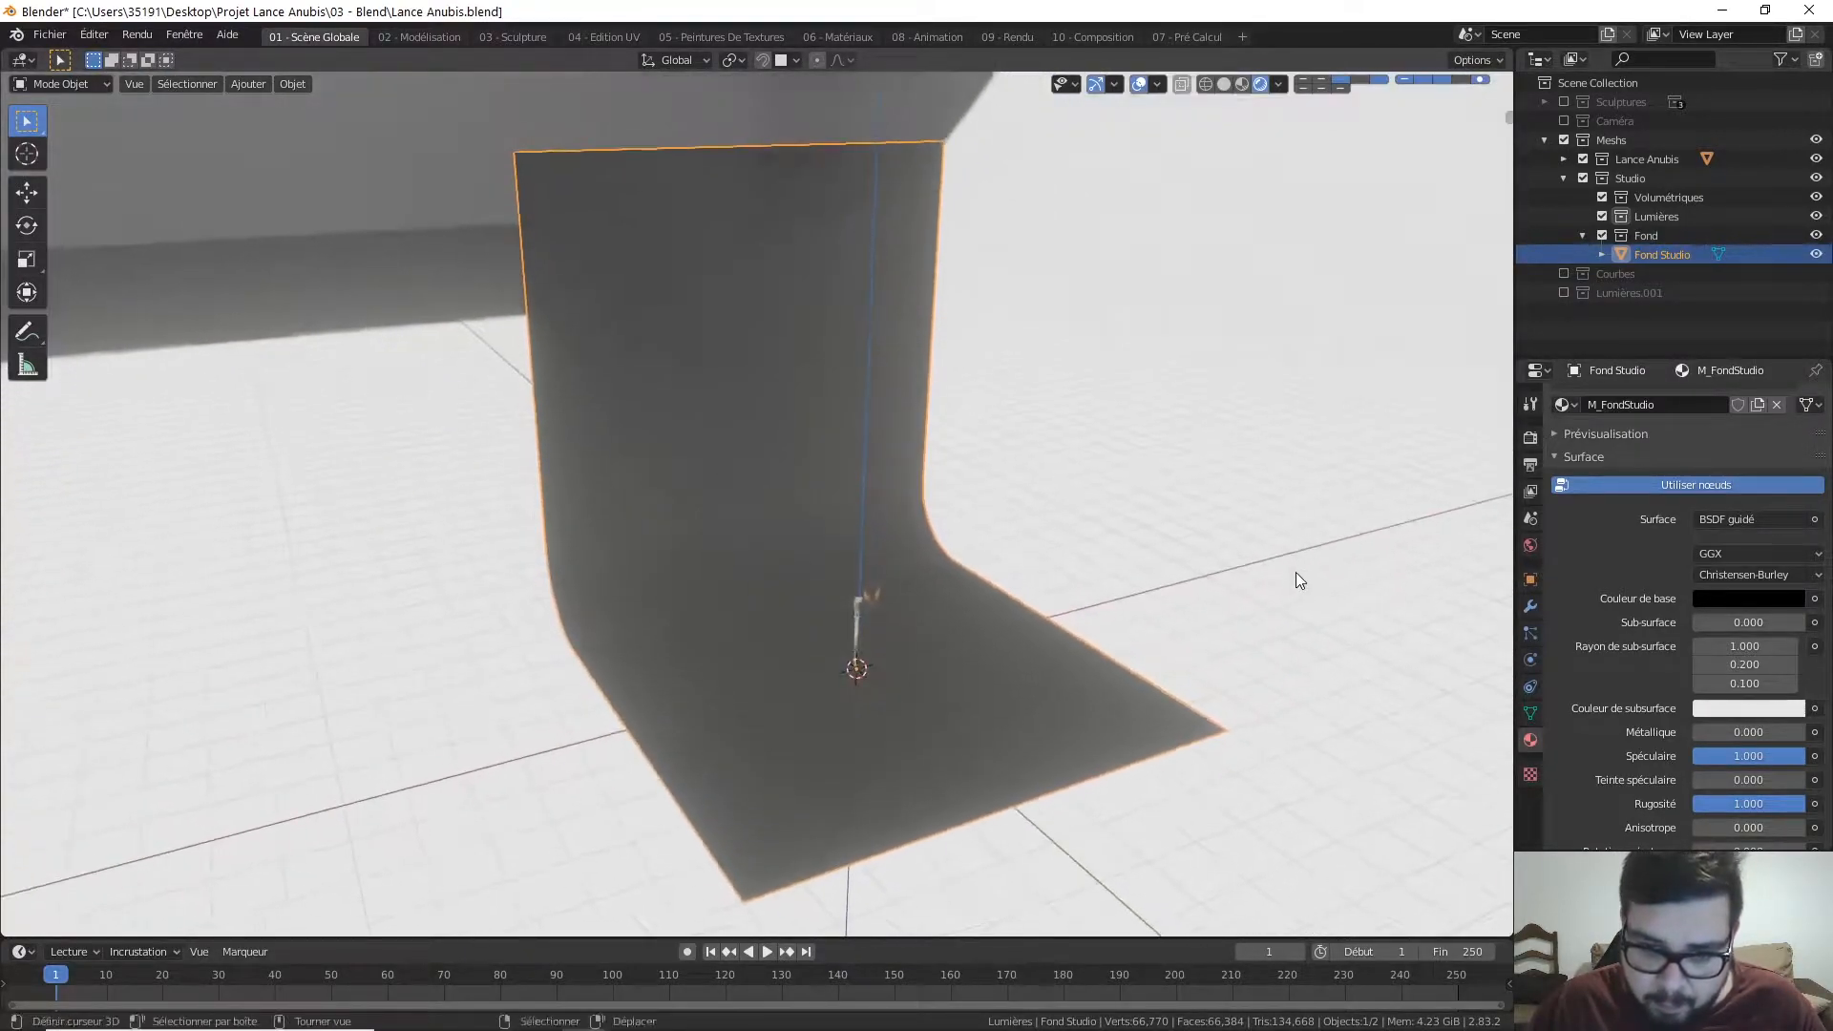
{"action": "middle_click_drag", "start_coordinate": [1136, 577], "coordinate": [974, 537]}
{"action": "key", "text": "a"}
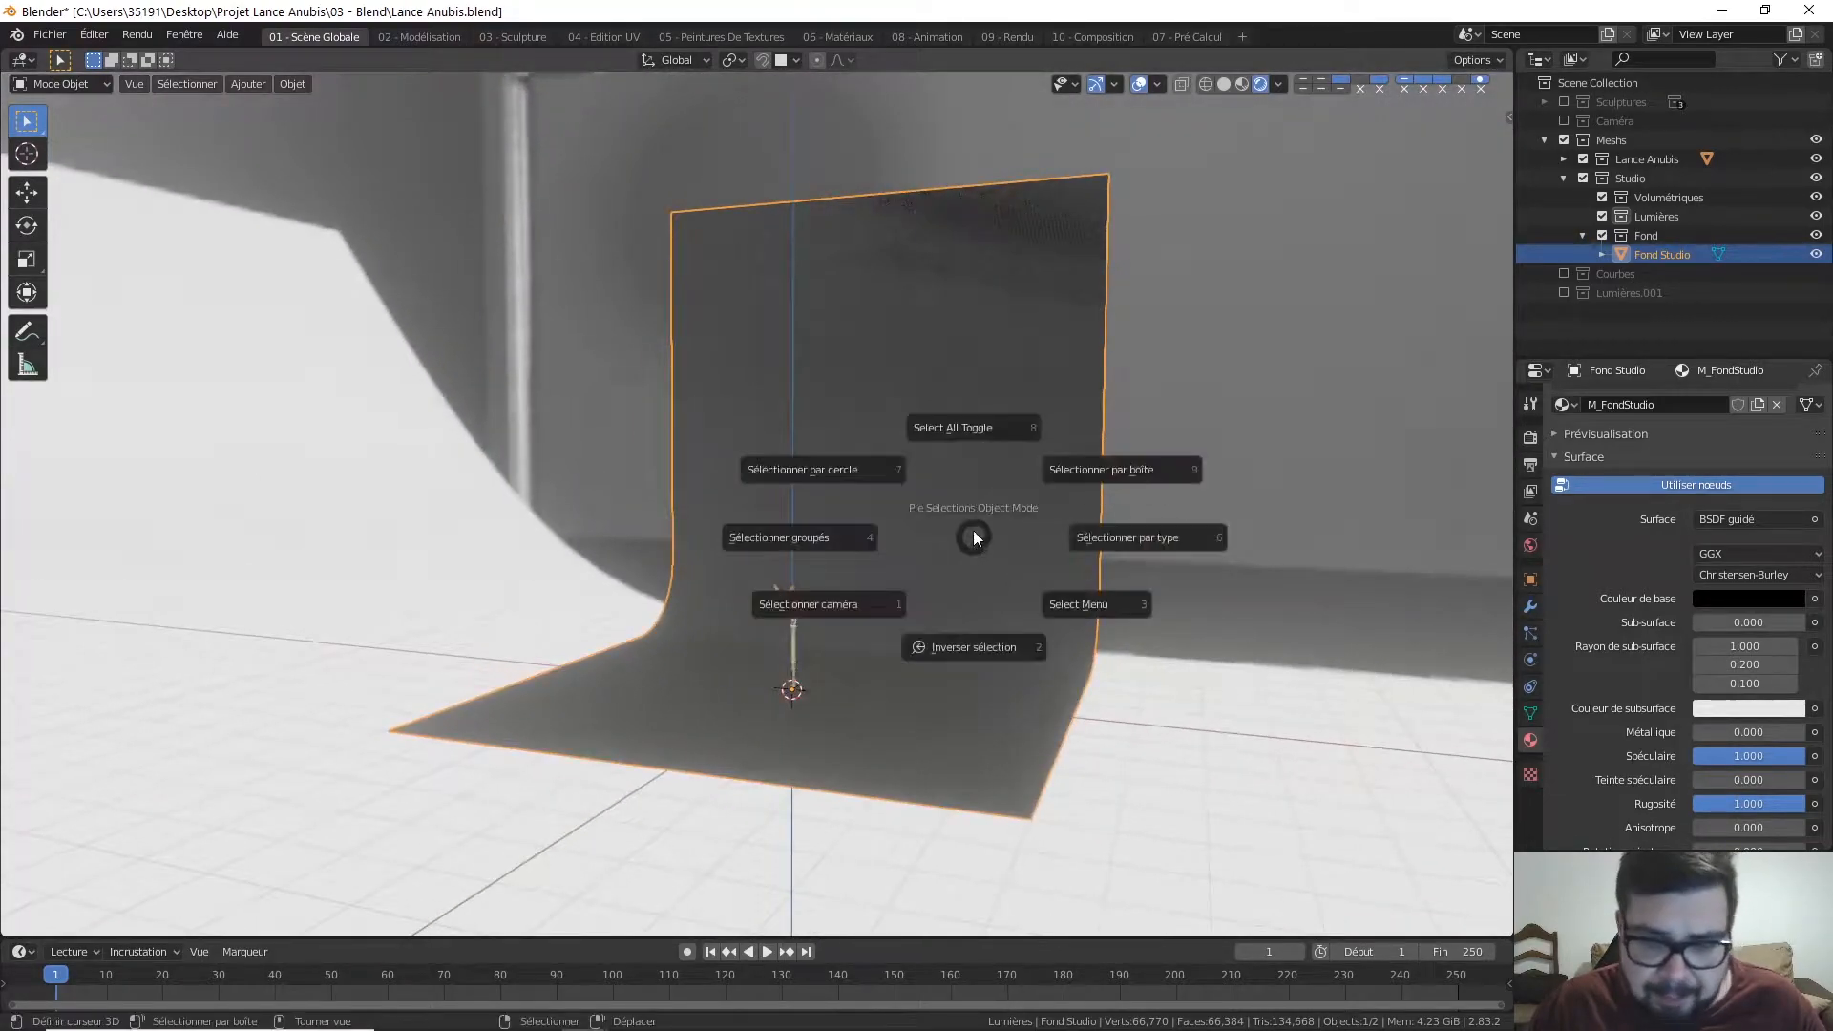
{"action": "left_click", "coordinate": [1022, 422]}
{"action": "key", "text": "shift+a"}
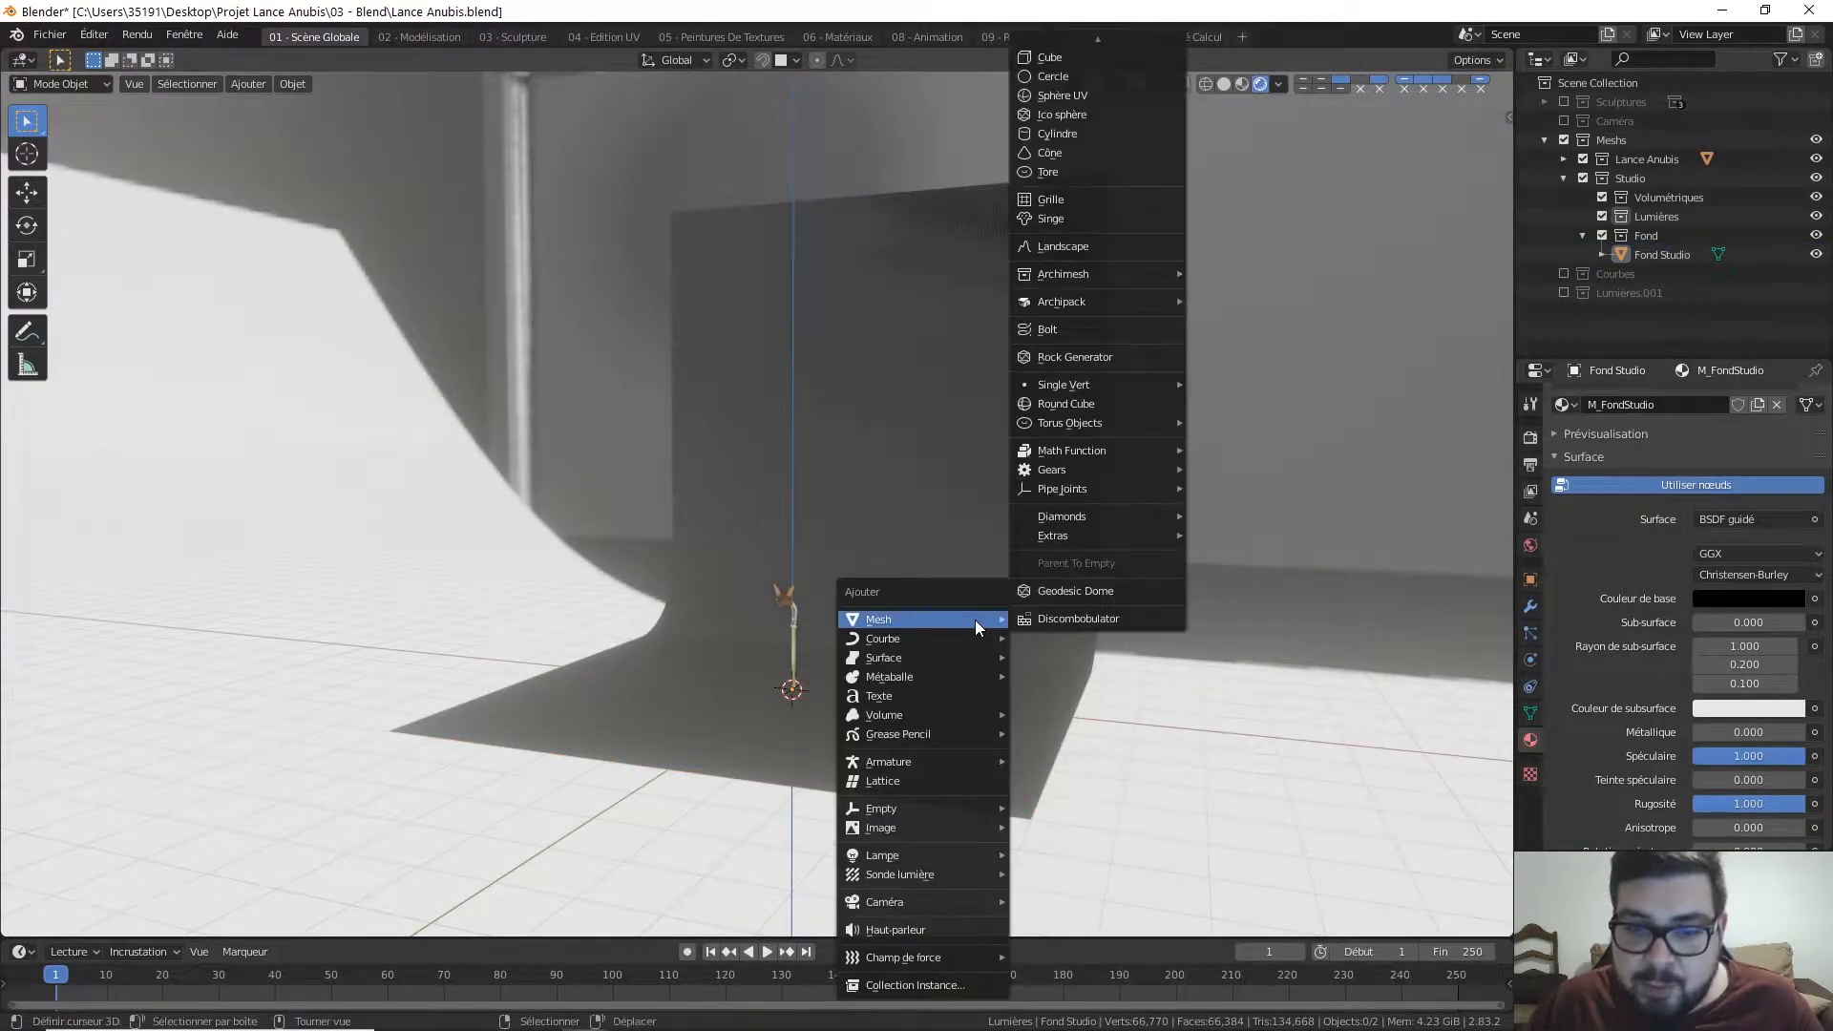
{"action": "mouse_move", "coordinate": [918, 903]}
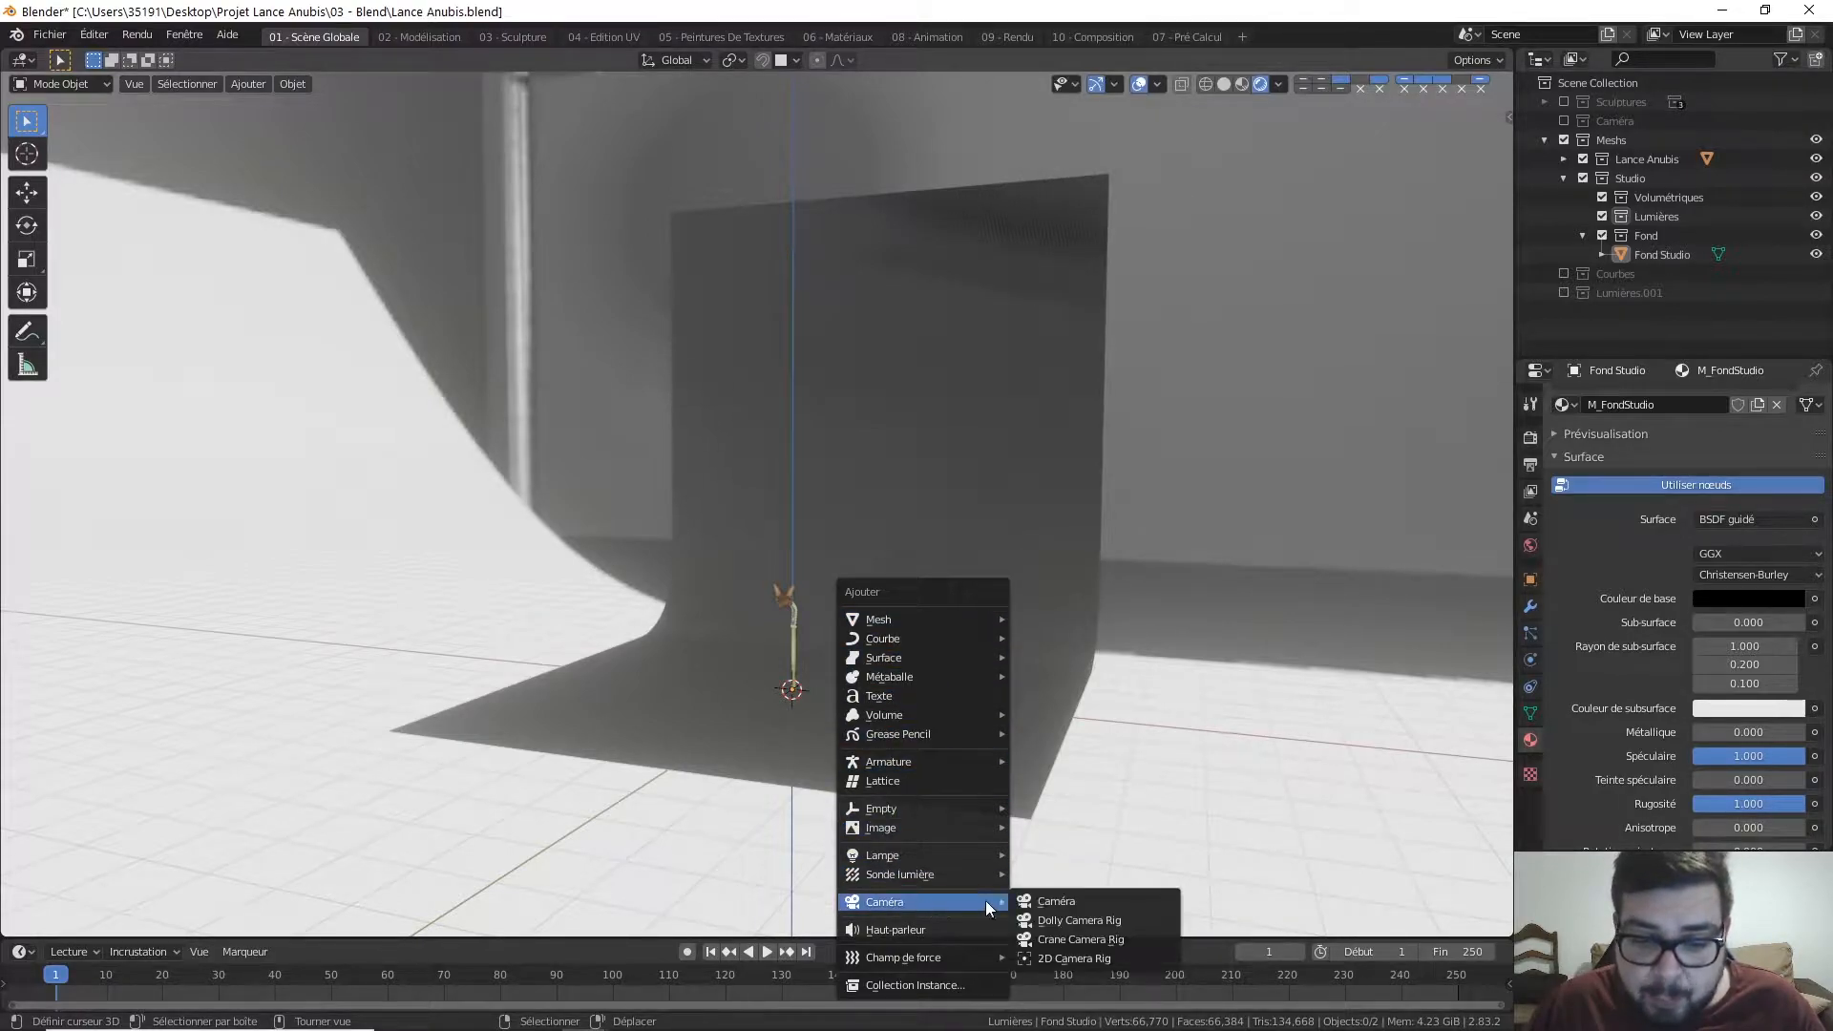
{"action": "left_click", "coordinate": [1075, 902]}
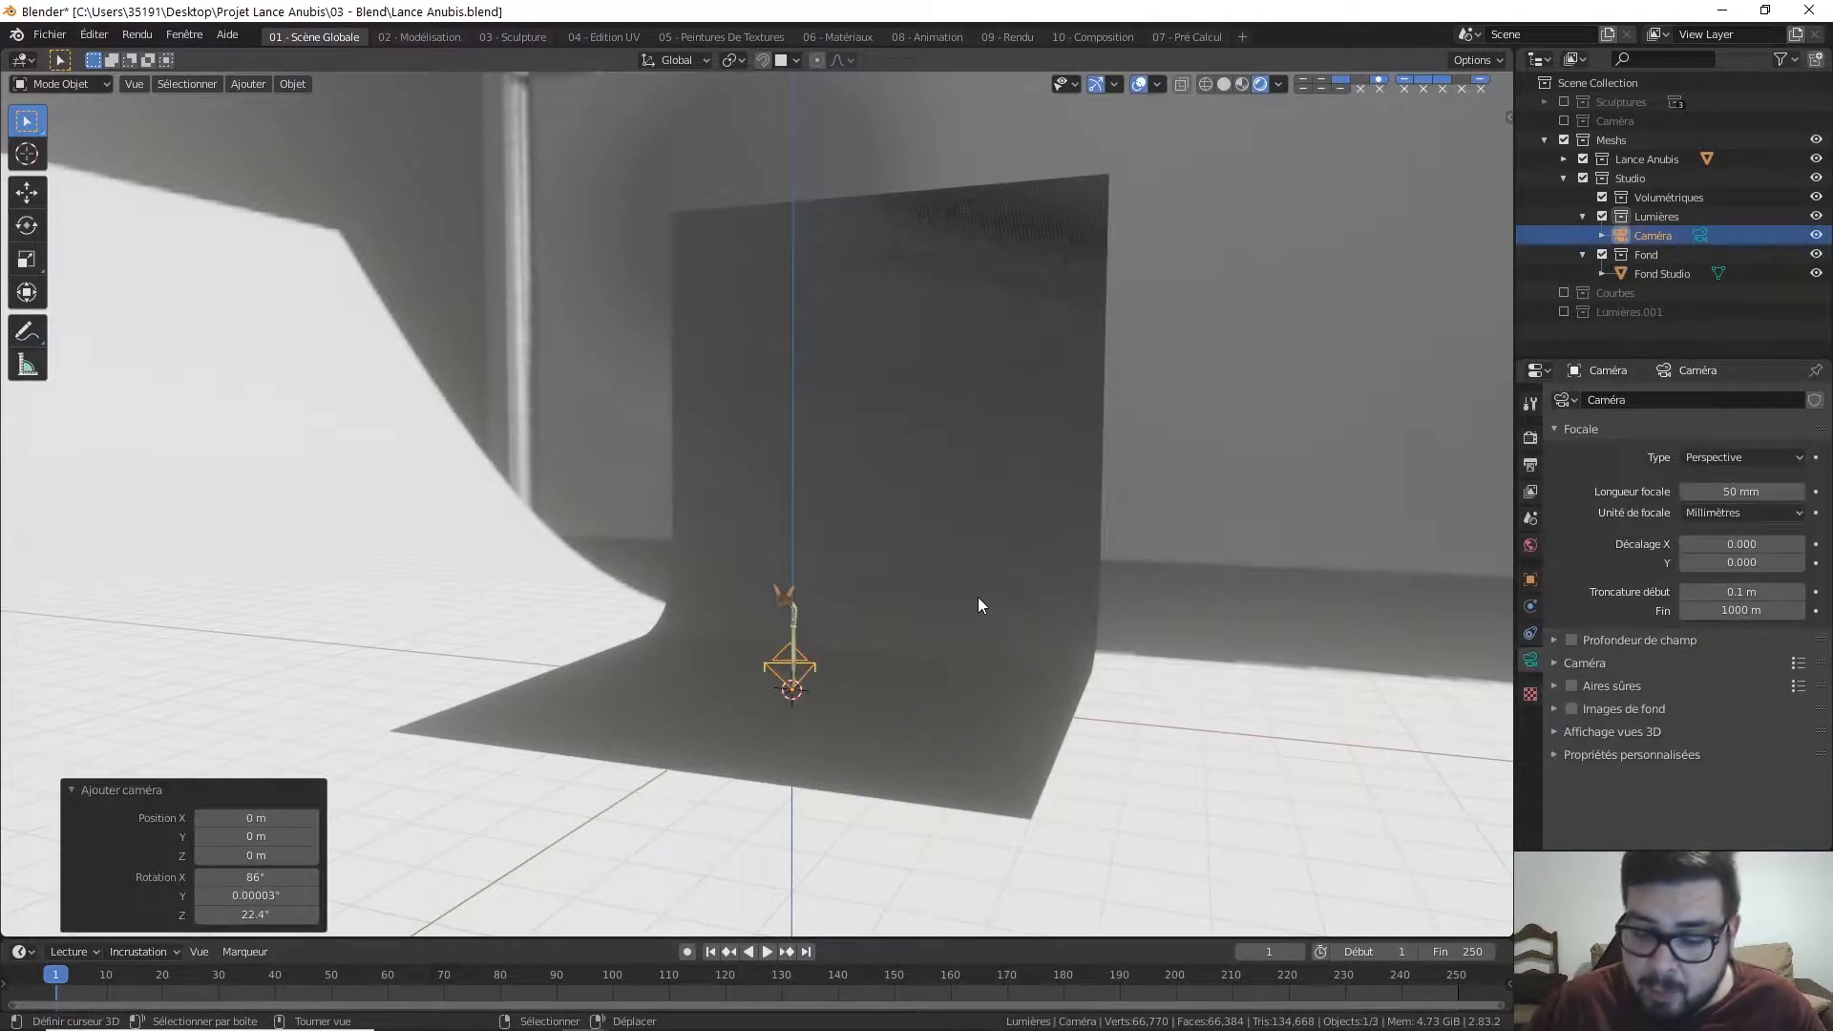
Step: Make the new camera the scene's active camera and frame the spear upright and front-on against the backdrop
{"action": "key", "text": "KP_0"}
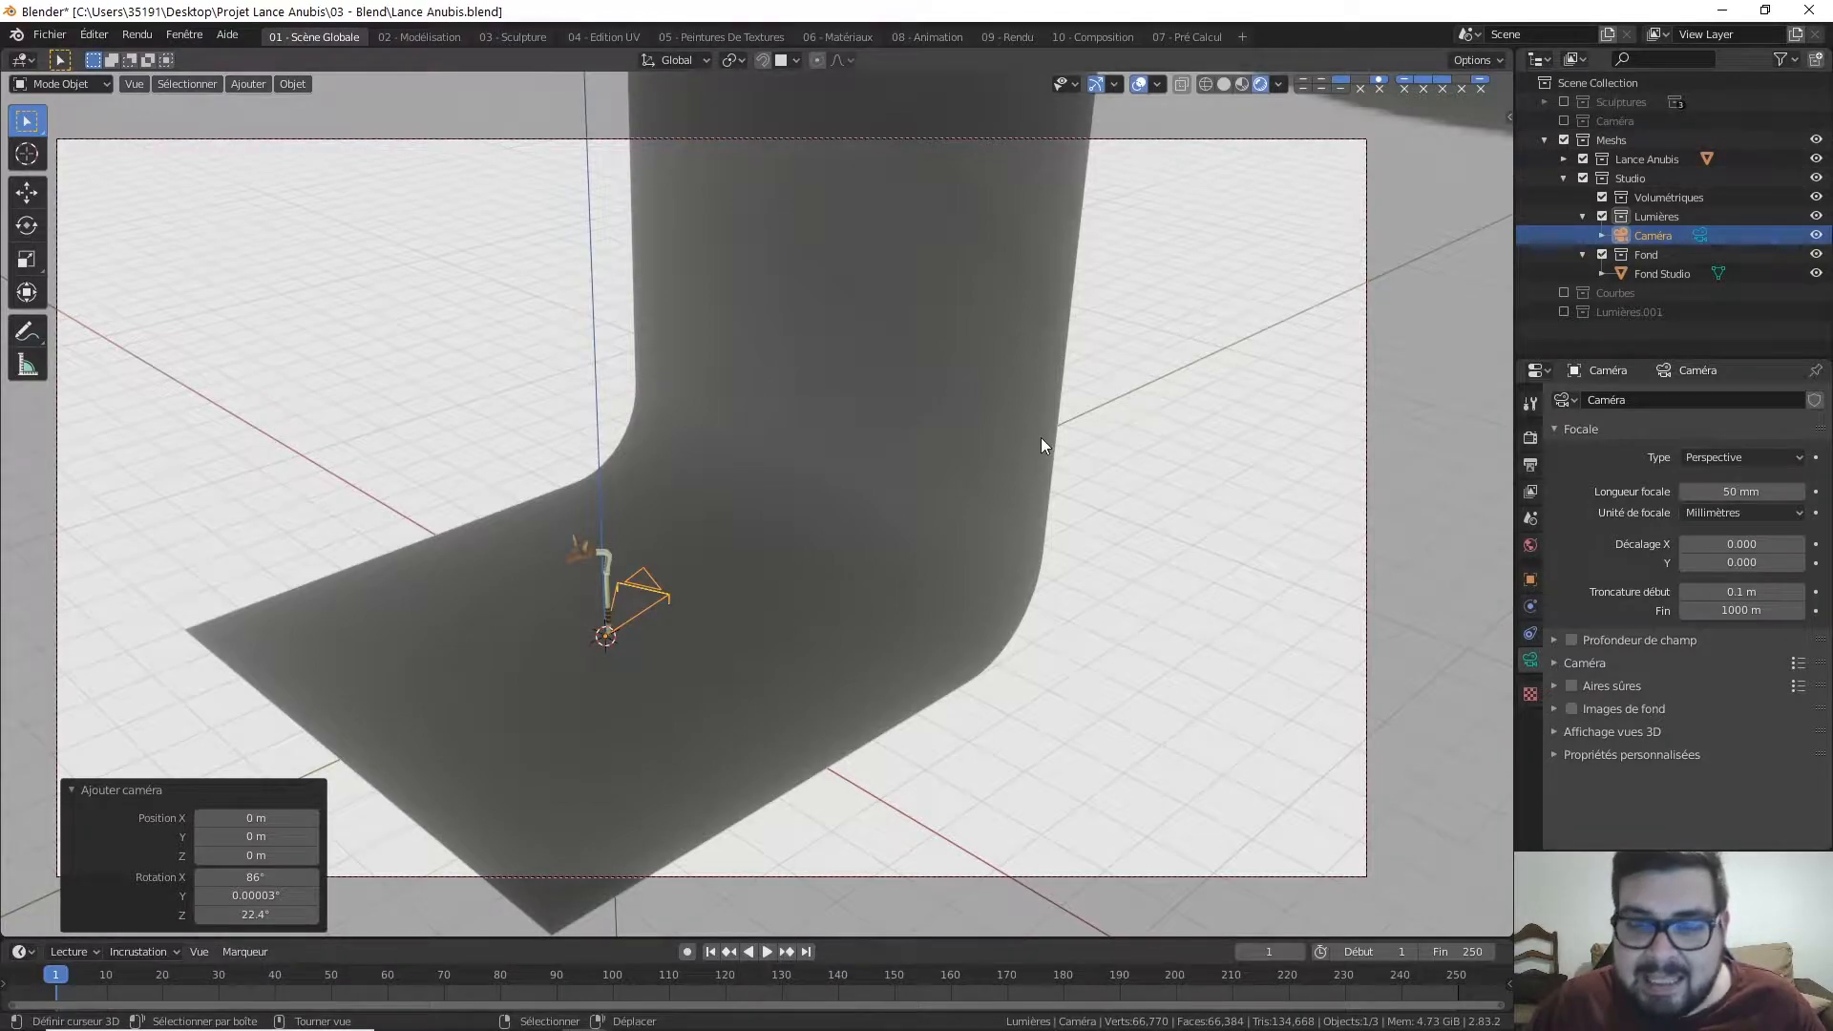
{"action": "key", "text": "KP_0"}
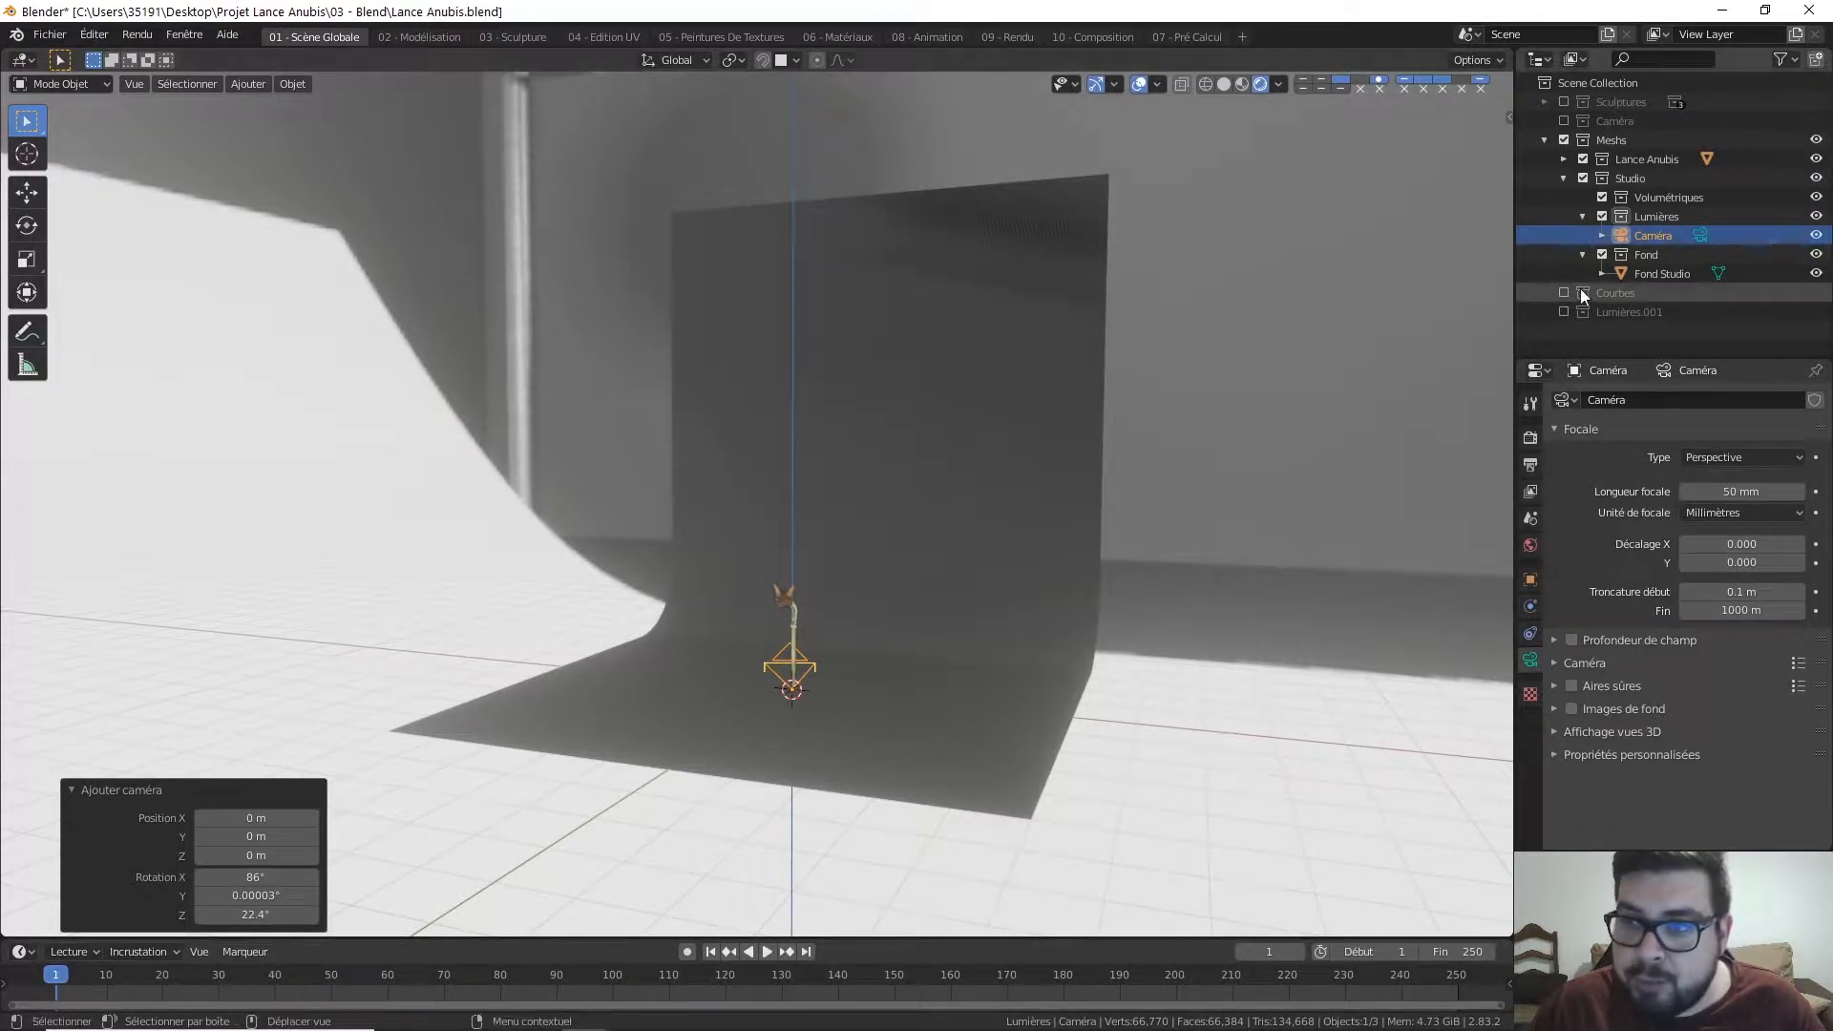
{"action": "left_click", "coordinate": [1702, 236]}
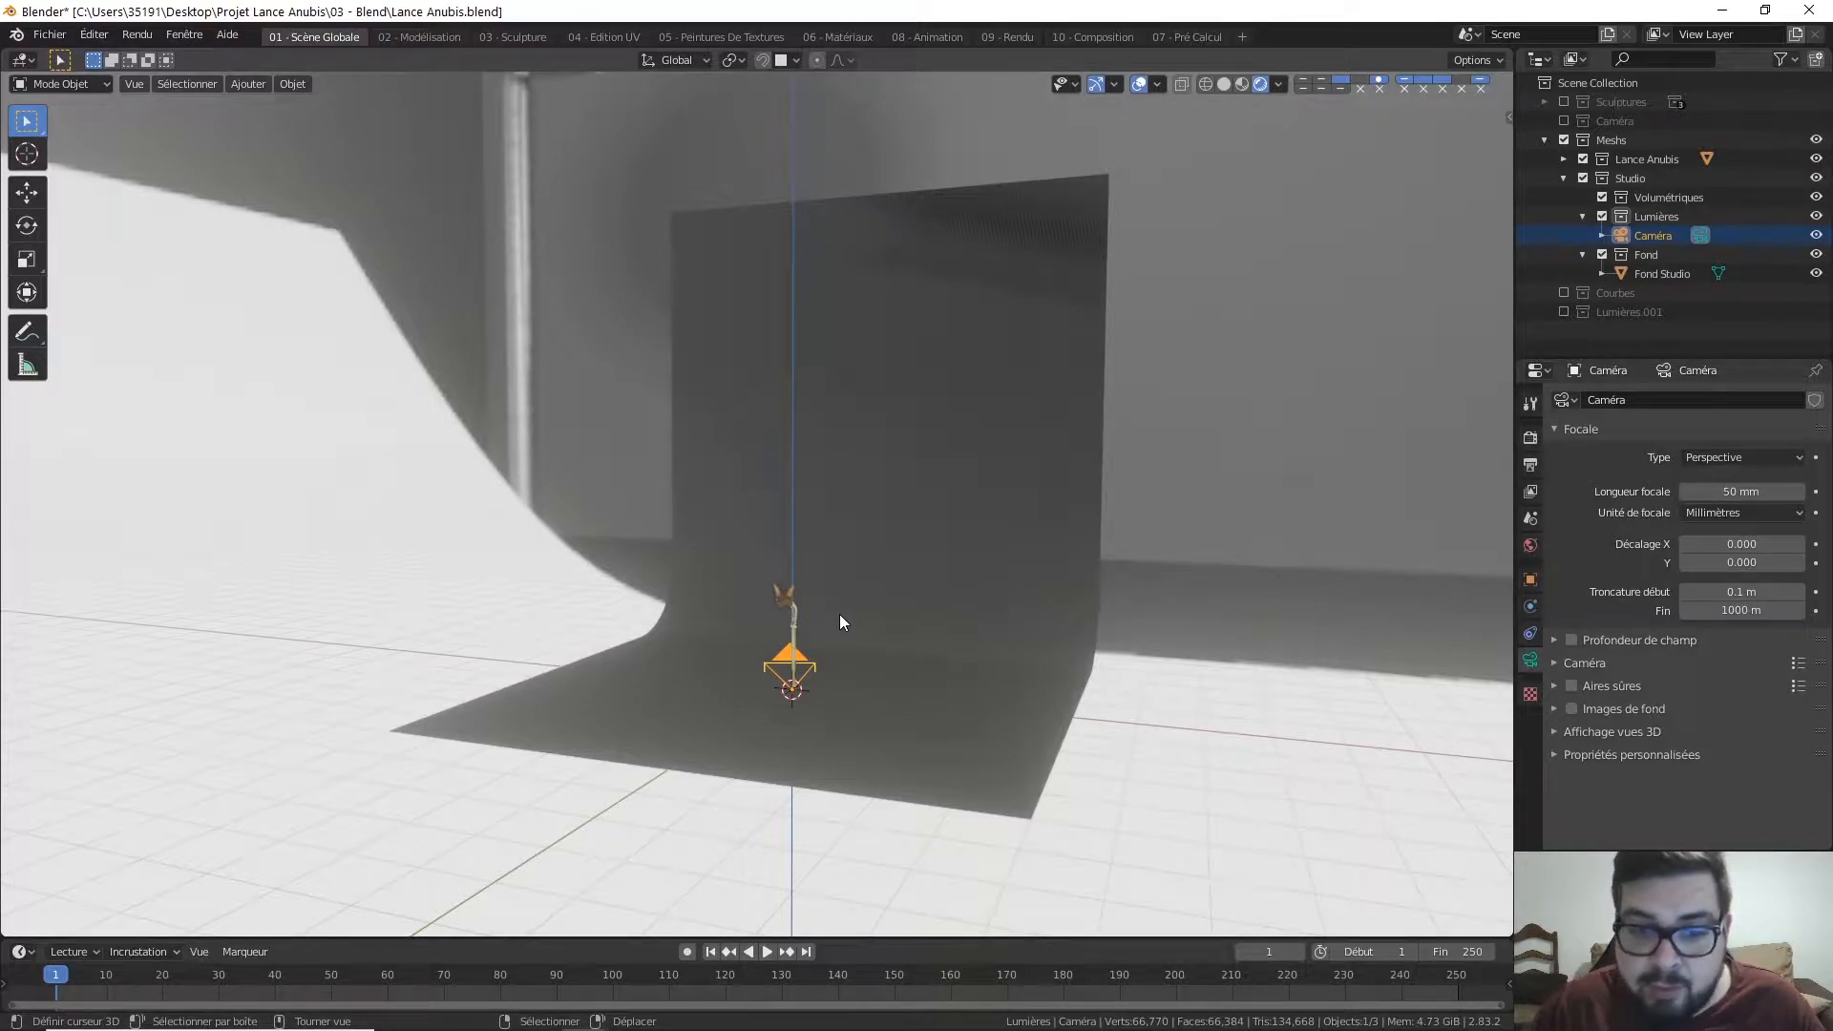
{"action": "key", "text": "KP_0"}
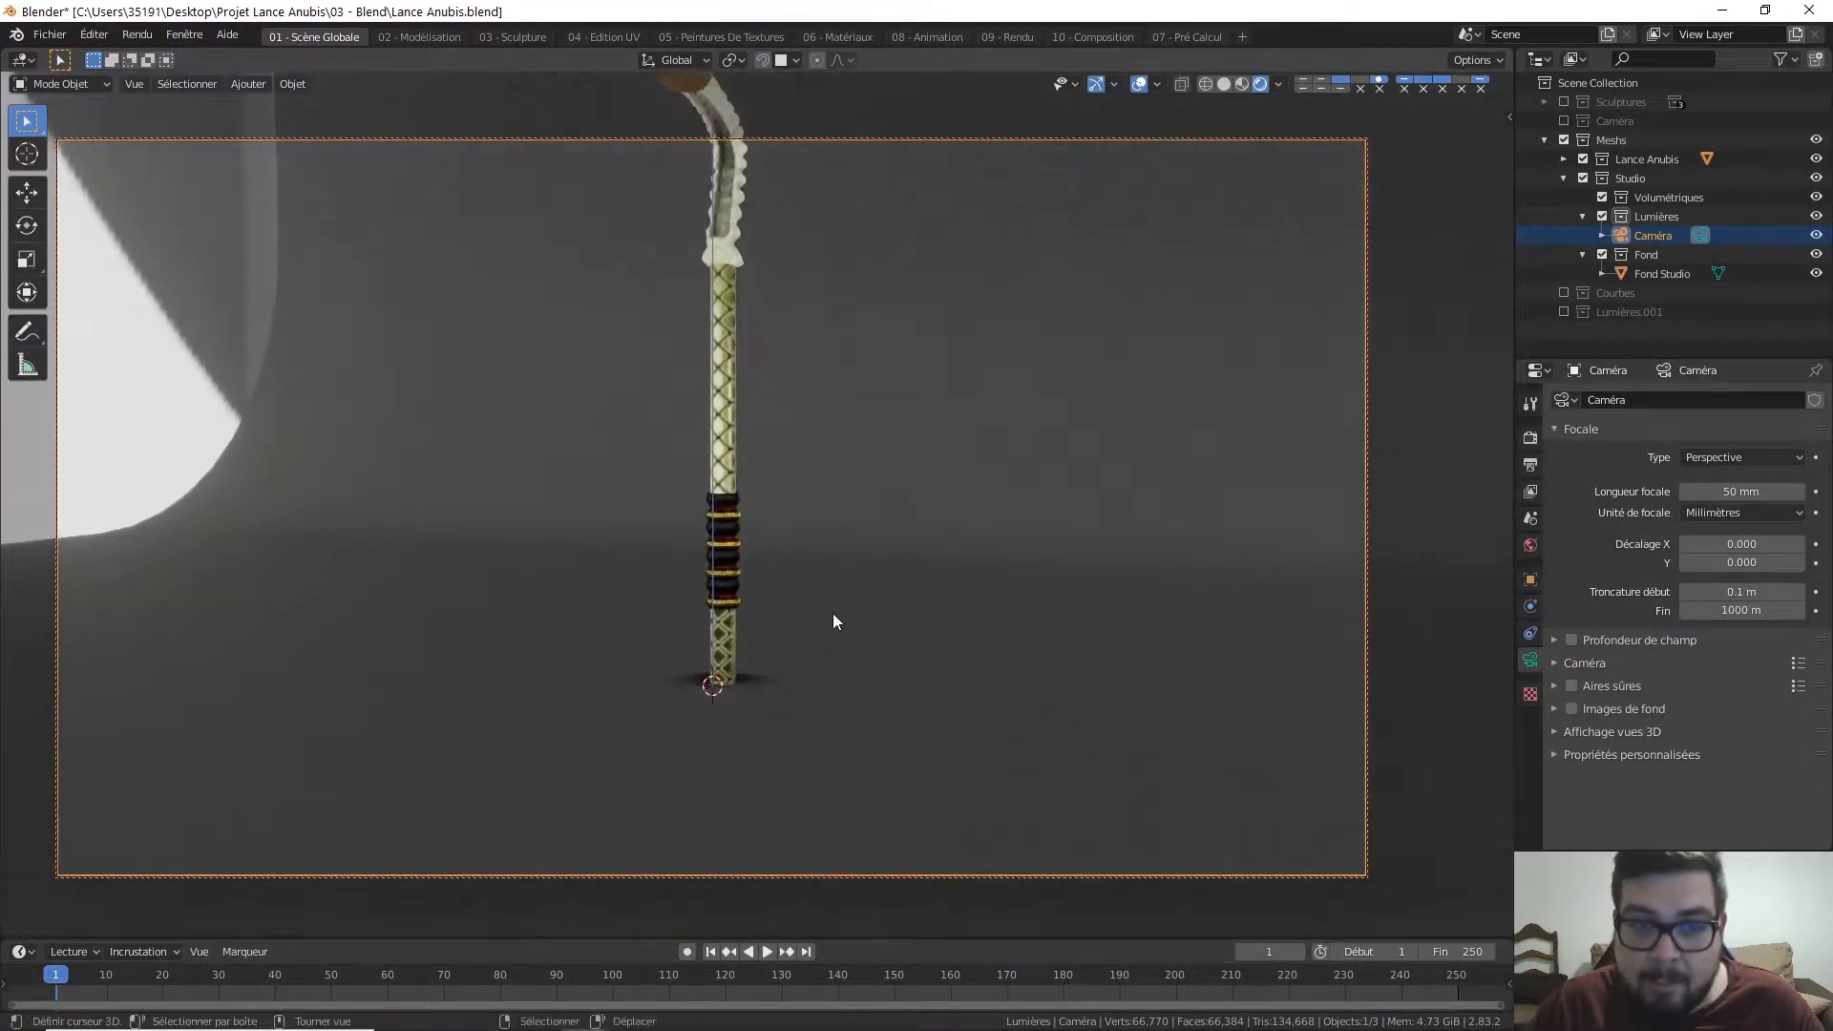
{"action": "middle_click_drag", "start_coordinate": [833, 613], "coordinate": [787, 577]}
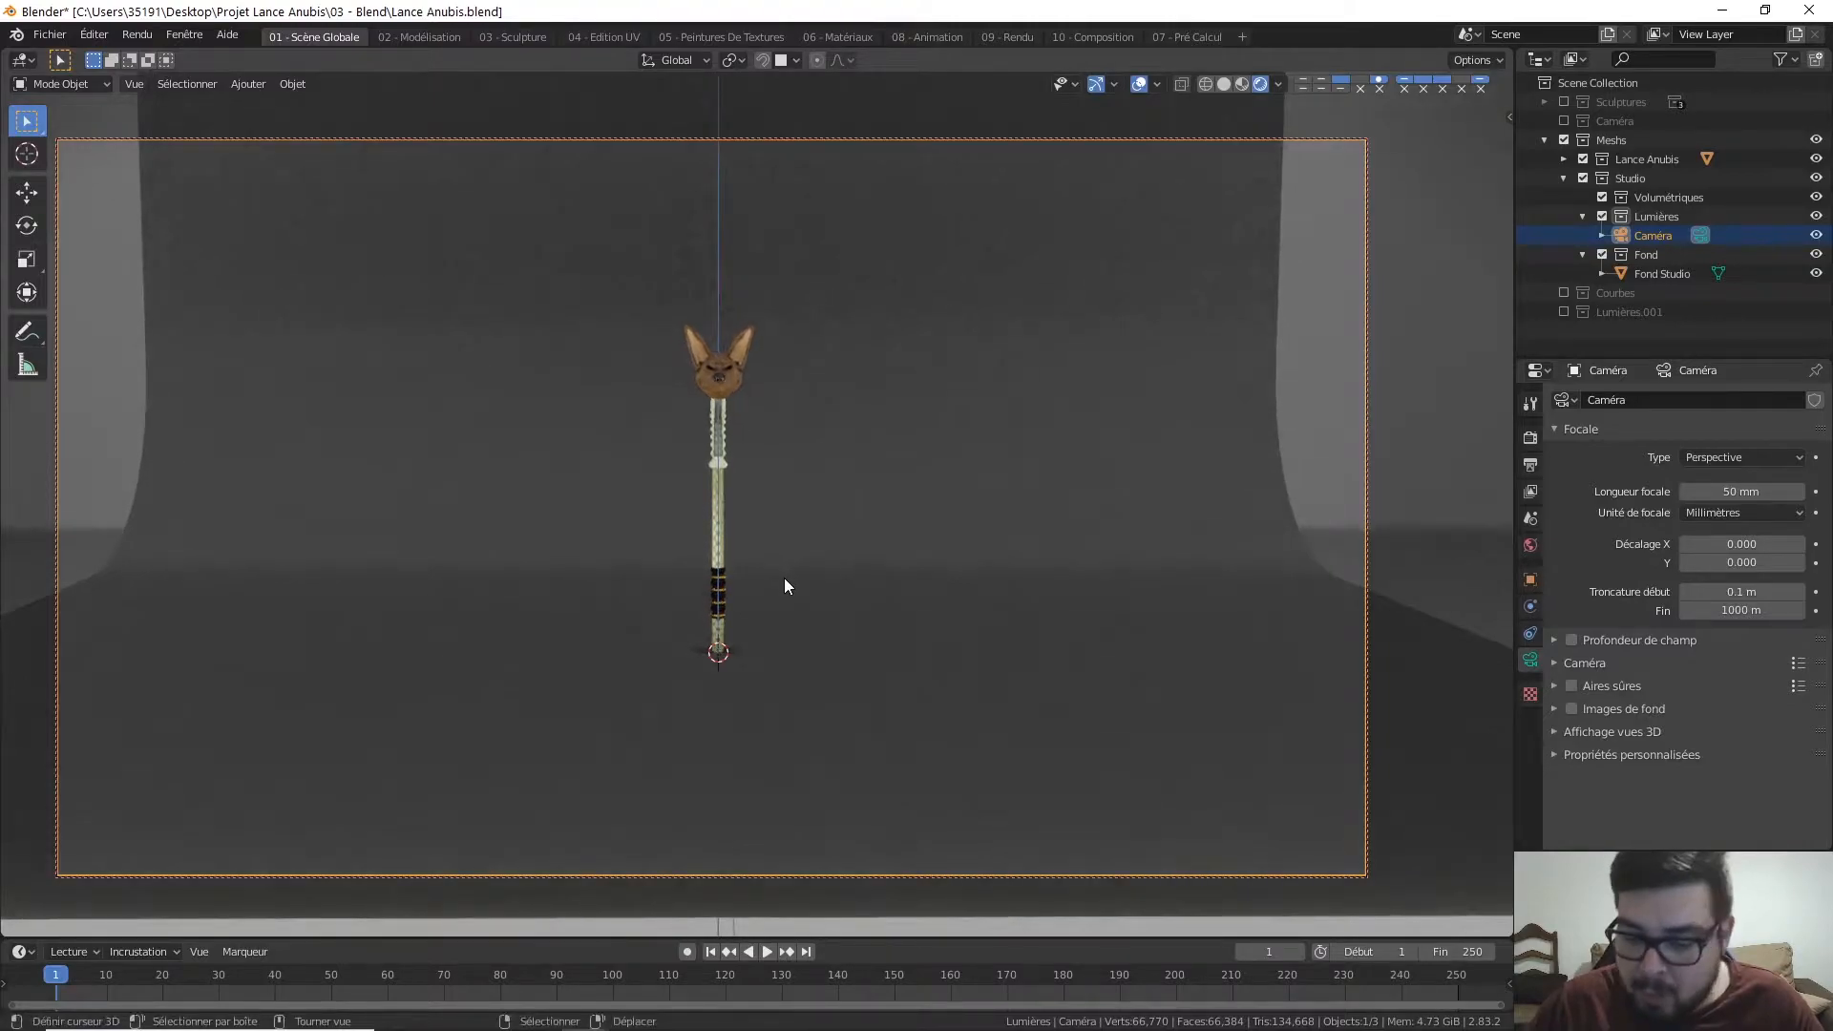
{"action": "key", "text": "KP_0"}
Step: Raise the Lance Anubis spear about 1.27 m along Z so its blade tip clears the backdrop floor
{"action": "middle_click_drag", "start_coordinate": [713, 471], "coordinate": [741, 495]}
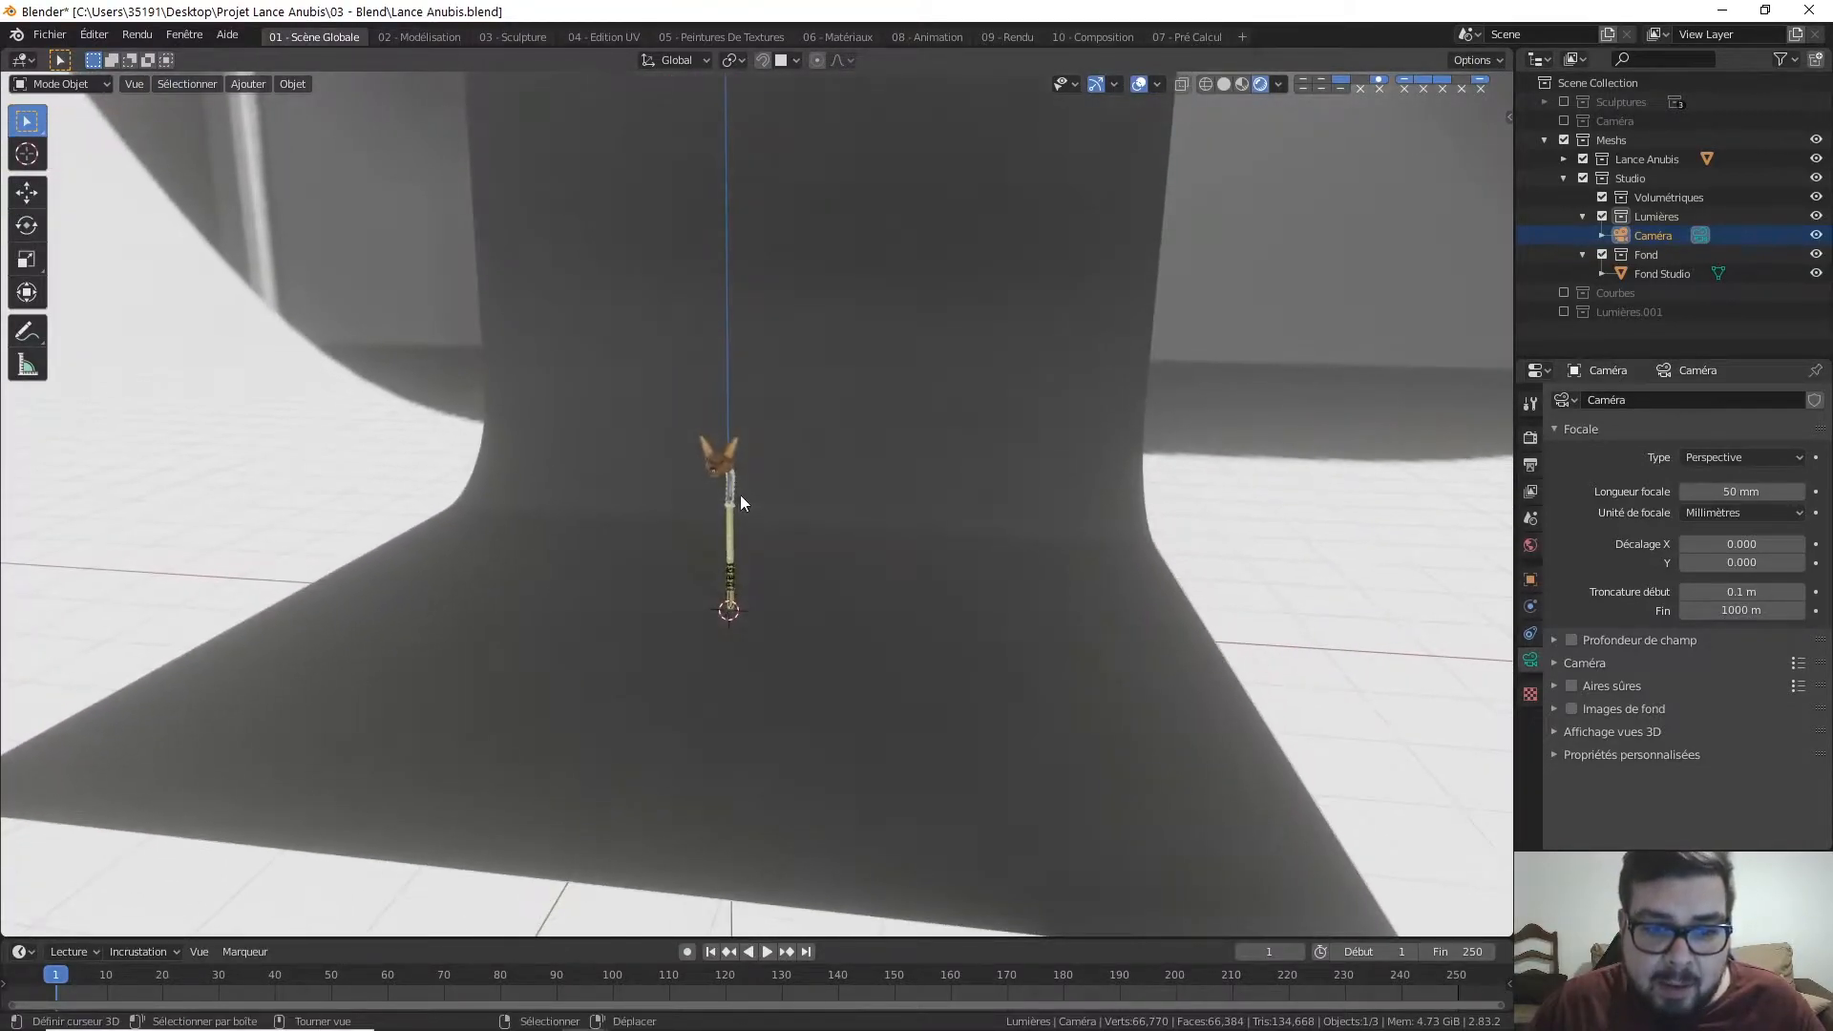
{"action": "left_click", "coordinate": [735, 488]}
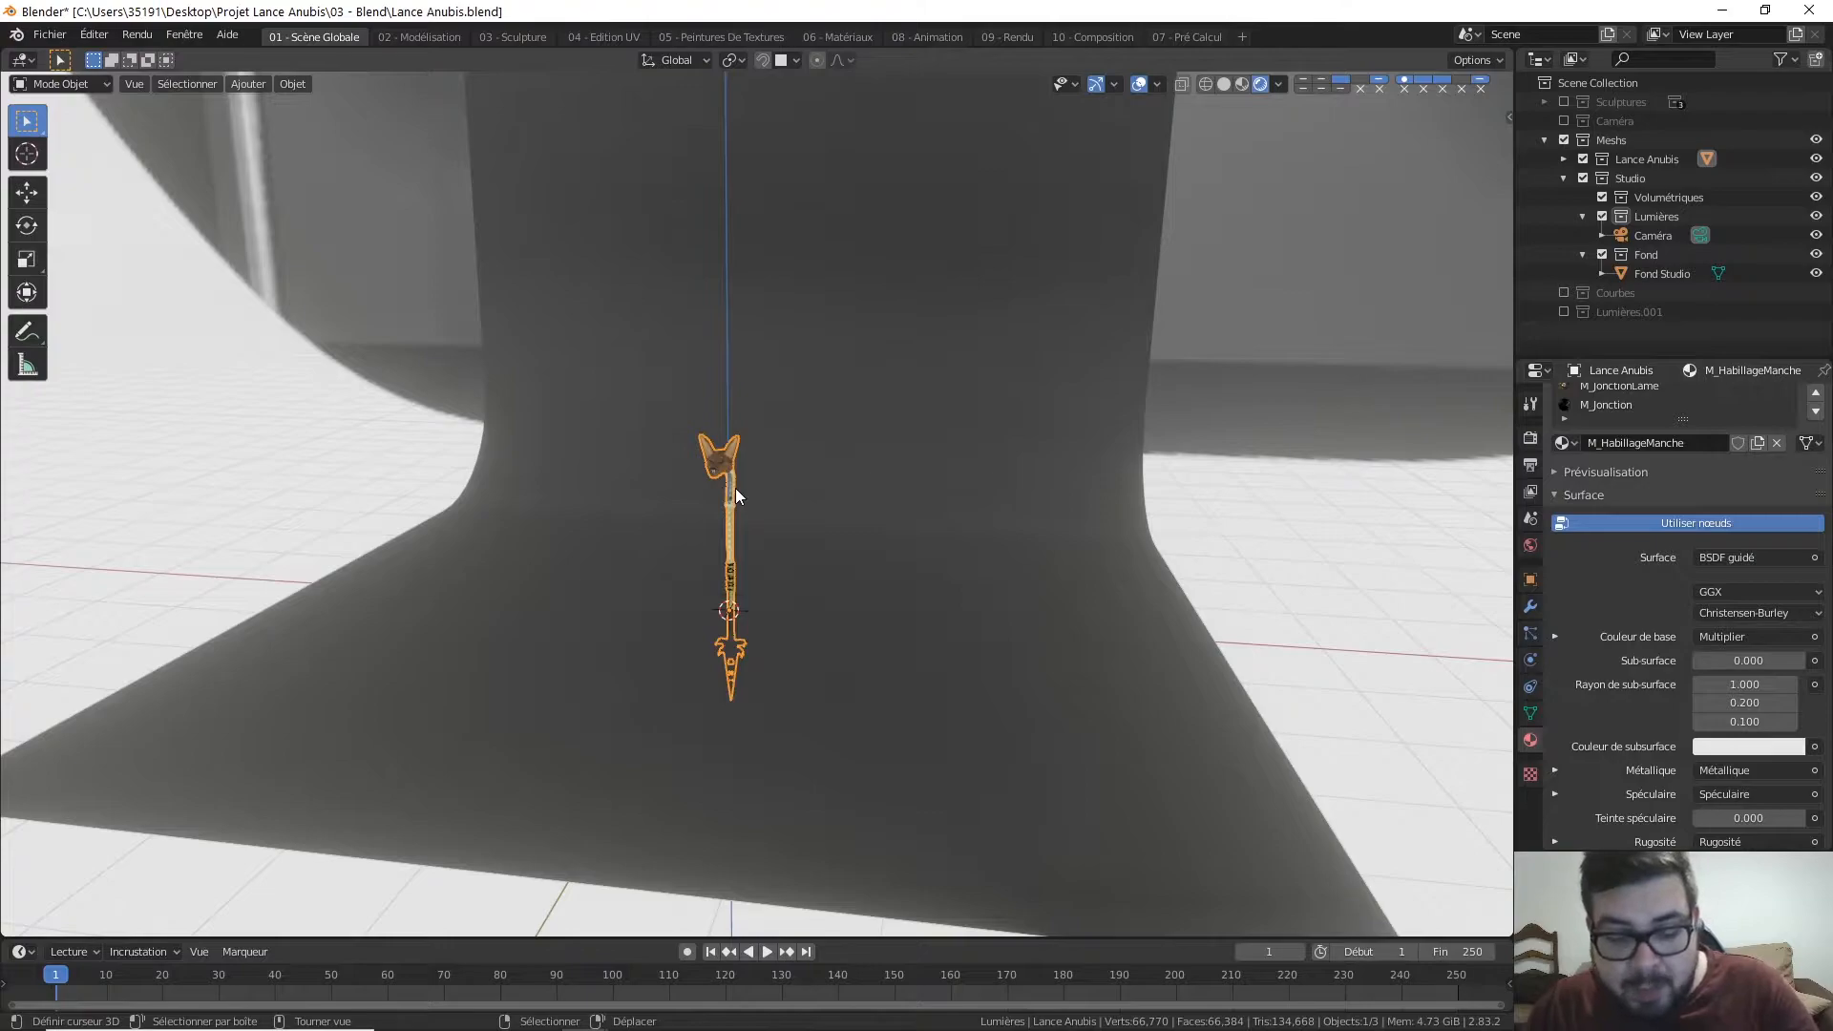
{"action": "key", "text": "g"}
{"action": "key", "text": "z"}
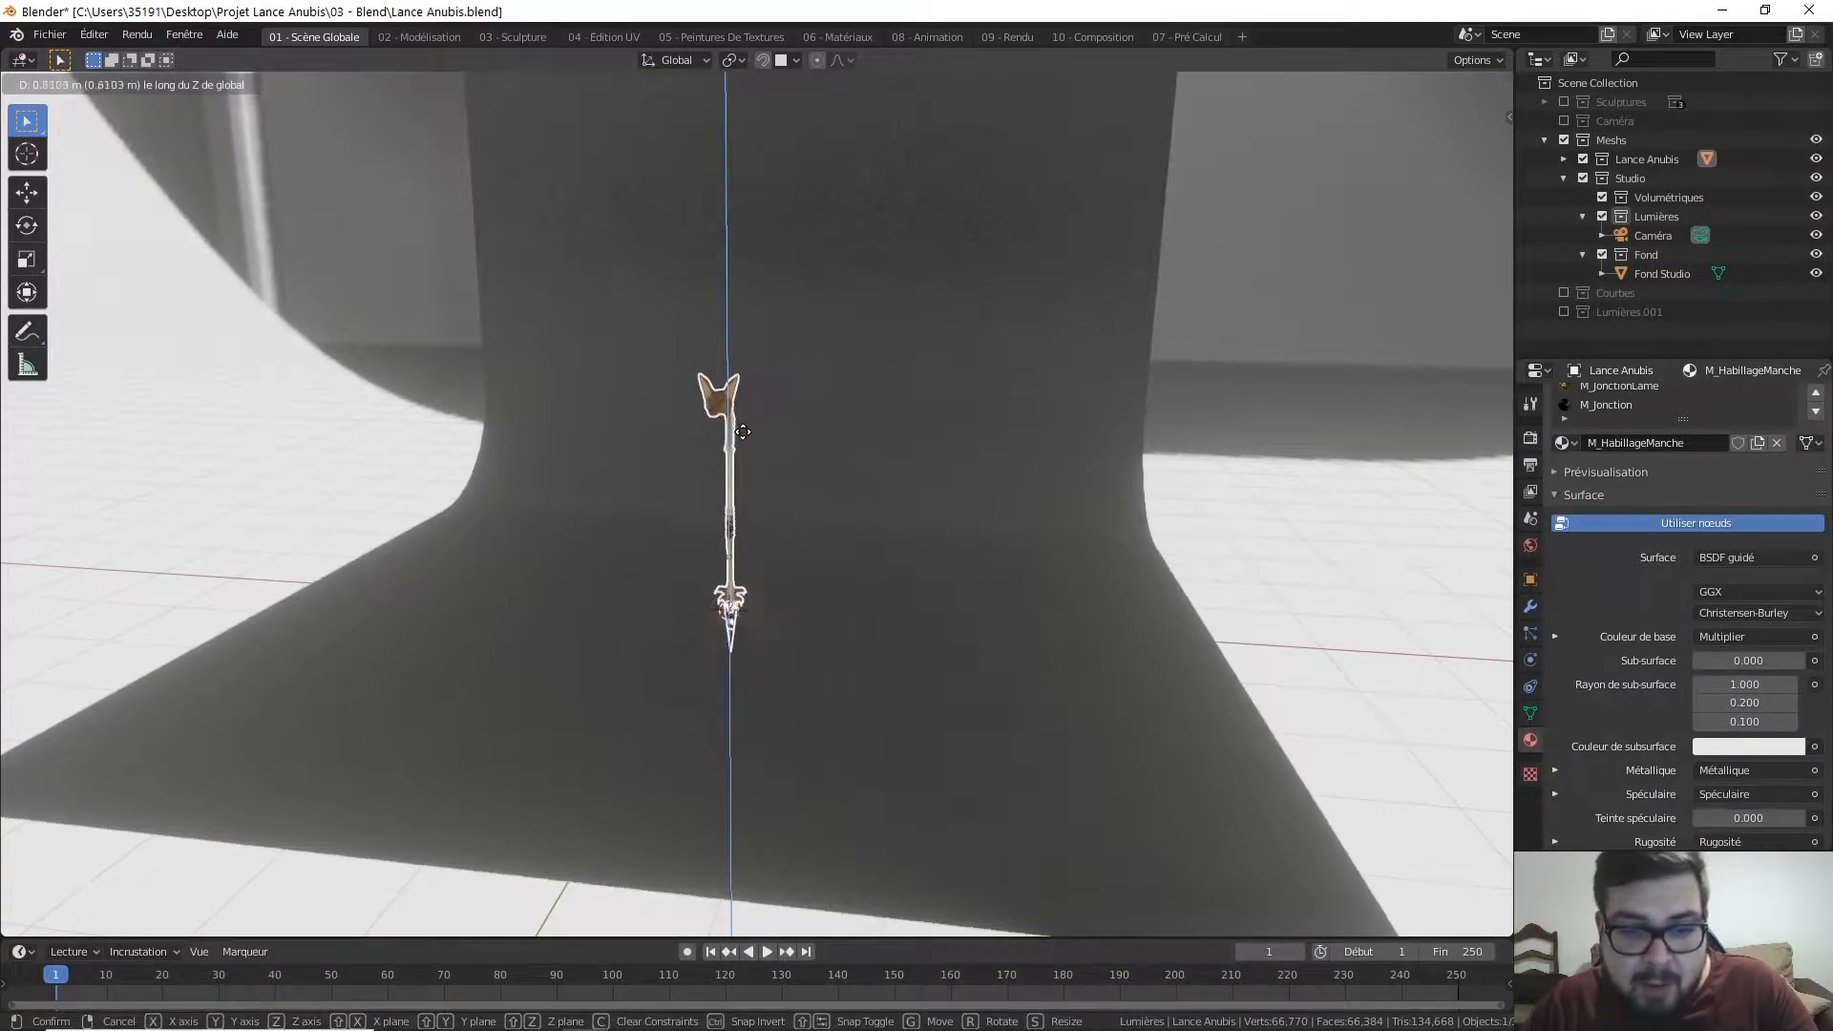
{"action": "left_click", "coordinate": [747, 382]}
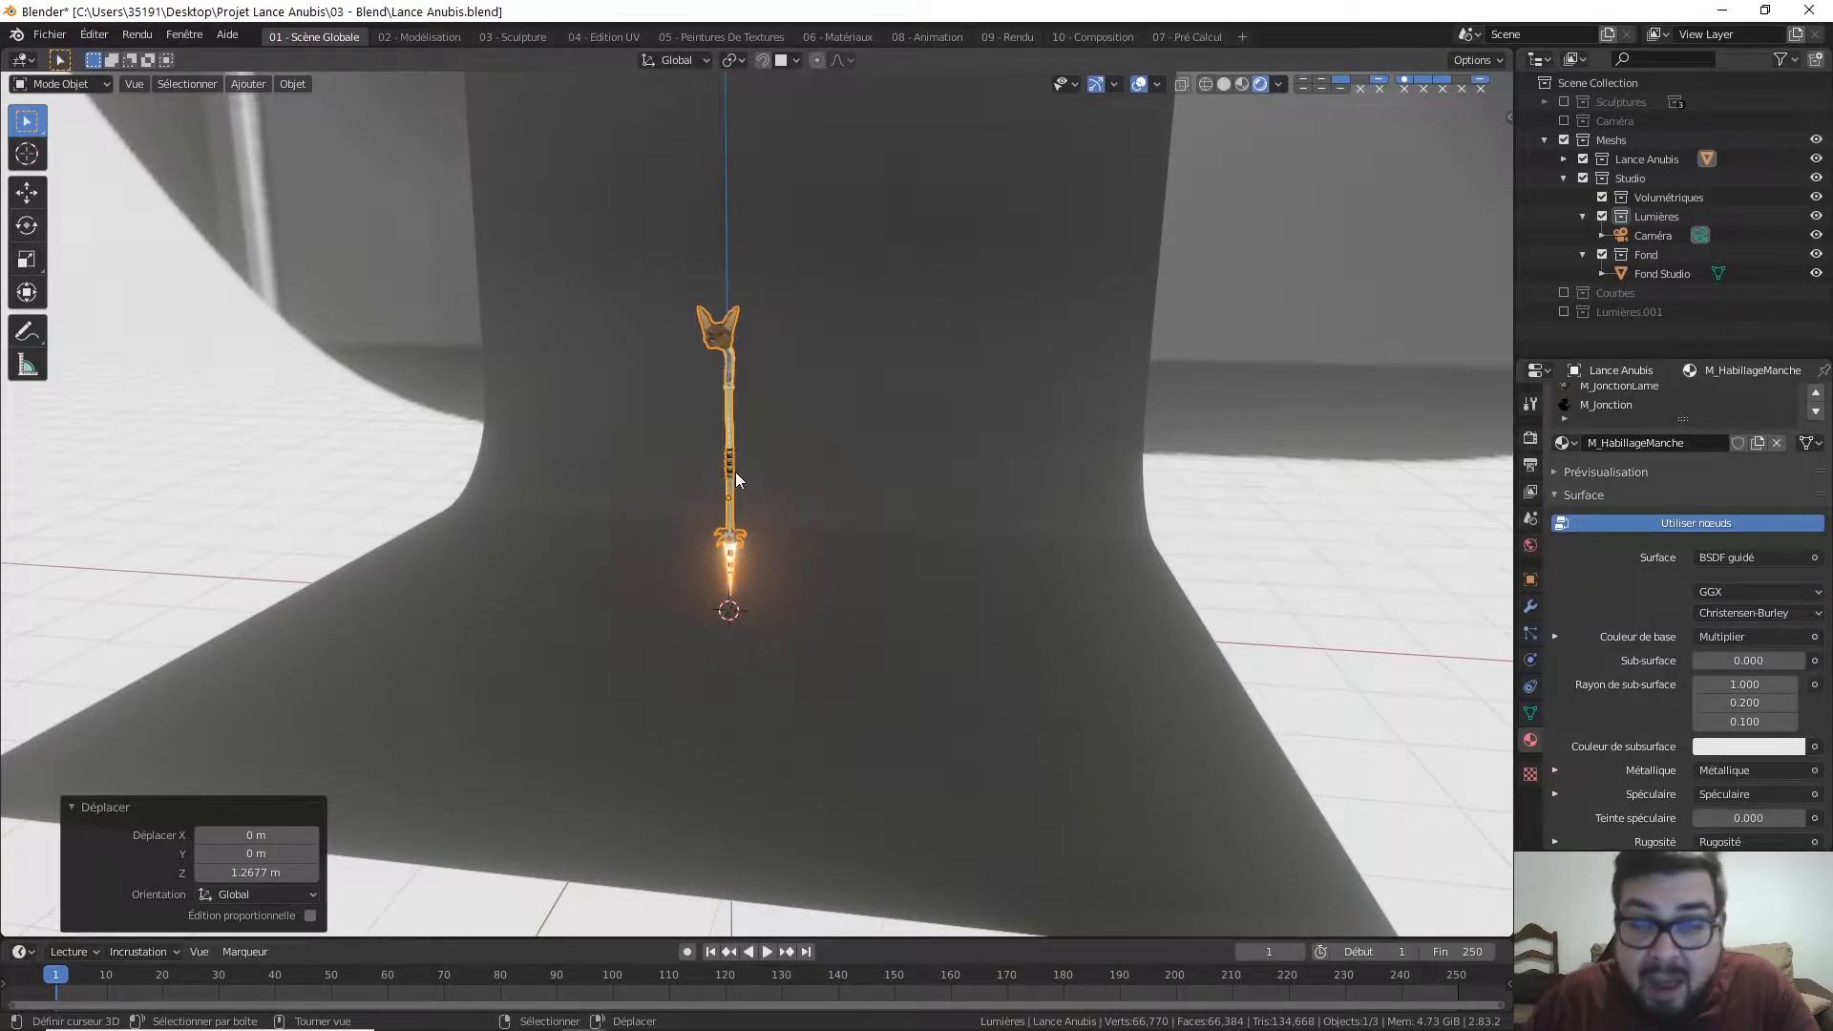
Step: Rotate the spear 90° about the global Z axis and -90° about the global Y axis to lay it horizontally
{"action": "key", "text": "r"}
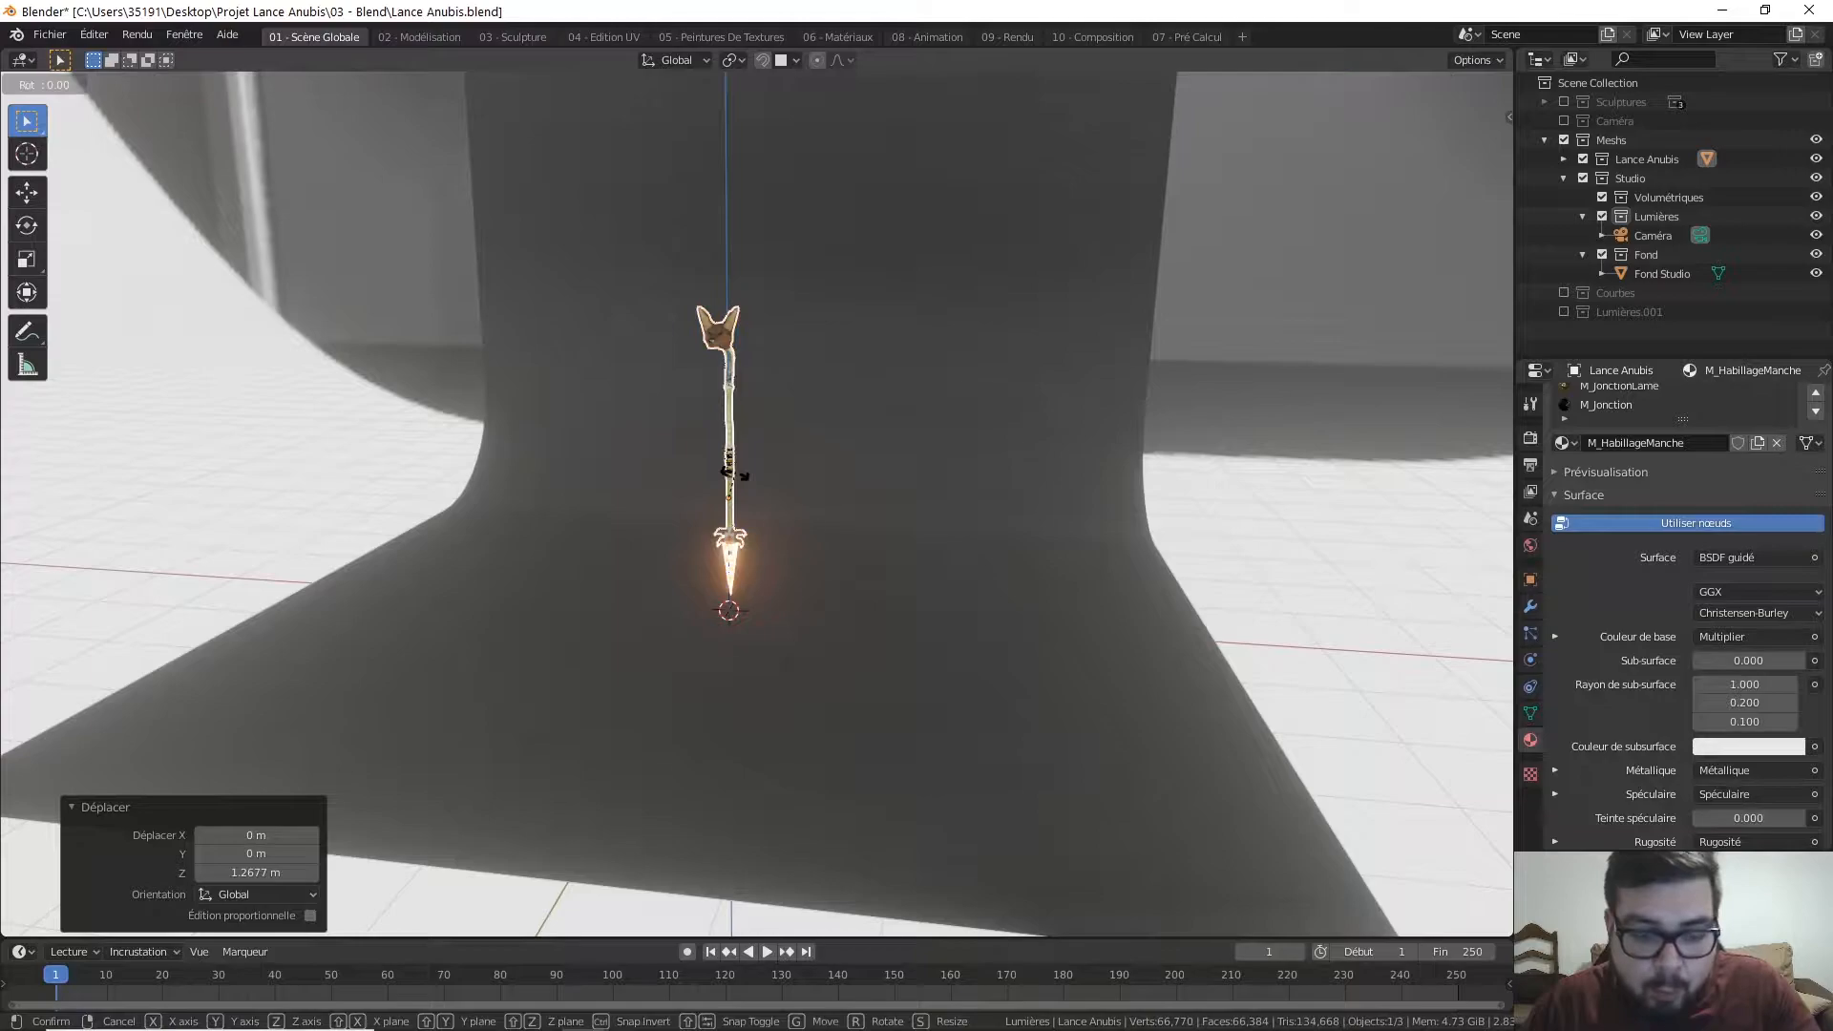
{"action": "type", "text": "z"}
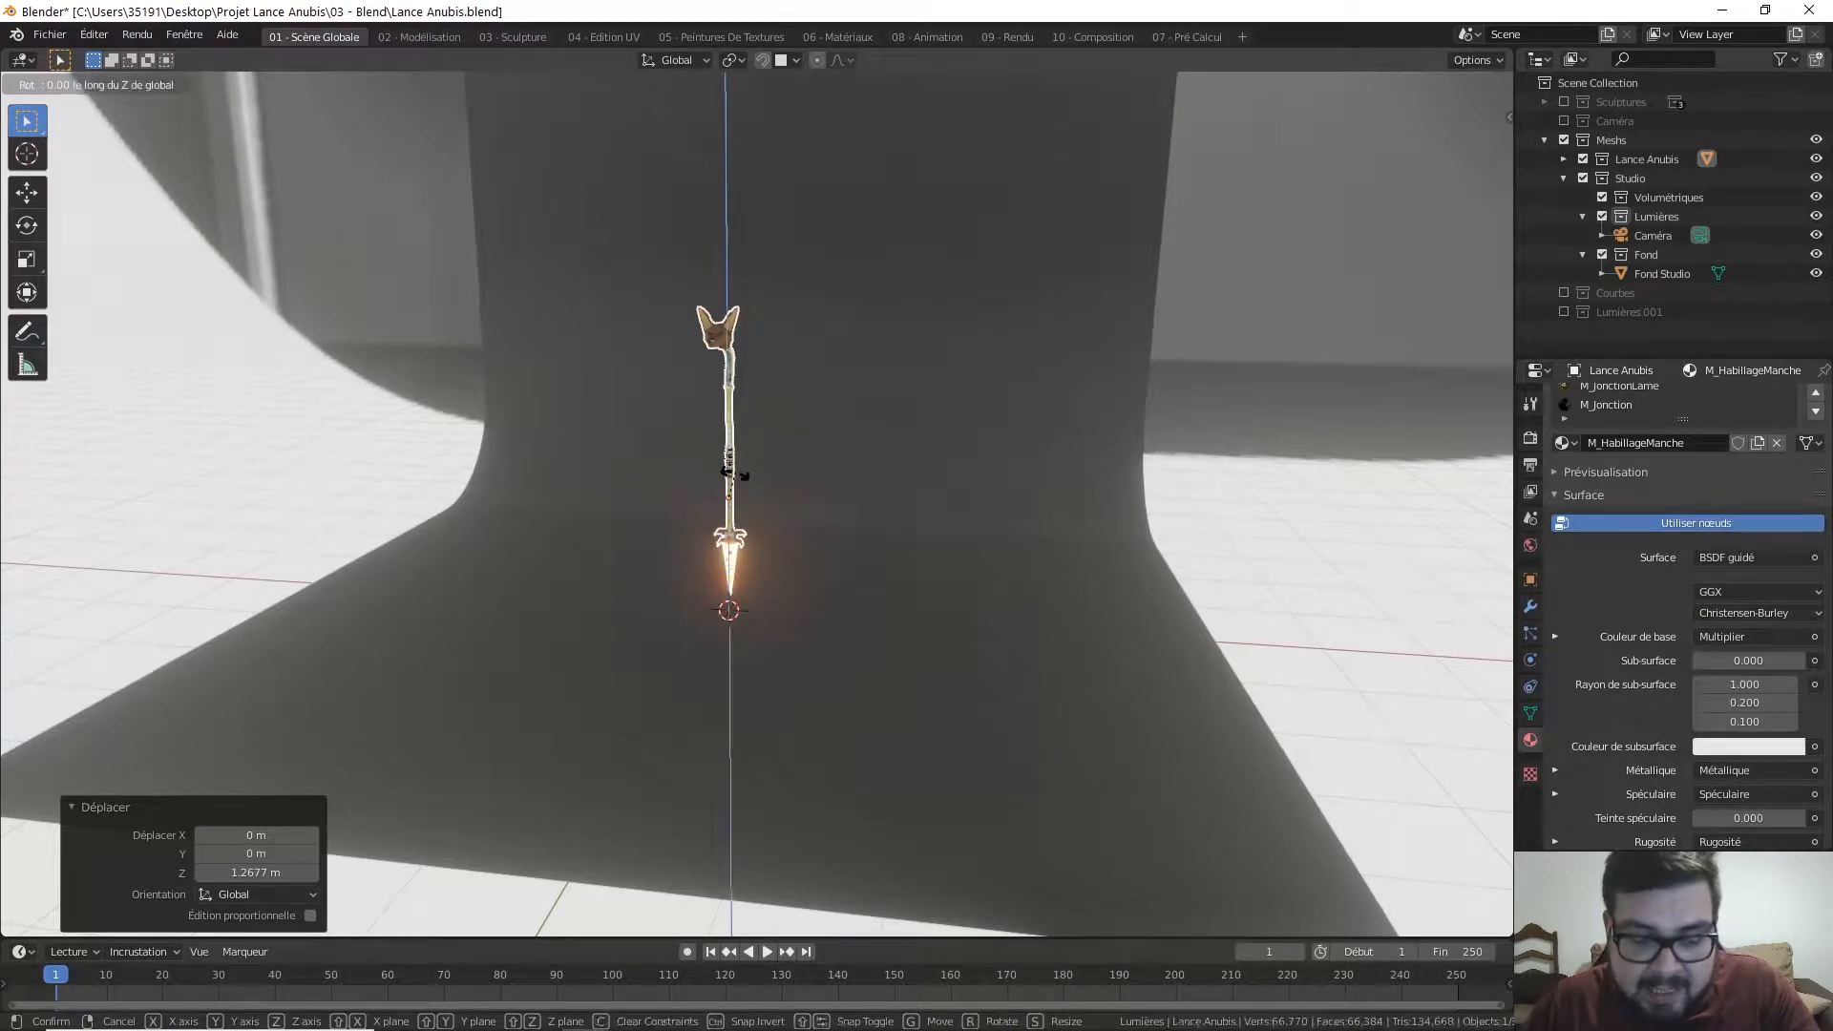
{"action": "type", "text": "90"}
{"action": "key", "text": "Return"}
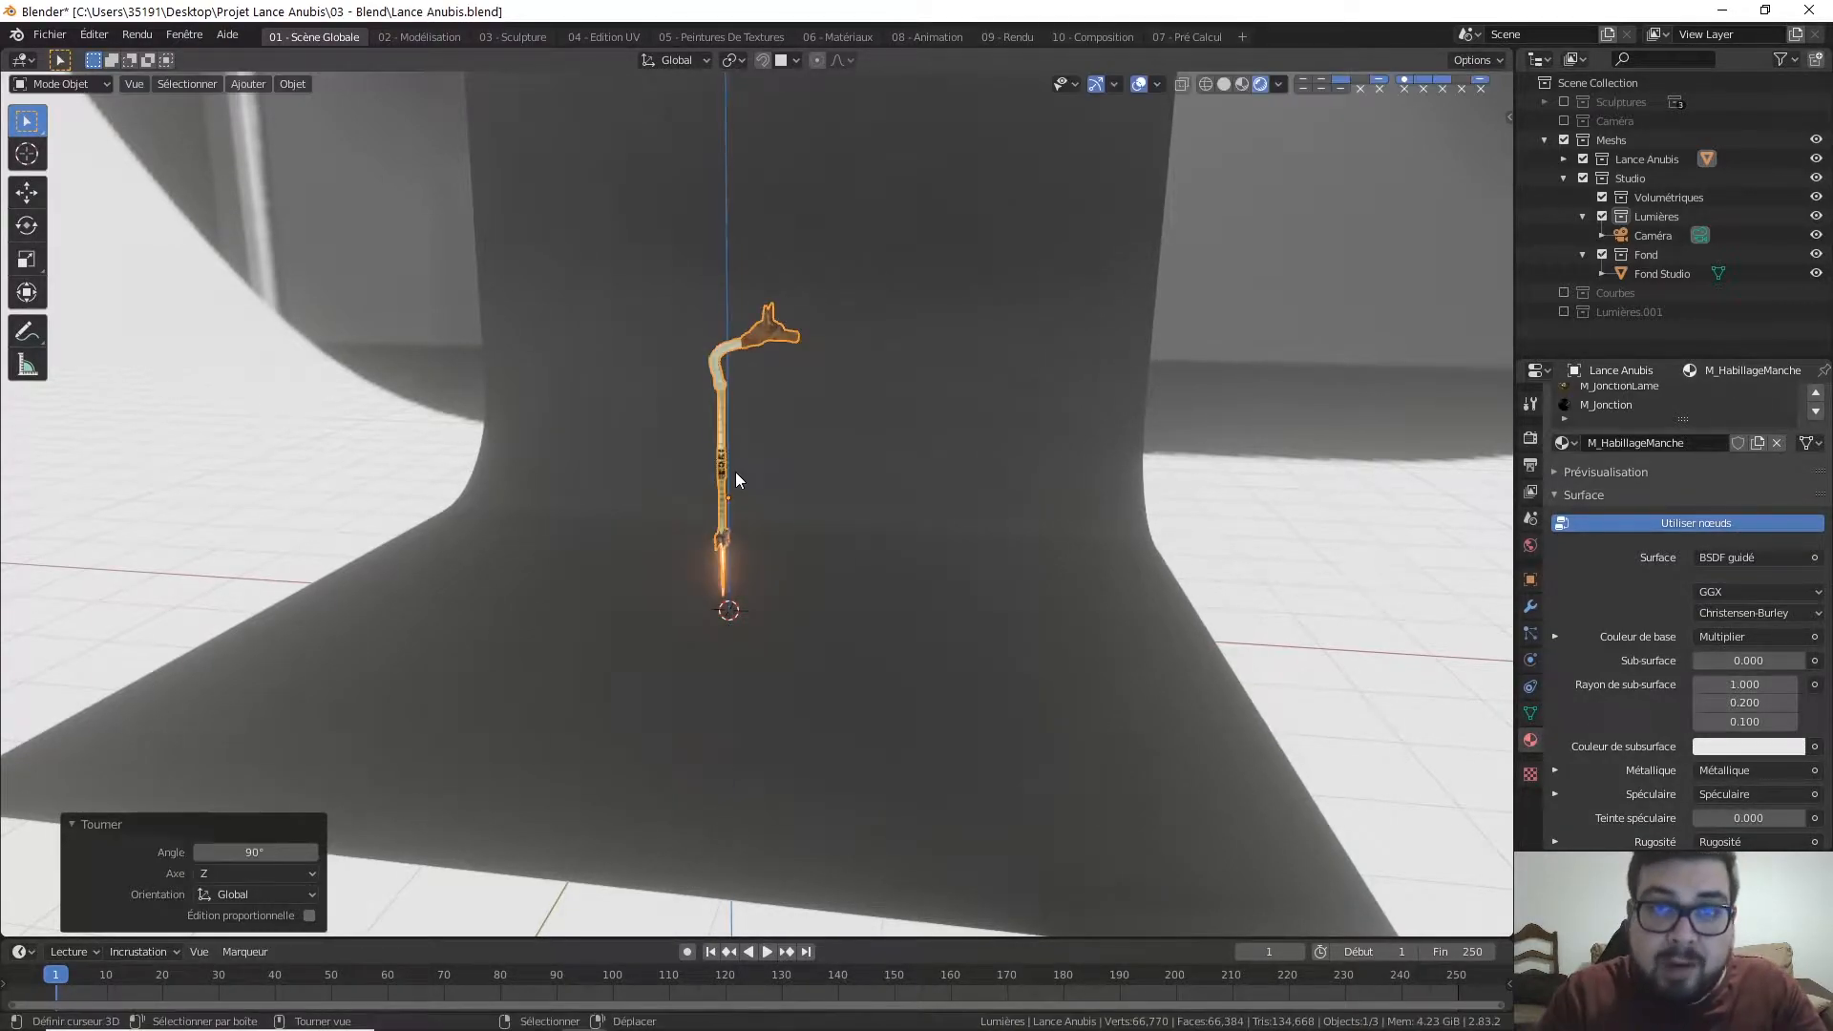
{"action": "key", "text": "r"}
{"action": "type", "text": "y"}
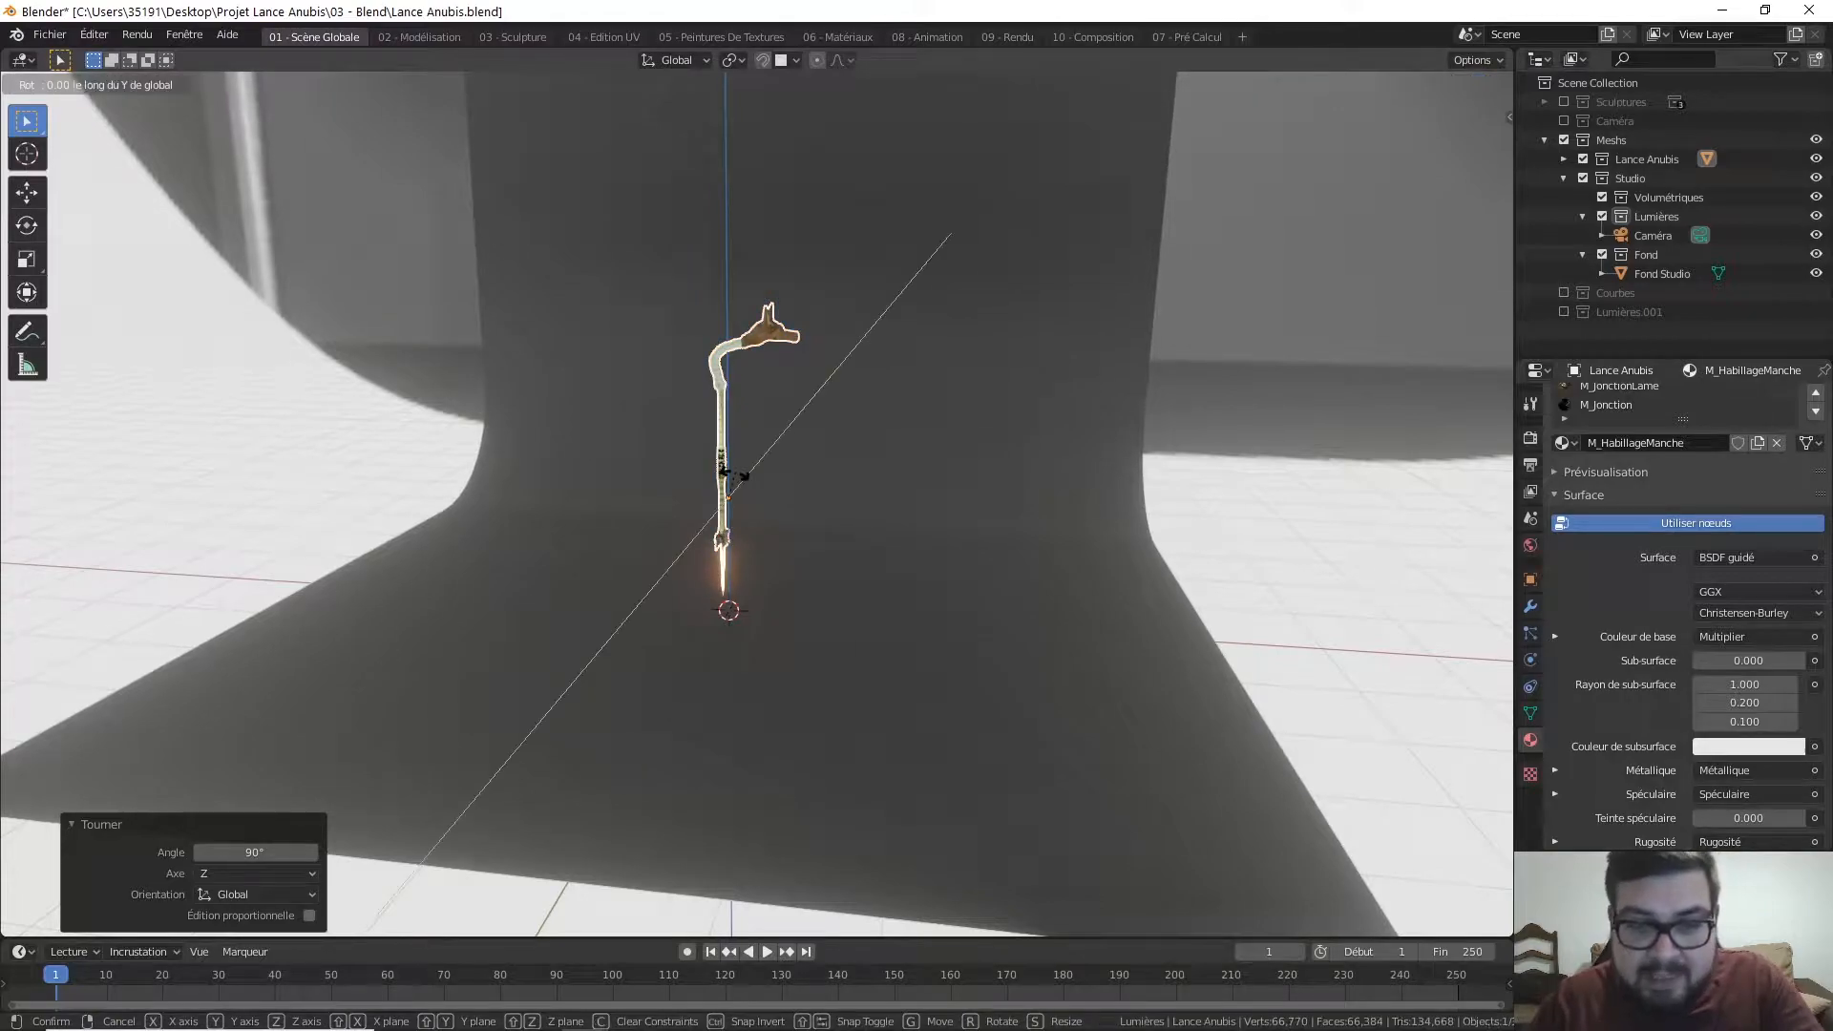
{"action": "type", "text": "-90"}
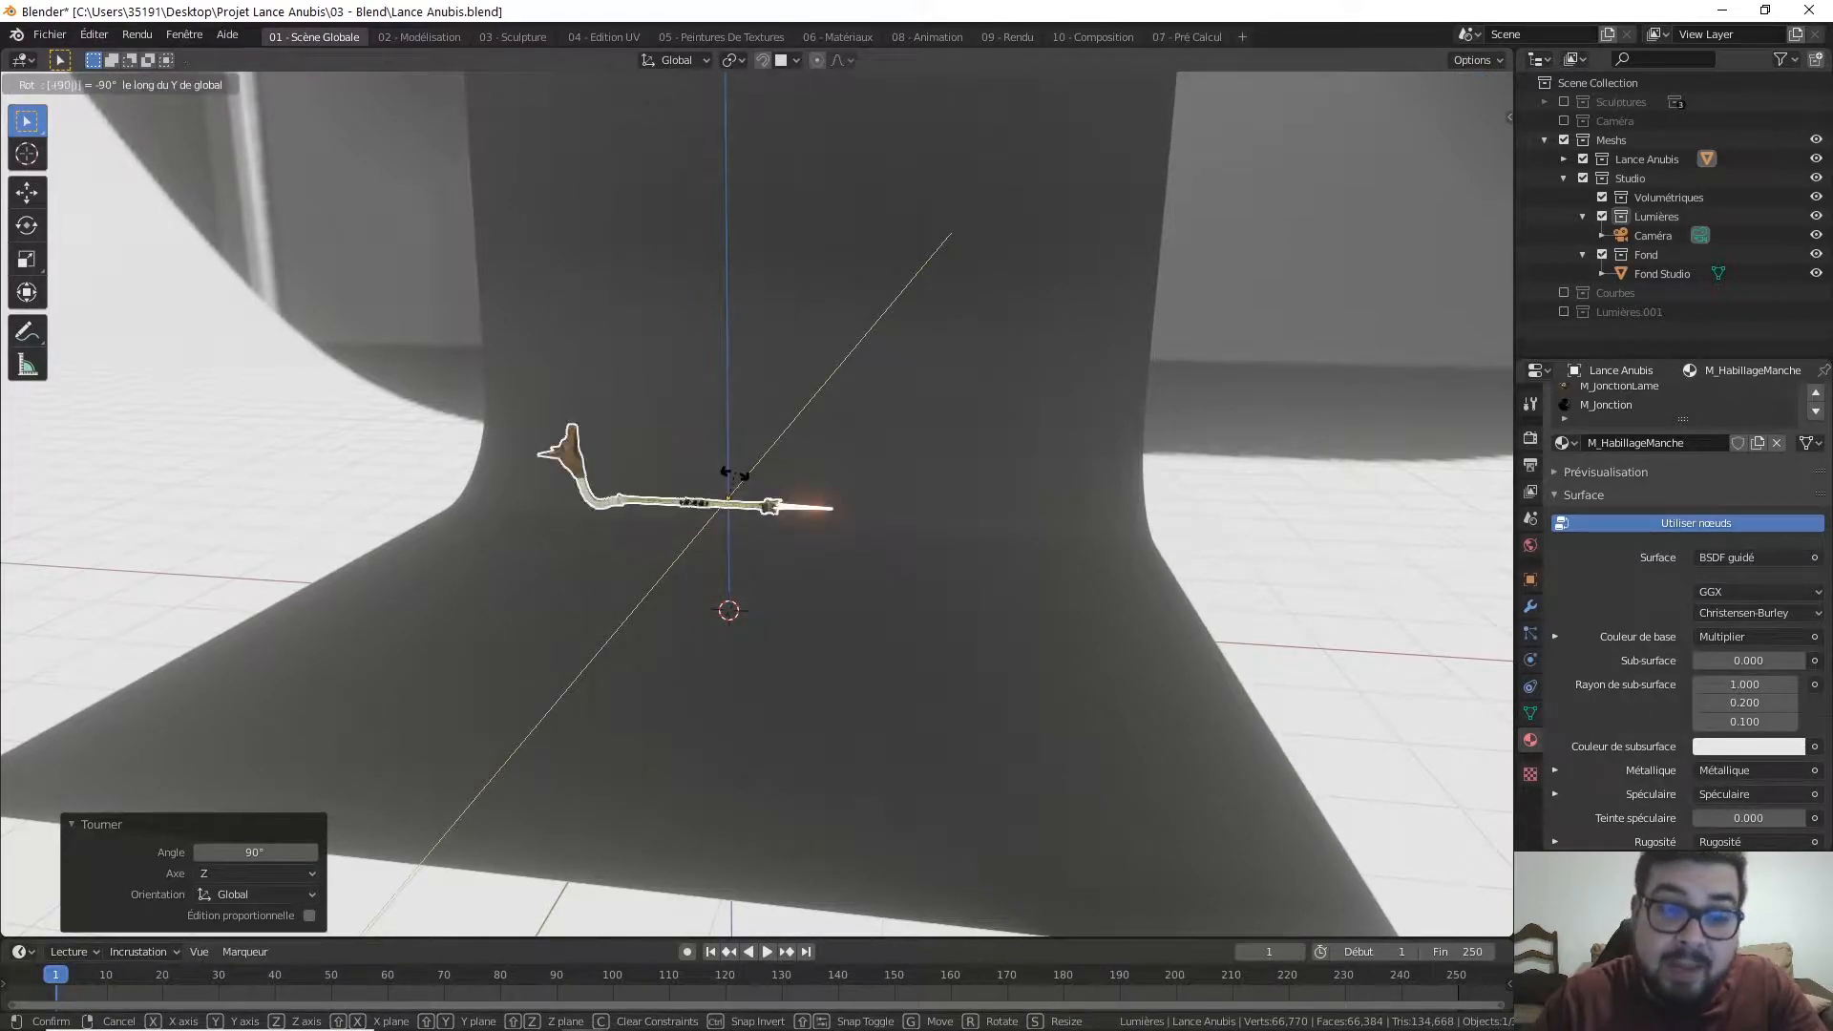
{"action": "key", "text": "Return"}
Step: Lower the horizontal spear about 1.07 m along Z towards the backdrop floor
{"action": "key", "text": "g"}
{"action": "key", "text": "y"}
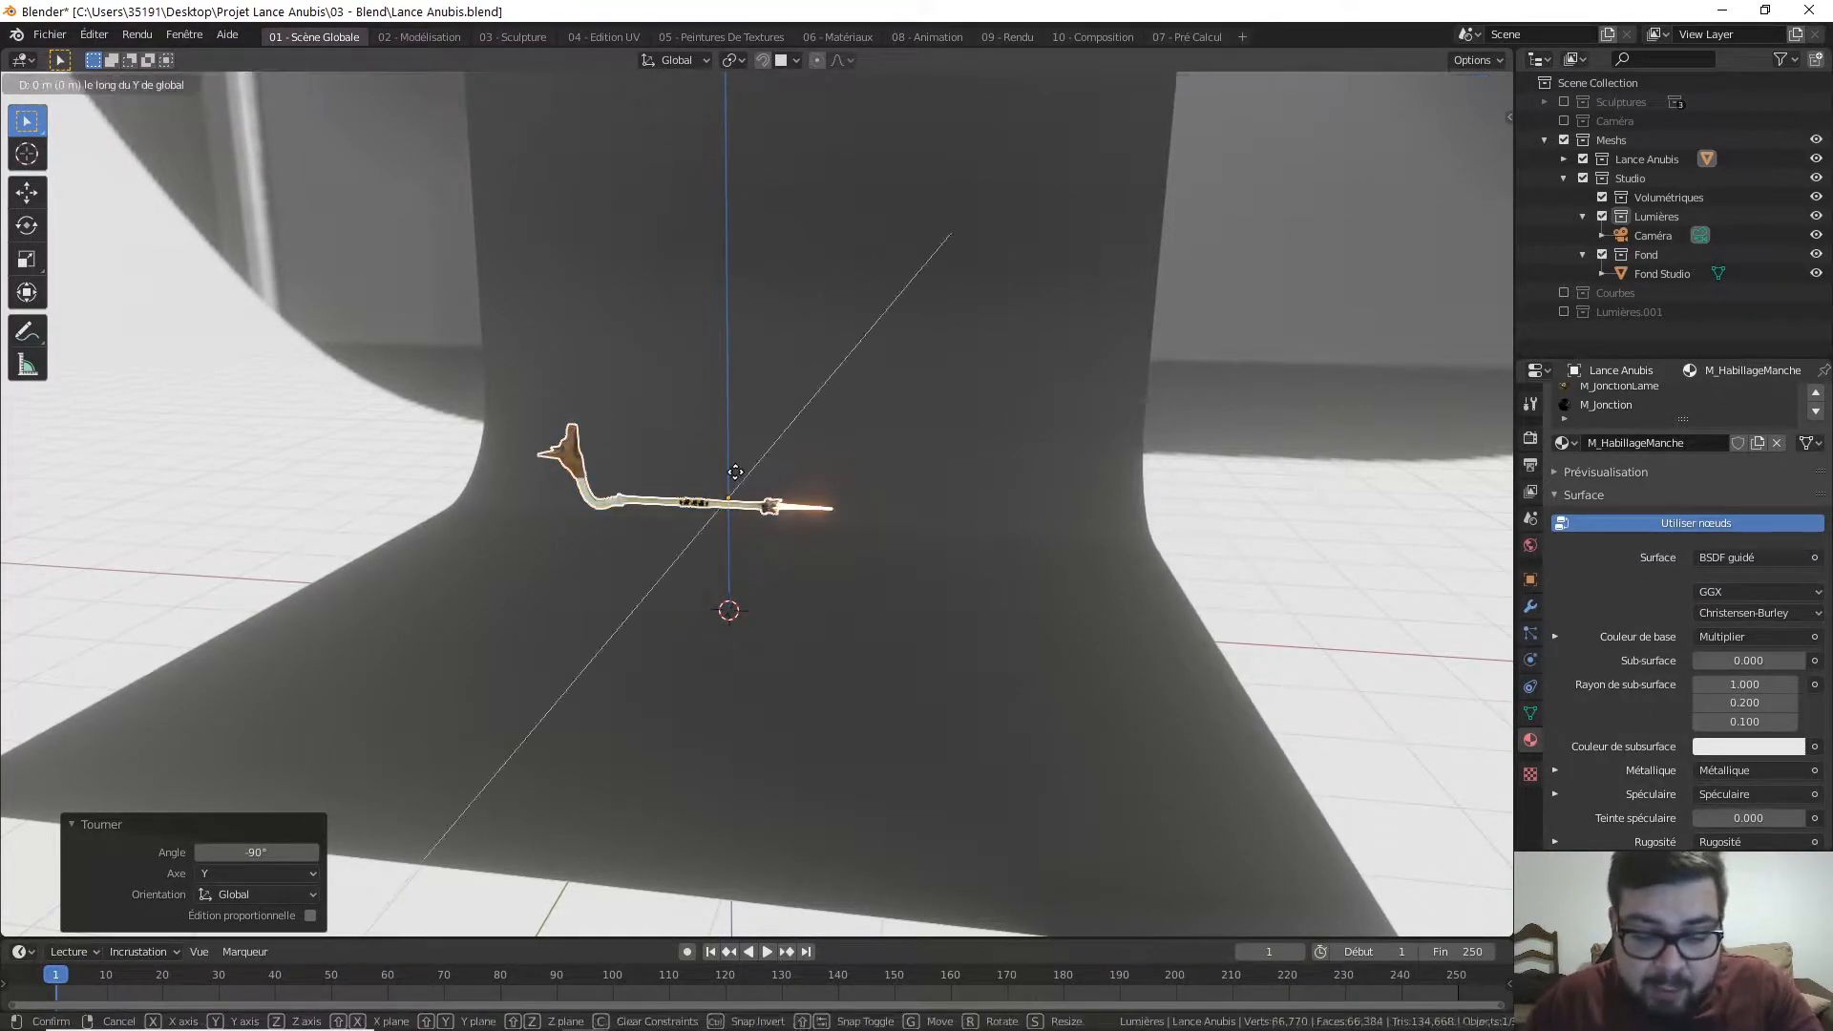
{"action": "key", "text": "z"}
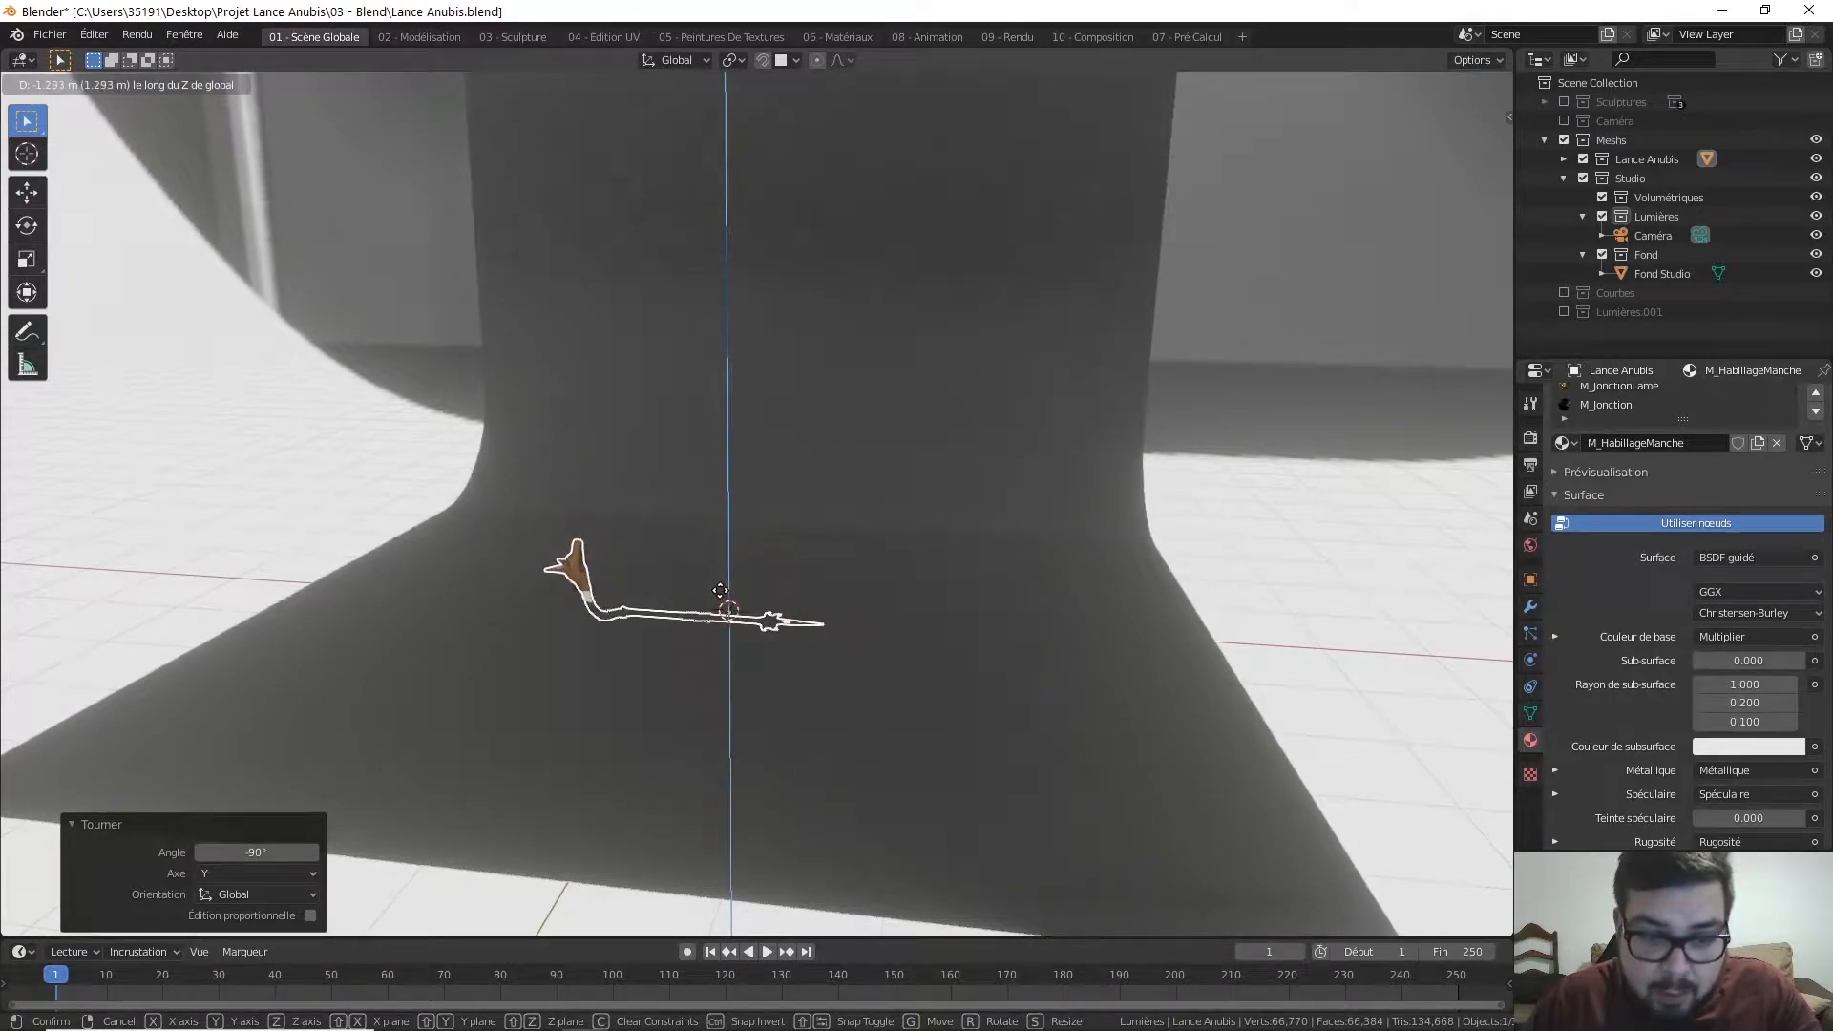
{"action": "left_click", "coordinate": [687, 405]}
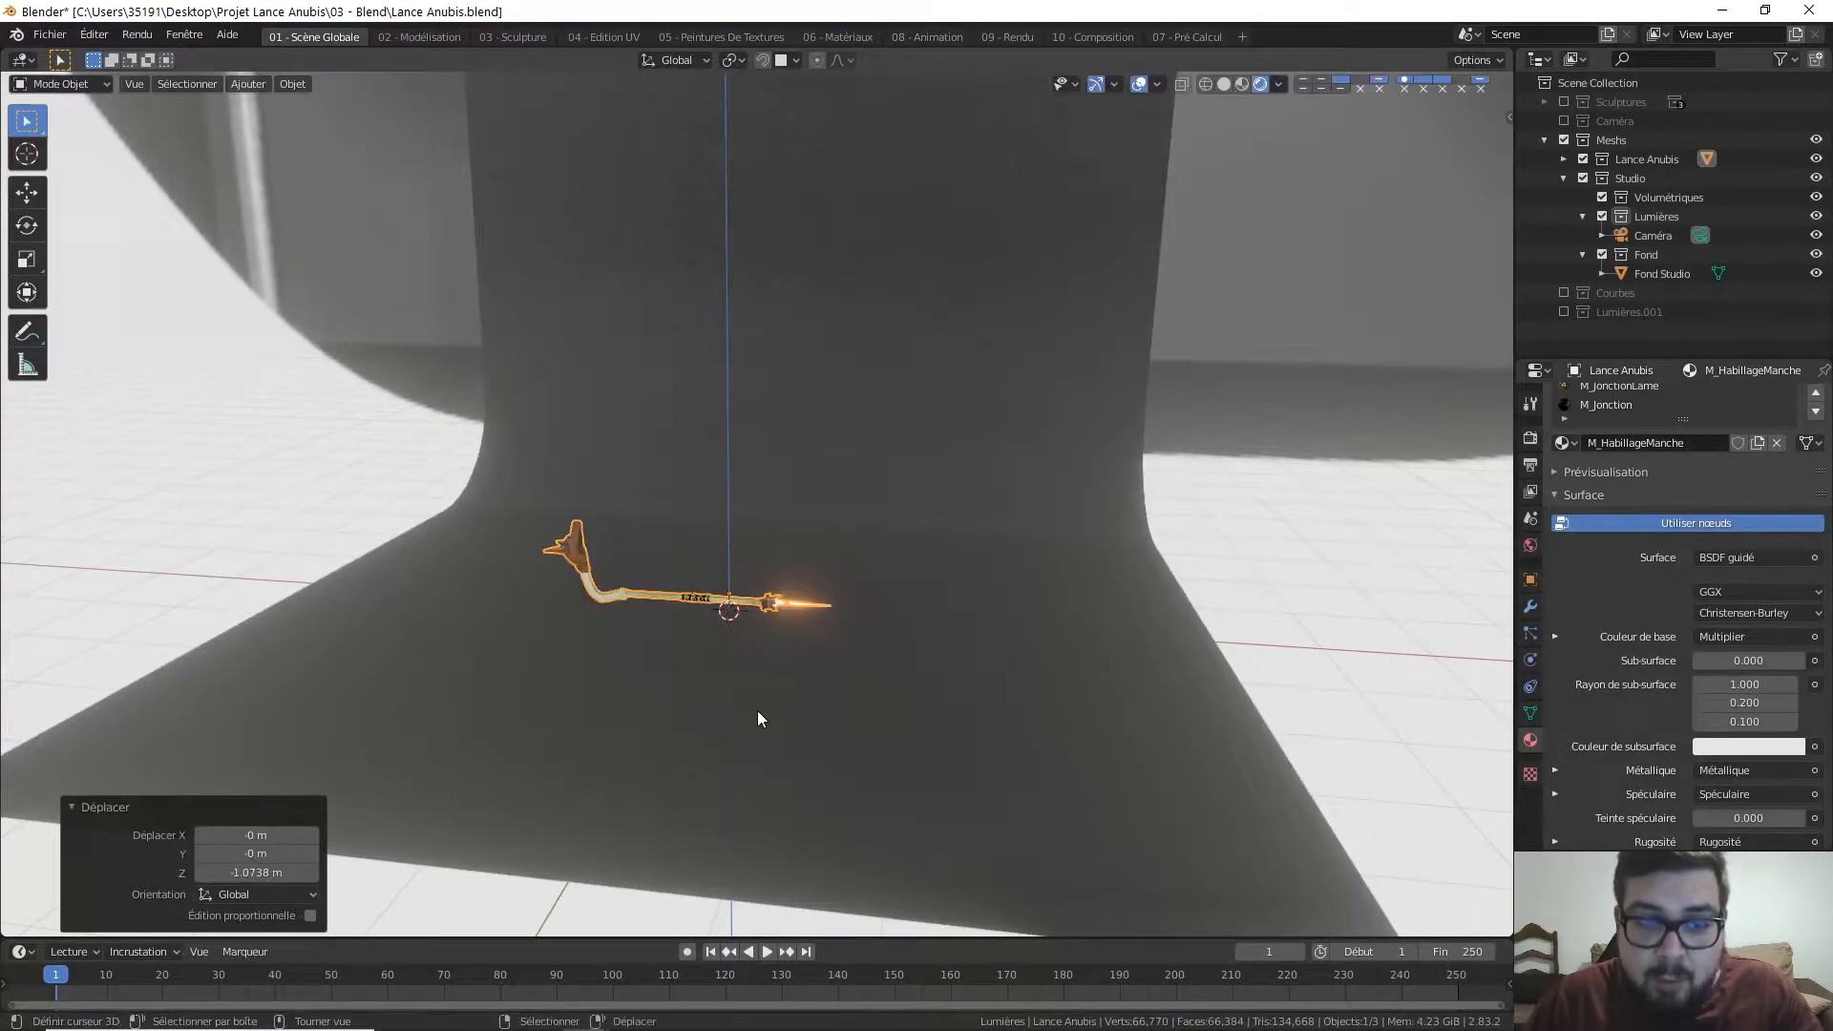
Step: Fine-tune the spear's height along Z, about 0.003 m down and 0.004 m up, so its curved handle rests on the floor
{"action": "scroll", "coordinate": [758, 710], "scroll_direction": "up", "scroll_amount": 4}
{"action": "scroll", "coordinate": [759, 710], "scroll_direction": "up", "scroll_amount": 6}
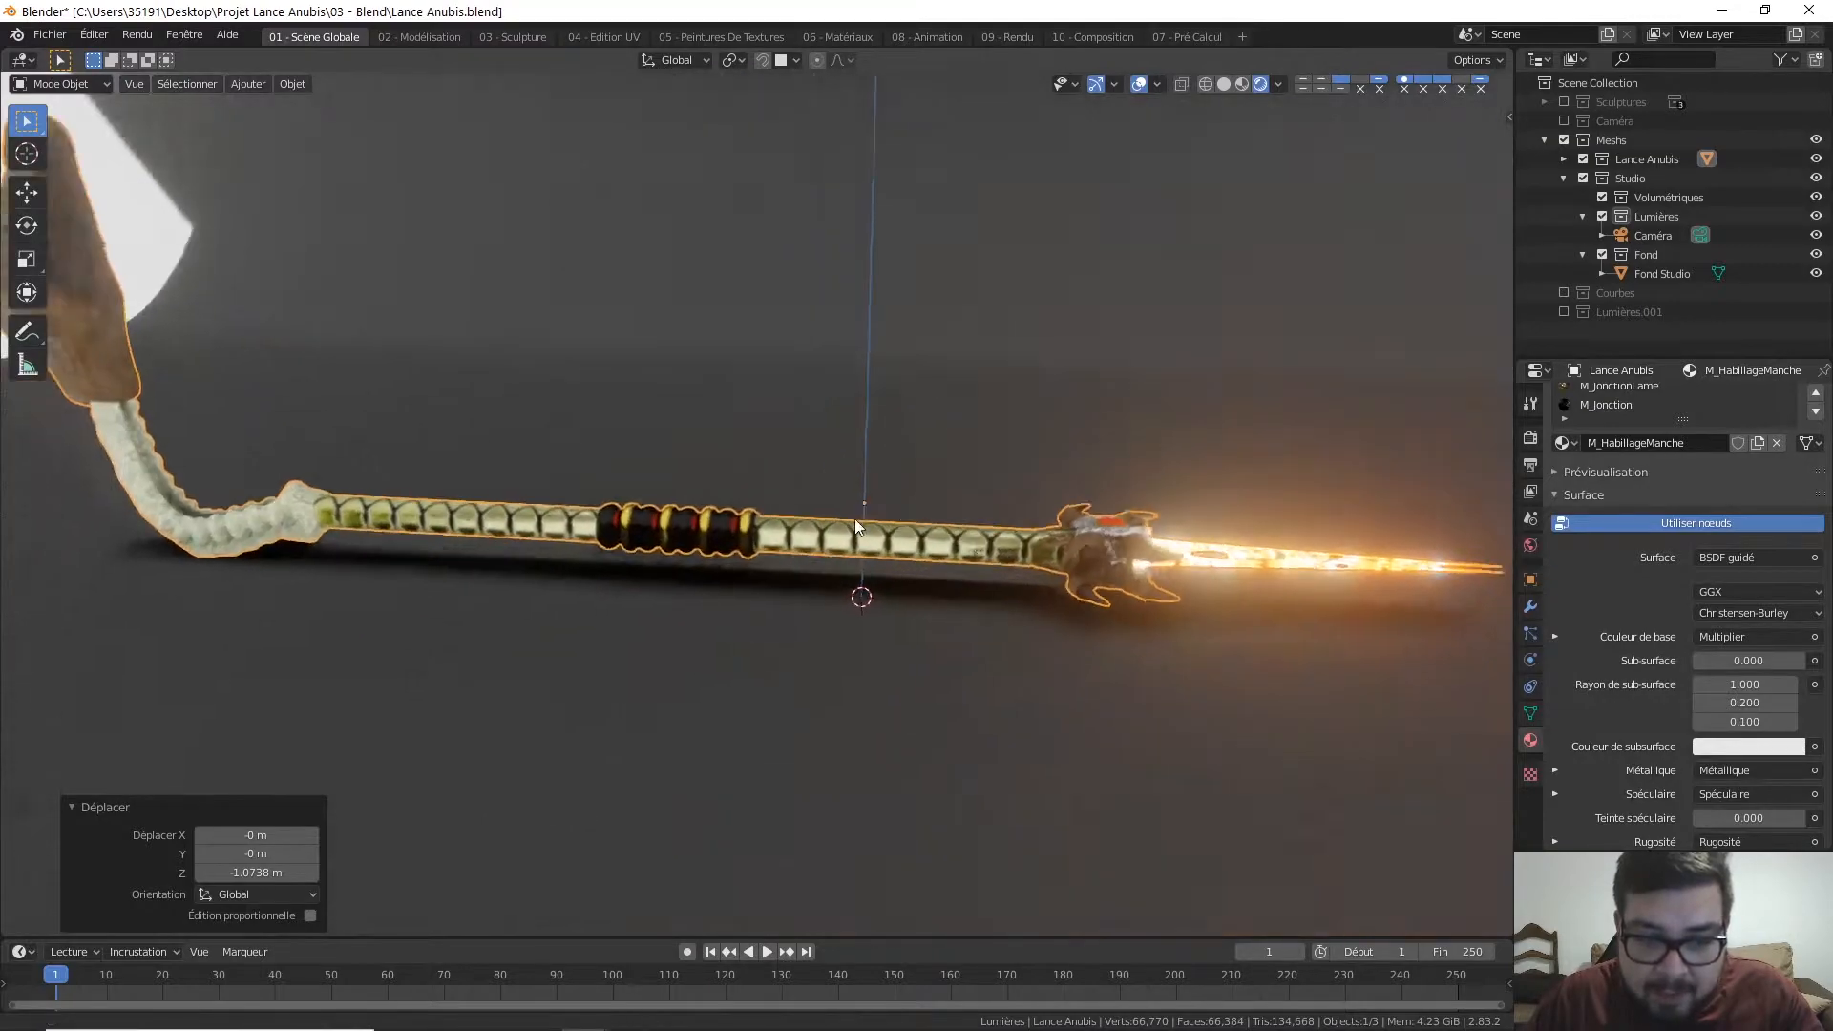
{"action": "middle_click_drag", "start_coordinate": [564, 520], "coordinate": [926, 613], "text": "shift"}
{"action": "middle_click_drag", "start_coordinate": [635, 601], "coordinate": [679, 597]}
{"action": "scroll", "coordinate": [682, 587], "scroll_direction": "up", "scroll_amount": 2}
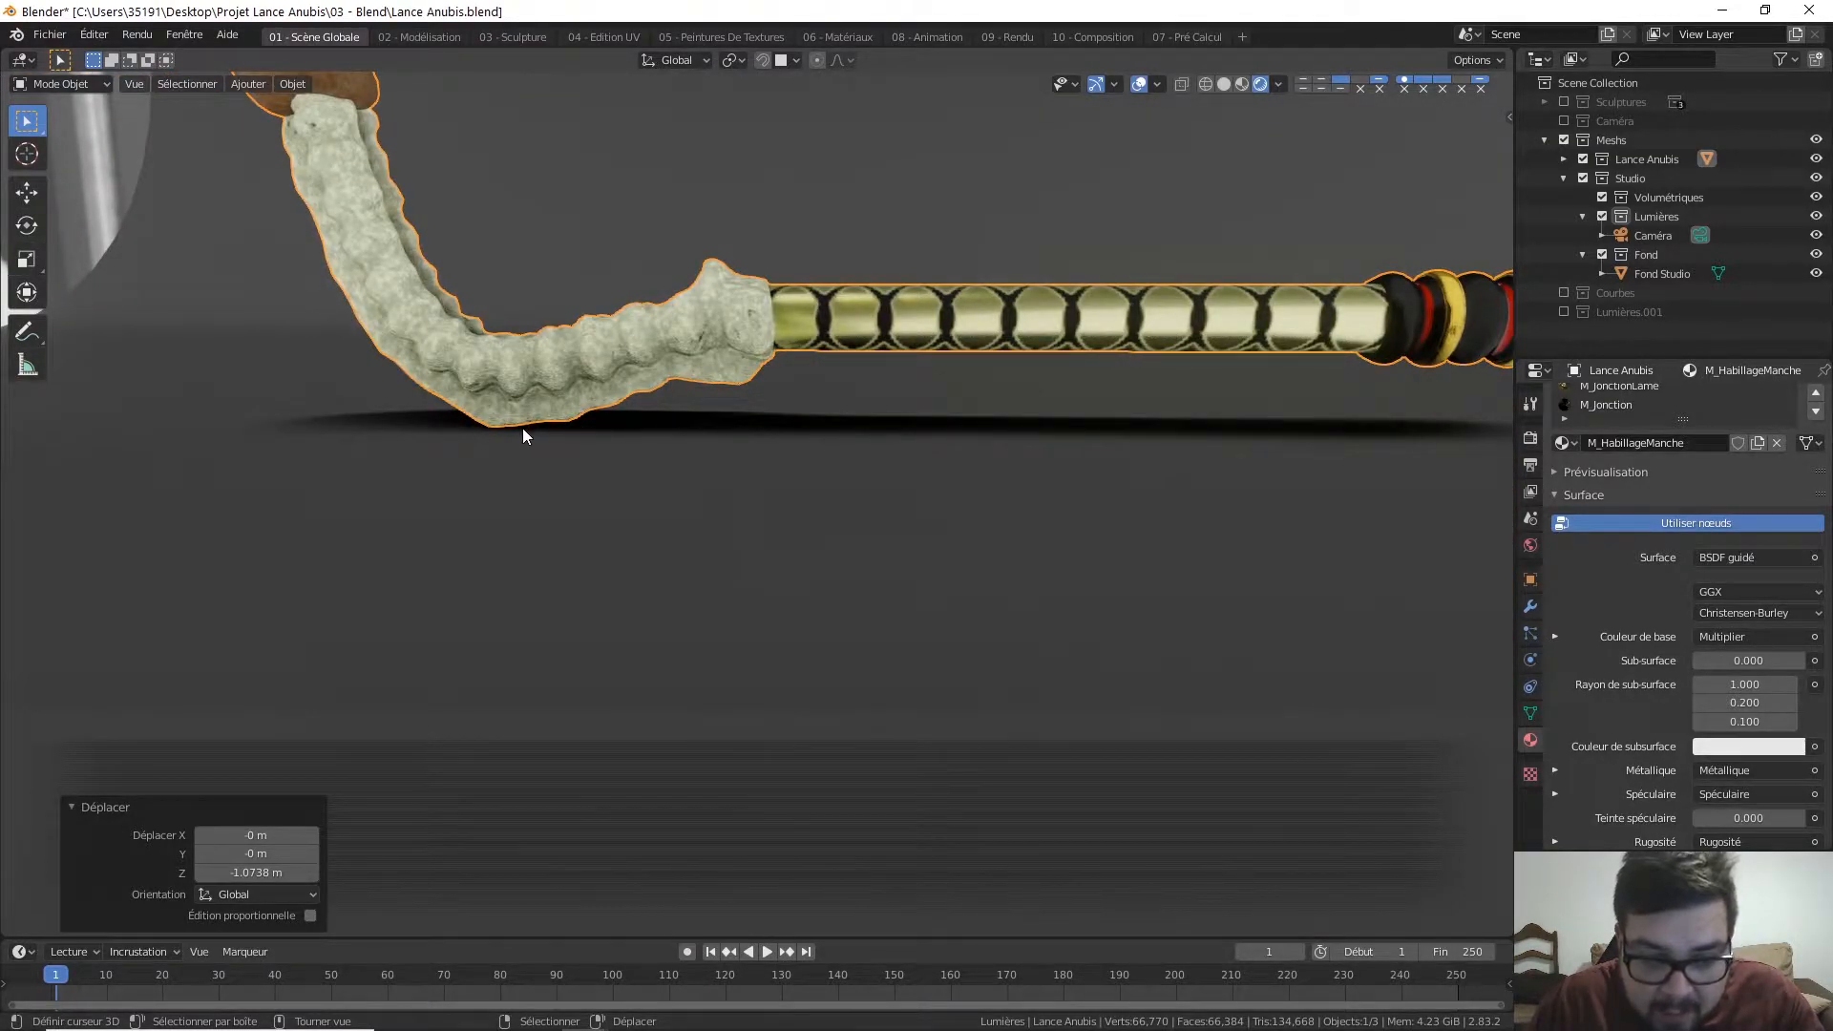
{"action": "key", "text": "g"}
{"action": "key", "text": "z"}
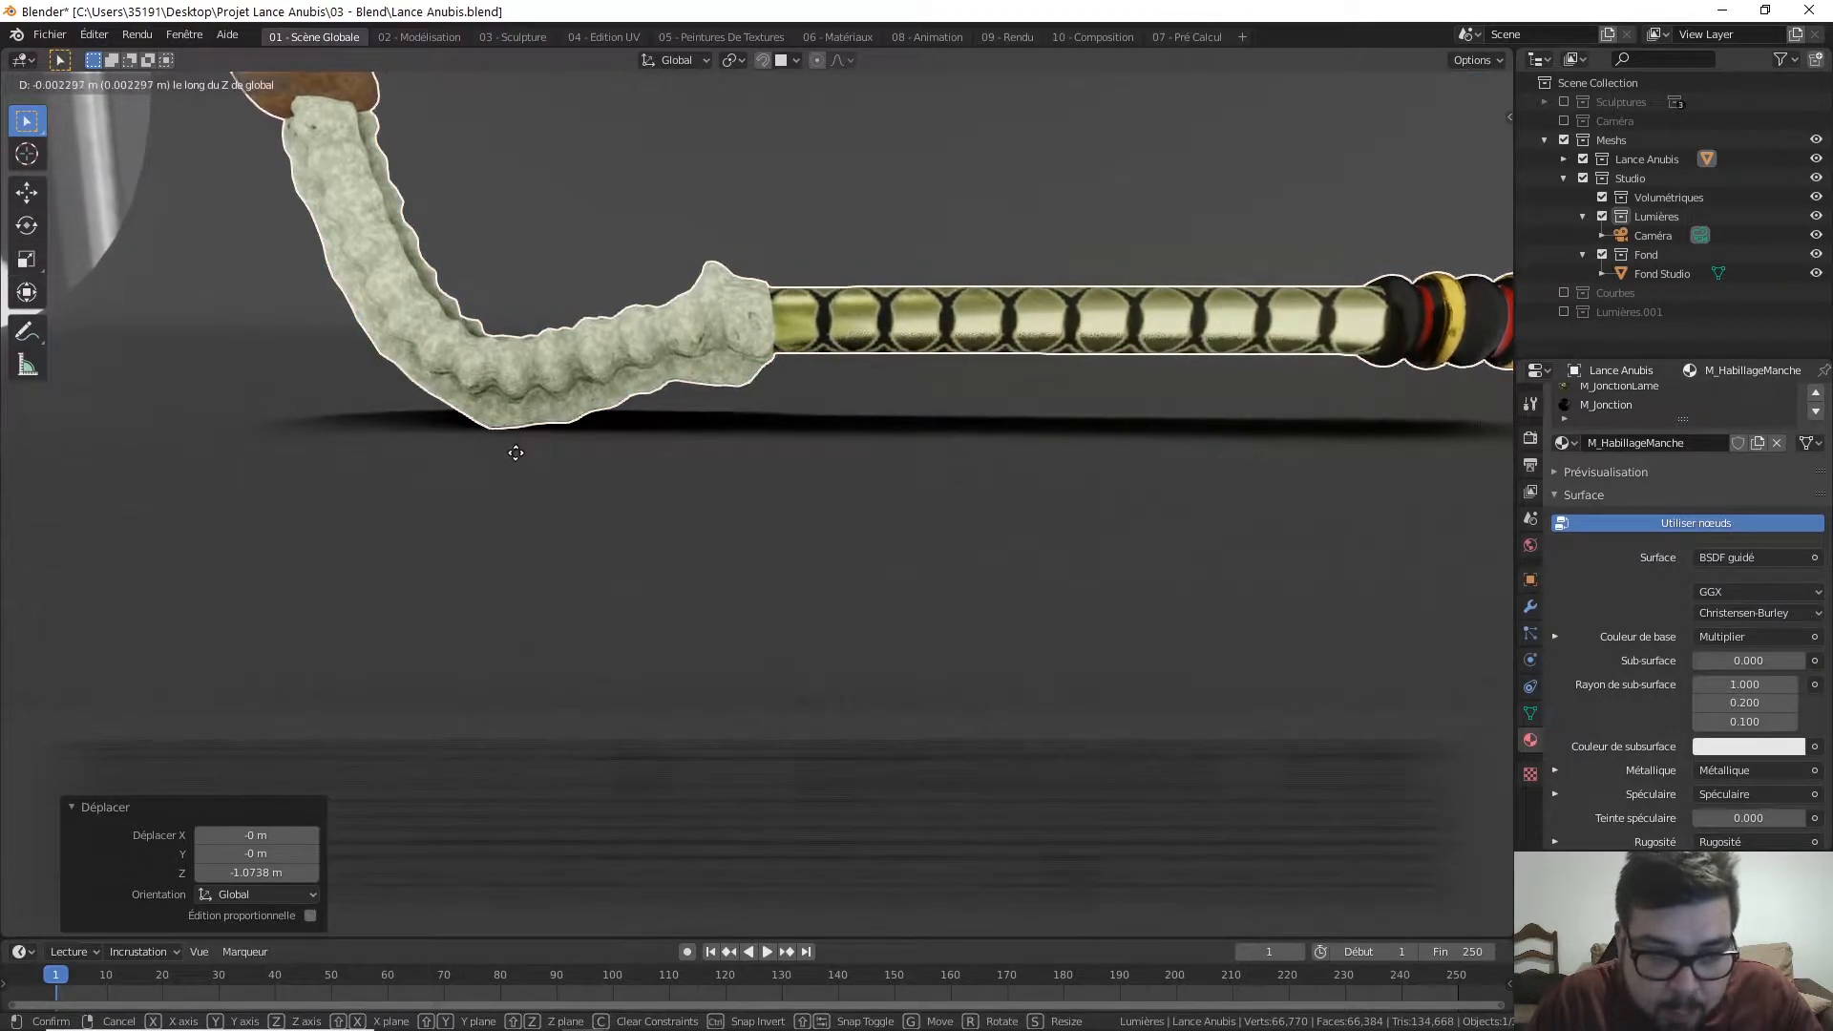
{"action": "left_click", "coordinate": [525, 463]}
{"action": "key", "text": "g"}
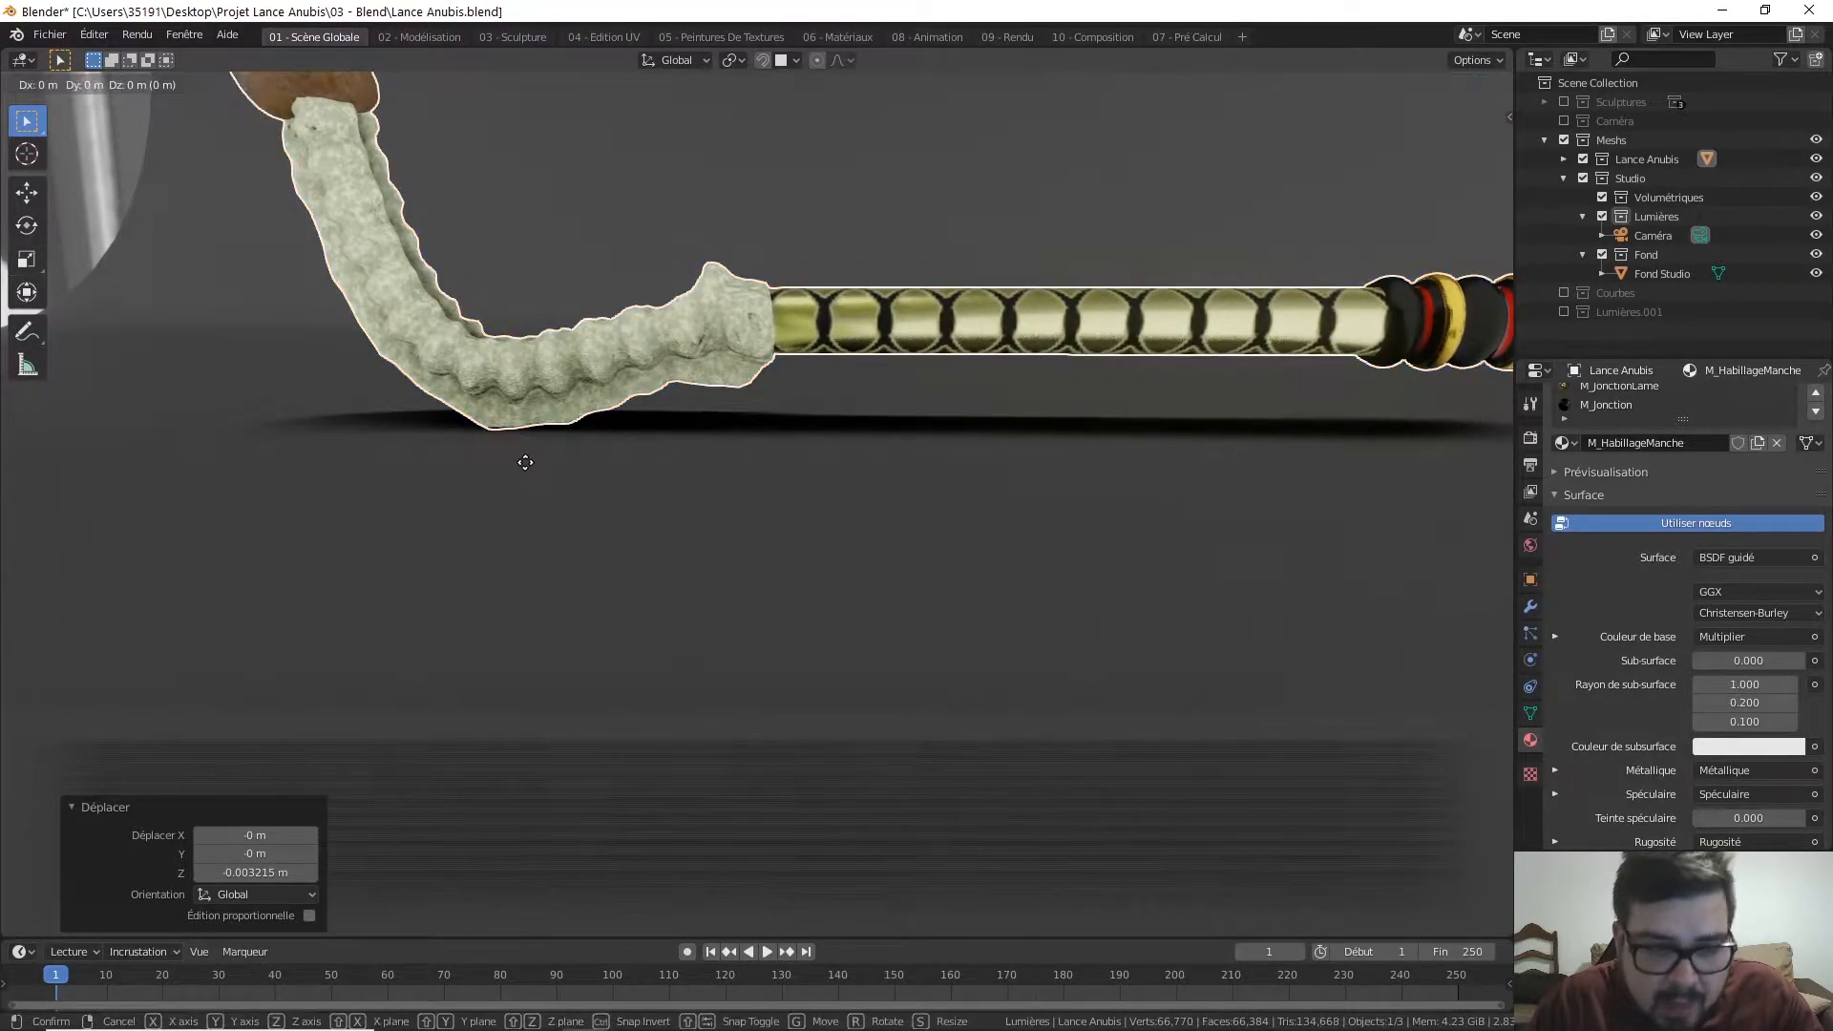
{"action": "key", "text": "z"}
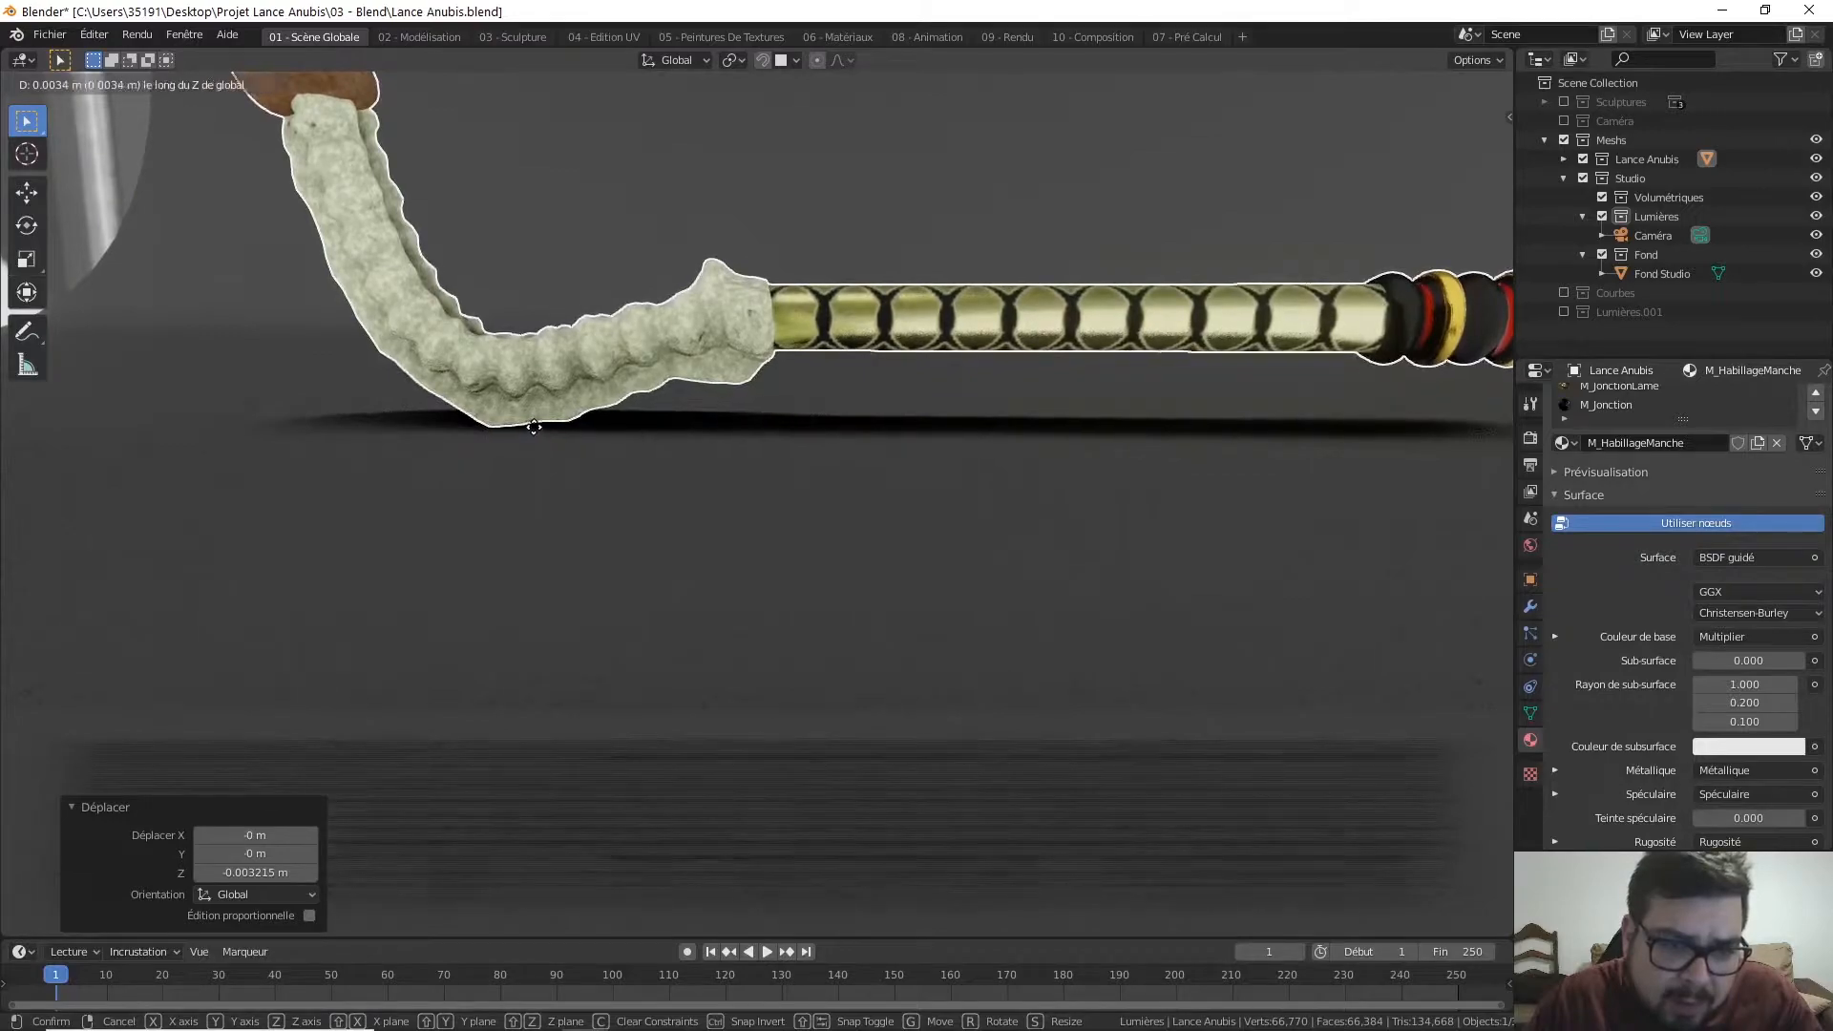
{"action": "left_click", "coordinate": [537, 420]}
{"action": "key", "text": "a"}
{"action": "key", "text": "Escape"}
{"action": "middle_click_drag", "start_coordinate": [1083, 382], "coordinate": [865, 401]}
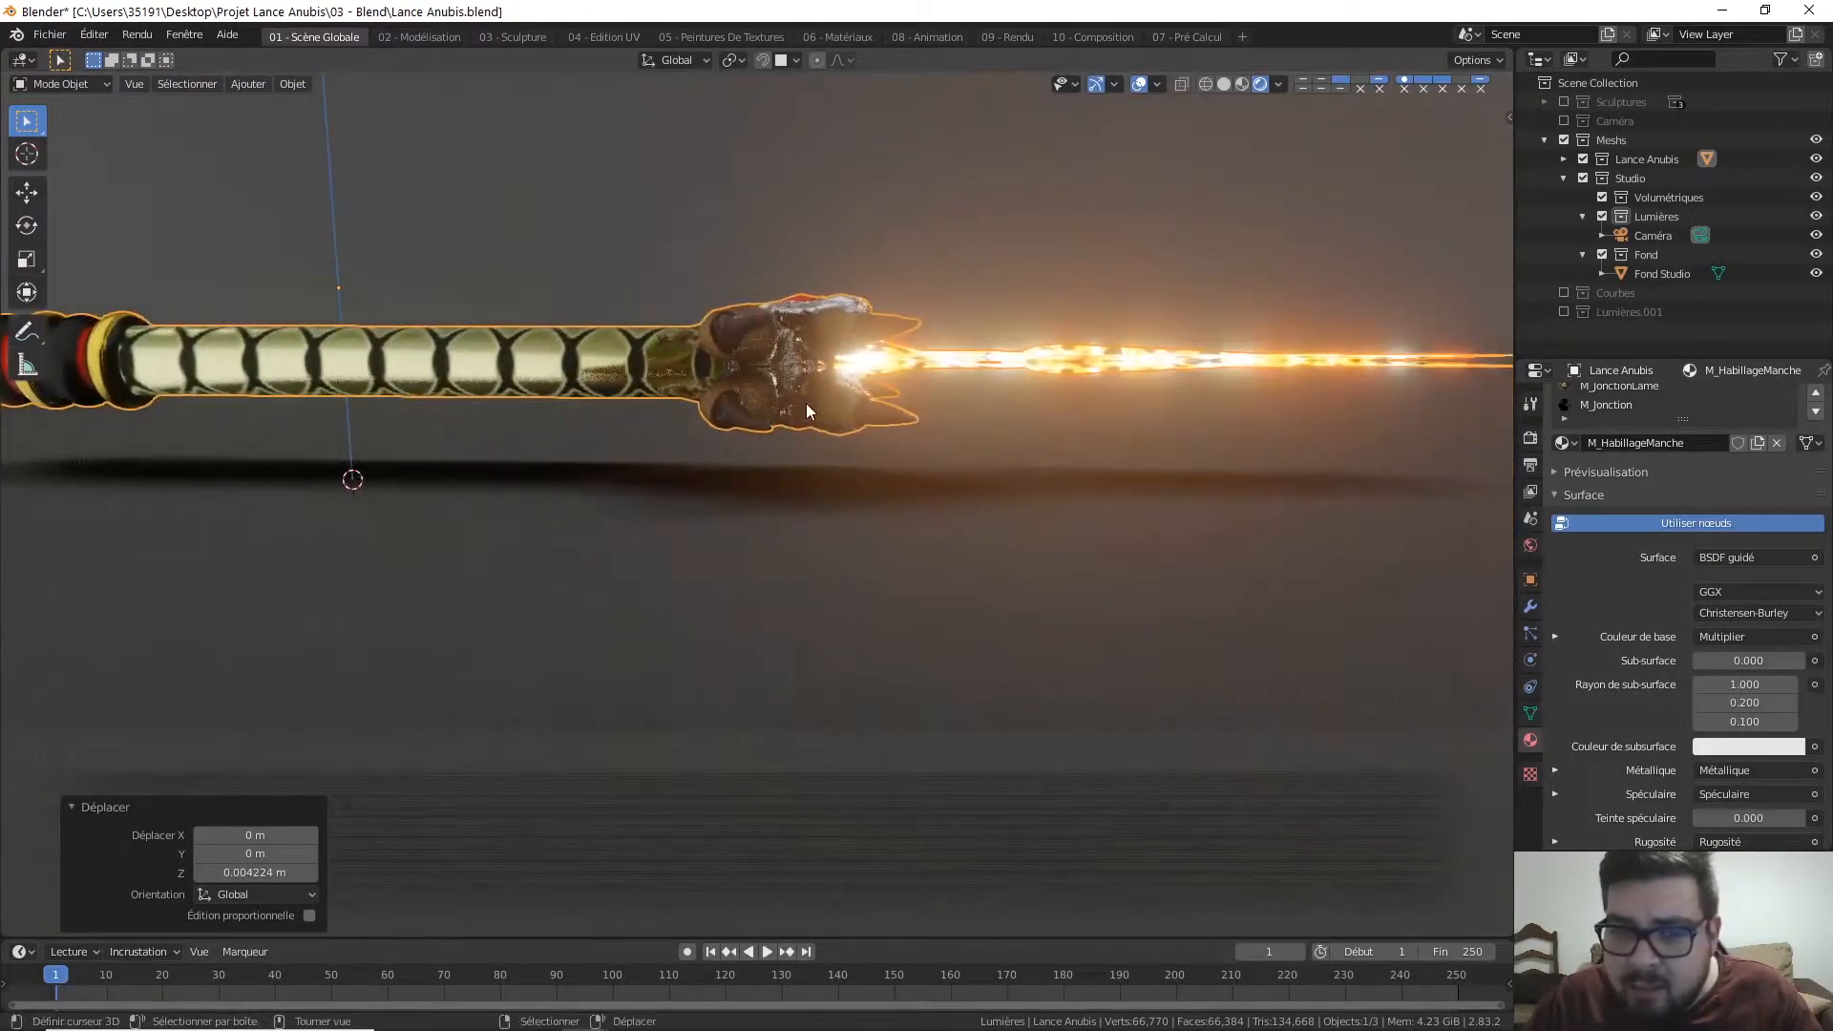
{"action": "right_click", "coordinate": [791, 368]}
{"action": "scroll", "coordinate": [793, 374], "scroll_direction": "down", "scroll_amount": 2}
{"action": "middle_click_drag", "start_coordinate": [642, 384], "coordinate": [804, 388], "text": "shift"}
{"action": "key", "text": "r"}
{"action": "key", "text": "y"}
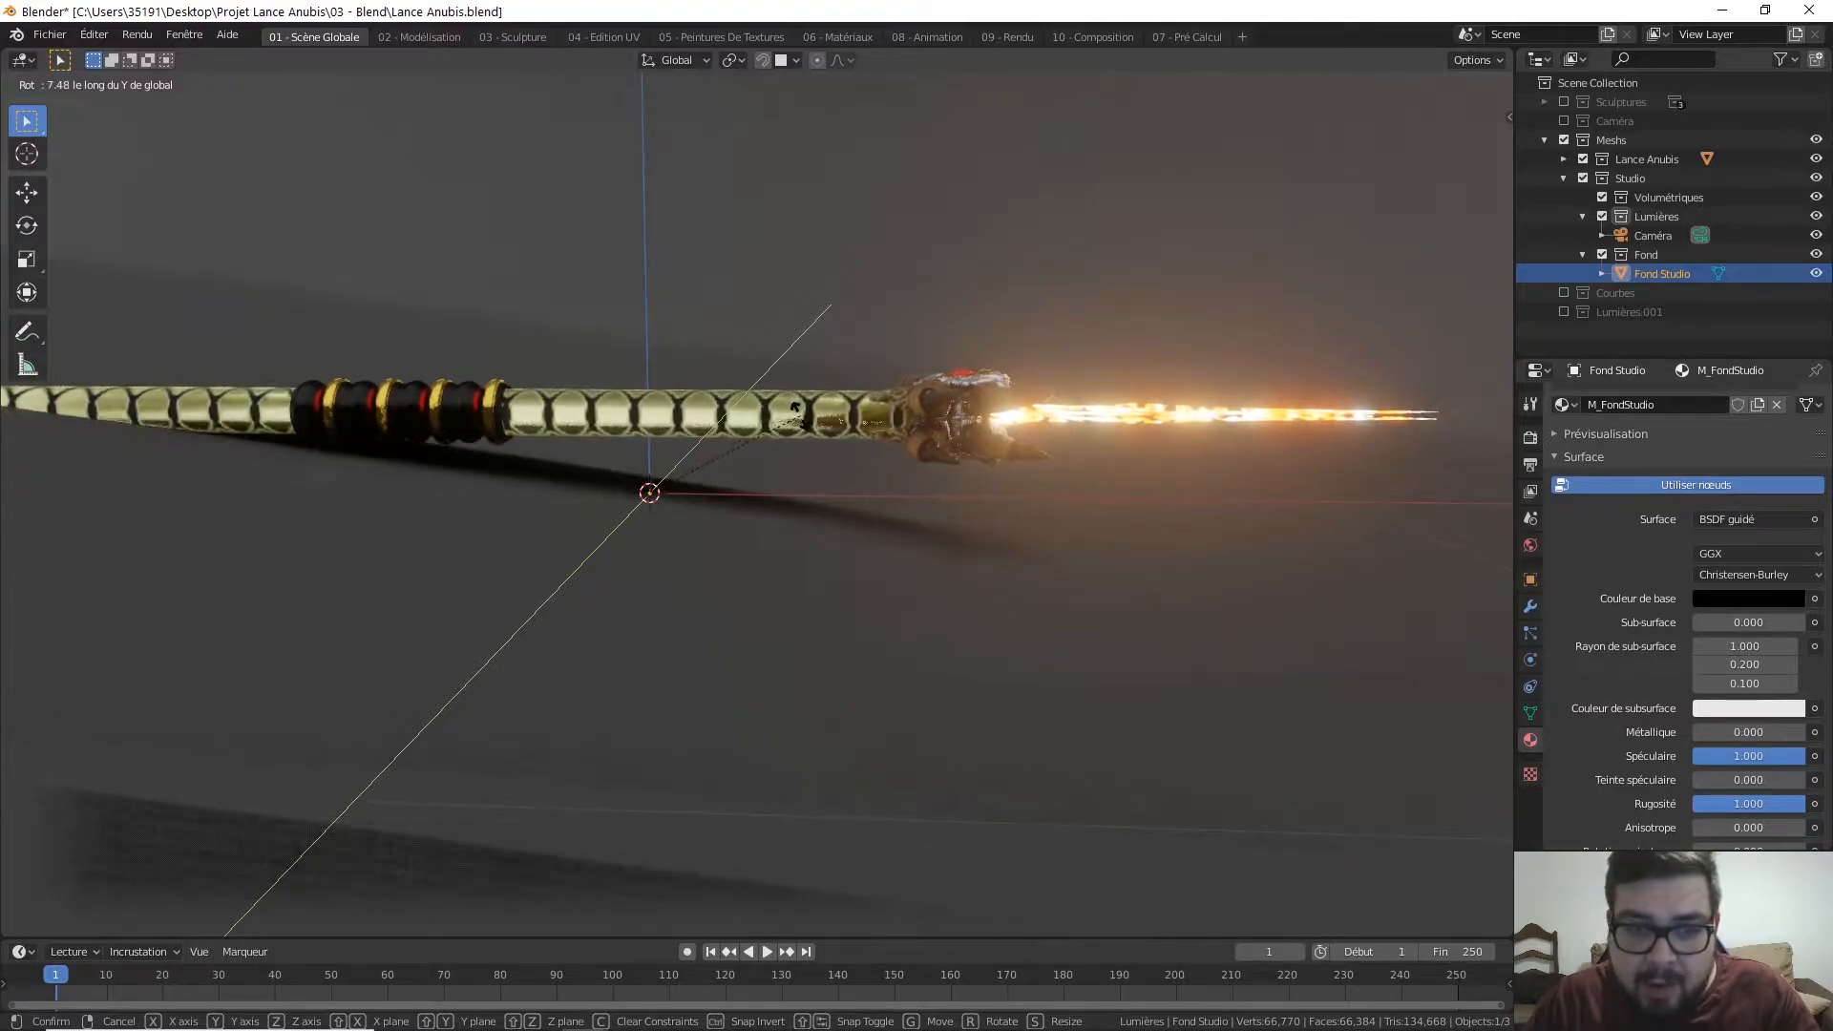
{"action": "right_click", "coordinate": [800, 382]}
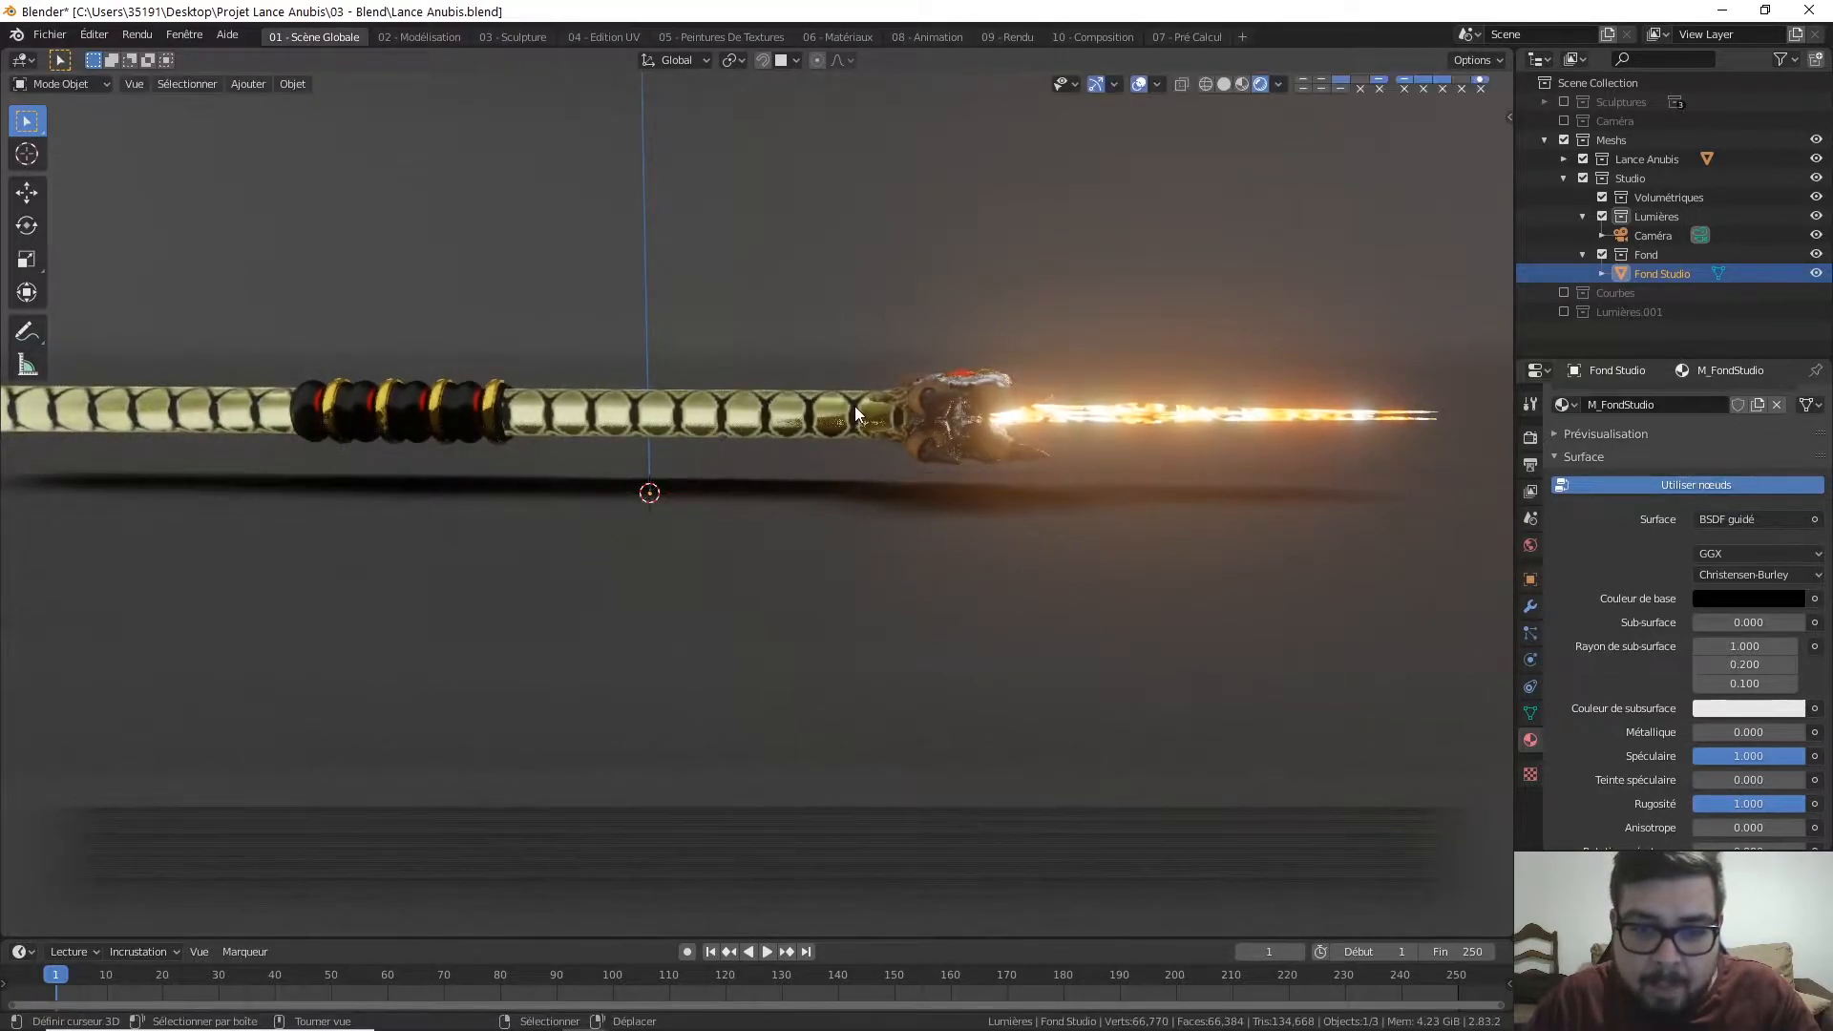
Step: Tilt the Lance Anubis spear 2.48° about the global Y axis and lower it about 0.05 m along Z
{"action": "right_click", "coordinate": [913, 386]}
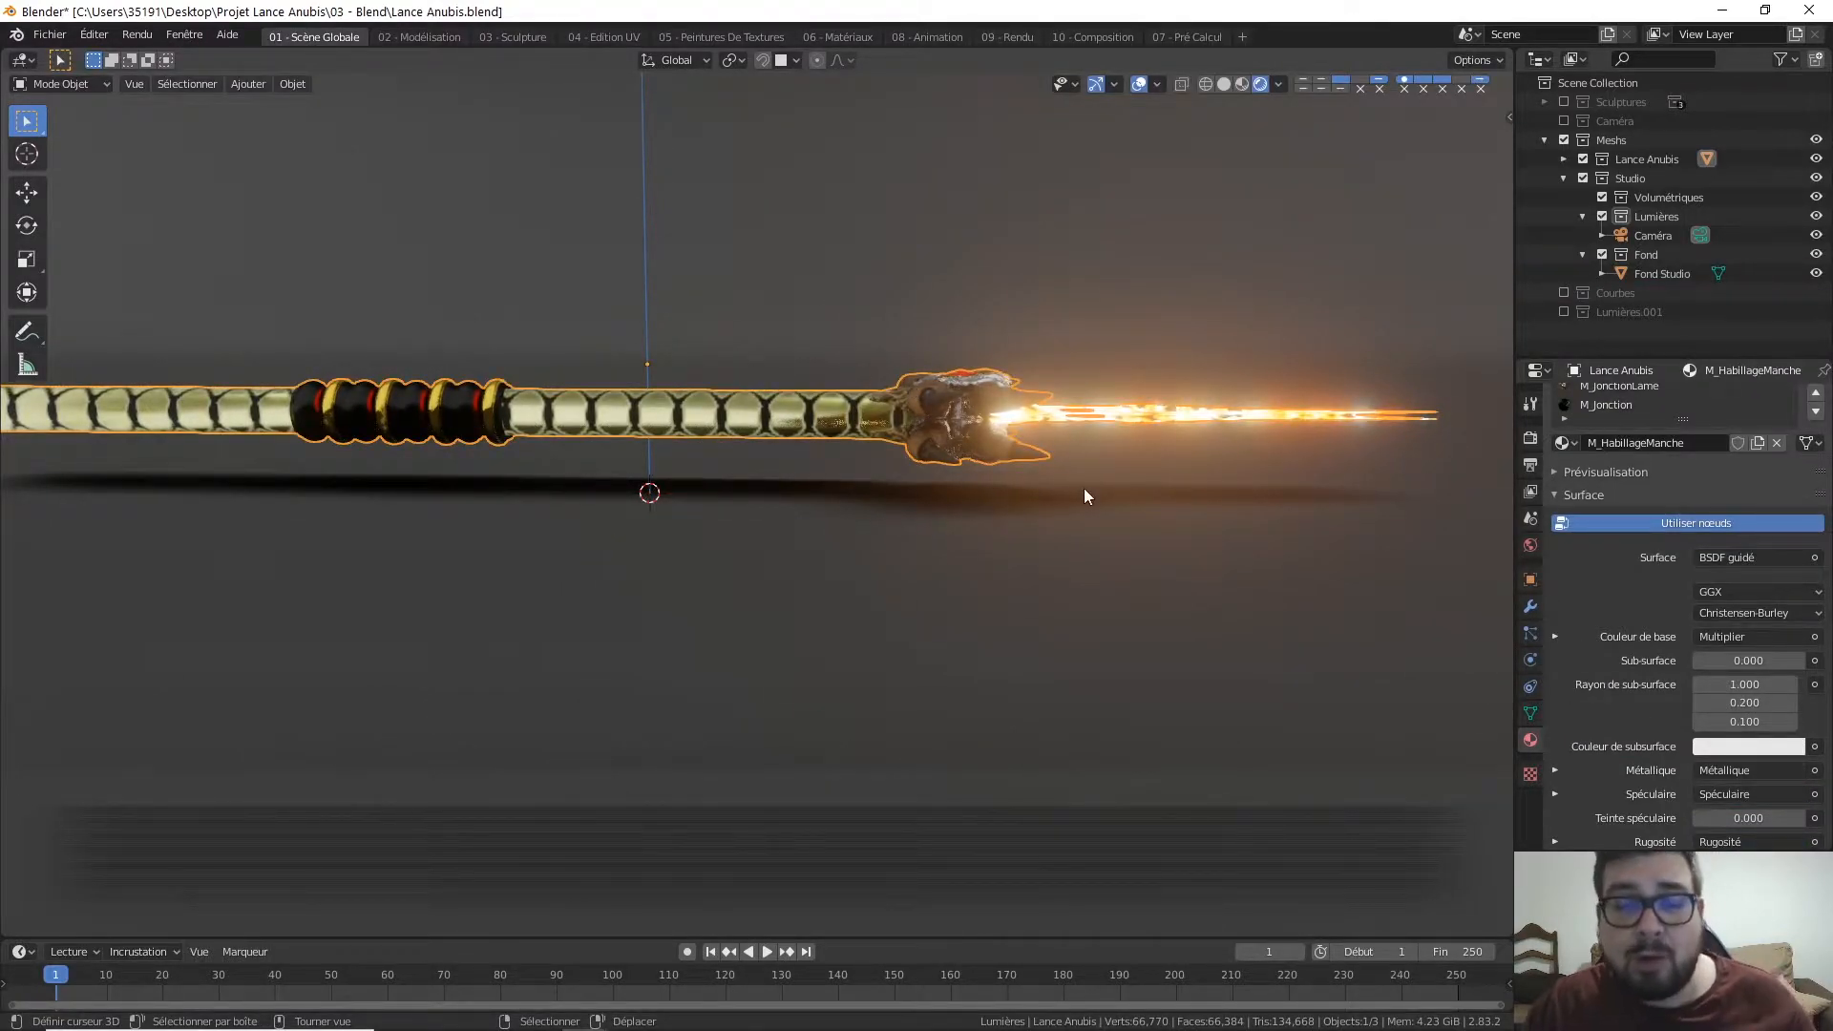
{"action": "key", "text": "r"}
{"action": "key", "text": "y"}
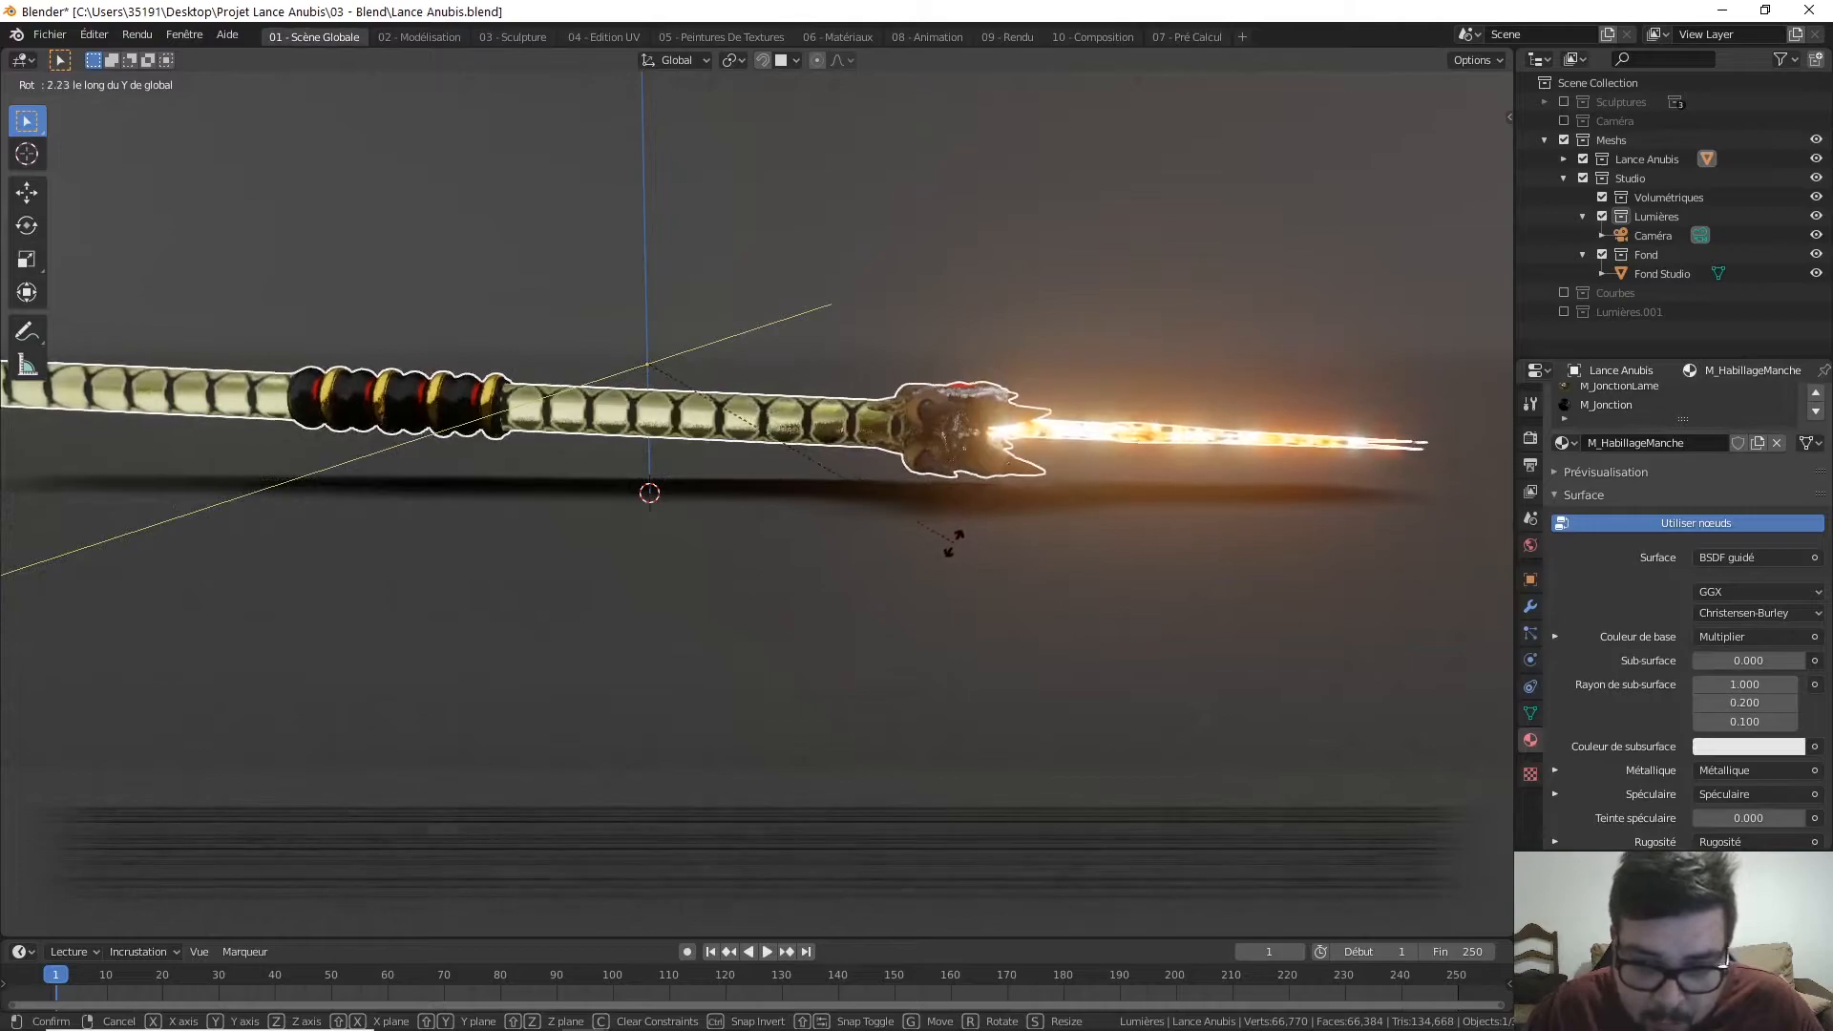
{"action": "left_click", "coordinate": [928, 573]}
{"action": "key", "text": "g"}
{"action": "key", "text": "z"}
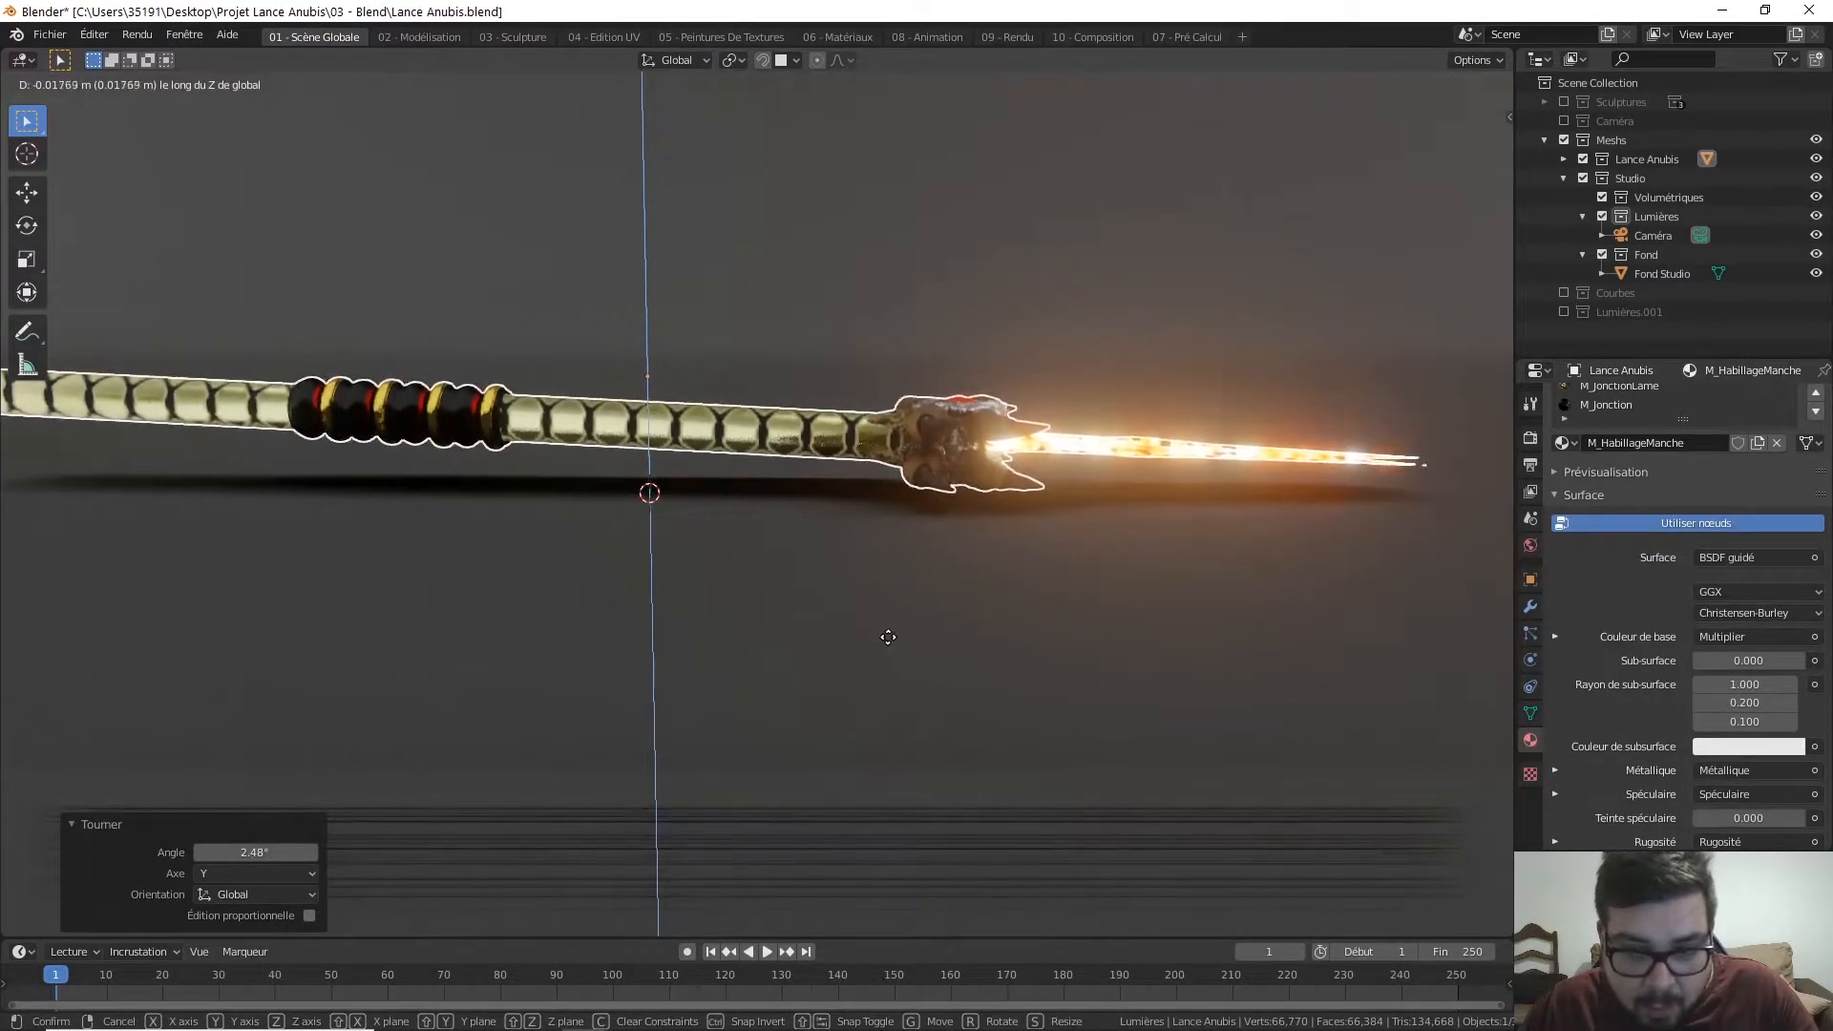
{"action": "left_click", "coordinate": [844, 855]}
Step: In front view, raise the spear about 0.015 m along Z so the blade-end head clears the floor line
{"action": "middle_click_drag", "start_coordinate": [353, 387], "coordinate": [1194, 403], "text": "shift"}
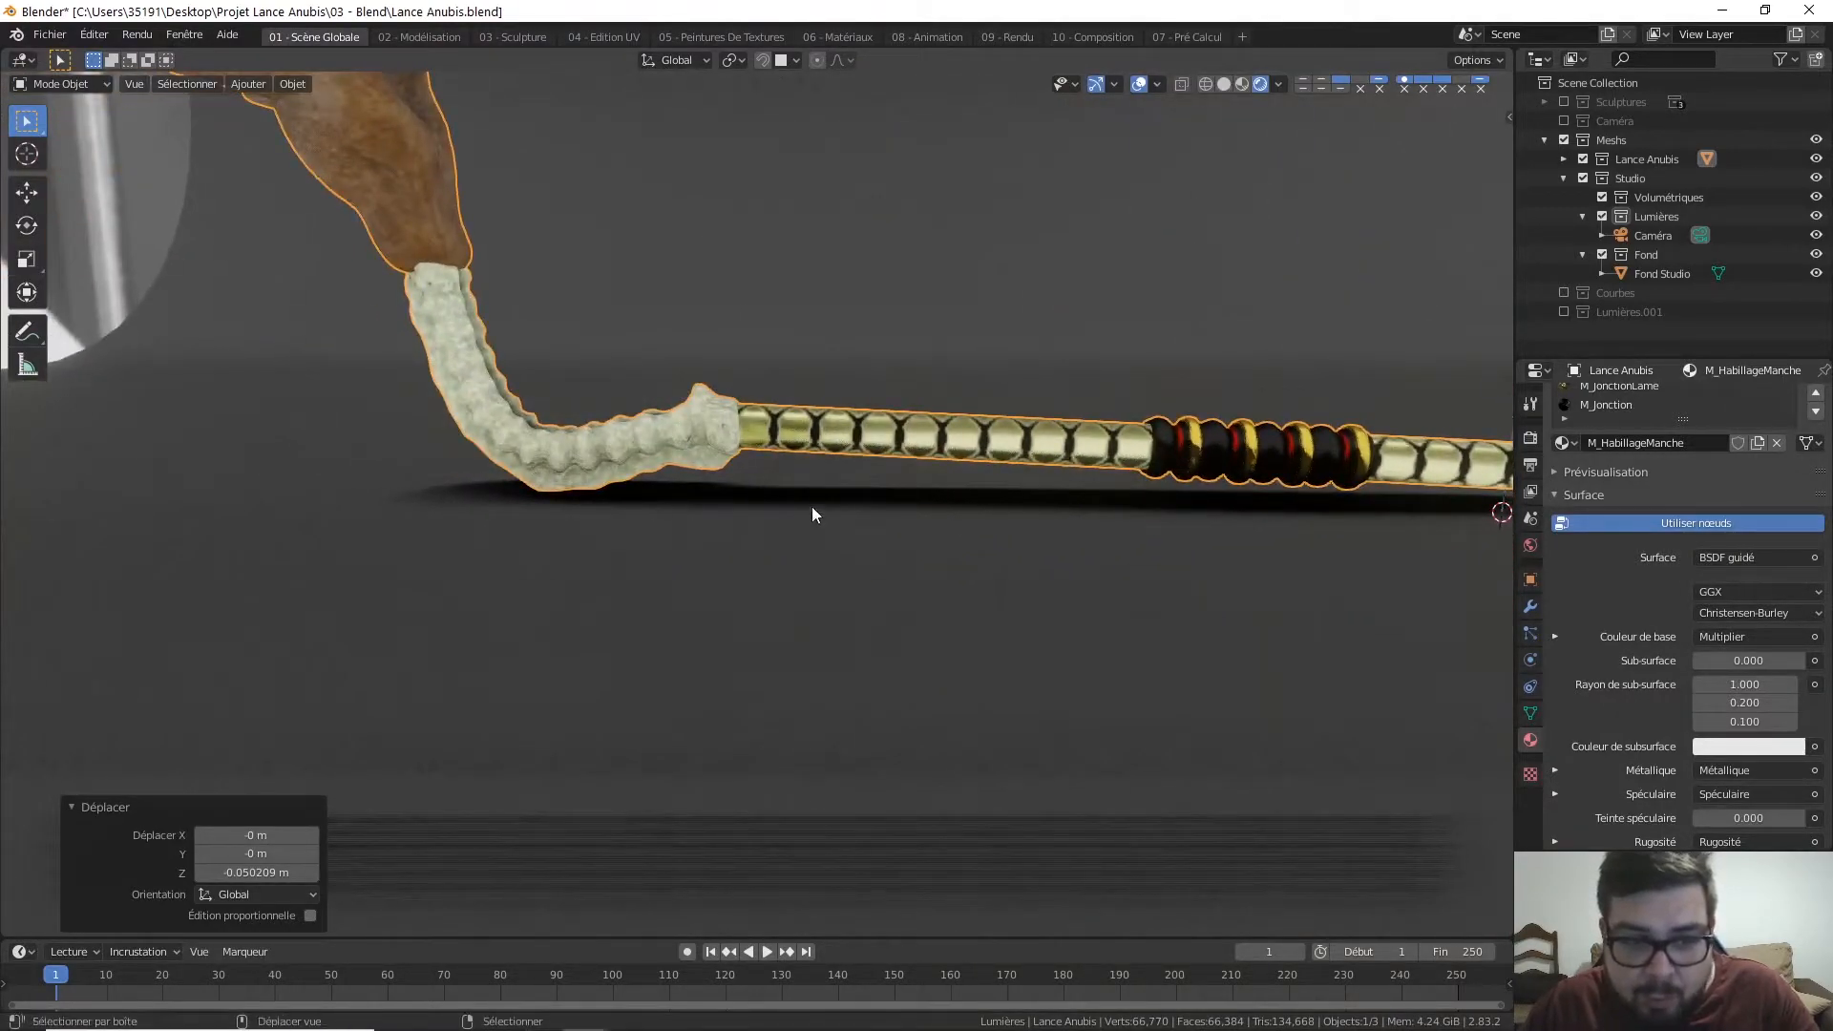
{"action": "middle_click_drag", "start_coordinate": [776, 510], "coordinate": [354, 460], "text": "shift"}
{"action": "scroll", "coordinate": [901, 475], "scroll_direction": "up", "scroll_amount": 4}
{"action": "middle_click_drag", "start_coordinate": [974, 449], "coordinate": [885, 480], "text": "shift"}
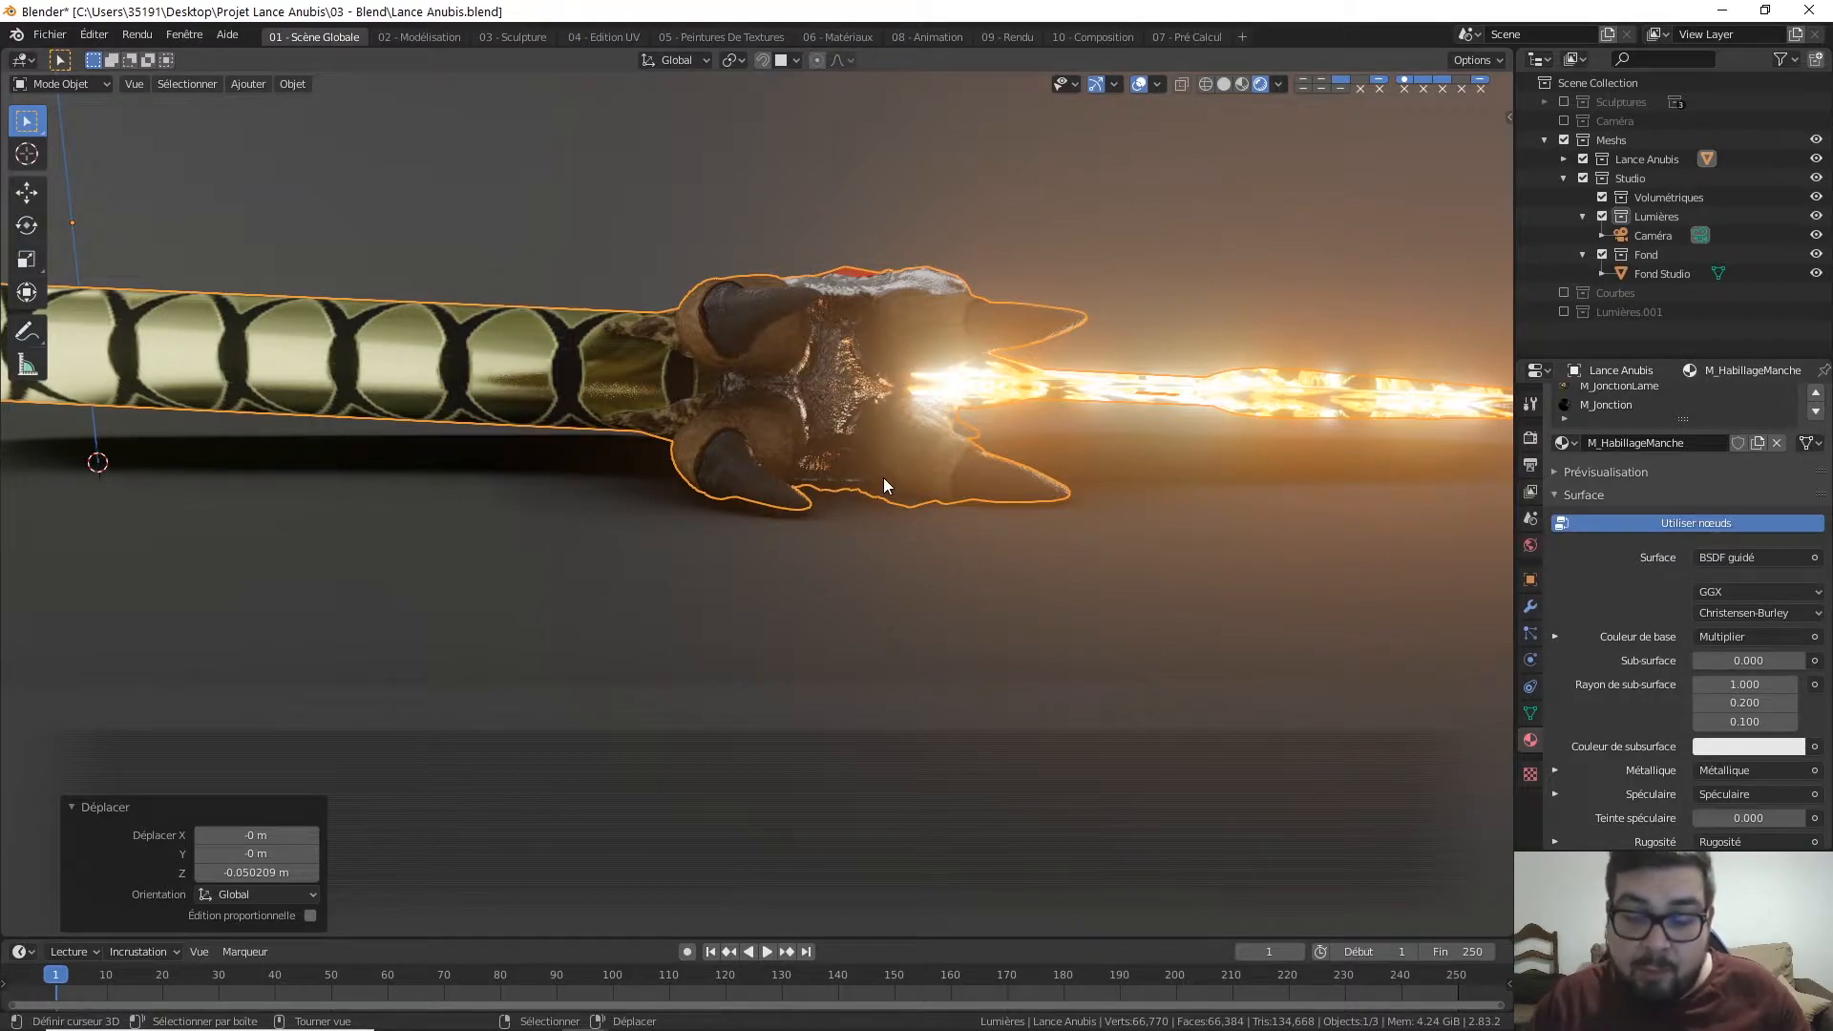
{"action": "key", "text": "KP_1"}
{"action": "middle_click_drag", "start_coordinate": [876, 449], "coordinate": [939, 442]}
{"action": "scroll", "coordinate": [1043, 454], "scroll_direction": "up", "scroll_amount": 5}
{"action": "left_click", "coordinate": [877, 476]}
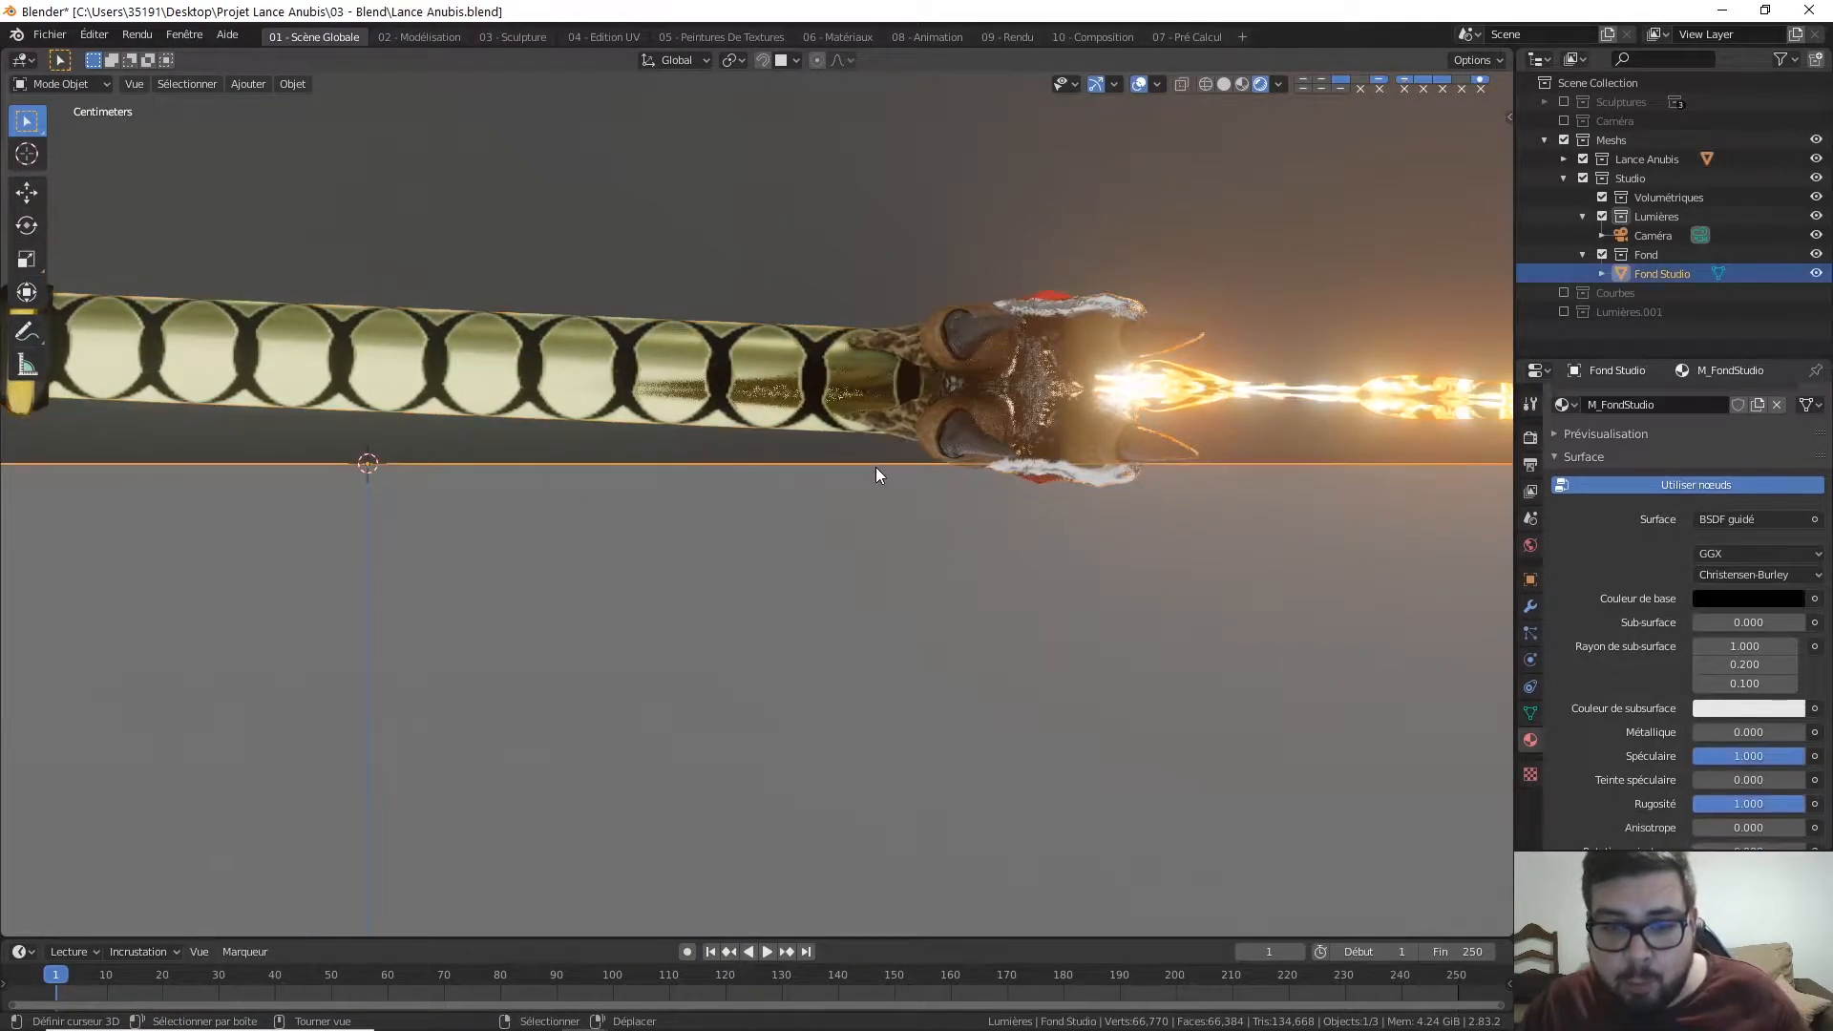
{"action": "left_click", "coordinate": [1050, 426]}
{"action": "key", "text": "g"}
{"action": "key", "text": "z"}
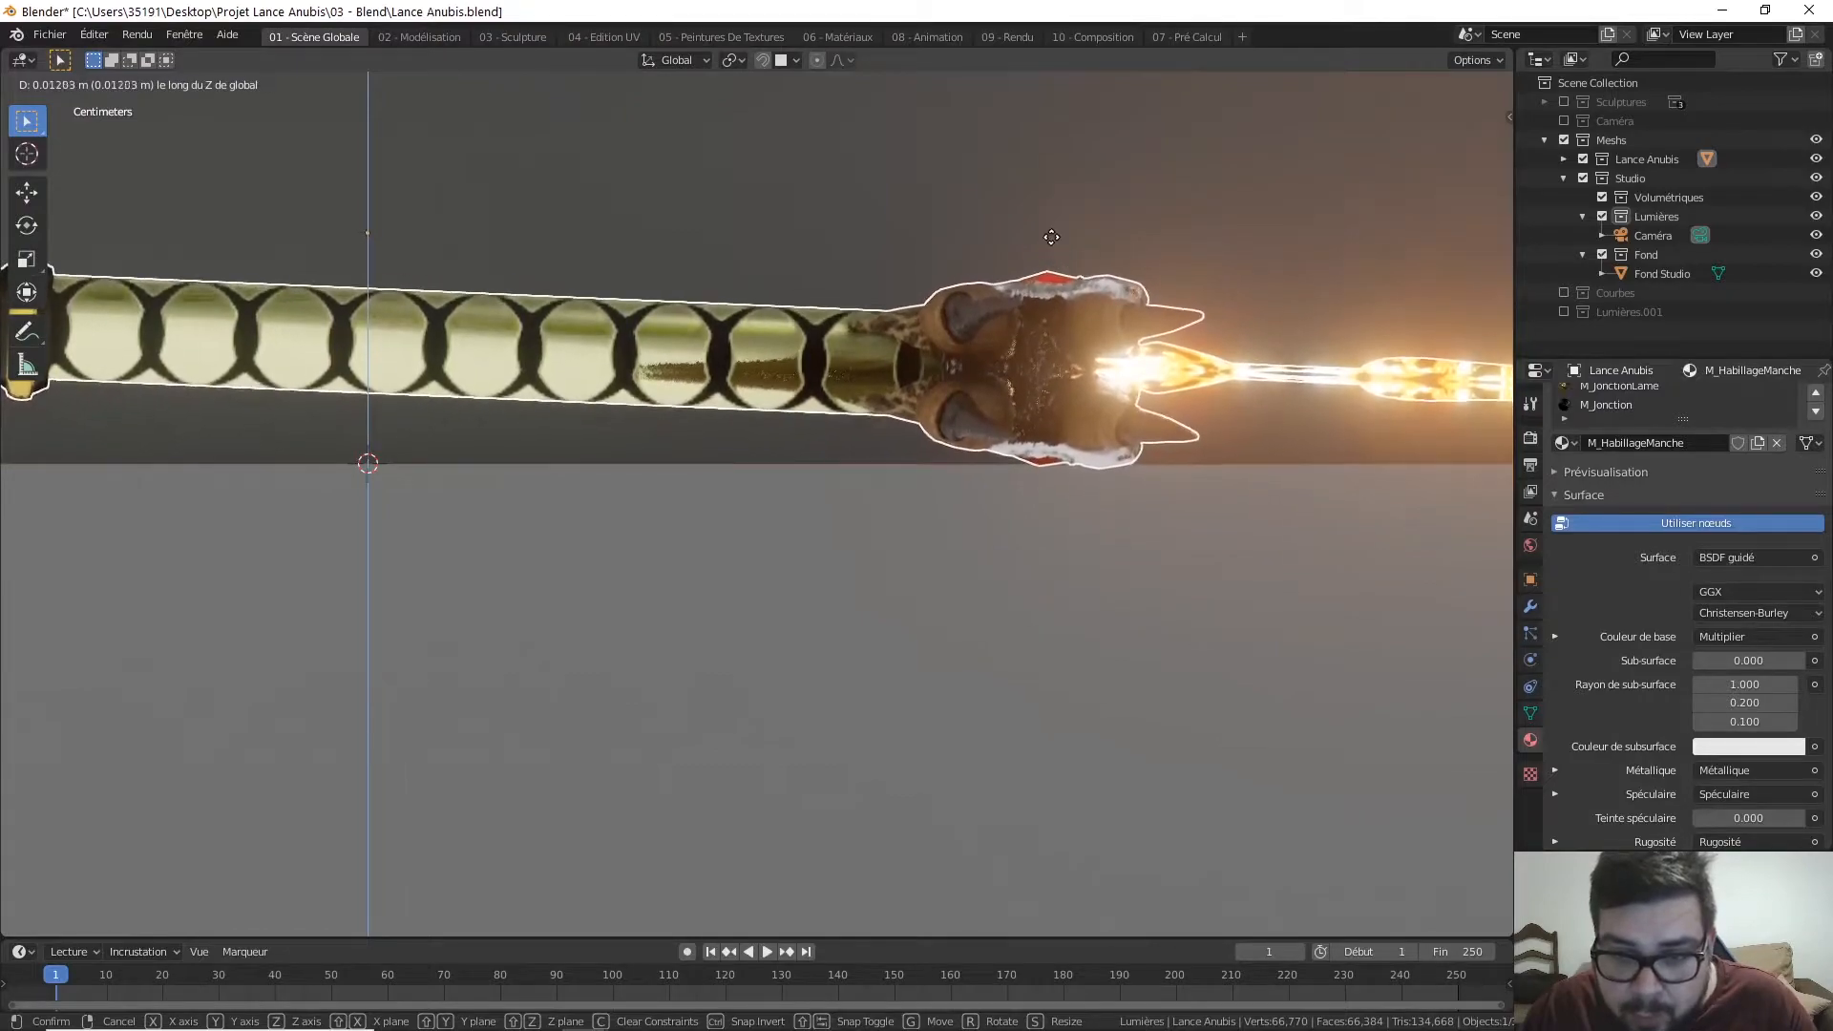
{"action": "left_click", "coordinate": [1039, 177]}
{"action": "middle_click_drag", "start_coordinate": [695, 417], "coordinate": [1215, 418], "text": "shift"}
{"action": "scroll", "coordinate": [682, 377], "scroll_direction": "down", "scroll_amount": 3}
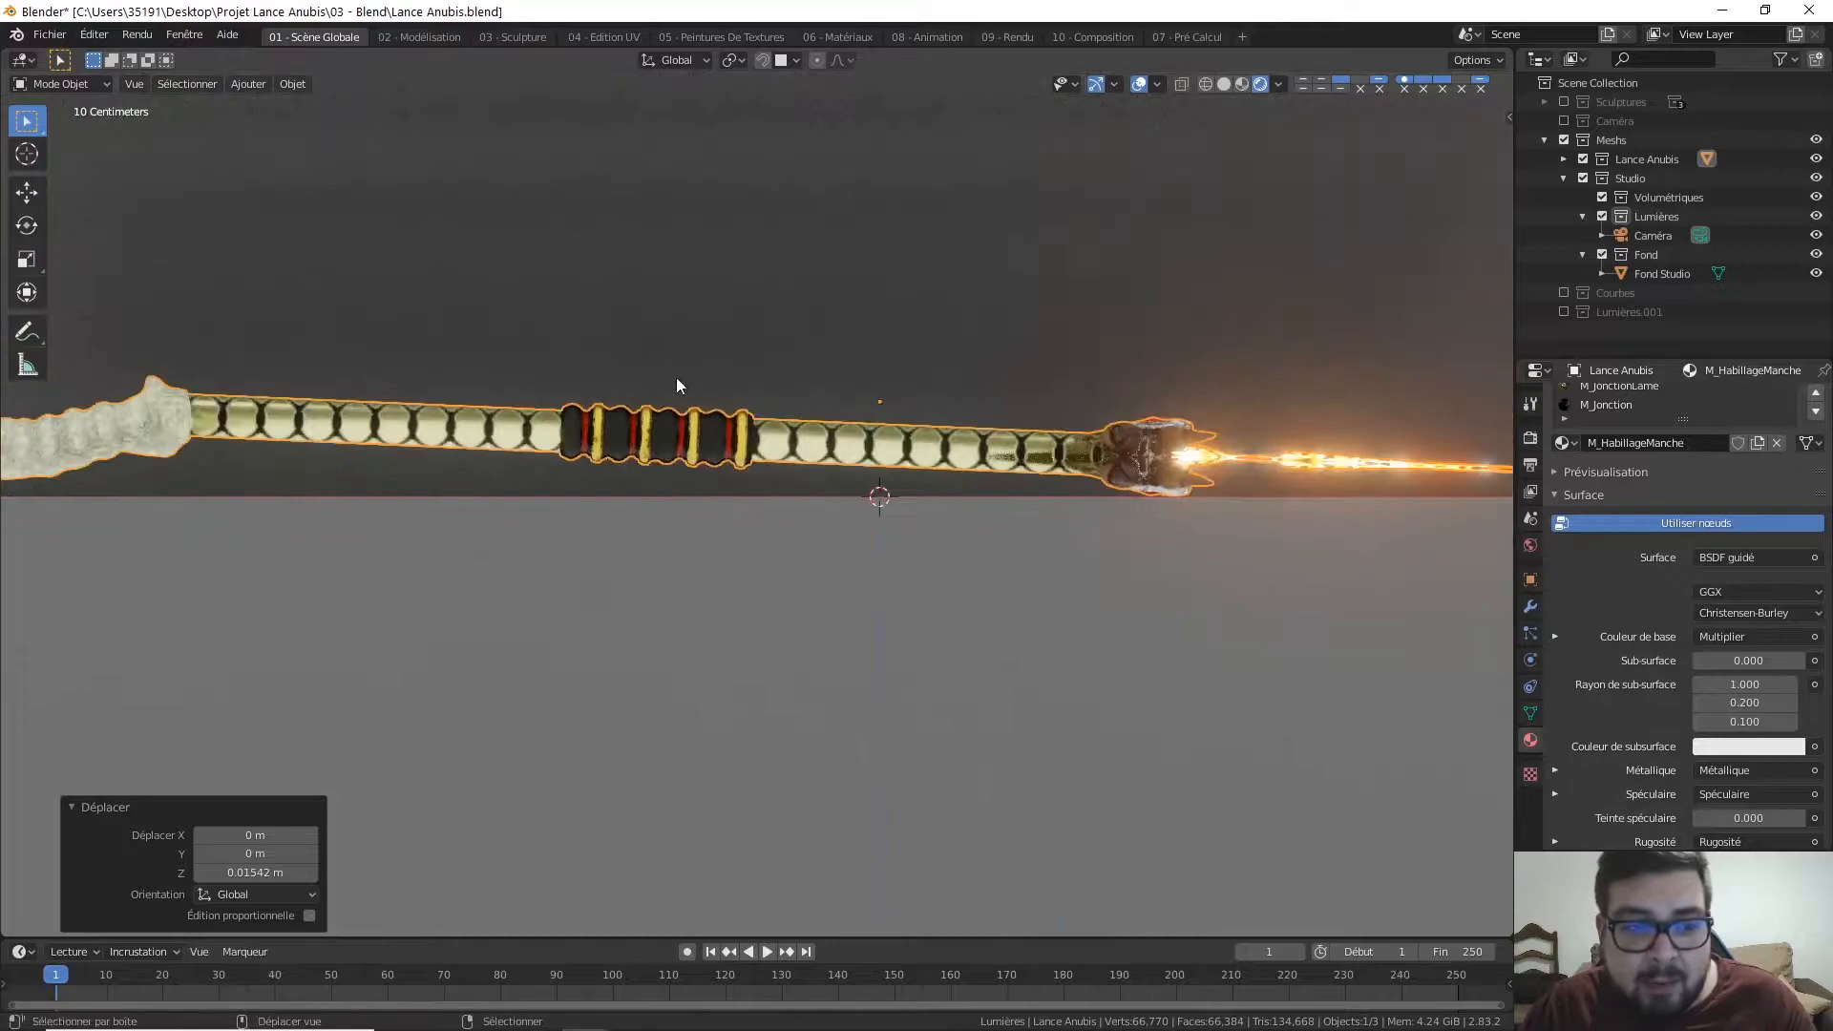
{"action": "middle_click_drag", "start_coordinate": [682, 376], "coordinate": [1339, 361], "text": "shift"}
{"action": "scroll", "coordinate": [615, 397], "scroll_direction": "up", "scroll_amount": 4}
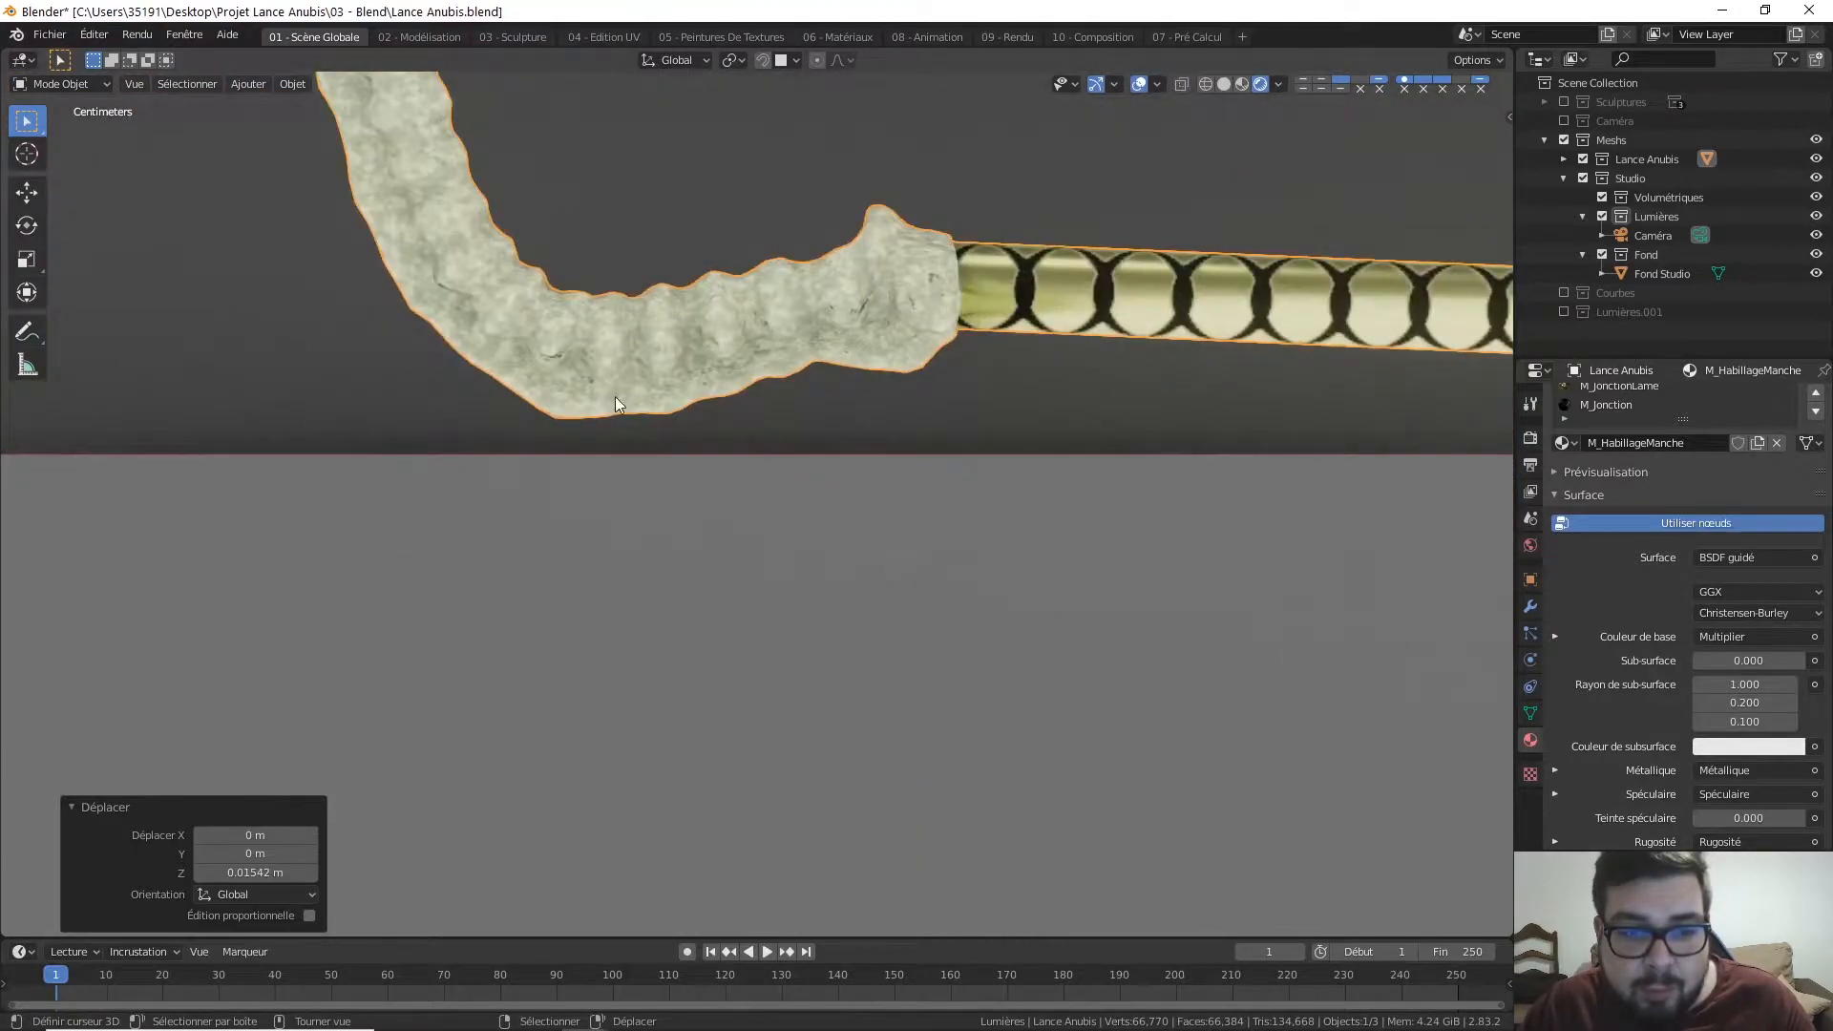
{"action": "left_click", "coordinate": [701, 378]}
{"action": "key", "text": "r"}
{"action": "key", "text": "y"}
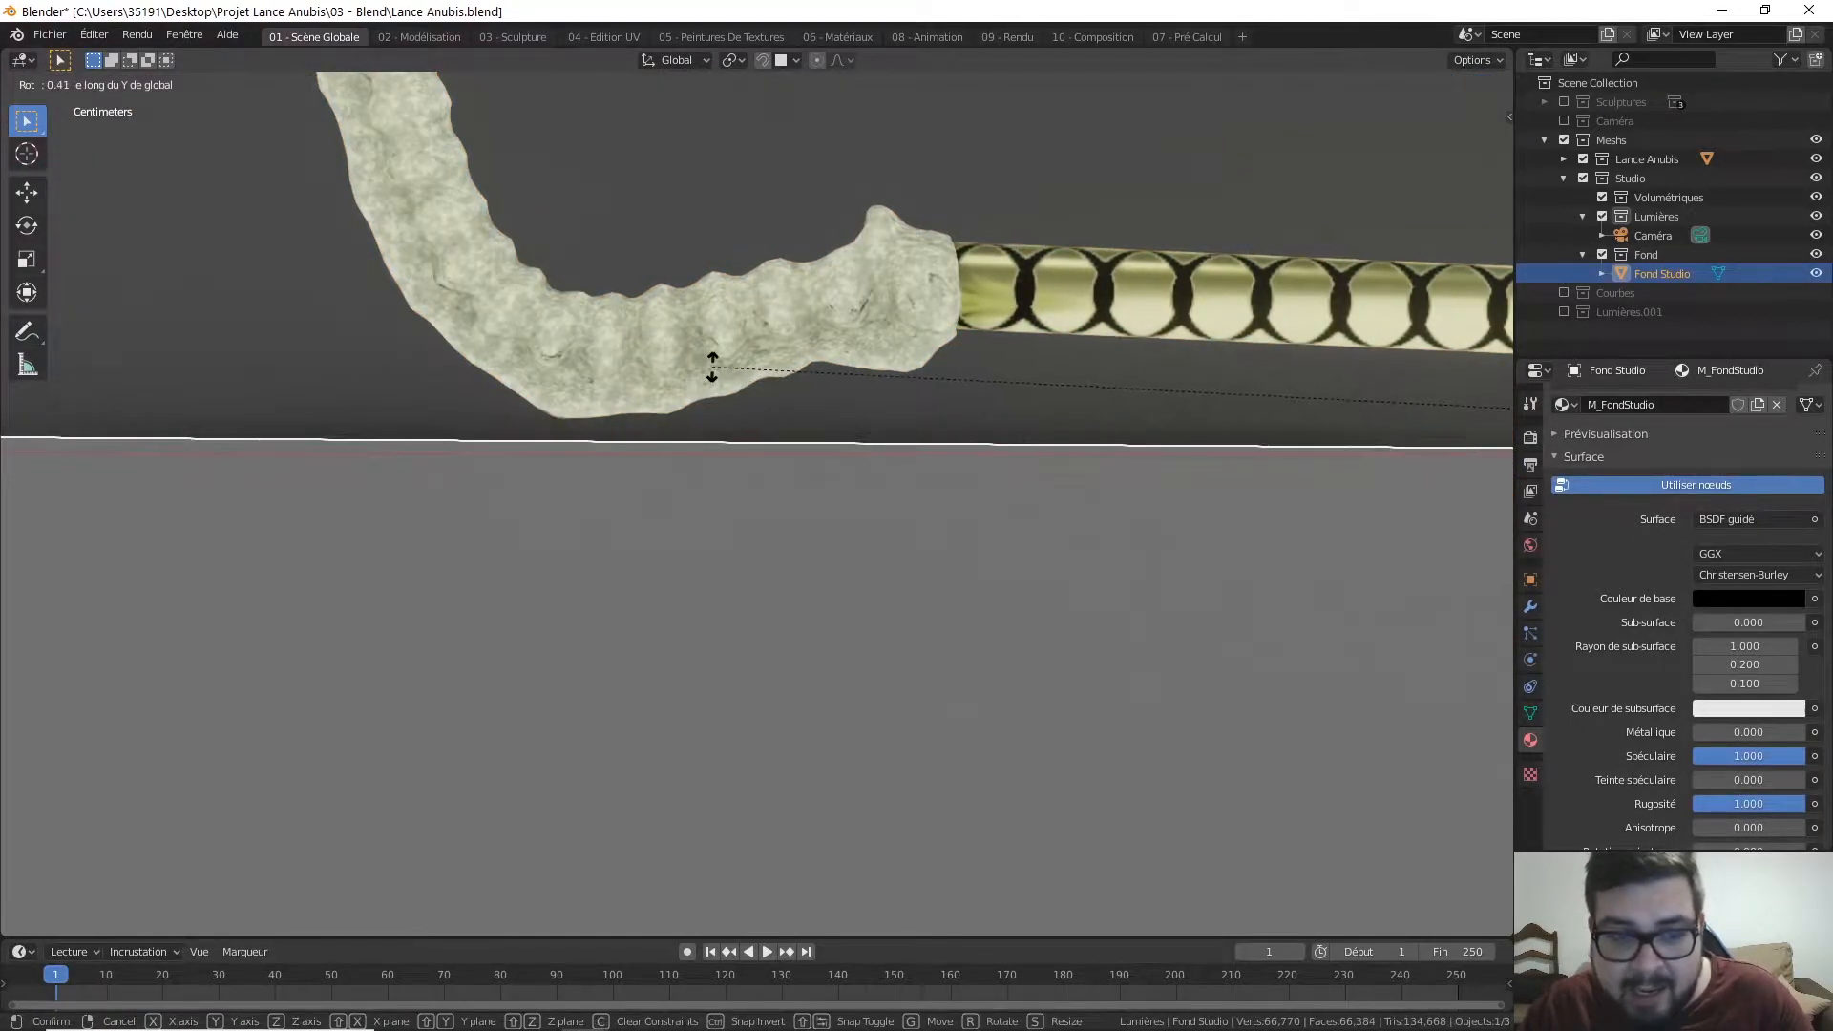
{"action": "key", "text": "Escape"}
Step: Rotate the spear -1.11° about the global Y axis and lower it about 0.01 m along Z
{"action": "left_click", "coordinate": [760, 330]}
{"action": "key", "text": "r"}
{"action": "key", "text": "y"}
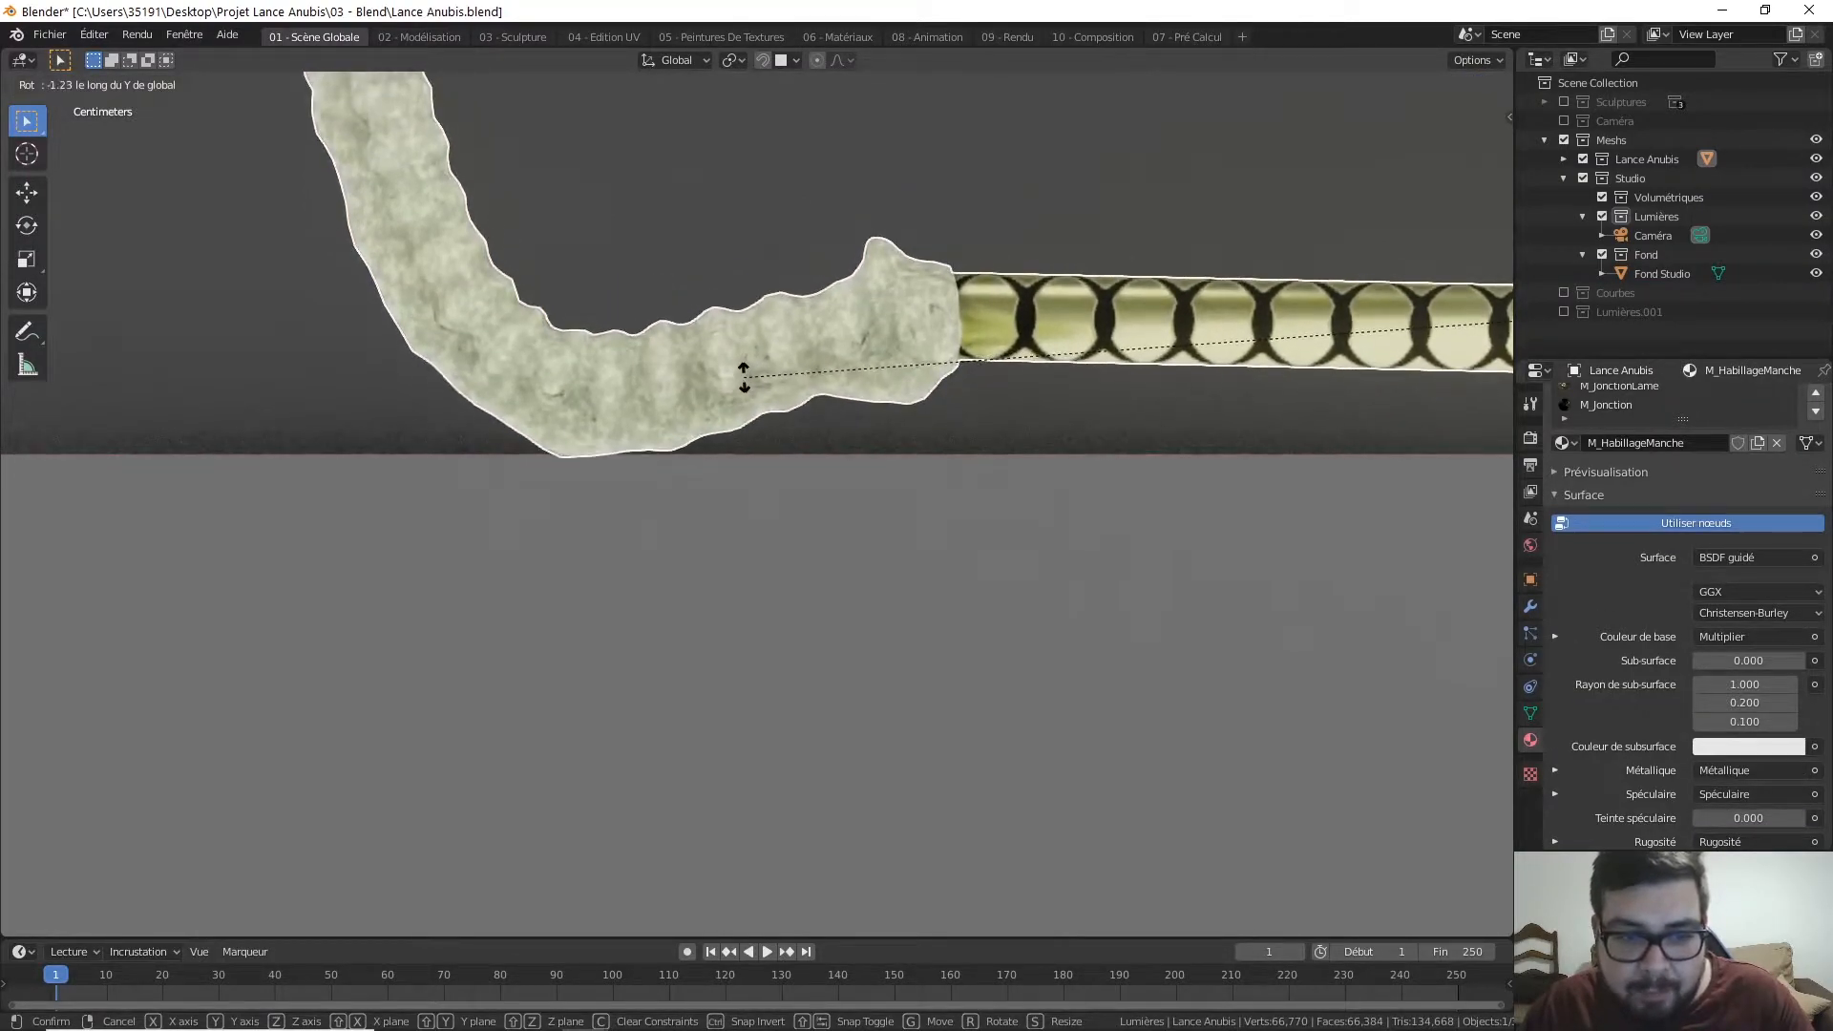
{"action": "left_click", "coordinate": [745, 376]}
{"action": "middle_click_drag", "start_coordinate": [1000, 409], "coordinate": [220, 321], "text": "shift"}
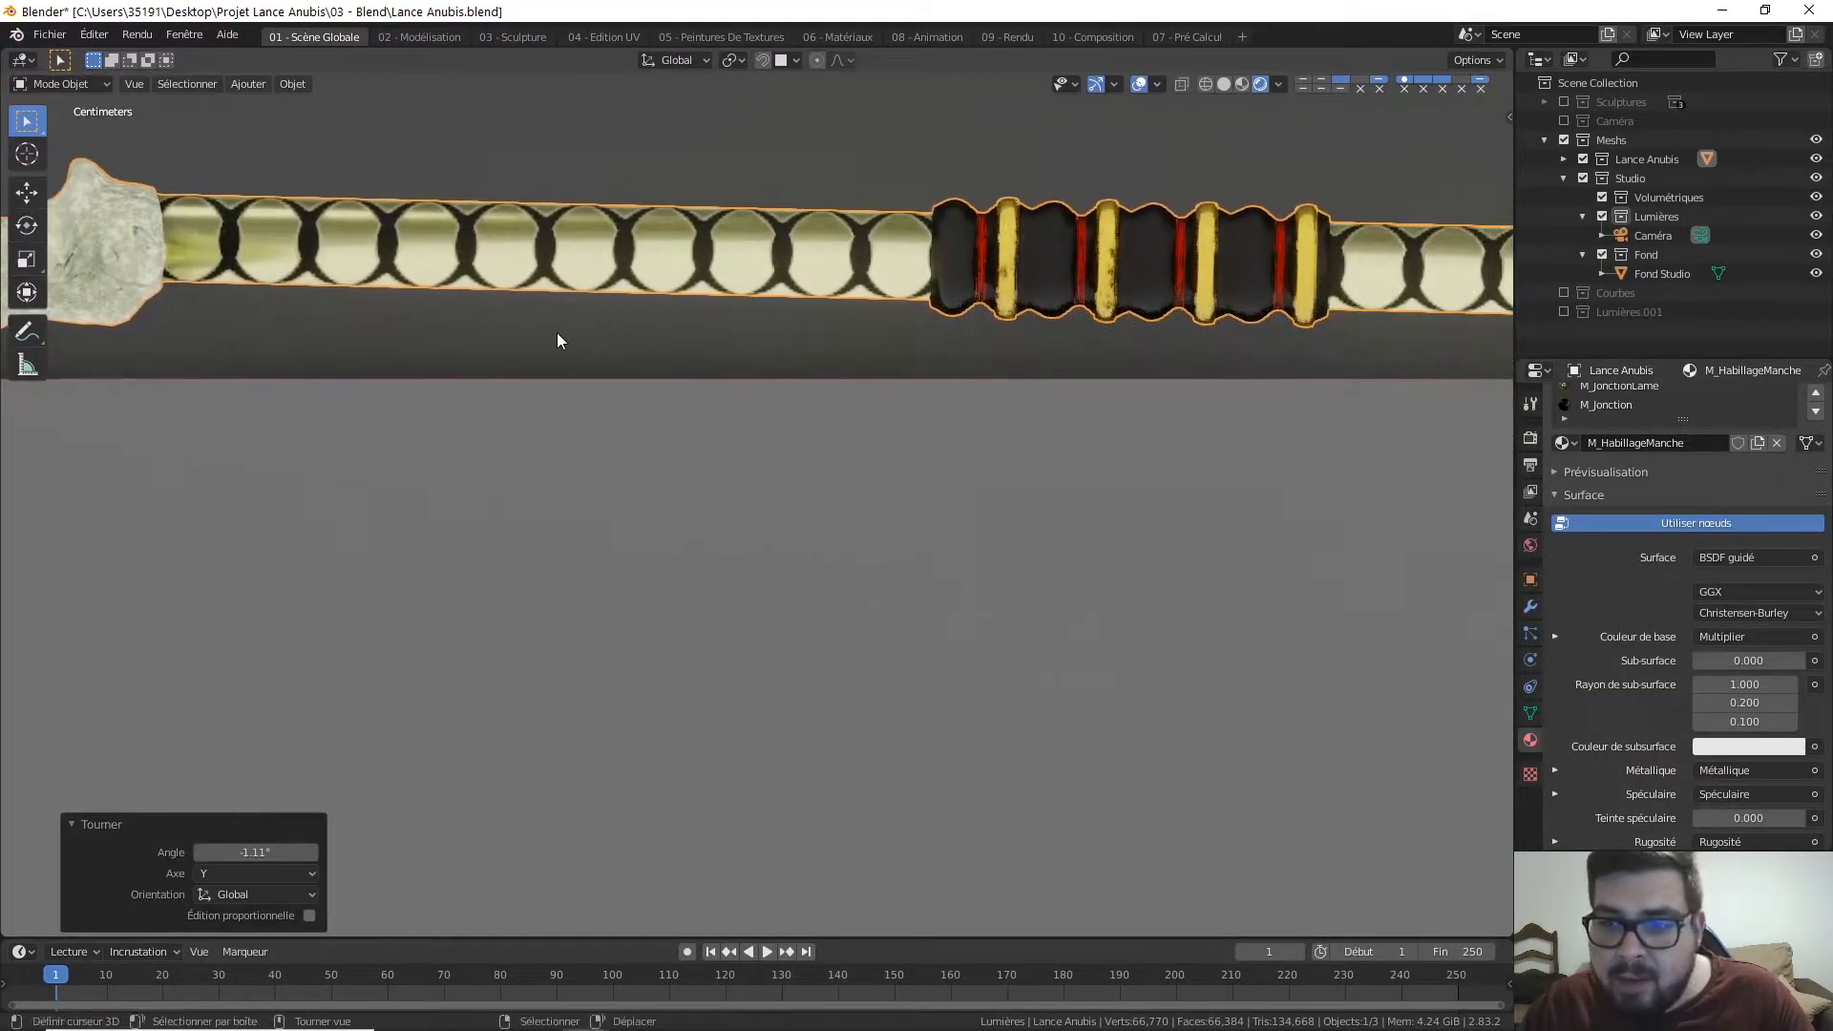
{"action": "scroll", "coordinate": [559, 341], "scroll_direction": "down", "scroll_amount": 5}
{"action": "key", "text": "g"}
{"action": "key", "text": "z"}
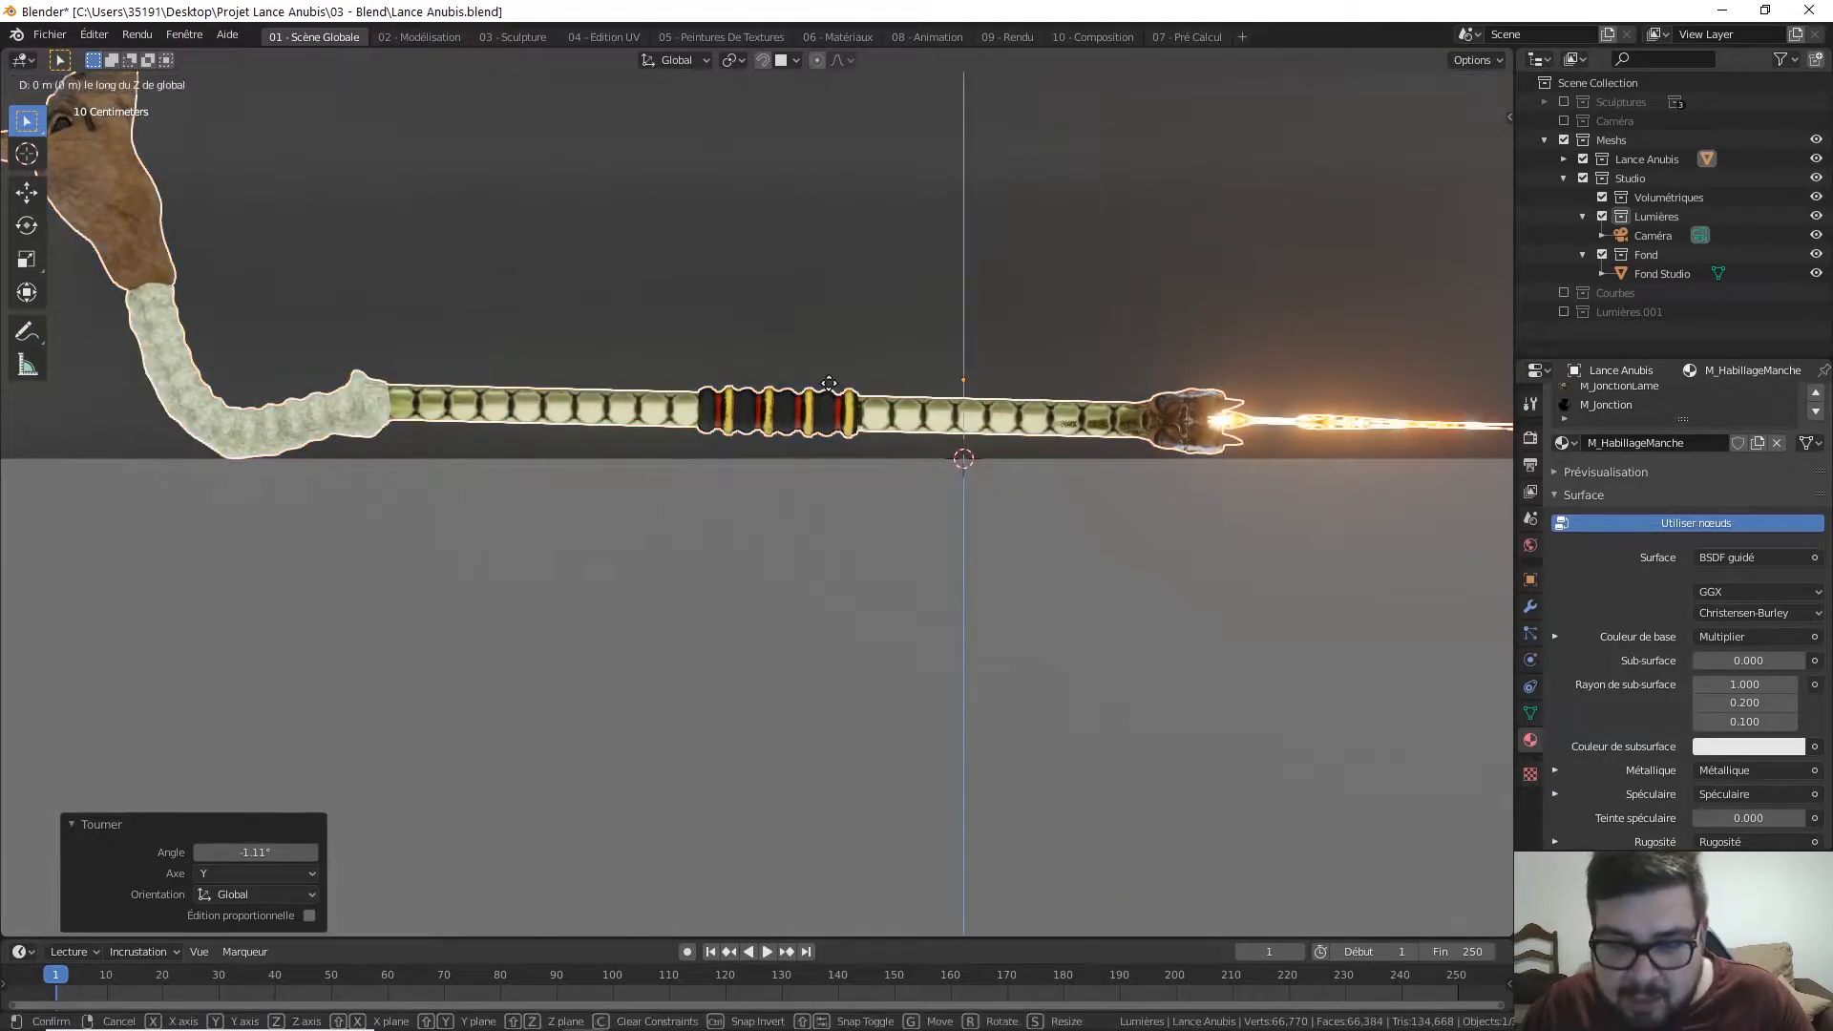
{"action": "left_click", "coordinate": [811, 439]}
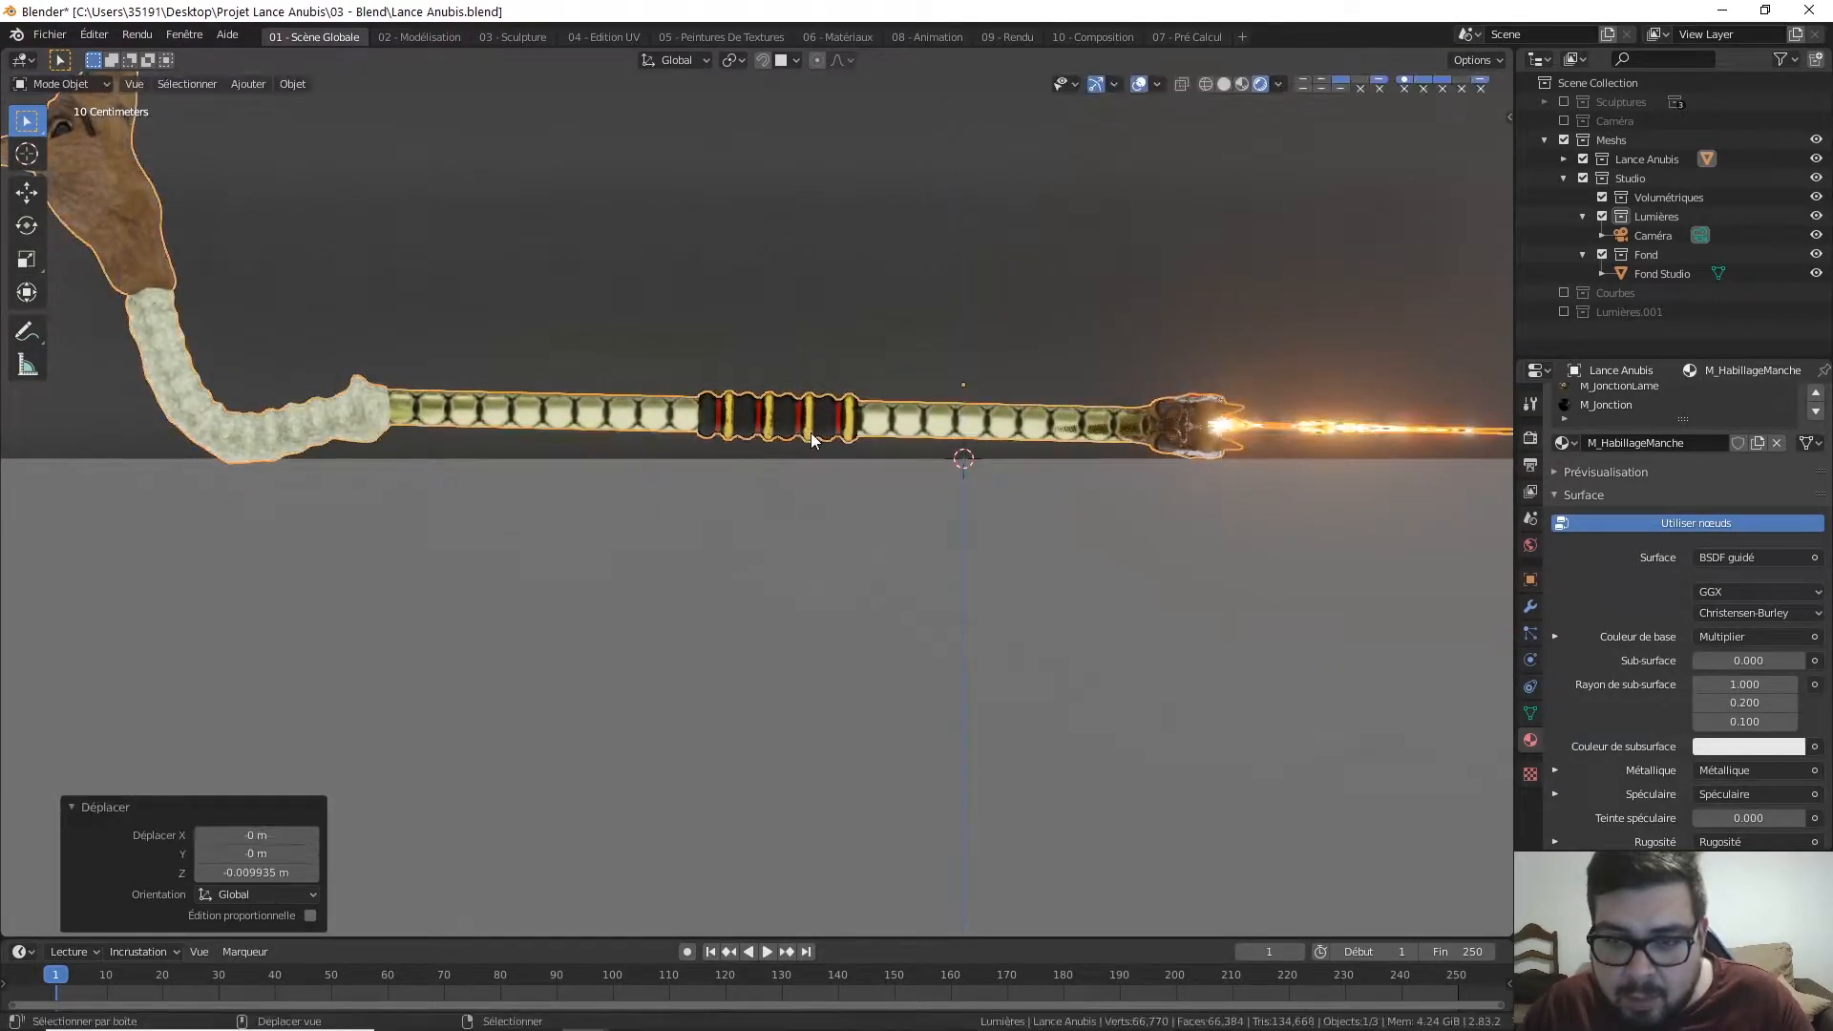
Step: Rotate the spear about 0.3° around the global Y axis so the curved handle meets the floor line
{"action": "scroll", "coordinate": [810, 433], "scroll_direction": "up", "scroll_amount": 2}
{"action": "scroll", "coordinate": [764, 425], "scroll_direction": "up", "scroll_amount": 10}
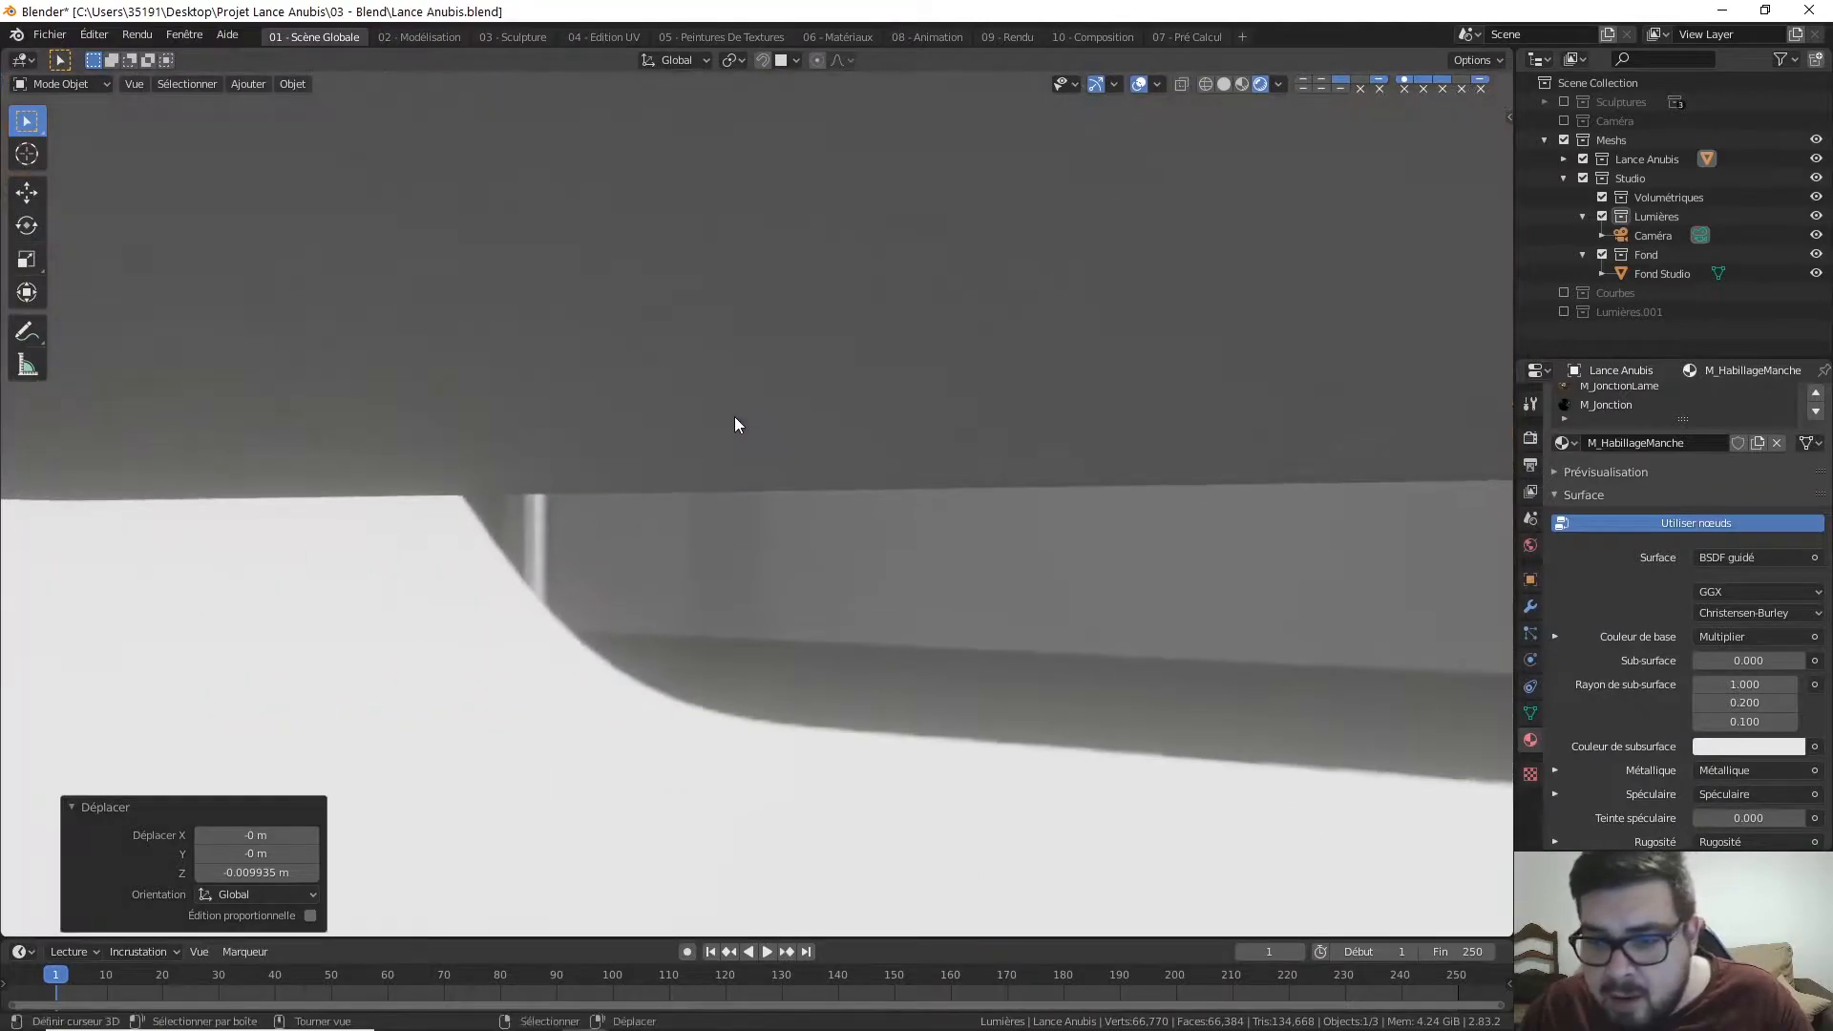
{"action": "scroll", "coordinate": [741, 409], "scroll_direction": "down", "scroll_amount": 10}
{"action": "scroll", "coordinate": [860, 387], "scroll_direction": "up", "scroll_amount": 5}
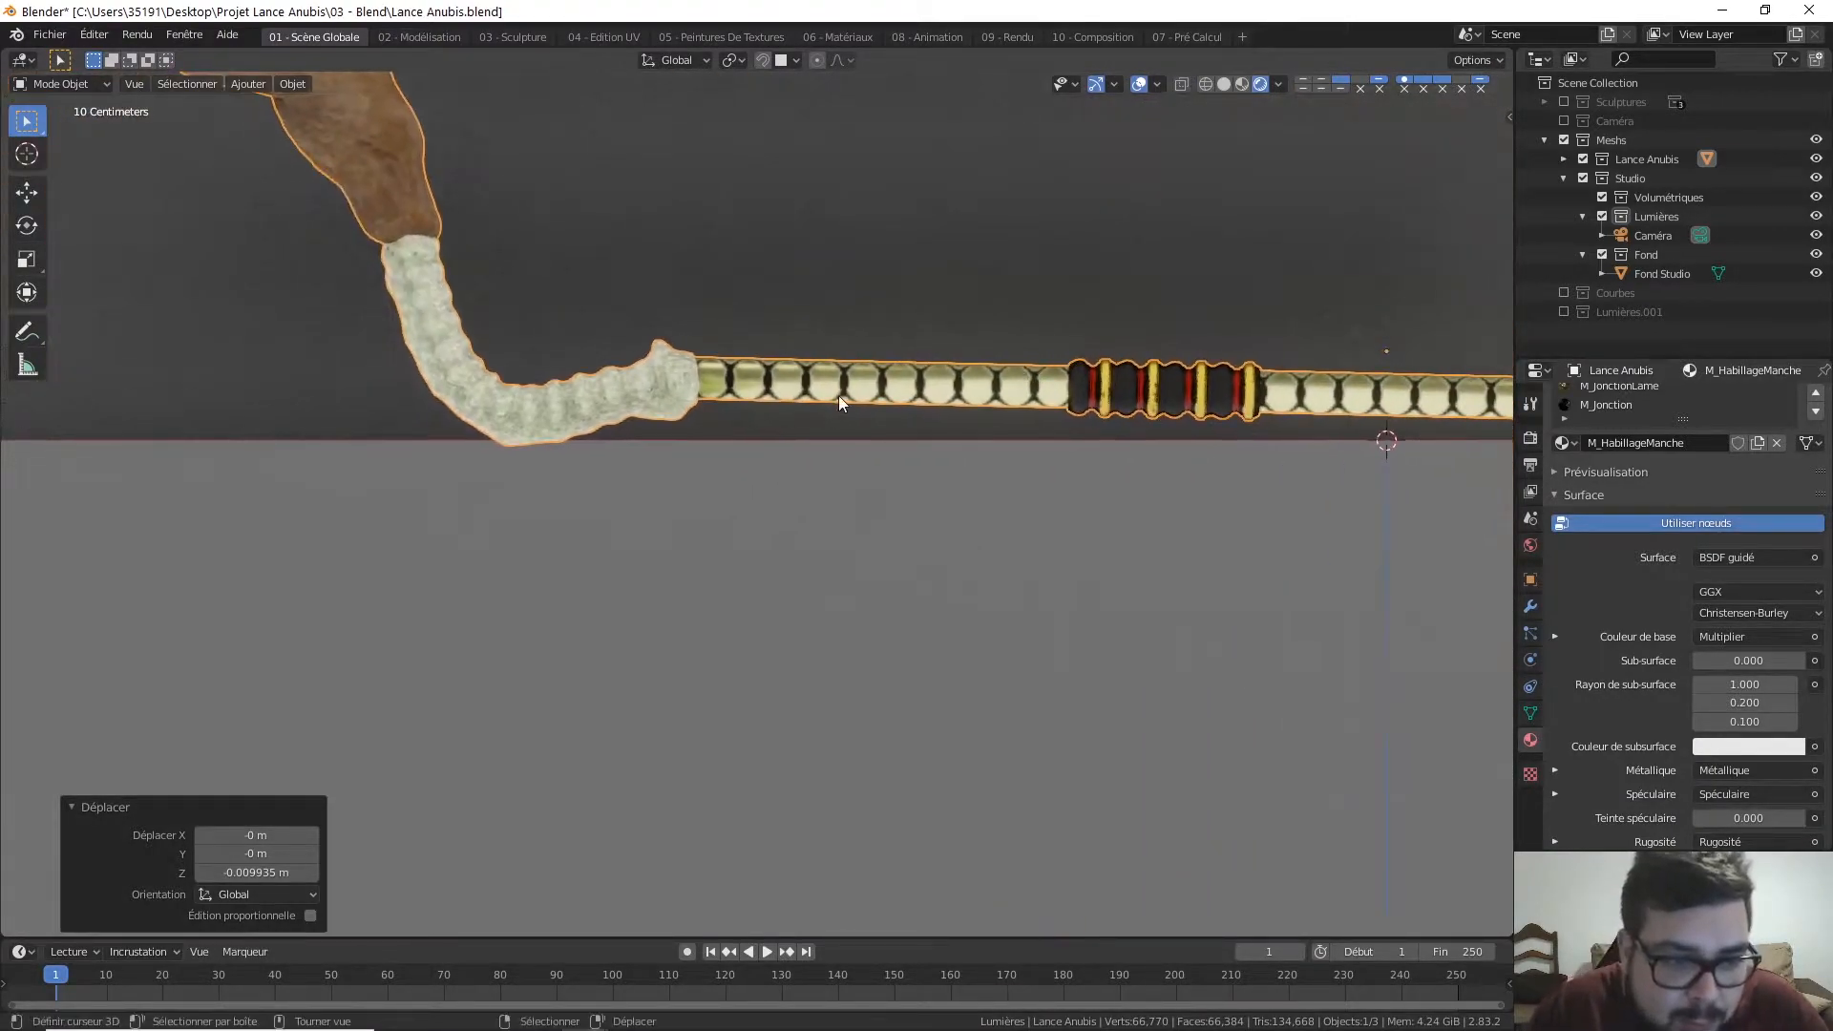
{"action": "key", "text": "r"}
{"action": "key", "text": "y"}
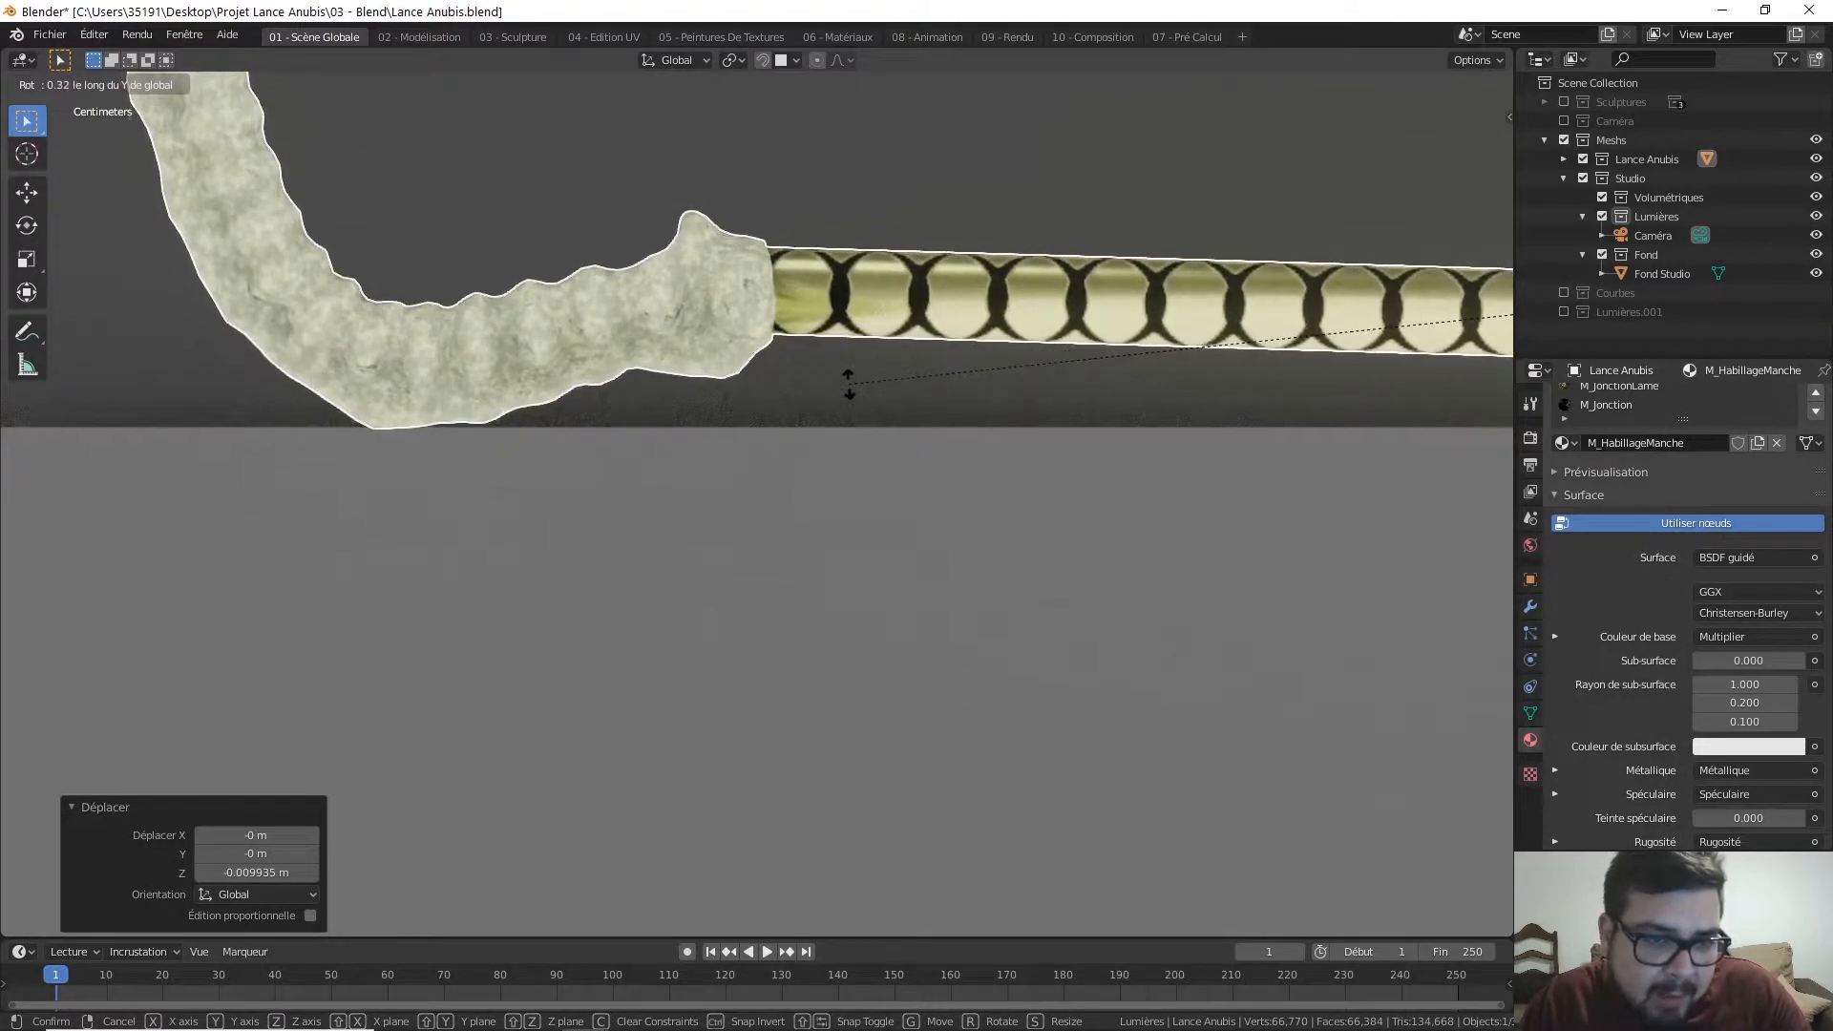
{"action": "left_click", "coordinate": [852, 392]}
Step: Rotate the spear 90° about the global X axis to roll it onto its side
{"action": "middle_click_drag", "start_coordinate": [850, 391], "coordinate": [1240, 335], "text": "shift"}
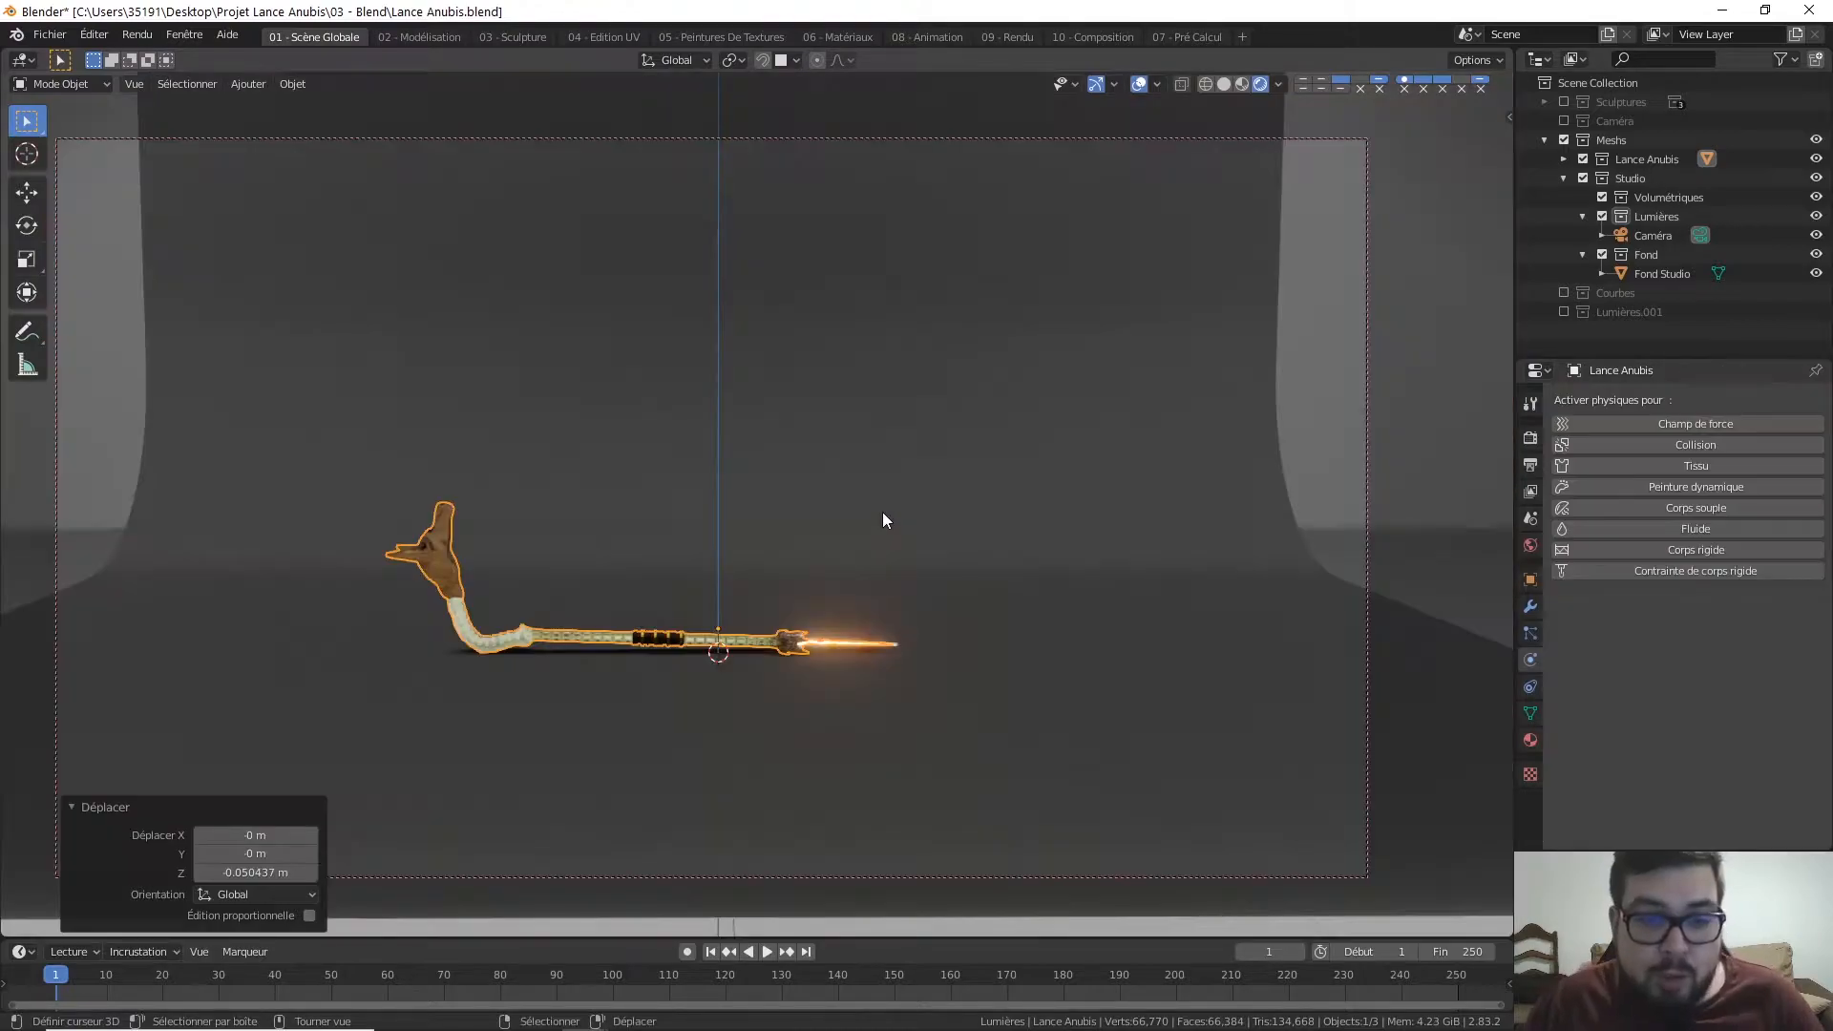
{"action": "middle_click_drag", "start_coordinate": [806, 445], "coordinate": [812, 533]}
{"action": "middle_click_drag", "start_coordinate": [851, 565], "coordinate": [958, 514], "text": "shift"}
{"action": "scroll", "coordinate": [982, 487], "scroll_direction": "up", "scroll_amount": 1}
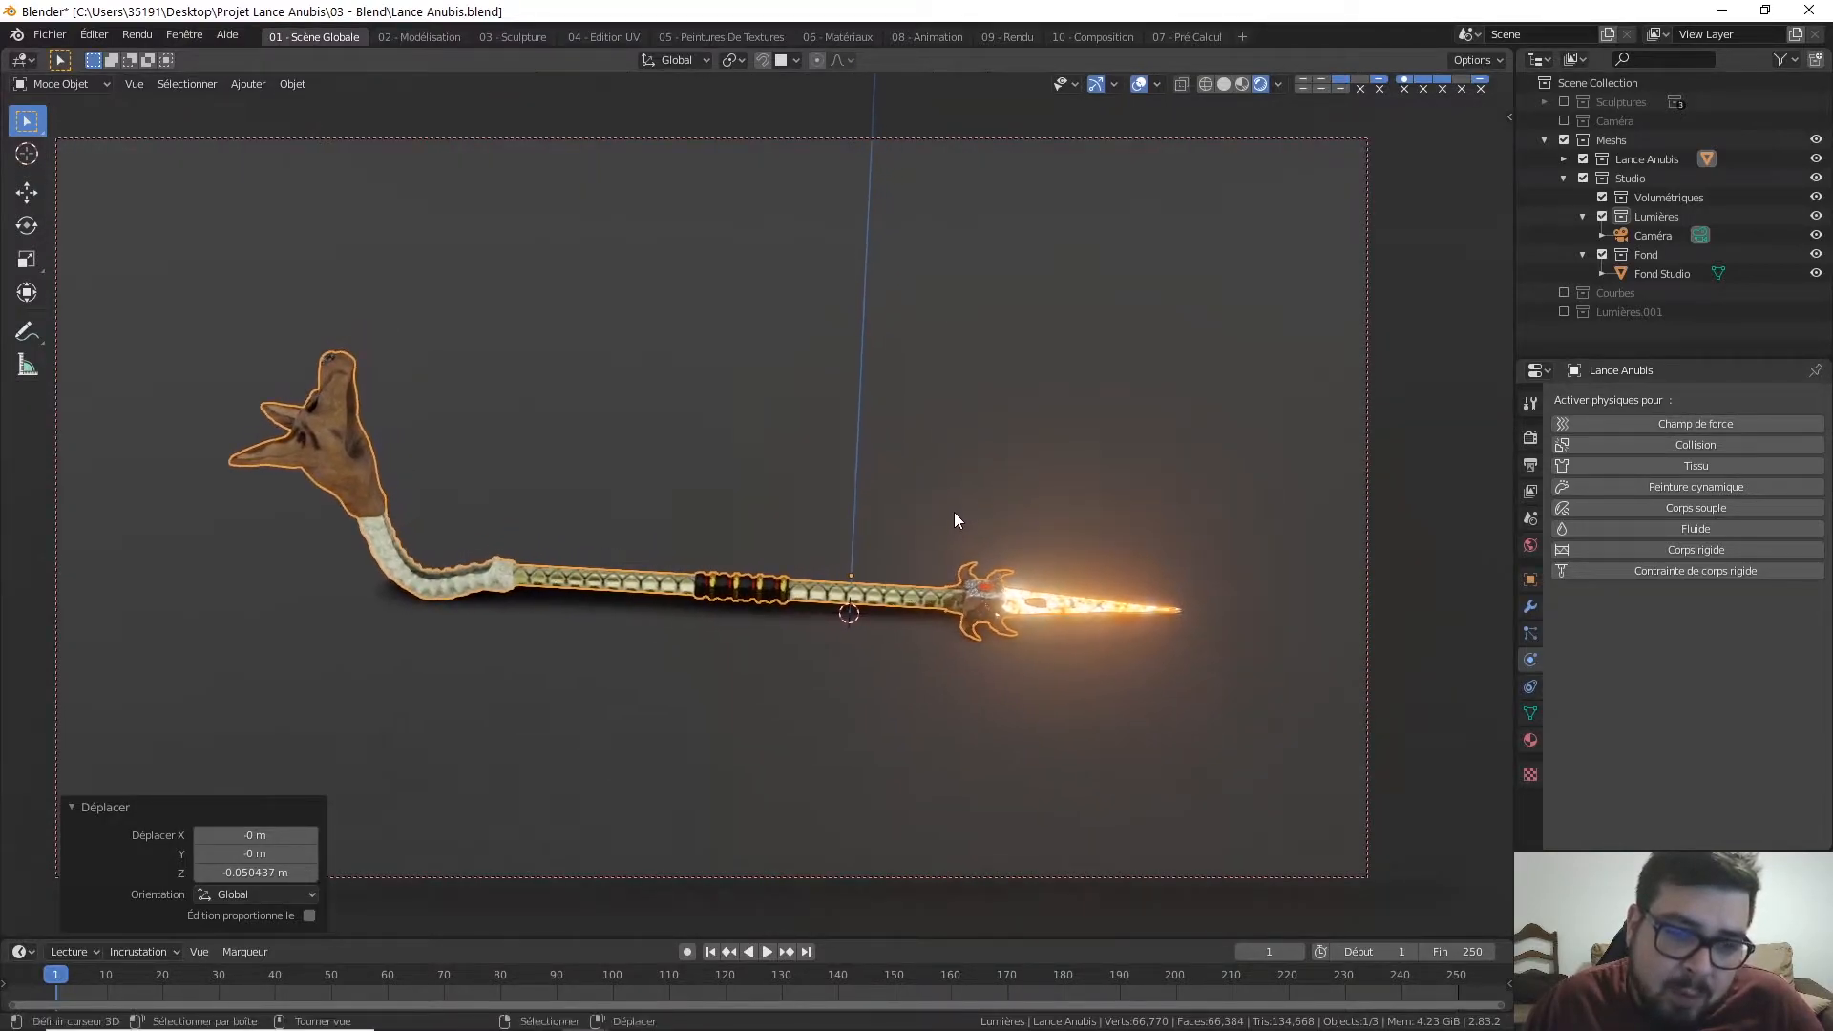
{"action": "left_click", "coordinate": [766, 581]}
{"action": "left_click", "coordinate": [743, 590]}
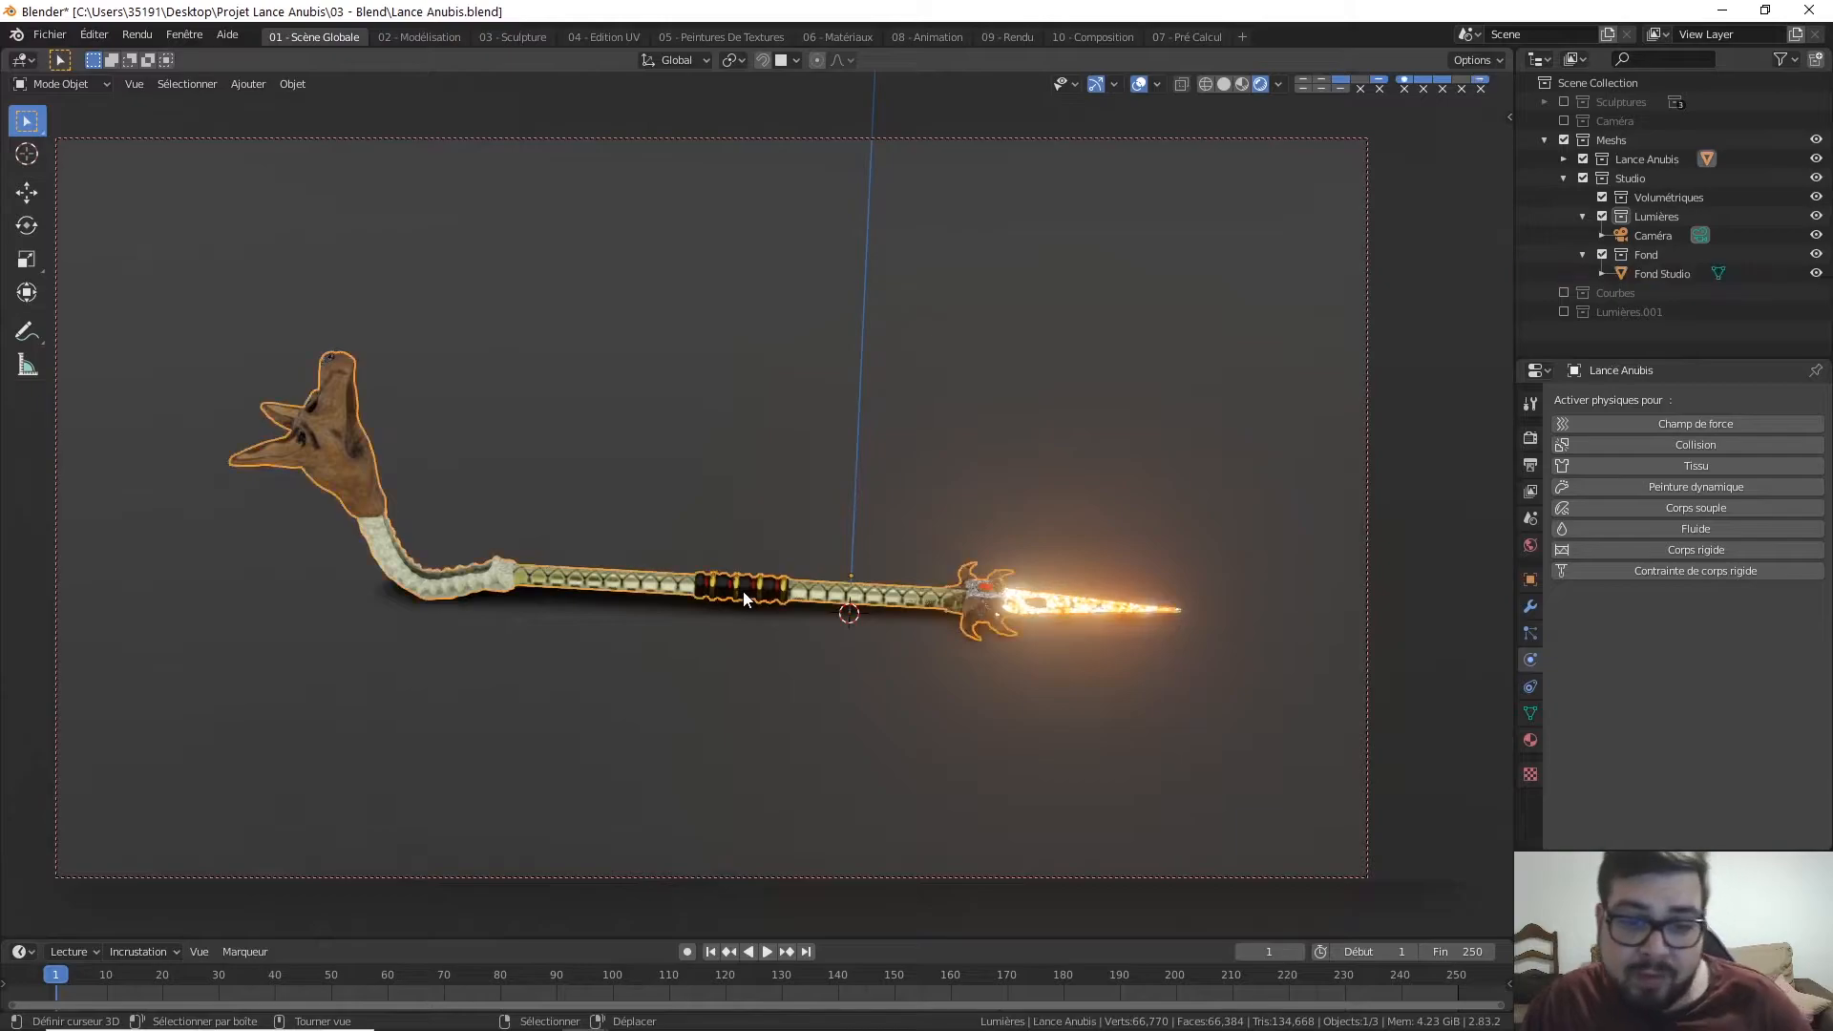
{"action": "key", "text": "r"}
{"action": "key", "text": "x"}
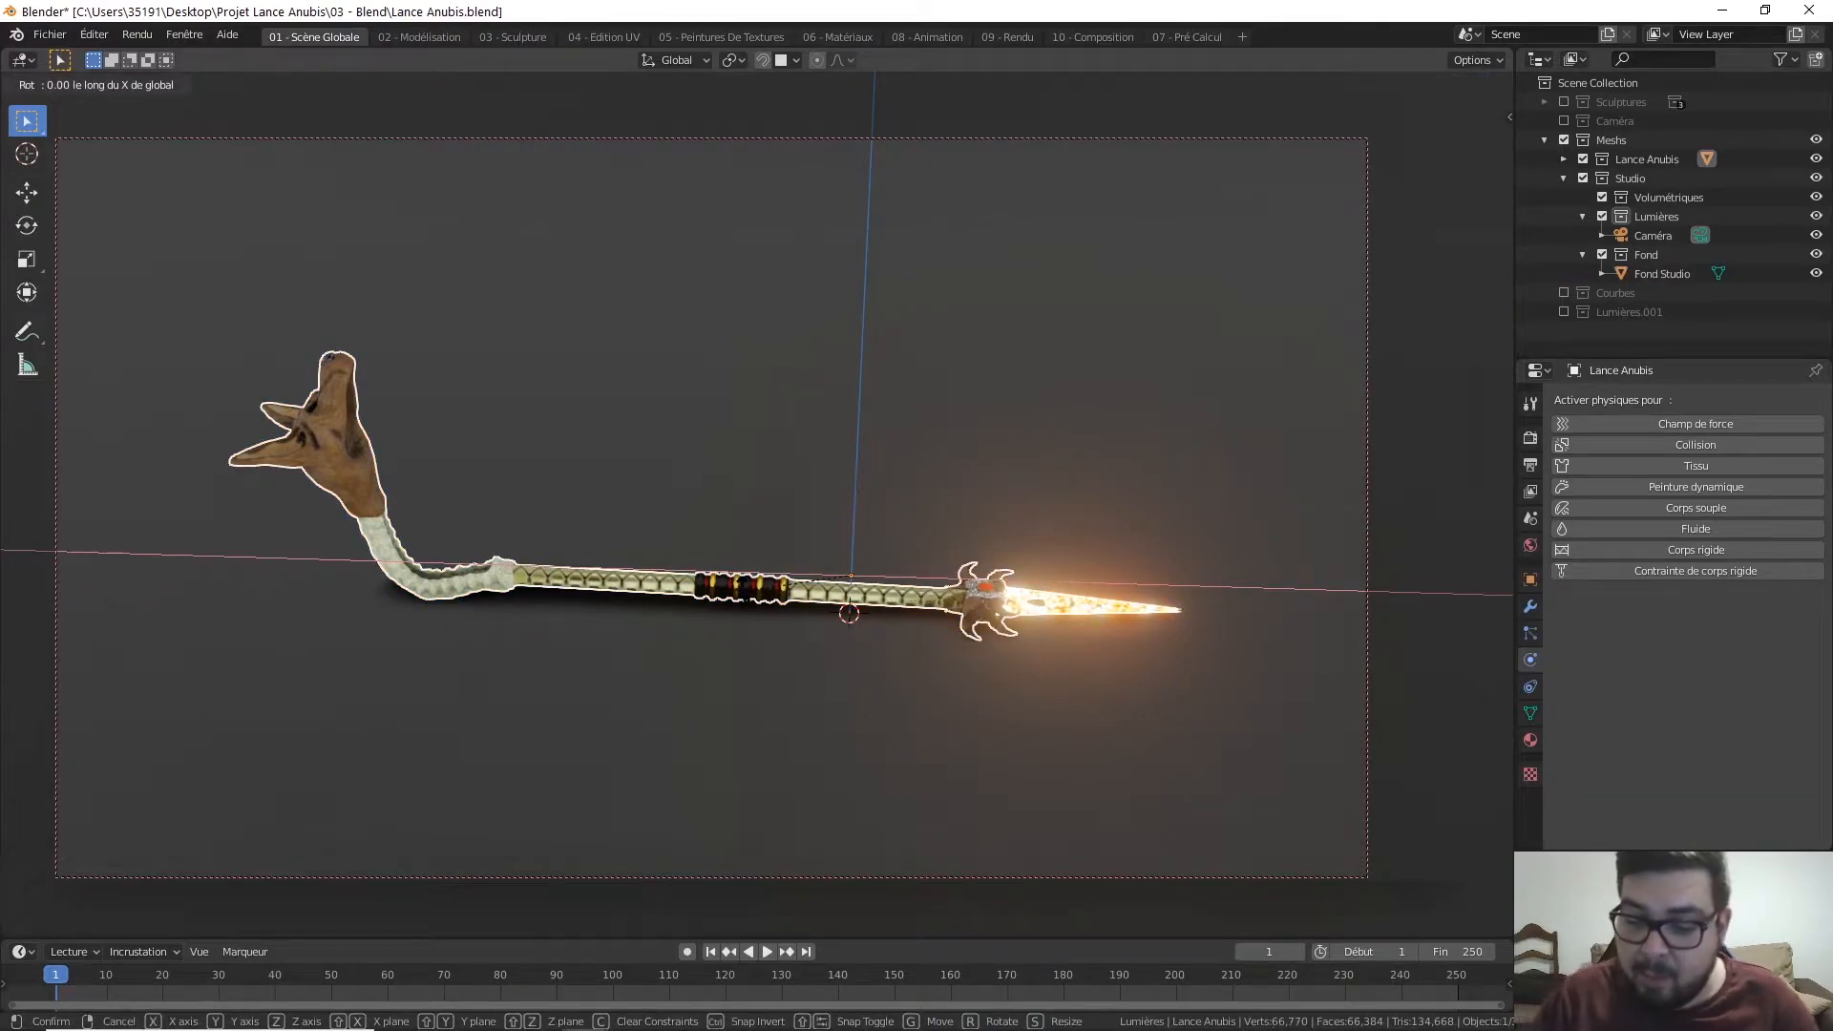
{"action": "type", "text": "45"}
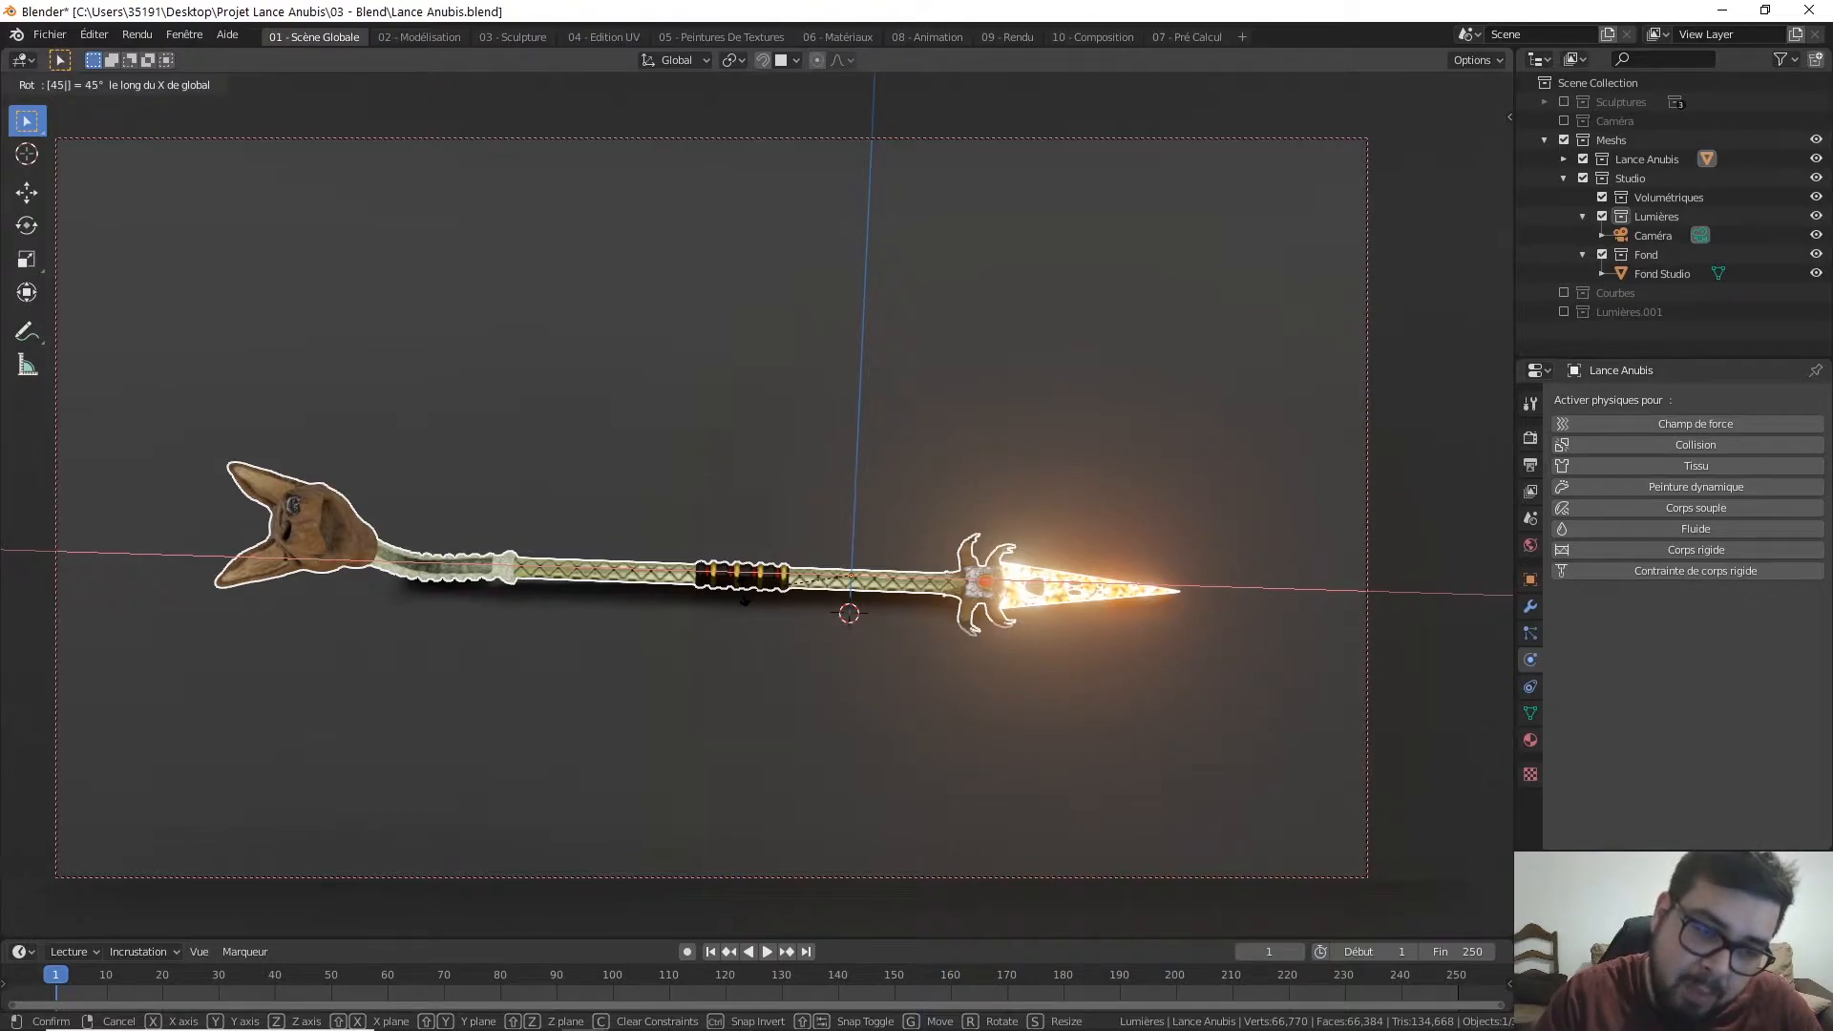
{"action": "key", "text": "BackSpace"}
{"action": "key", "text": "BackSpace"}
{"action": "type", "text": "90"}
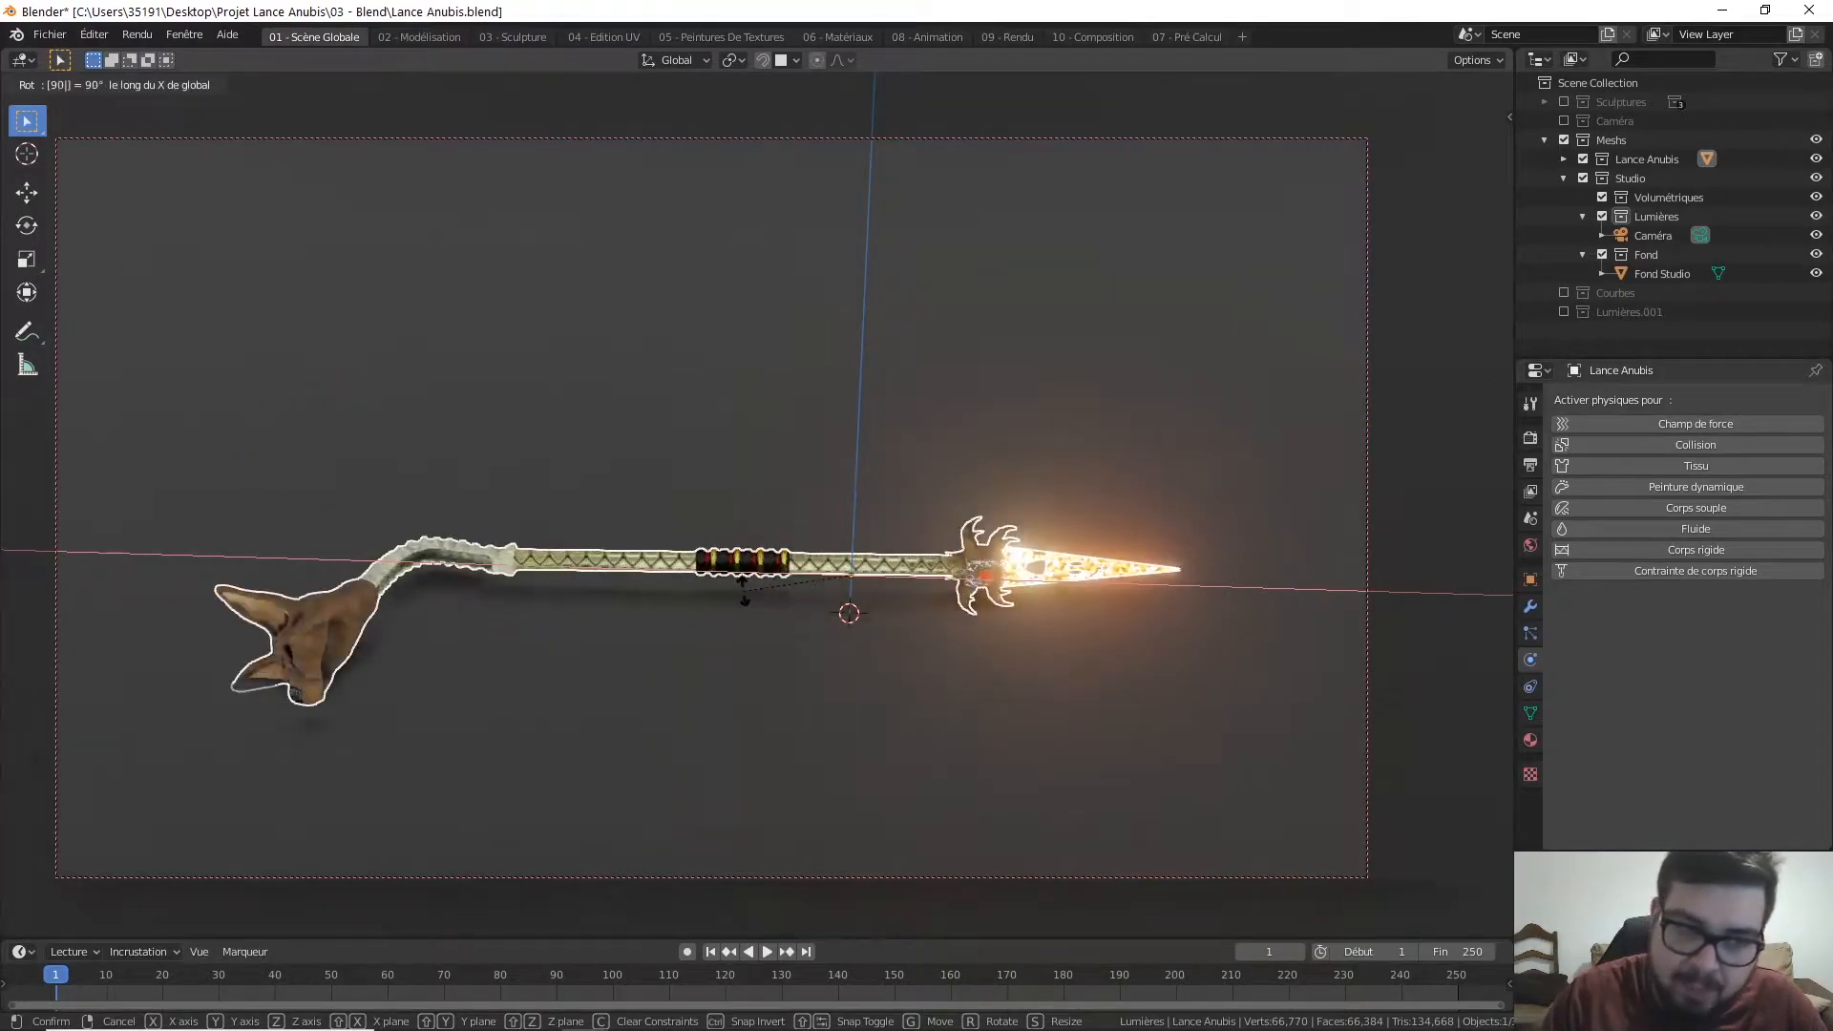
{"action": "key", "text": "Return"}
Step: Raise the rolled spear about 0.057 m along Z so the jackal head's lower ear clears the floor
{"action": "middle_click_drag", "start_coordinate": [743, 592], "coordinate": [758, 504]}
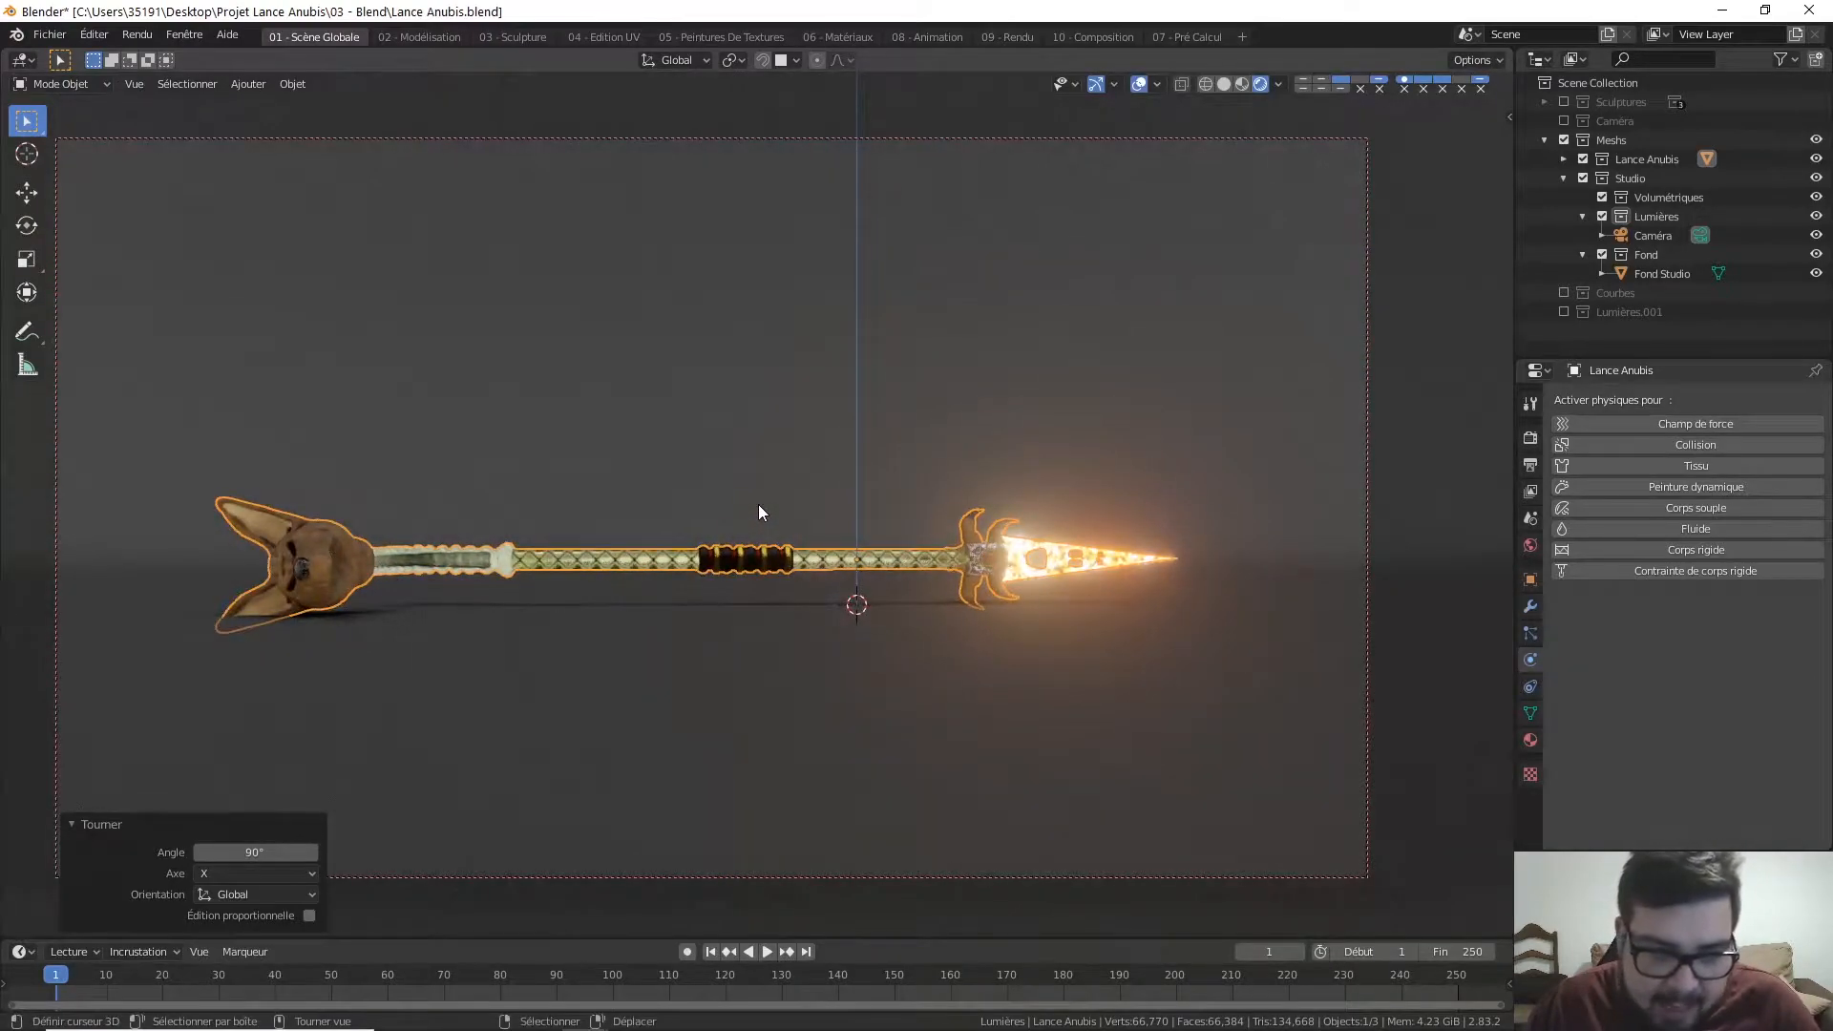
{"action": "key", "text": "g"}
{"action": "key", "text": "z"}
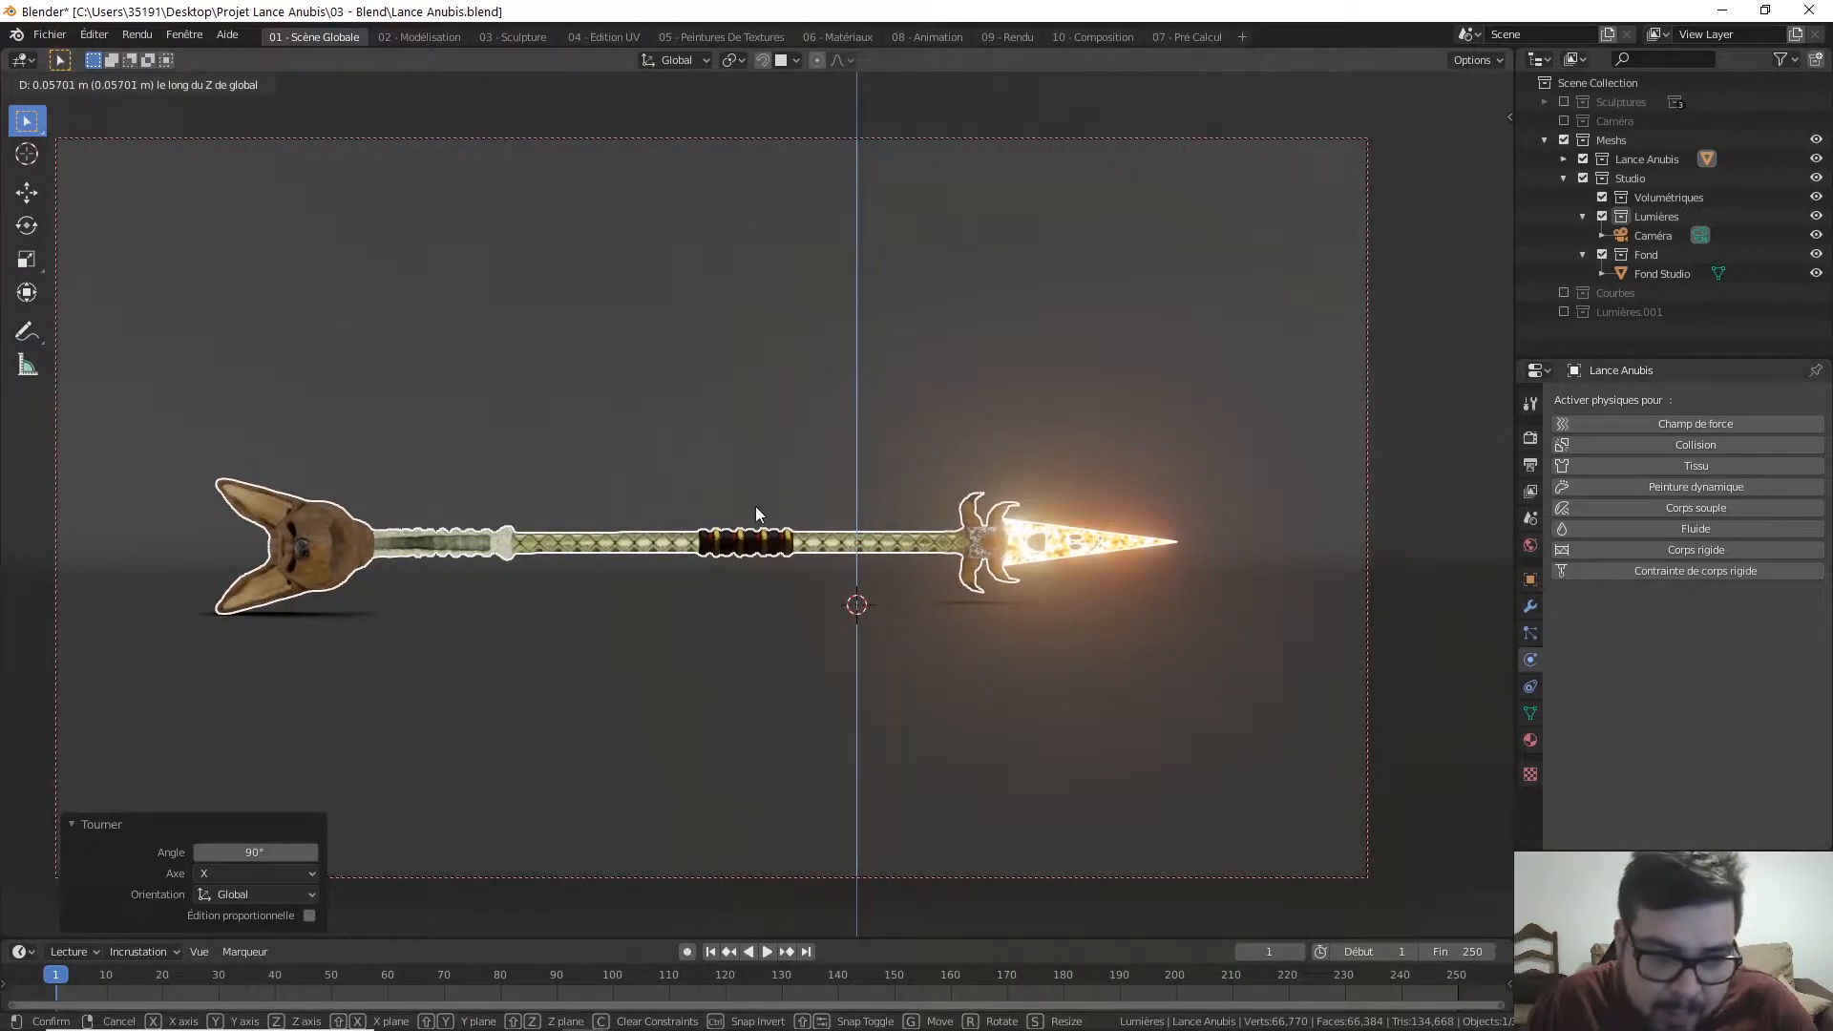
{"action": "left_click", "coordinate": [756, 508]}
Step: Tilt the spear 1.18° about the global Y axis and lower it about 0.037 m along Z
{"action": "key", "text": "r"}
{"action": "key", "text": "y"}
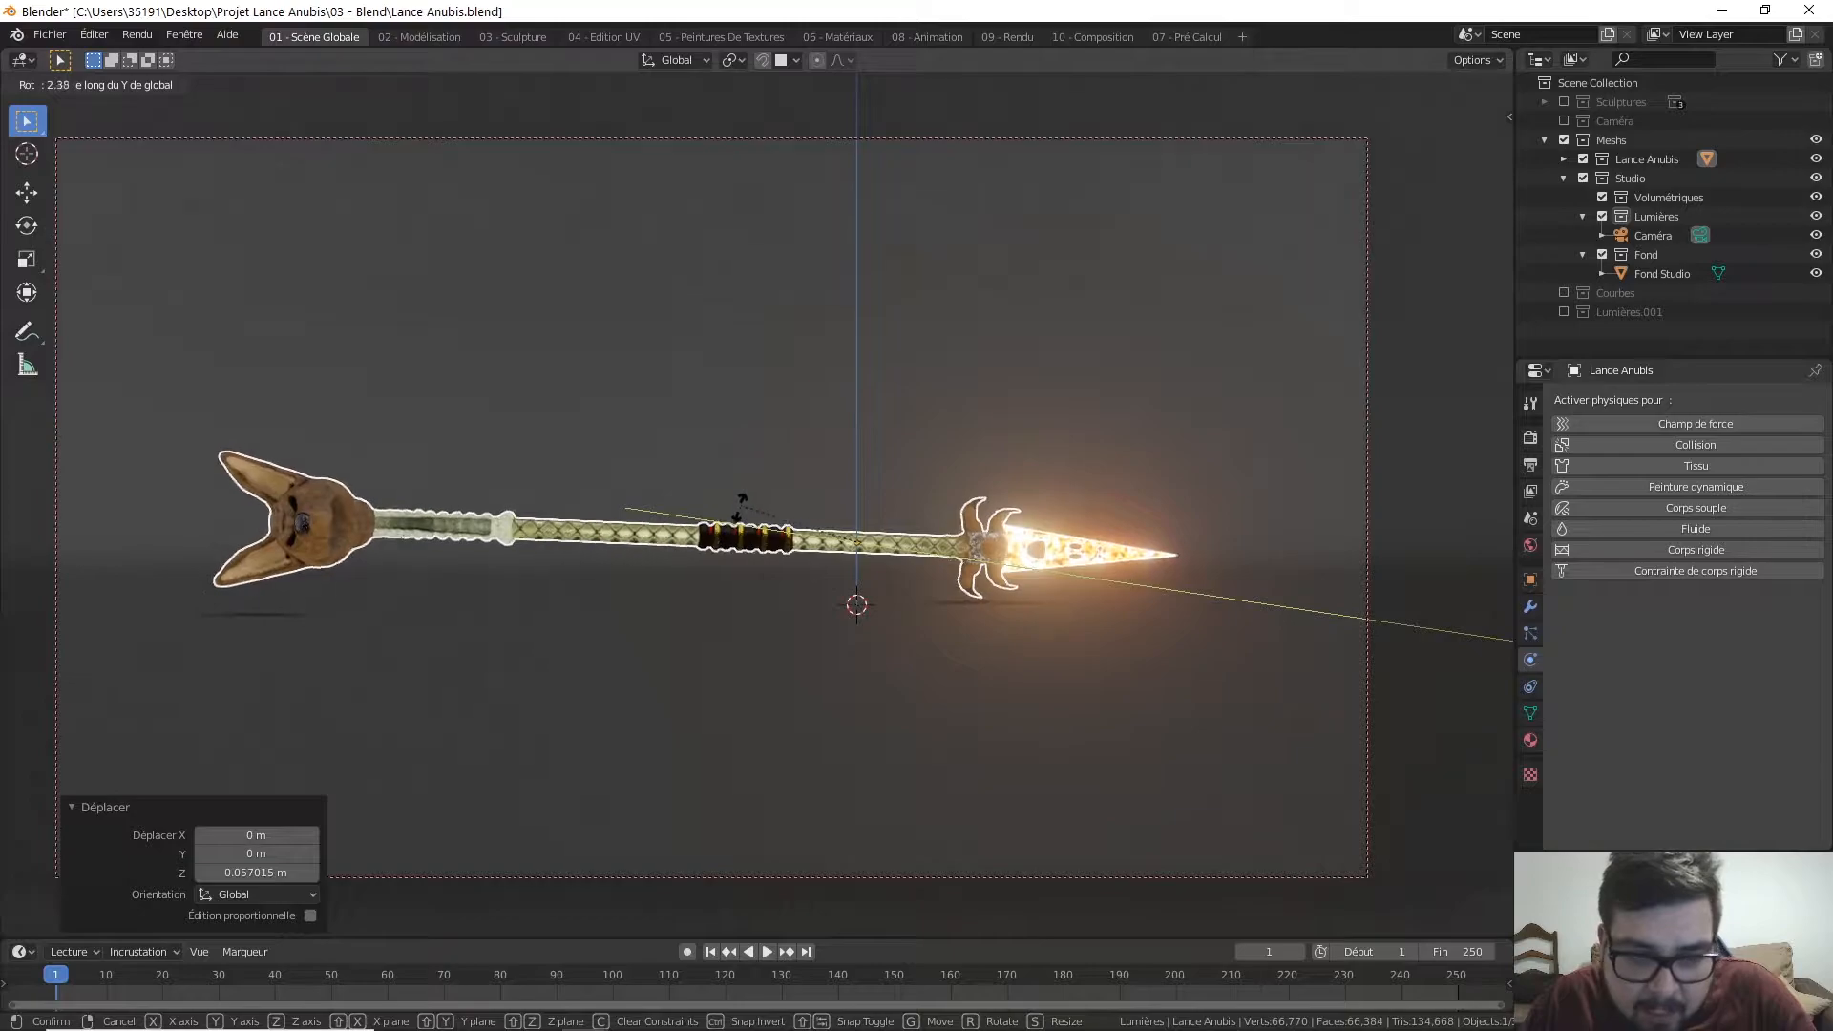
{"action": "left_click", "coordinate": [731, 586]}
{"action": "key", "text": "g"}
{"action": "key", "text": "z"}
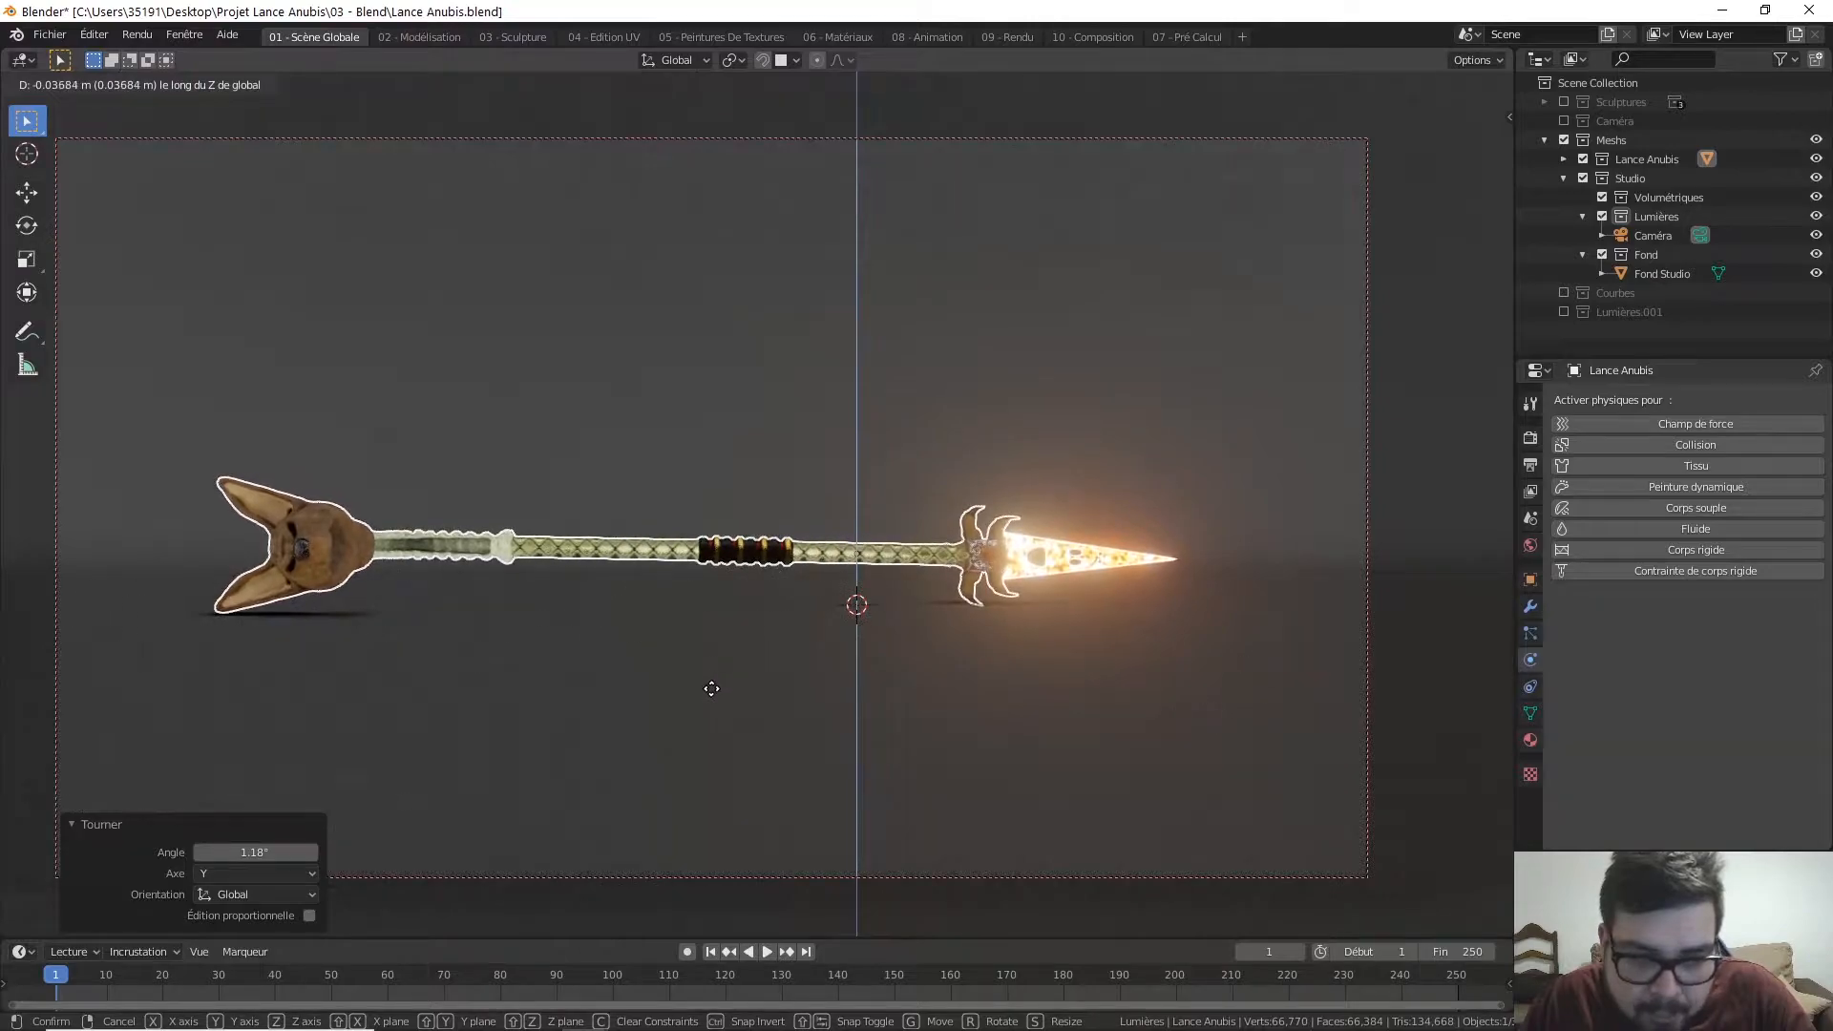
{"action": "left_click", "coordinate": [712, 688]}
Step: Fine-tune the spear's resting pose by rotating it about -0.3° around global Y and raising it about 0.003 m along Z
{"action": "key", "text": "r"}
{"action": "key", "text": "y"}
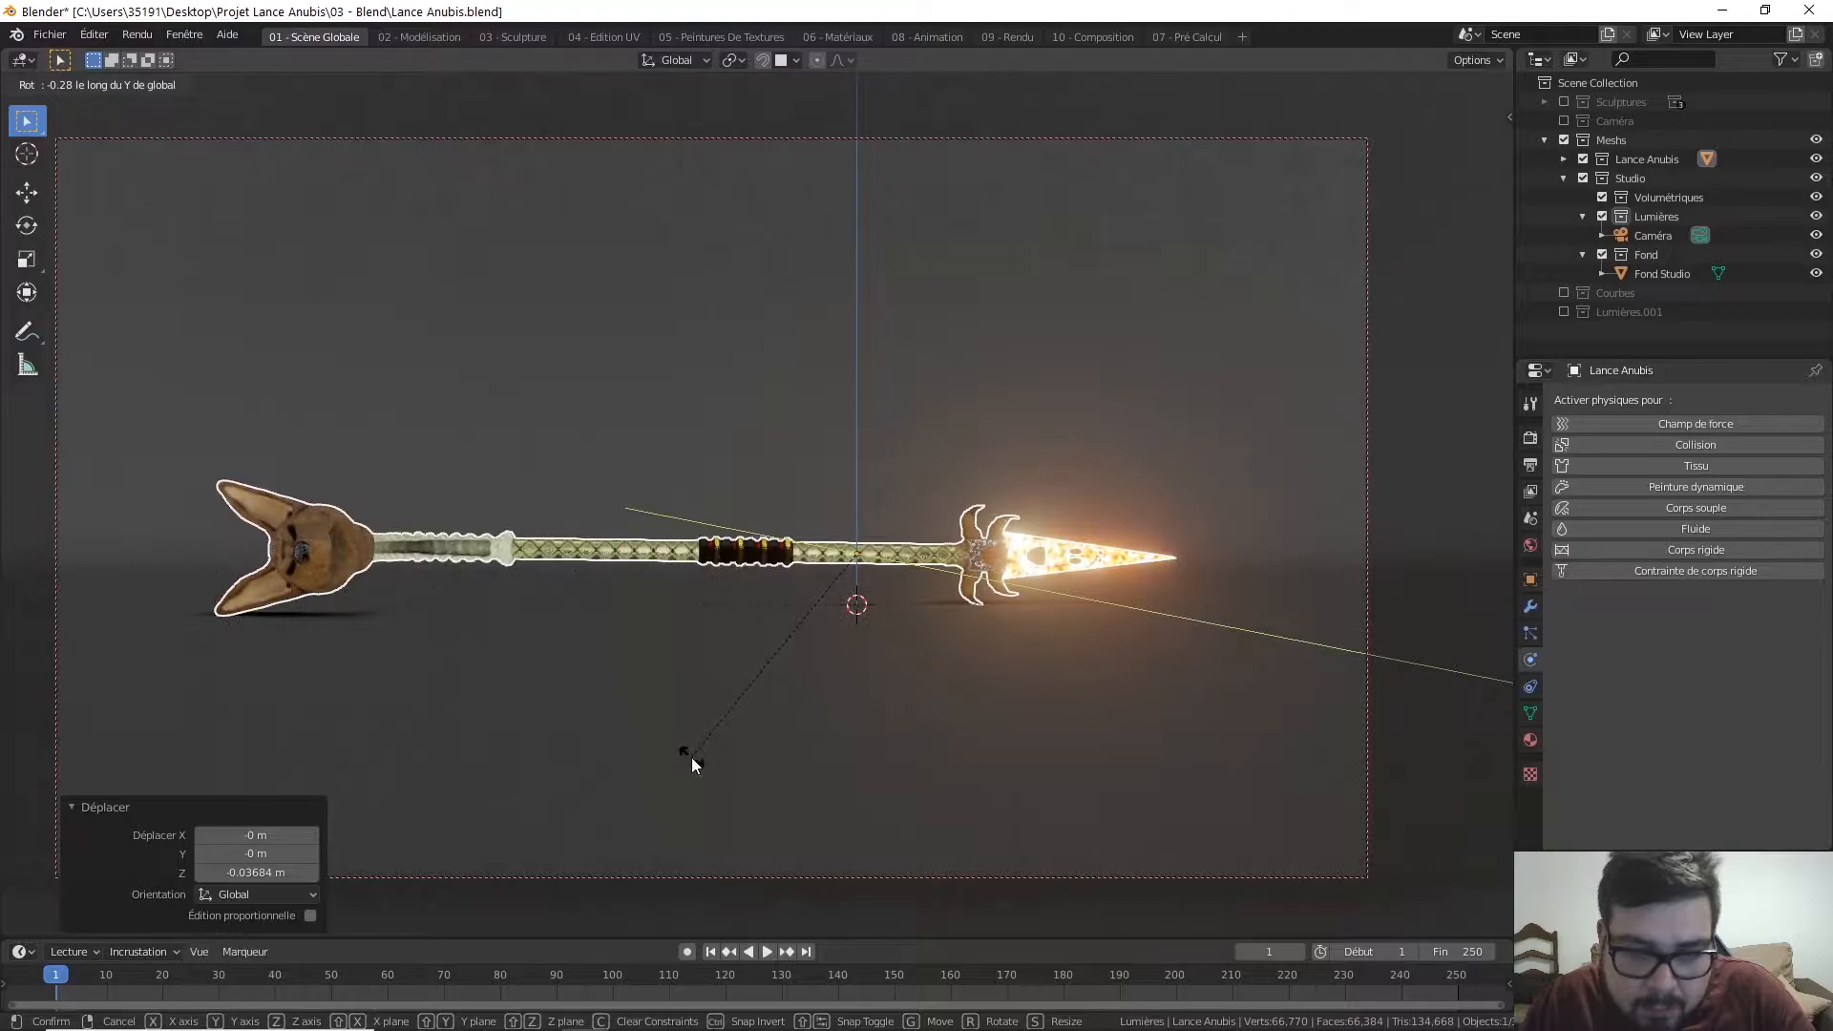
{"action": "left_click", "coordinate": [692, 756]}
{"action": "key", "text": "g"}
{"action": "key", "text": "z"}
{"action": "left_click", "coordinate": [691, 747]}
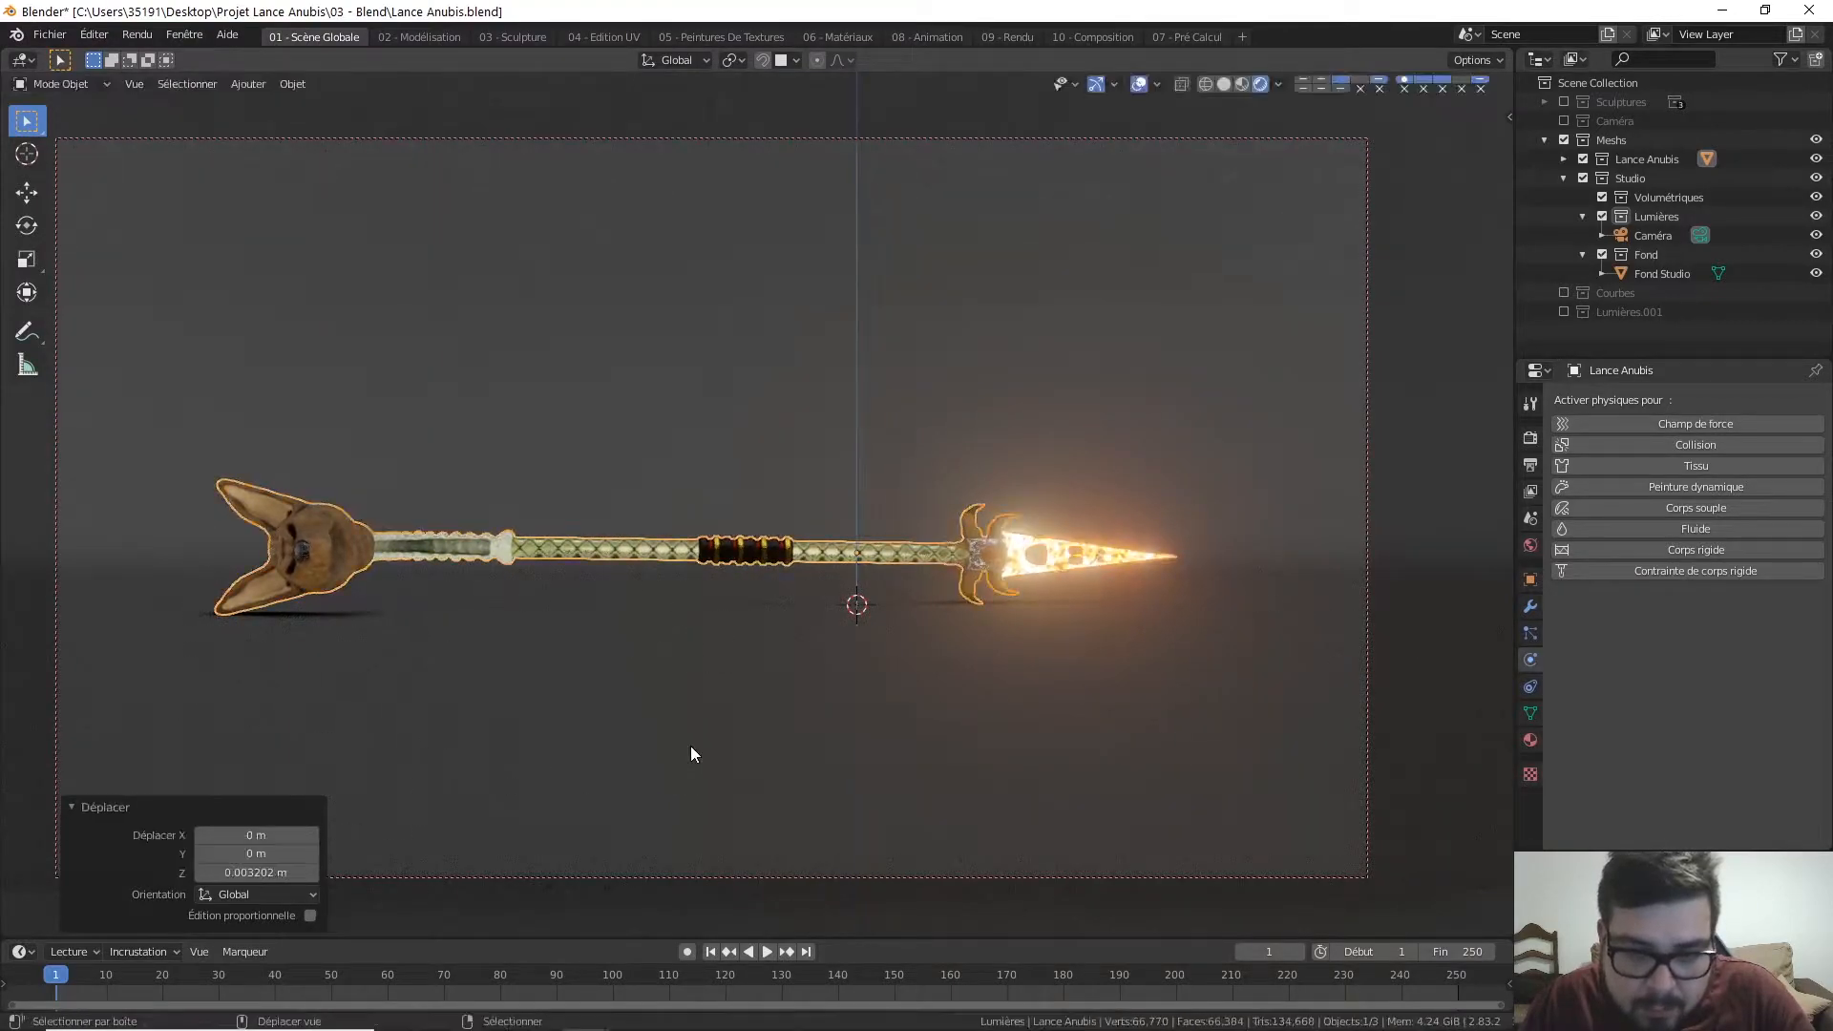
Step: Deselect the spear and select the Fond Studio backdrop in an angled view of the scene
{"action": "key", "text": "a"}
{"action": "left_click", "coordinate": [689, 672]}
{"action": "middle_click_drag", "start_coordinate": [713, 615], "coordinate": [845, 570], "text": "shift"}
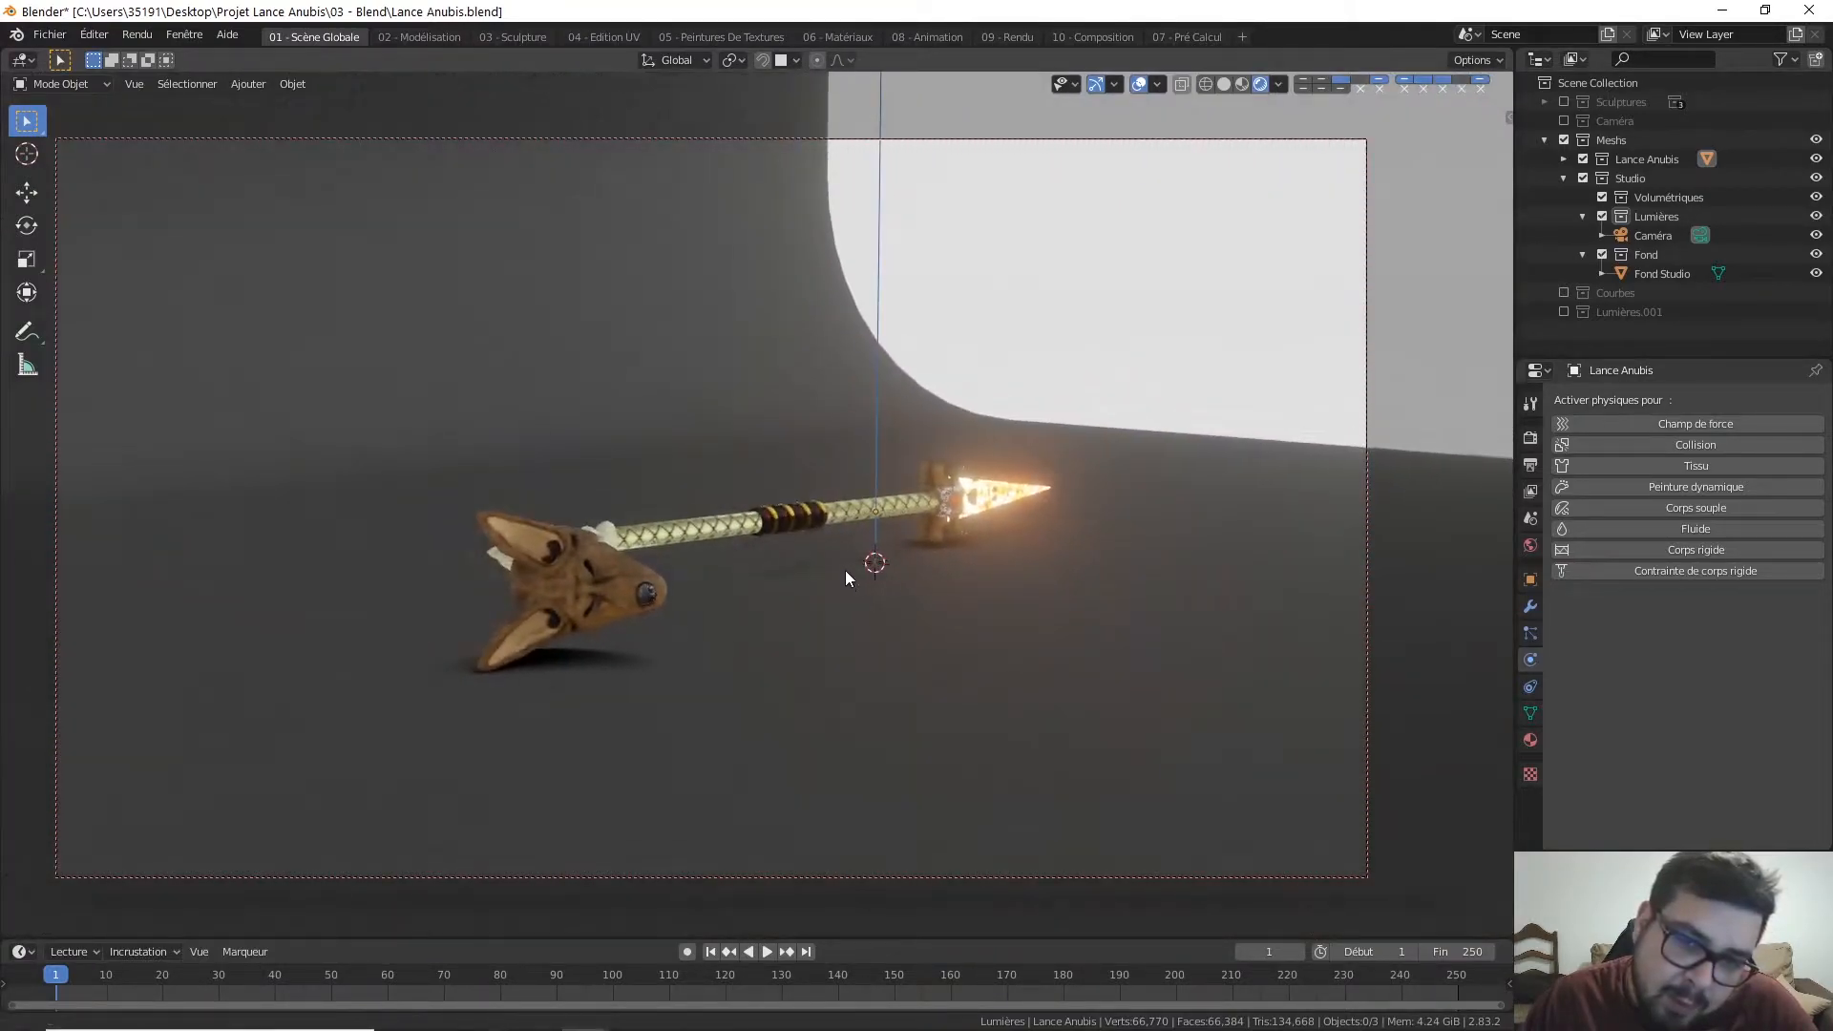
{"action": "scroll", "coordinate": [845, 541], "scroll_direction": "up", "scroll_amount": 3}
{"action": "middle_click_drag", "start_coordinate": [892, 514], "coordinate": [865, 543]}
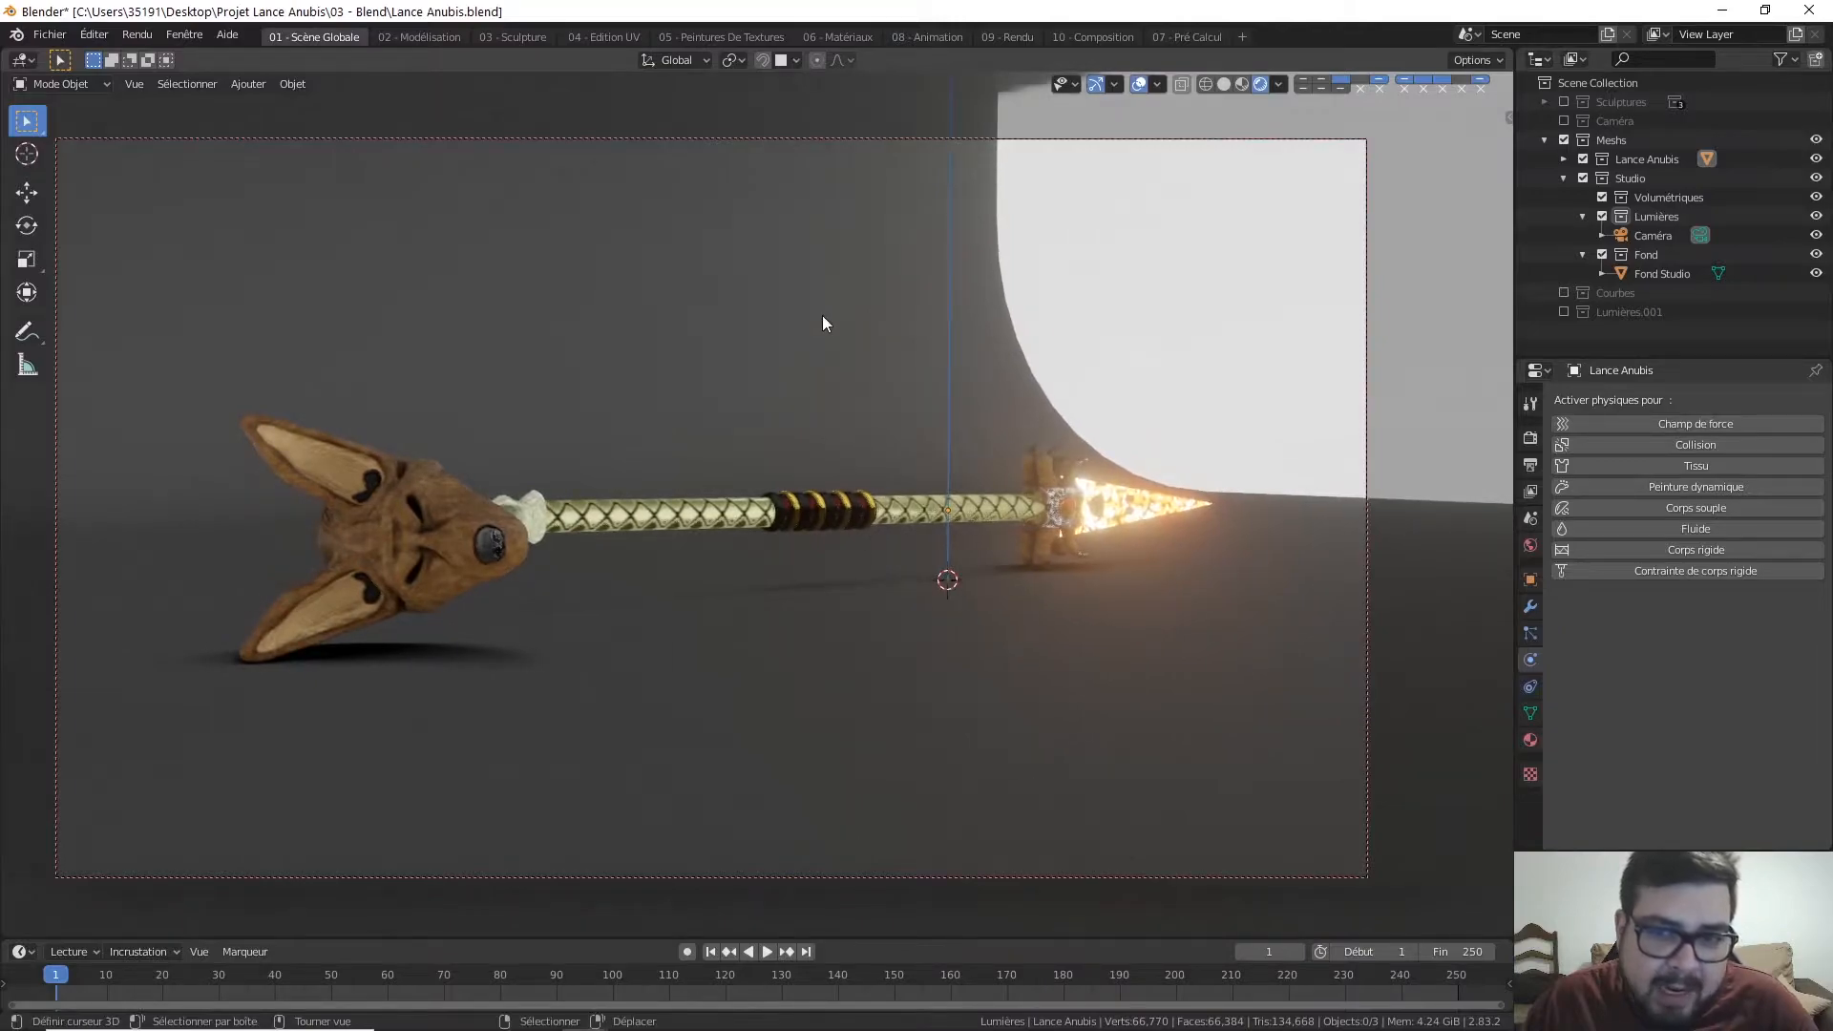
{"action": "left_click", "coordinate": [868, 262]}
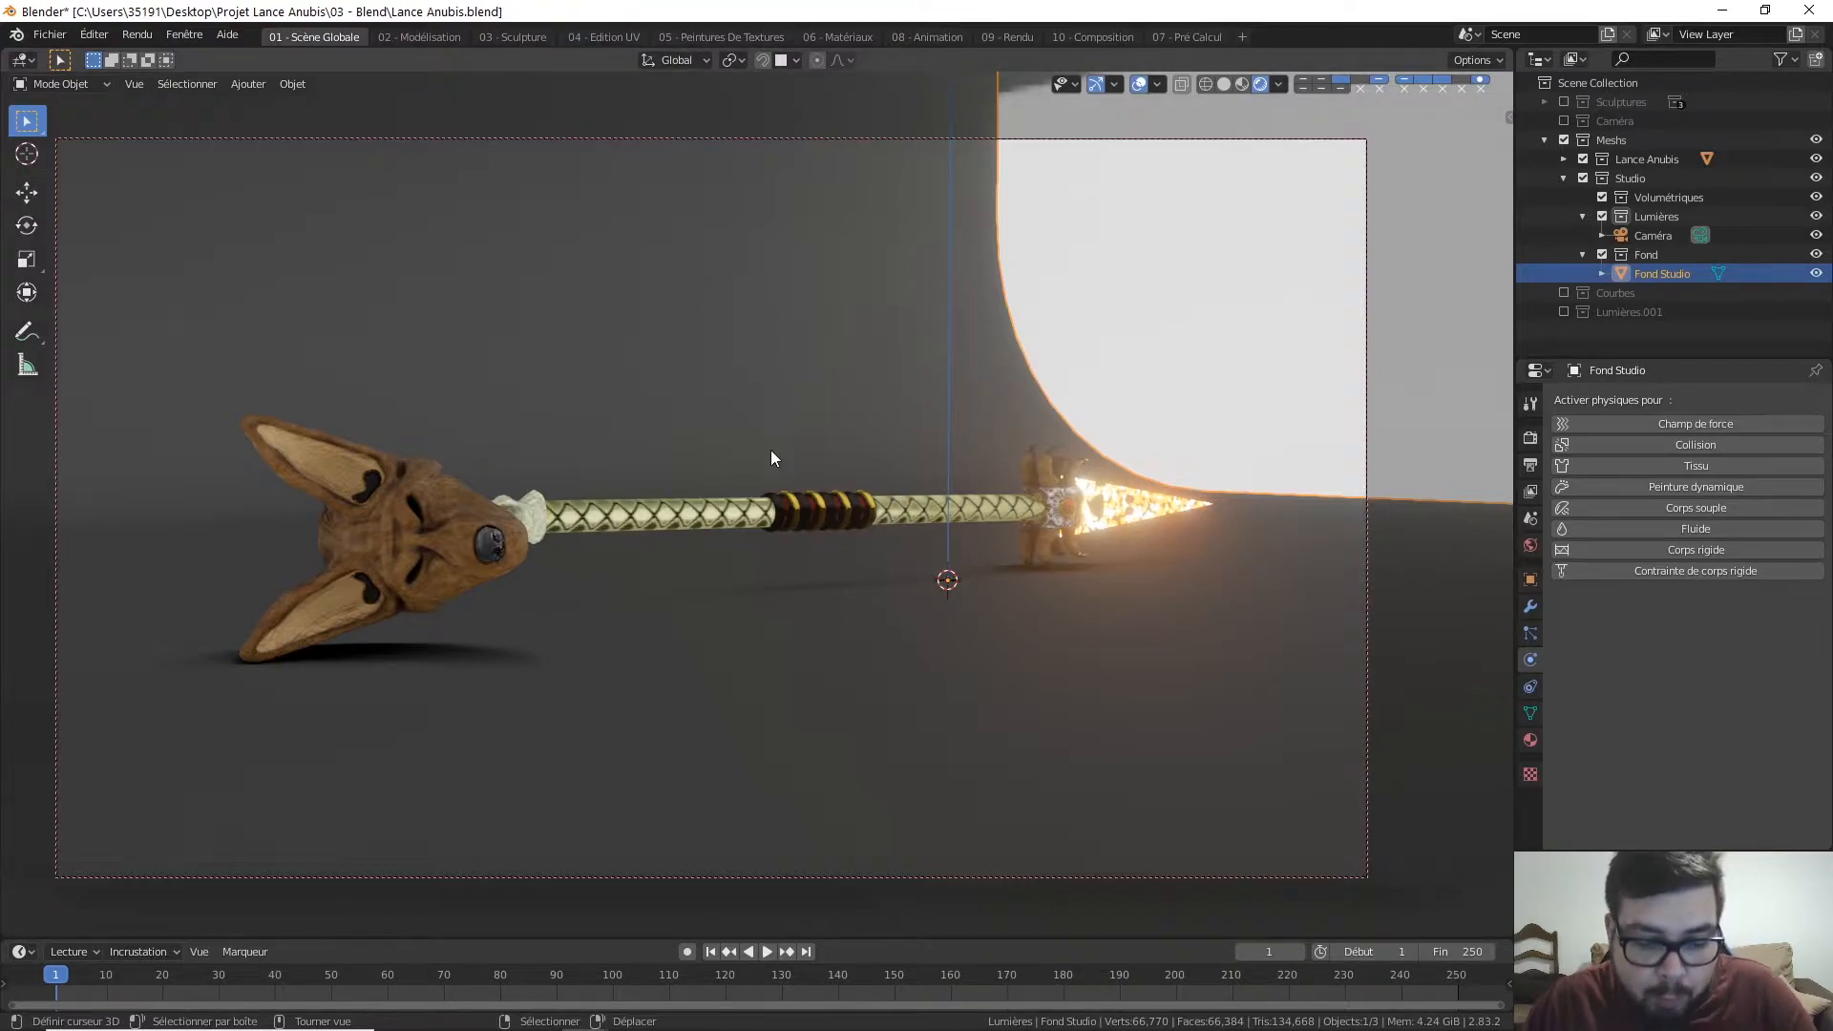
Step: Rotate the Fond Studio backdrop -45° about the global Z axis
{"action": "key", "text": "r"}
{"action": "type", "text": "z"}
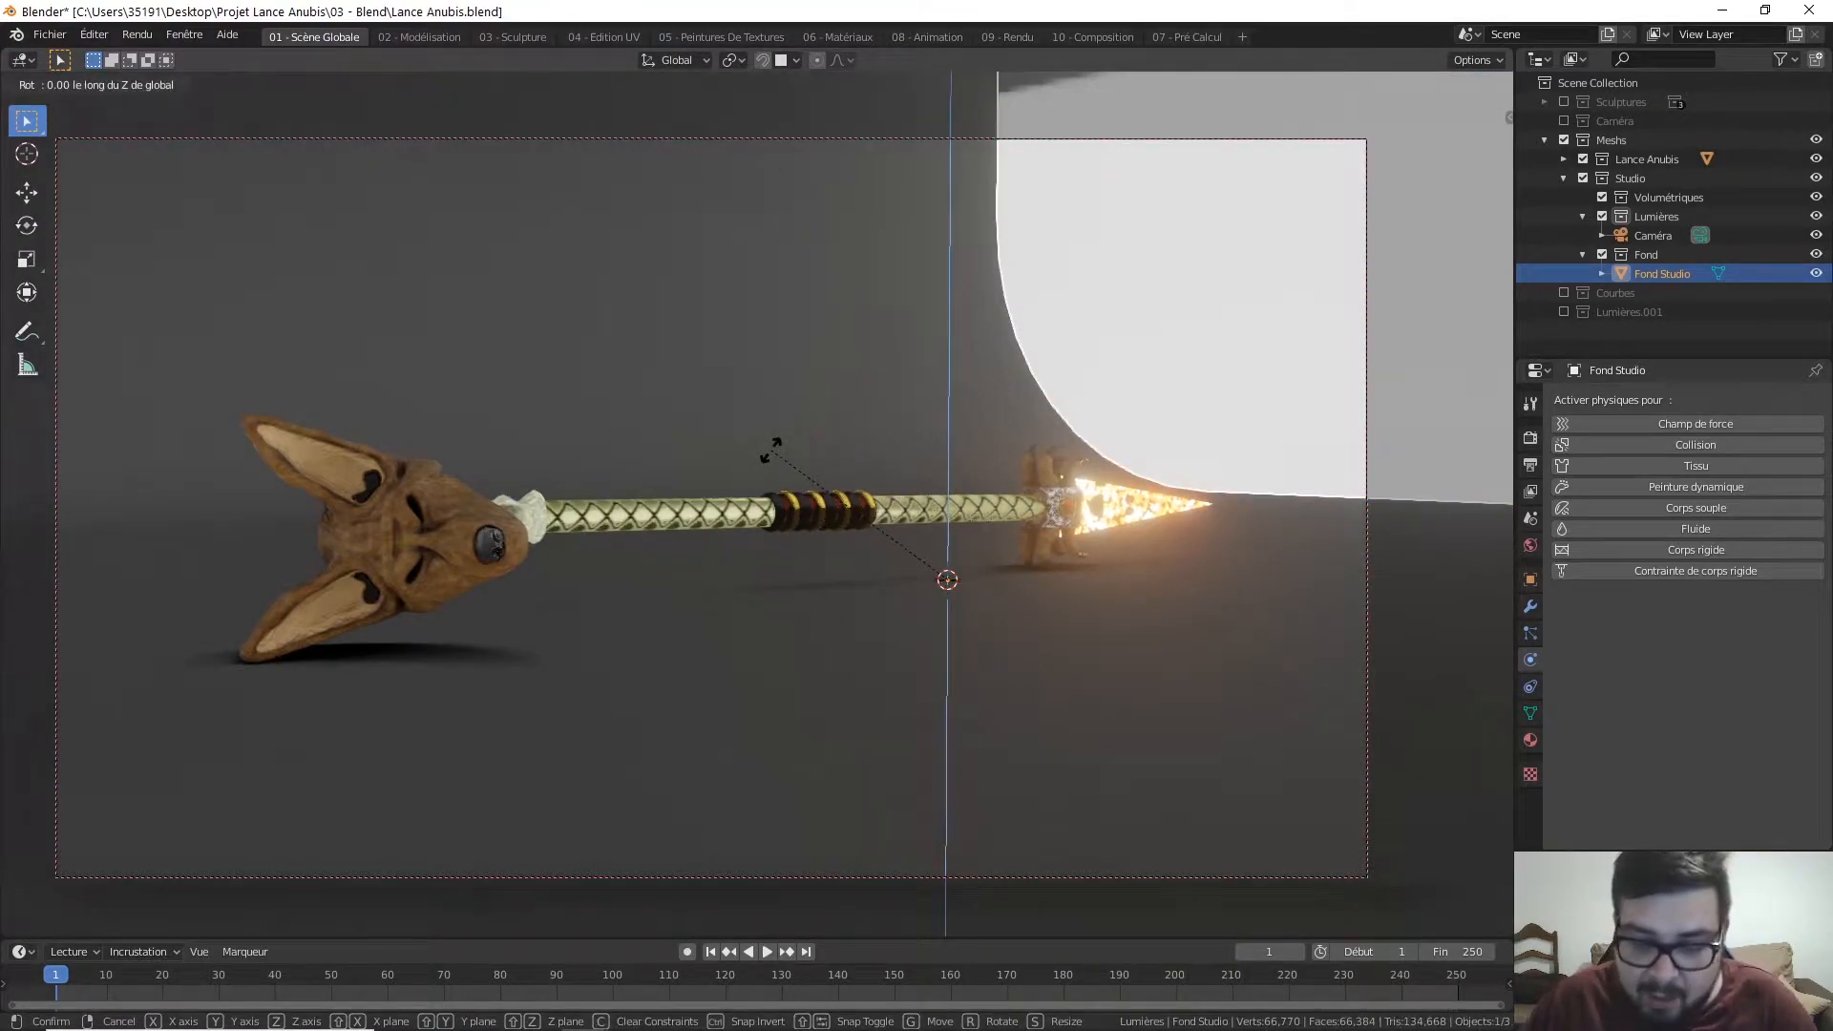
{"action": "type", "text": "45"}
{"action": "key", "text": "Return"}
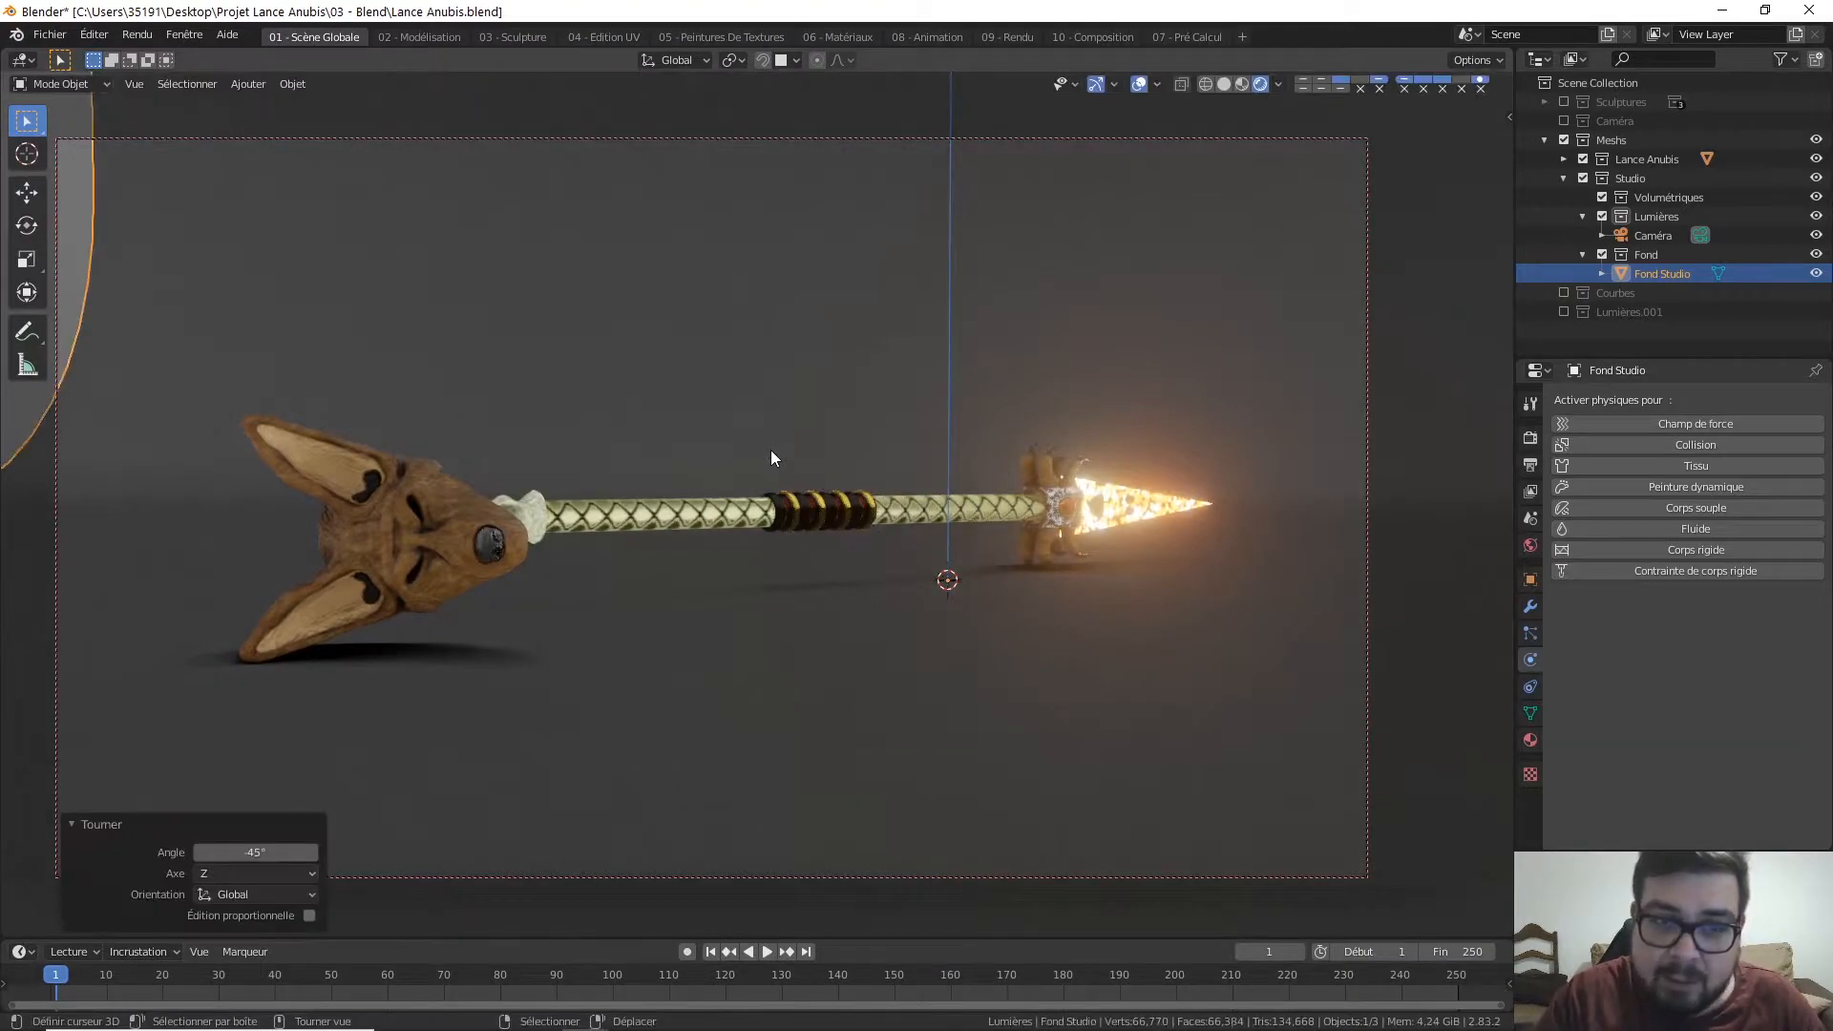
Step: Rotate the backdrop slightly further about global Z by eye until its edge clears the camera frame
{"action": "key", "text": "r"}
{"action": "key", "text": "z"}
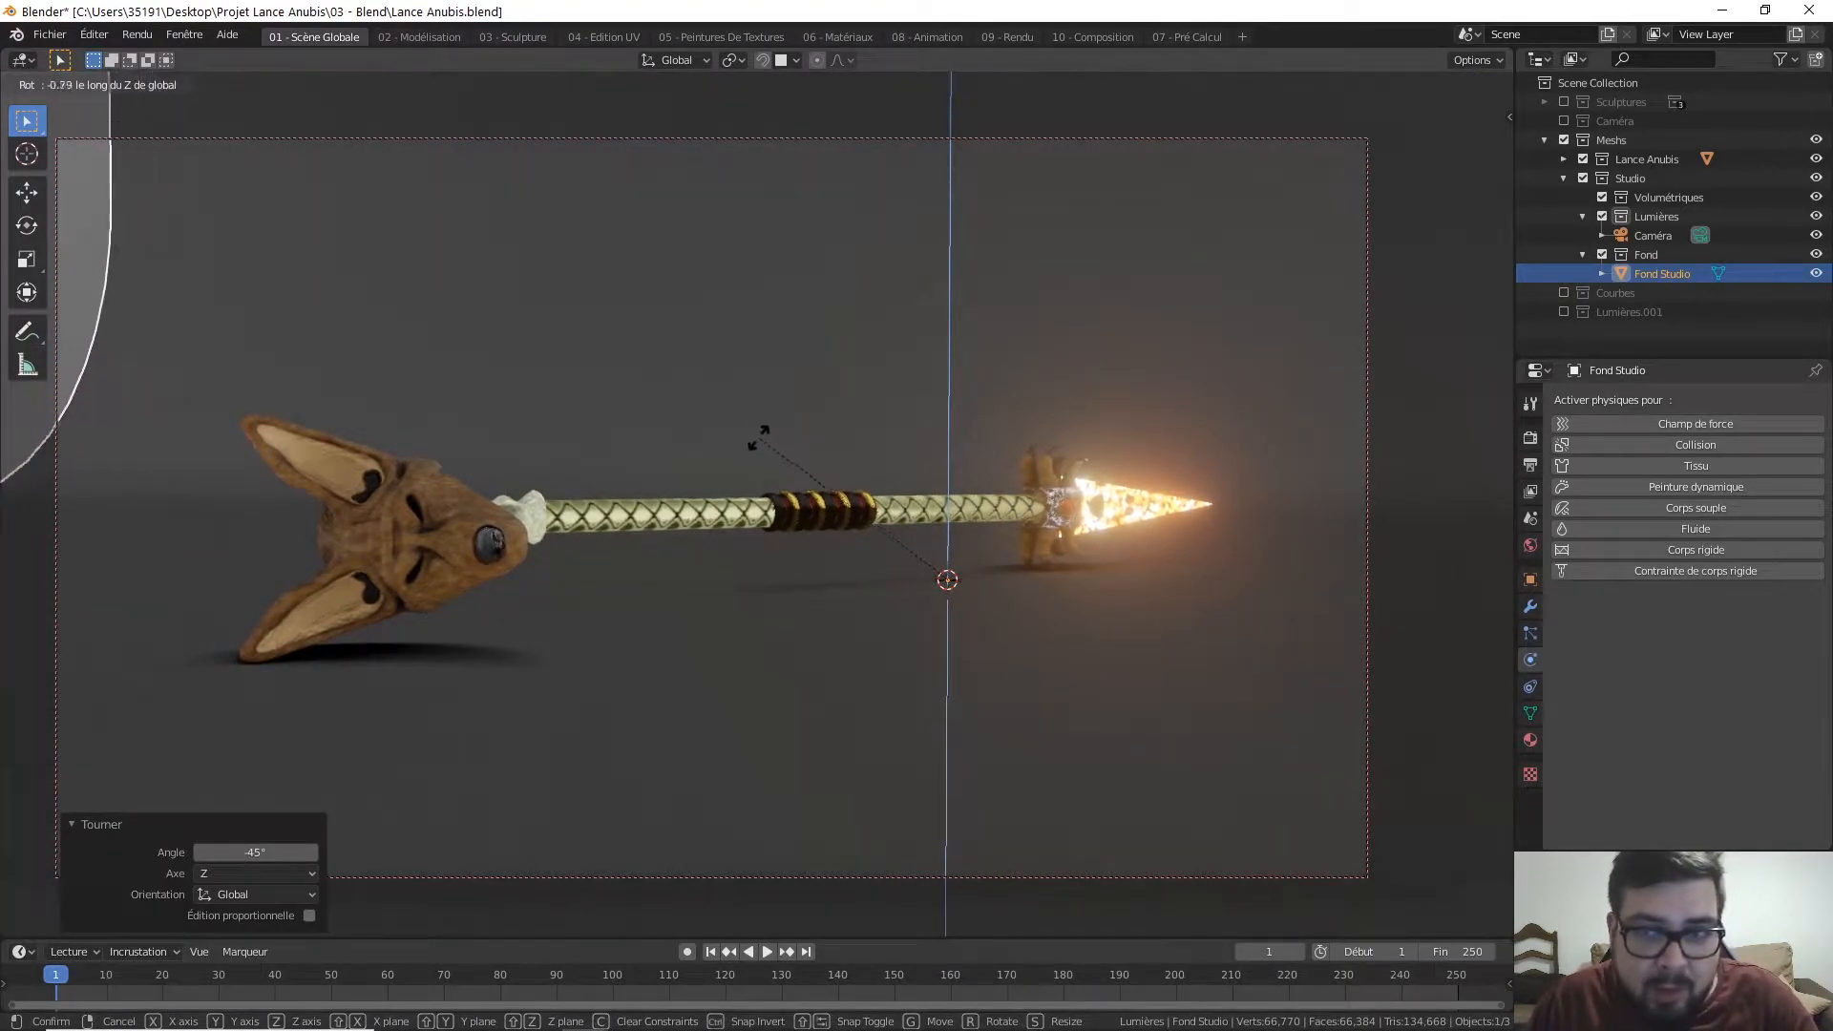
{"action": "left_click", "coordinate": [660, 416]}
{"action": "left_click", "coordinate": [1035, 302]}
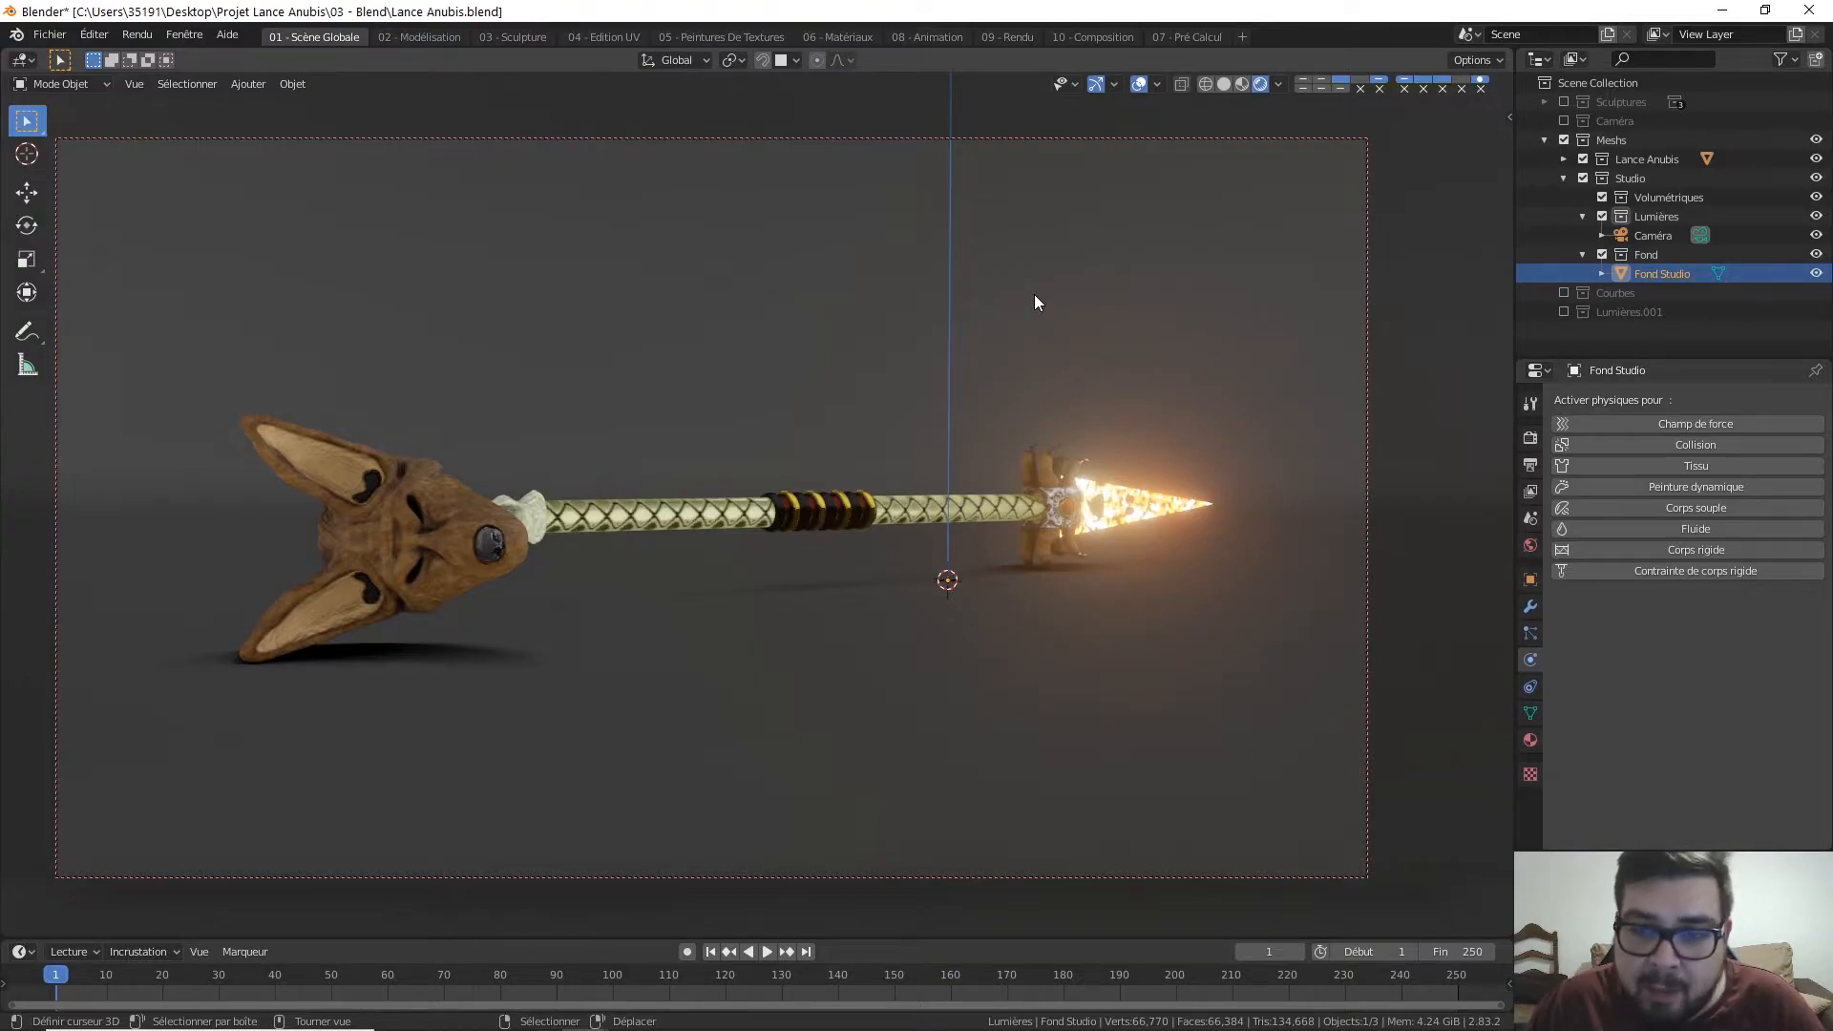
{"action": "key", "text": "g"}
{"action": "left_click", "coordinate": [1458, 273]}
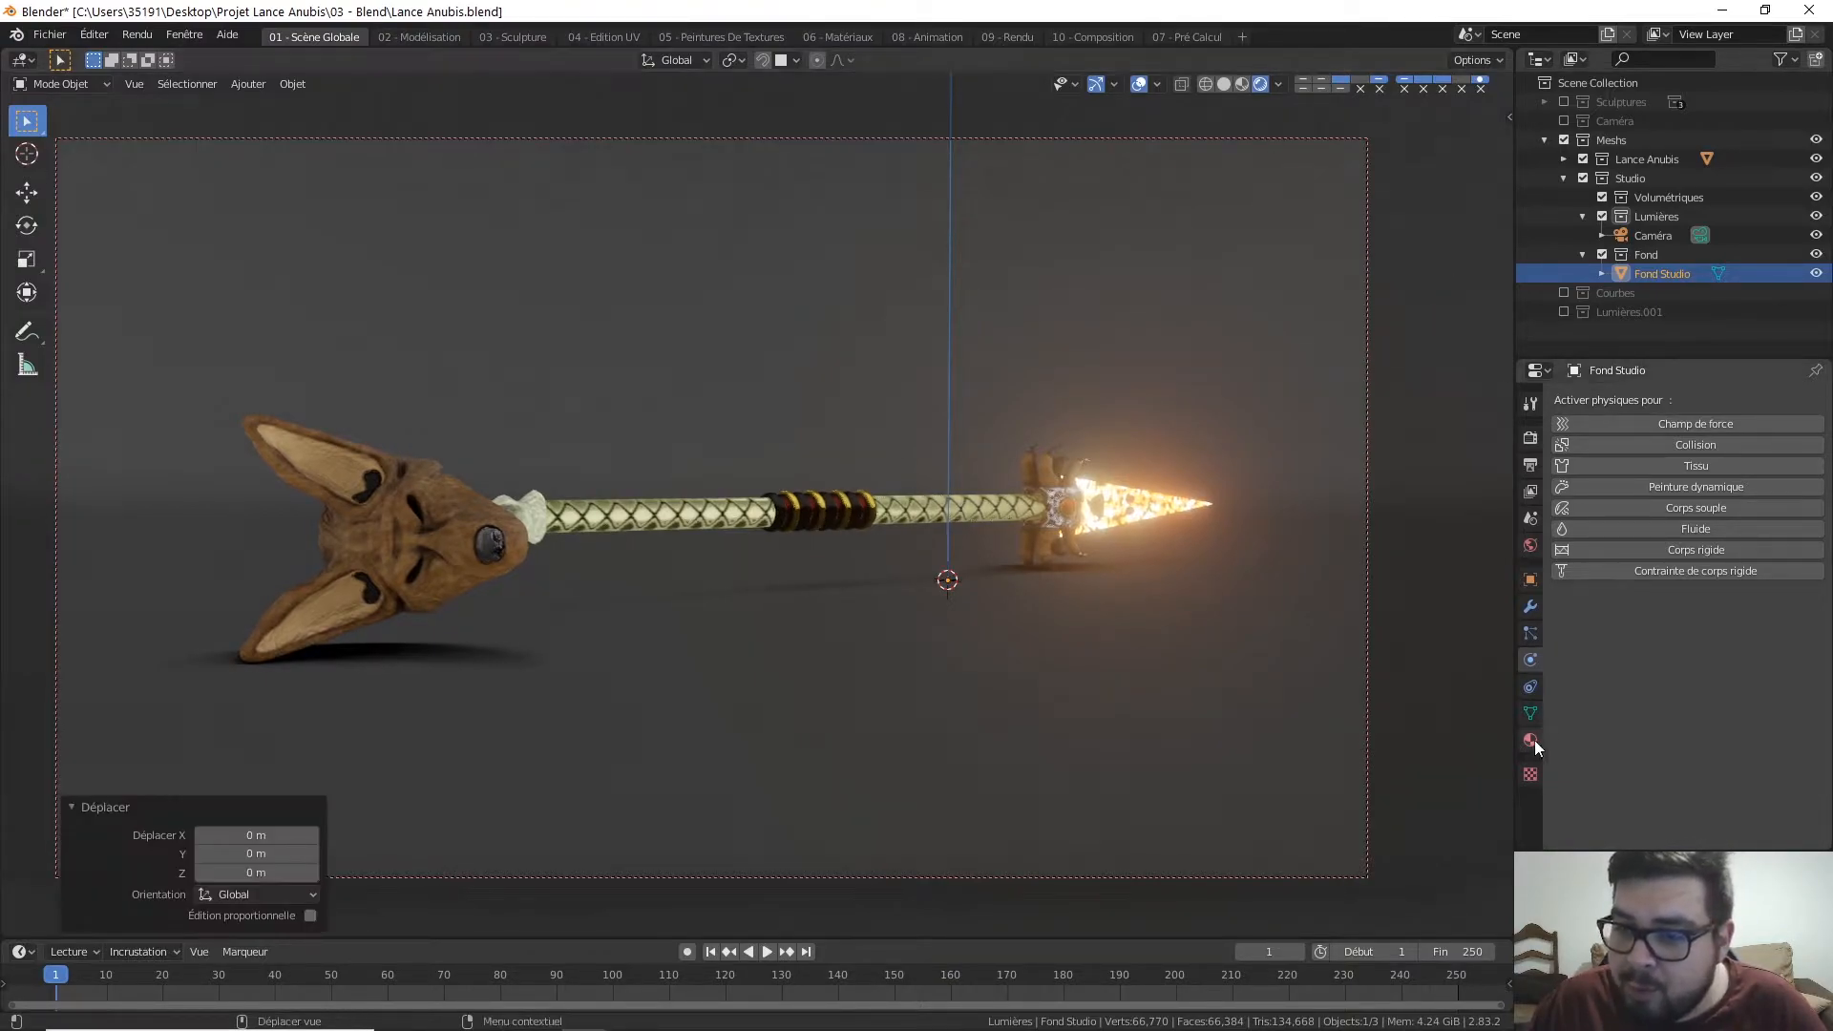
Step: Set the M_FondStudio material's specular to 0.35 and its roughness to 0.45
{"action": "left_click", "coordinate": [1531, 740]}
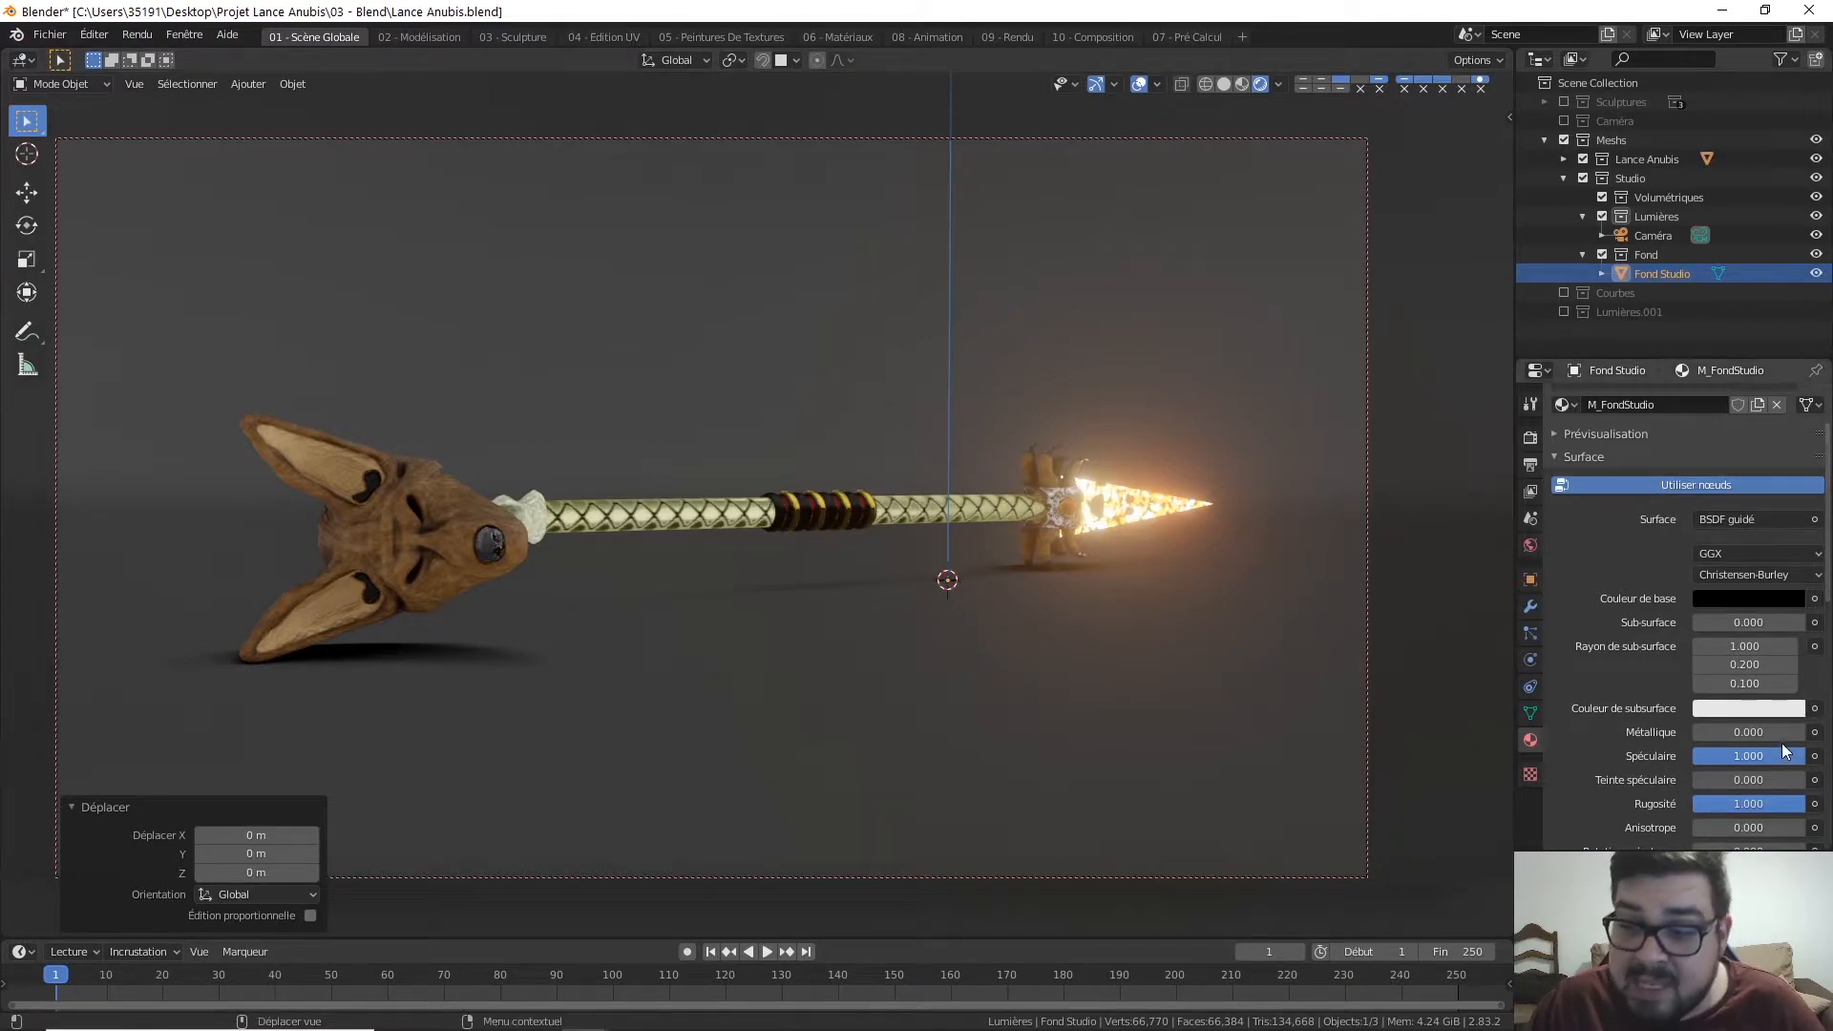
{"action": "mouse_move", "coordinate": [1786, 751]}
{"action": "left_mouse_down"}
{"action": "mouse_move", "coordinate": [1711, 752]}
{"action": "mouse_move", "coordinate": [1748, 754]}
{"action": "left_mouse_up"}
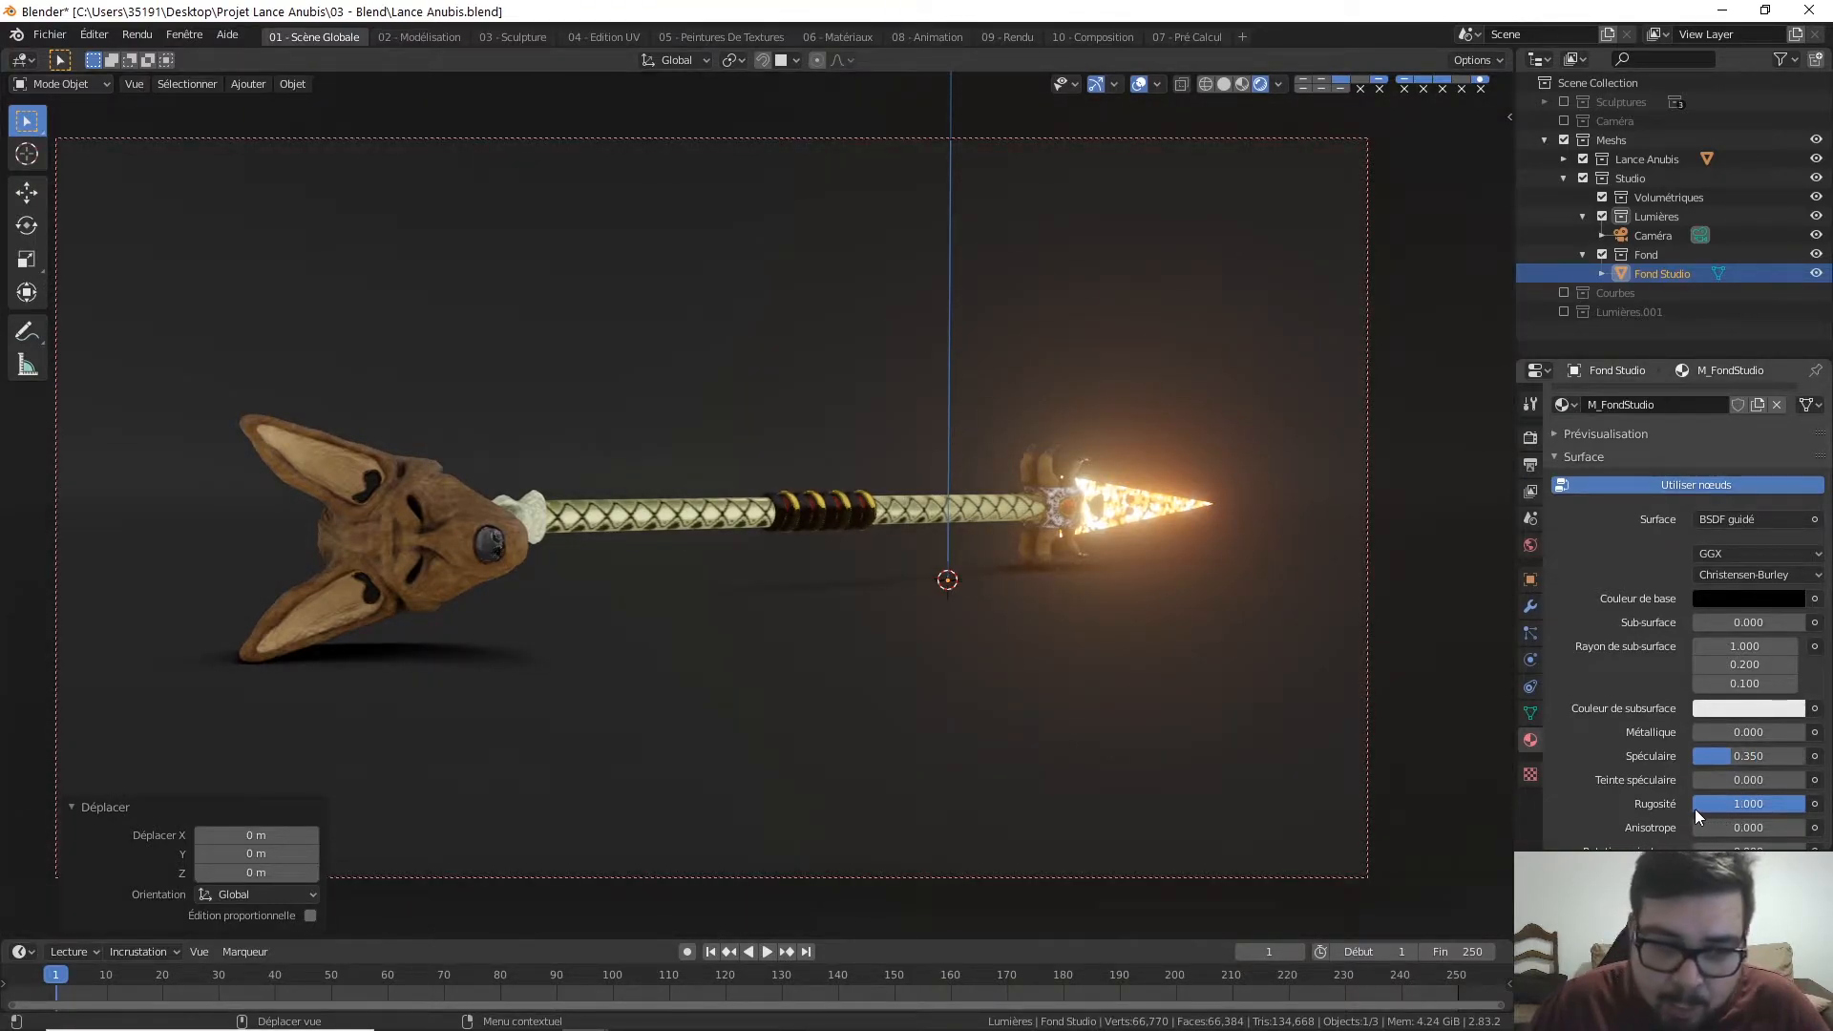
{"action": "left_click_drag", "start_coordinate": [1745, 805], "coordinate": [1704, 805]}
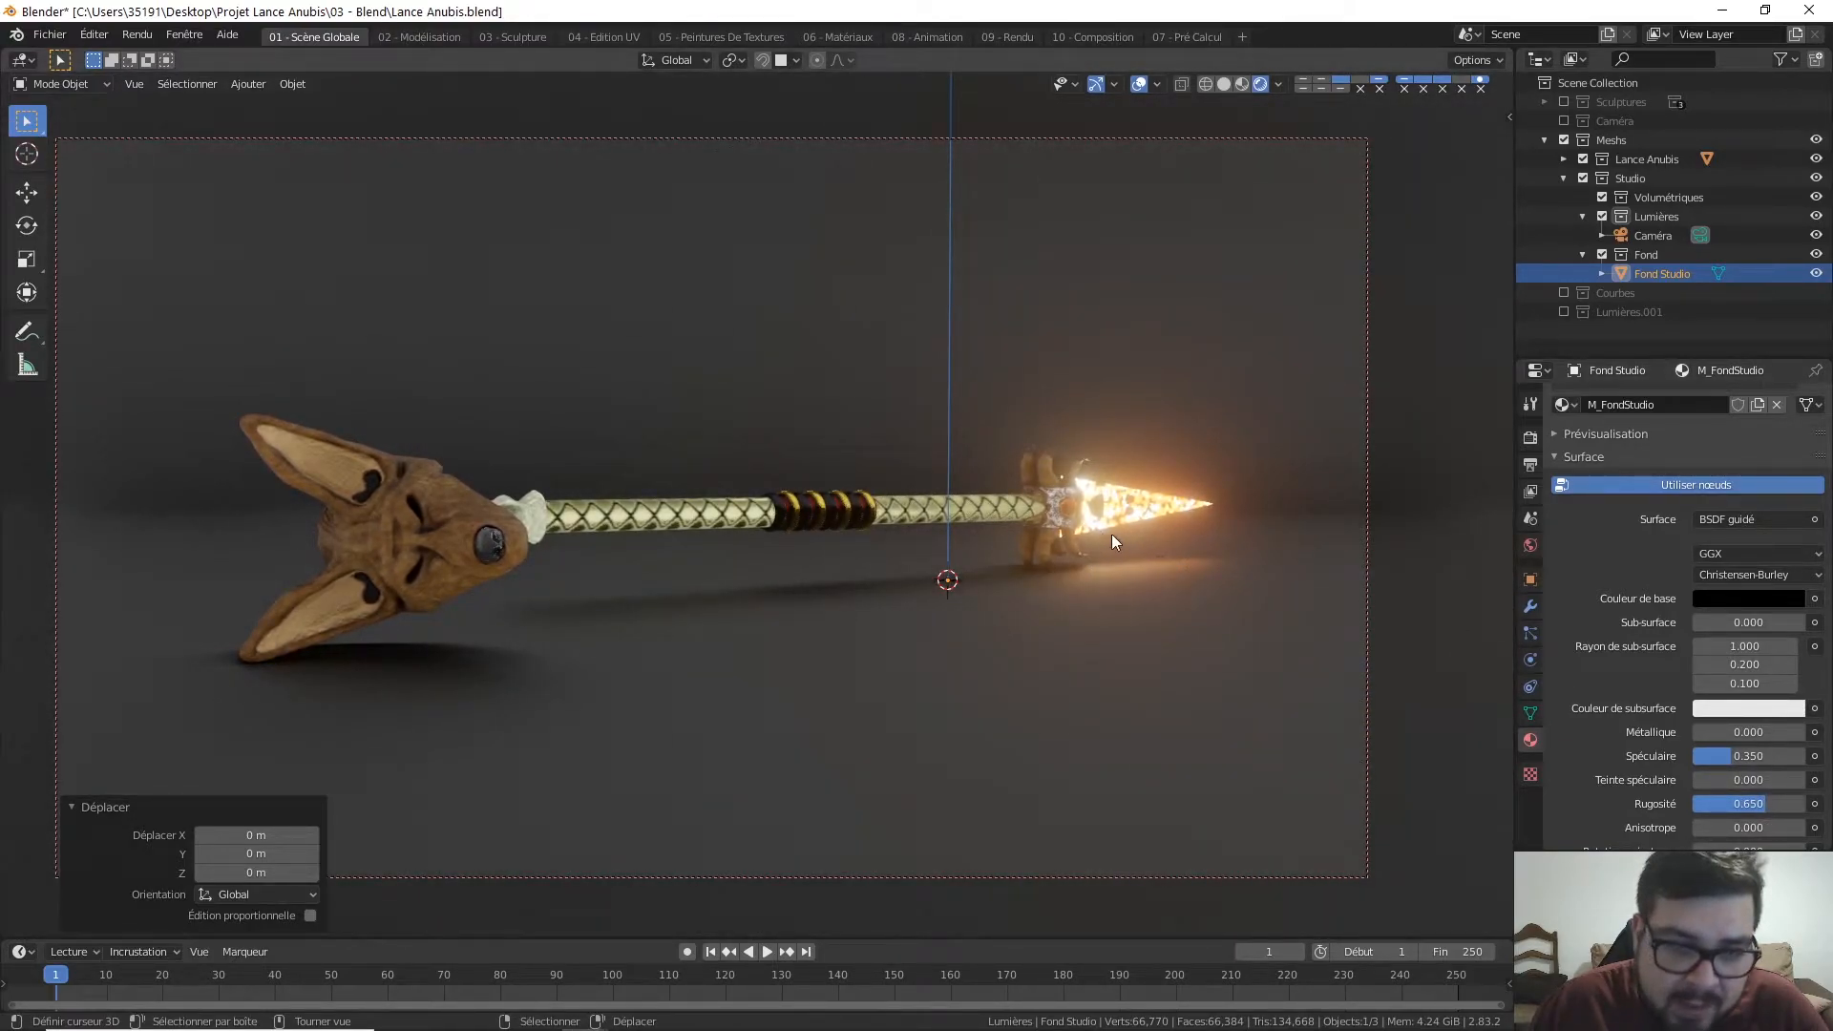
{"action": "left_click", "coordinate": [1762, 804]}
{"action": "type", "text": "0.45"}
{"action": "key", "text": "Return"}
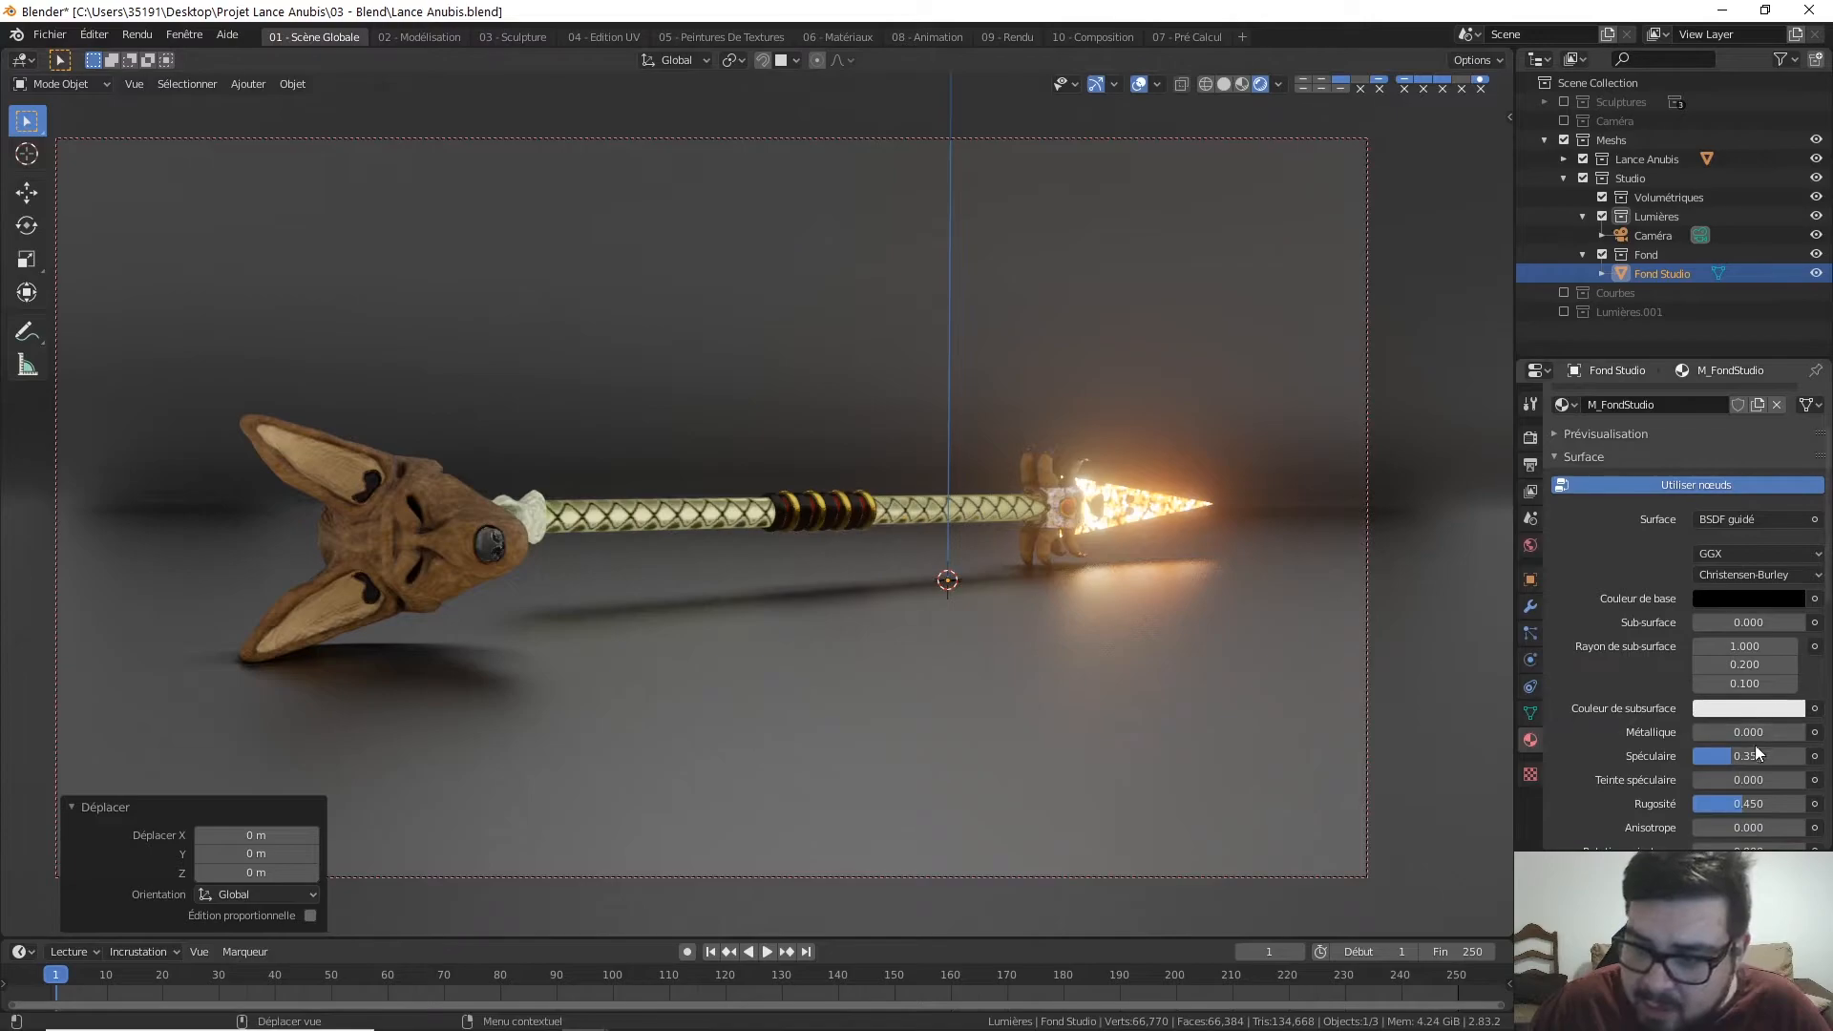
Step: Reduce the backdrop material's specular to 0.025 after trying 0.01
{"action": "left_click_drag", "start_coordinate": [1745, 754], "coordinate": [1701, 754]}
{"action": "left_click", "coordinate": [1701, 755]}
{"action": "type", "text": "0.01"}
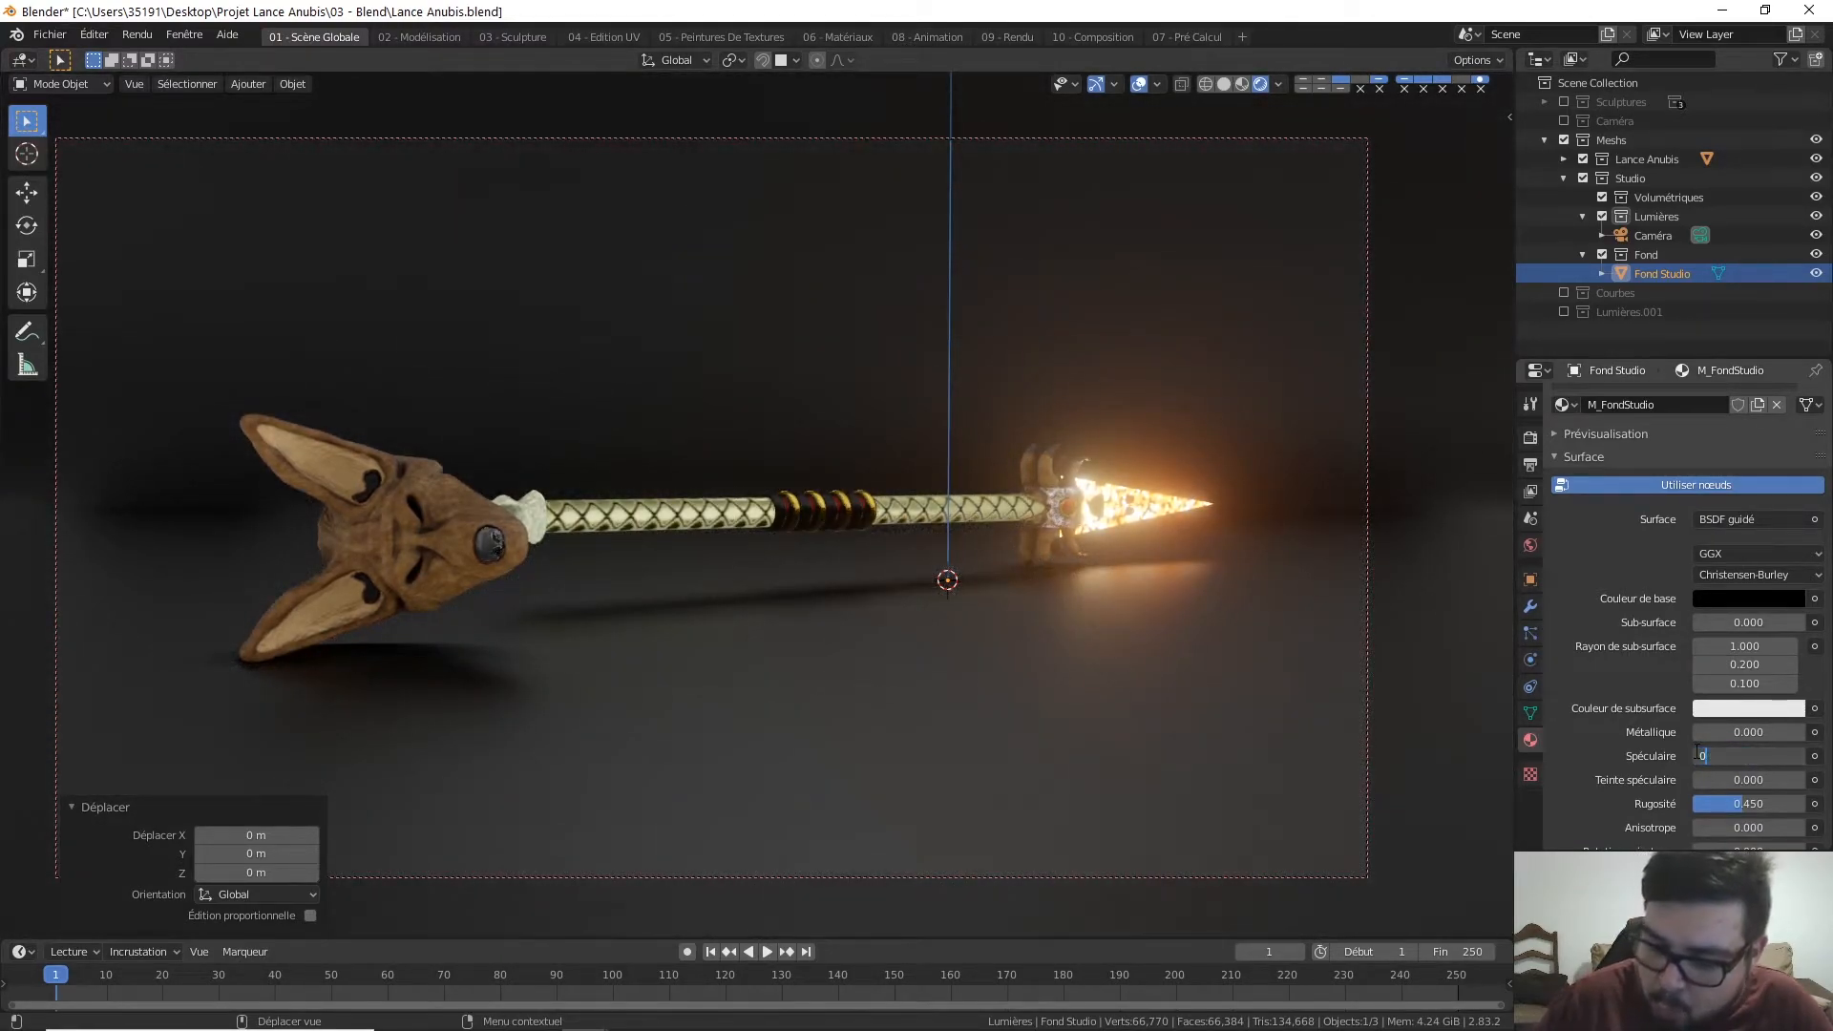
{"action": "key", "text": "Return"}
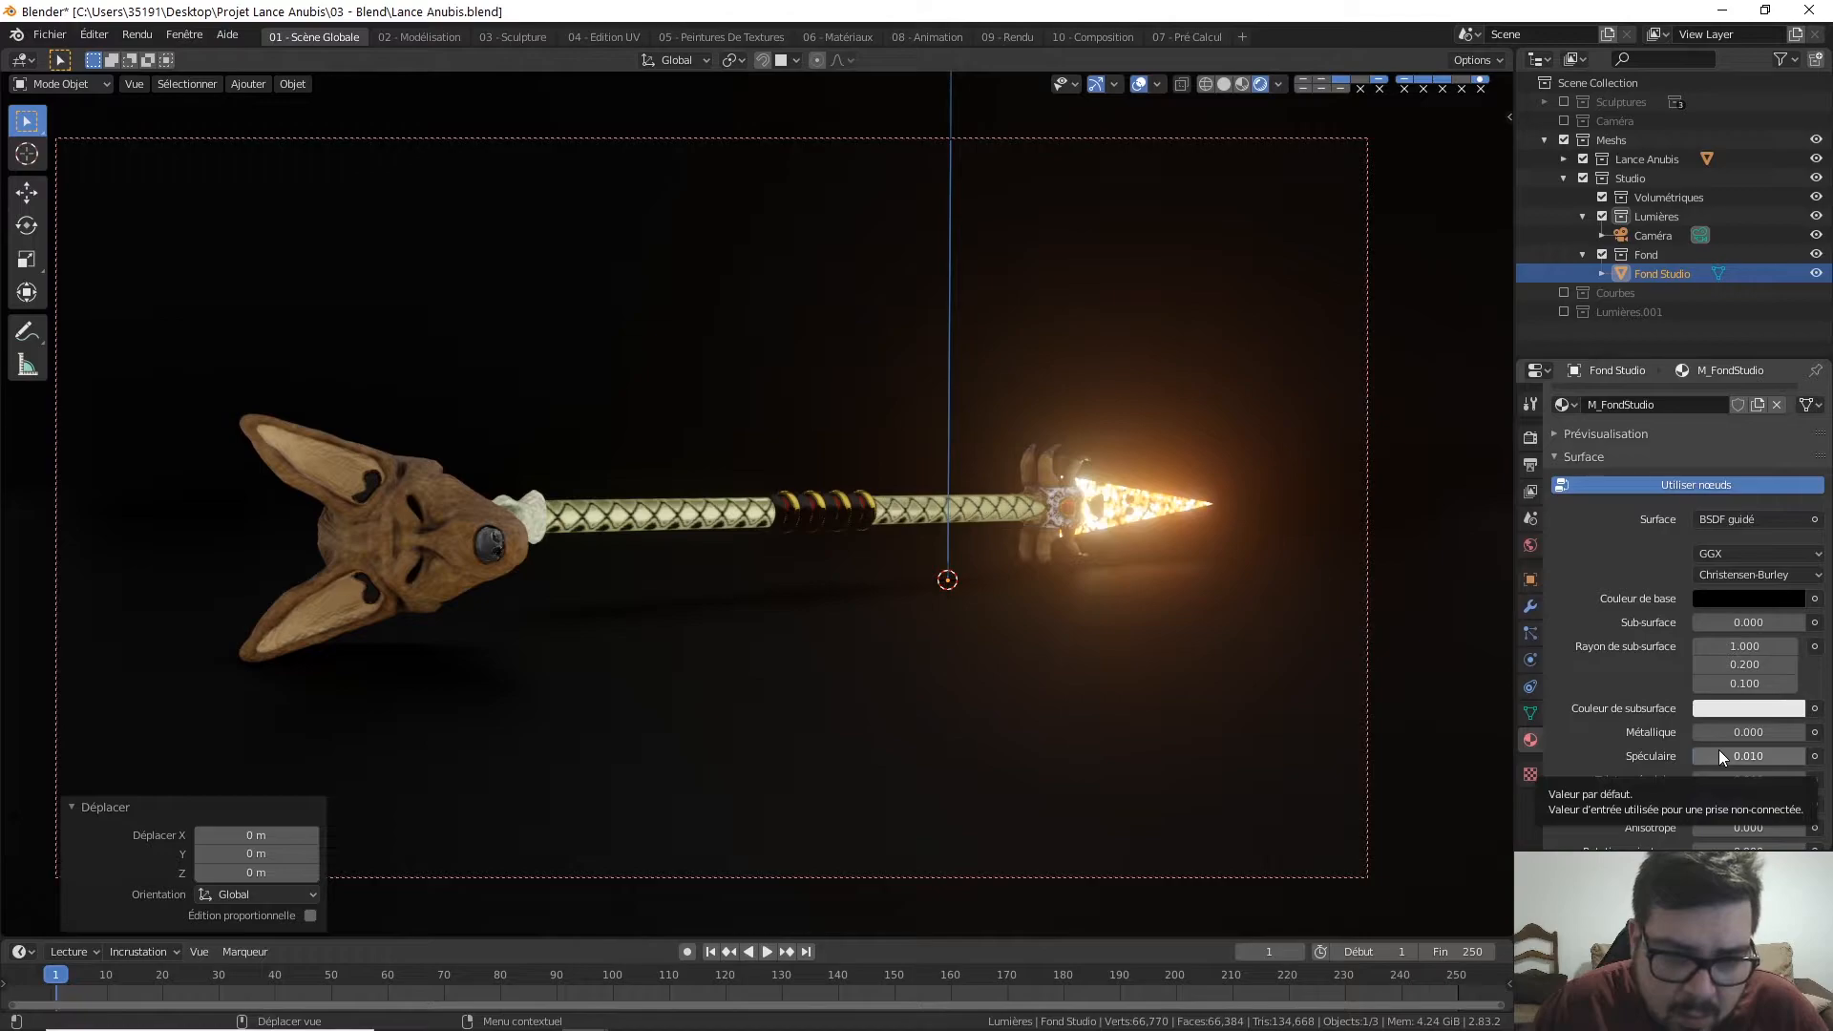
{"action": "left_click", "coordinate": [1719, 748]}
{"action": "type", "text": "0."}
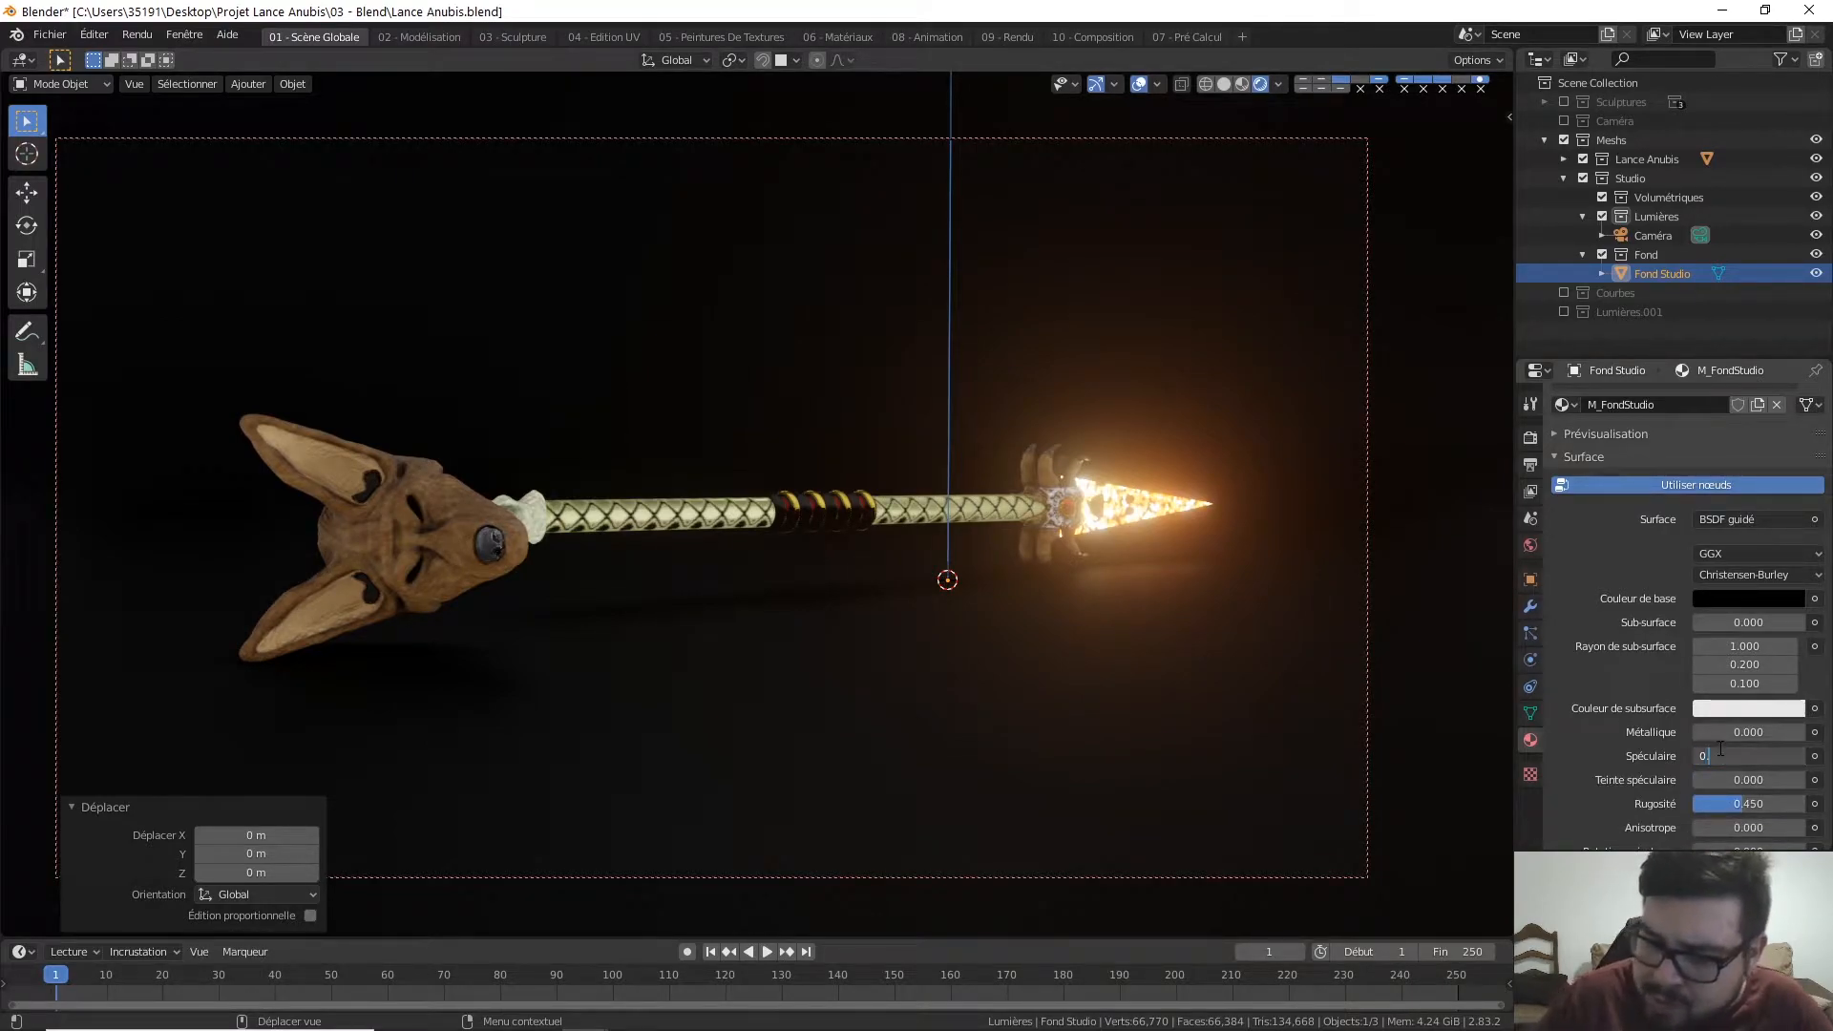
{"action": "type", "text": "025"}
{"action": "key", "text": "Return"}
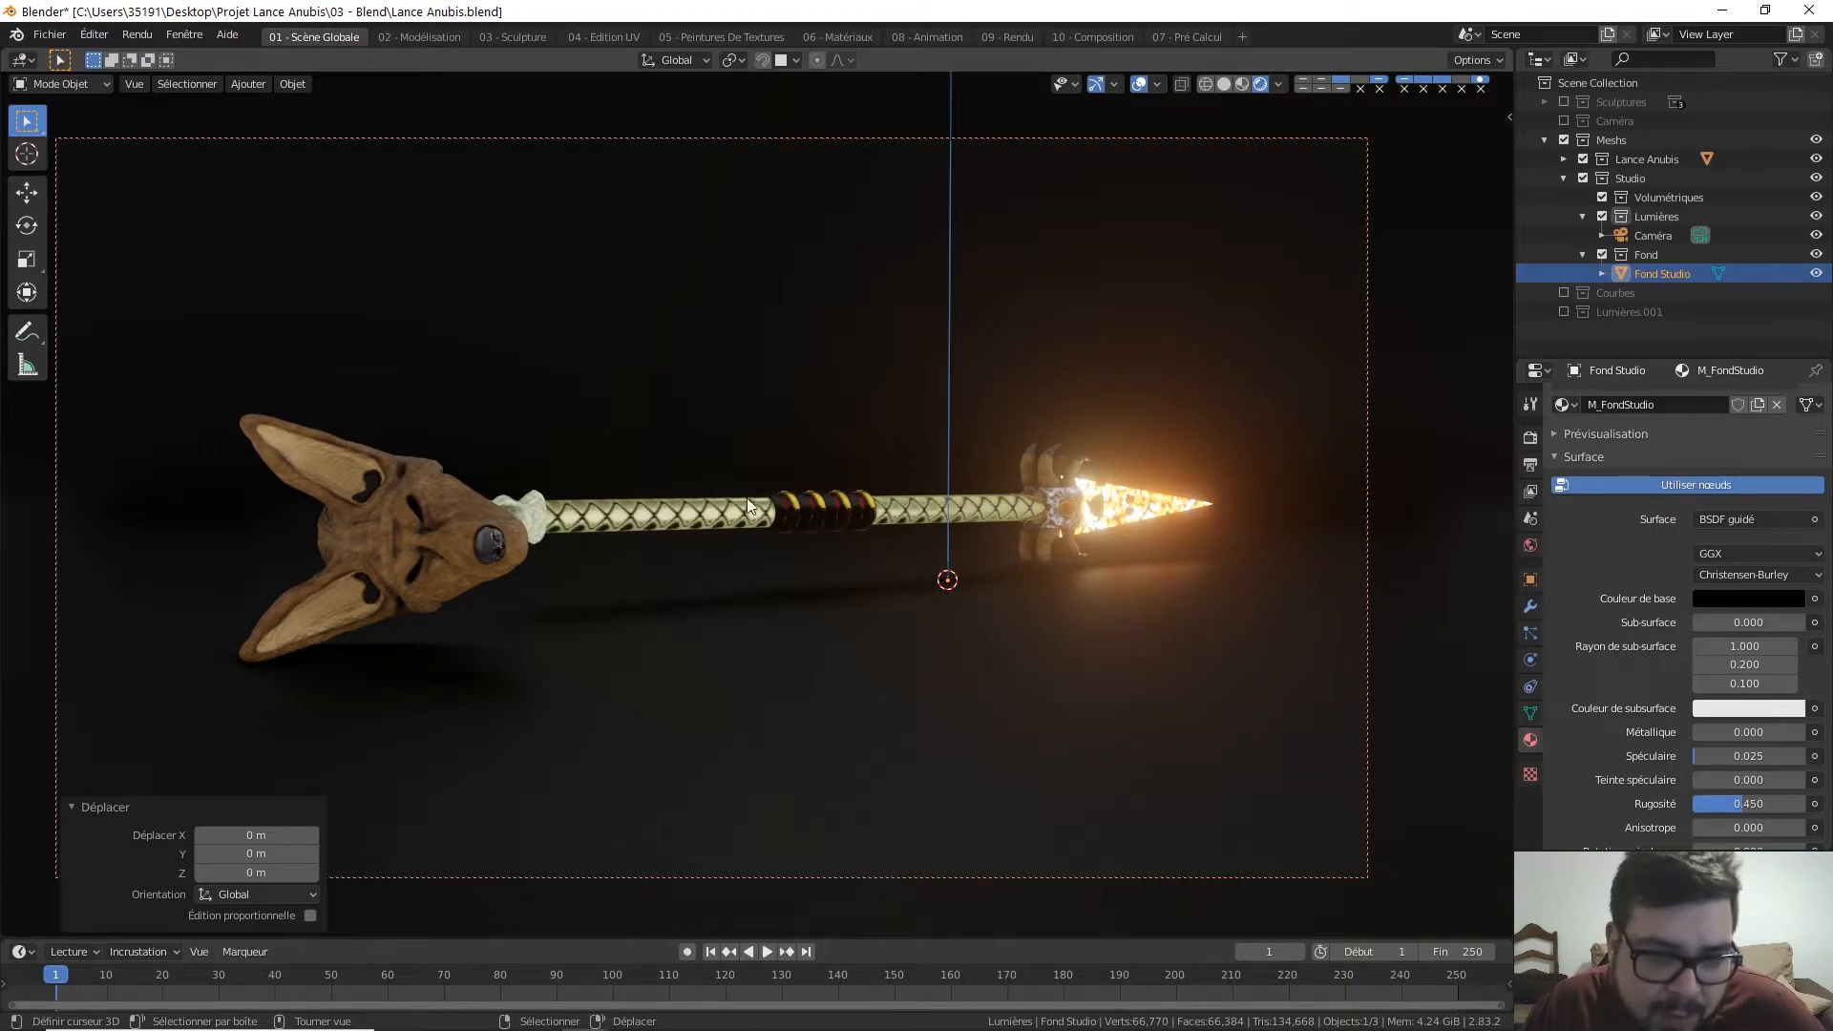
Step: Select the spear and reframe the camera with a slight orbit sideways and downwards, with the viewport tools hidden
{"action": "left_click", "coordinate": [466, 502]}
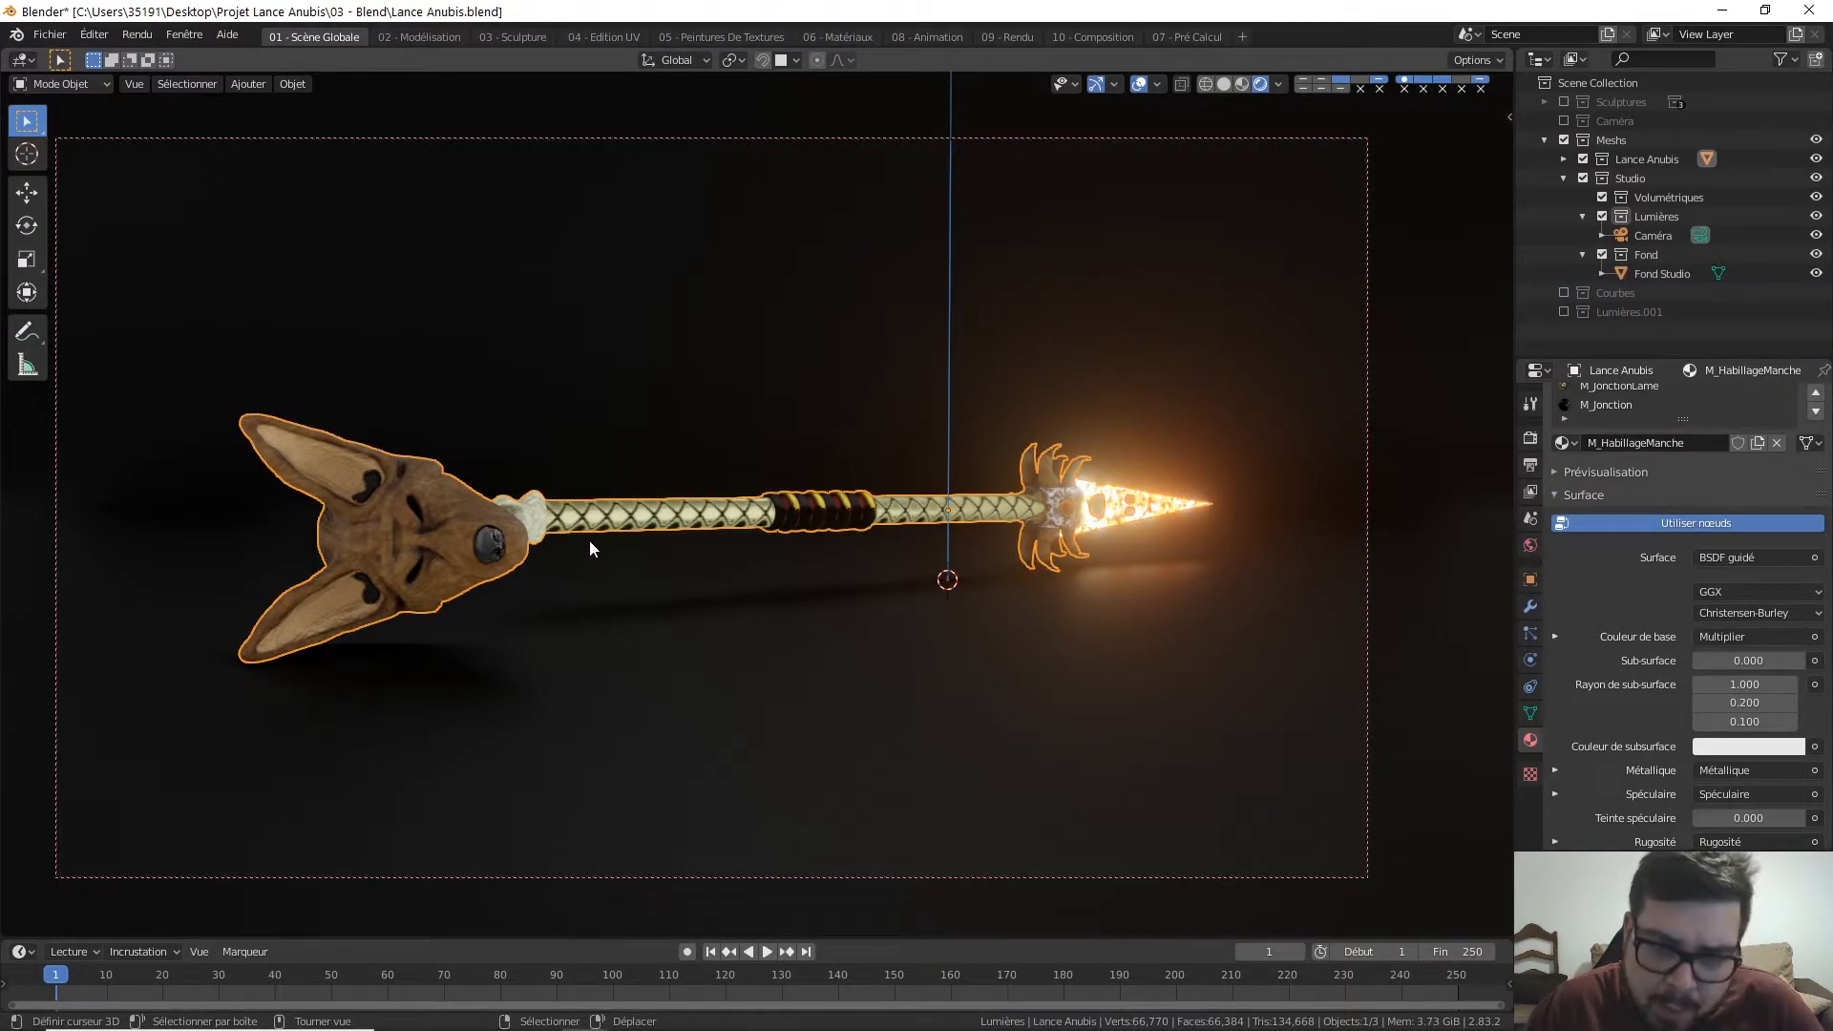
{"action": "middle_click_drag", "start_coordinate": [577, 544], "coordinate": [562, 545]}
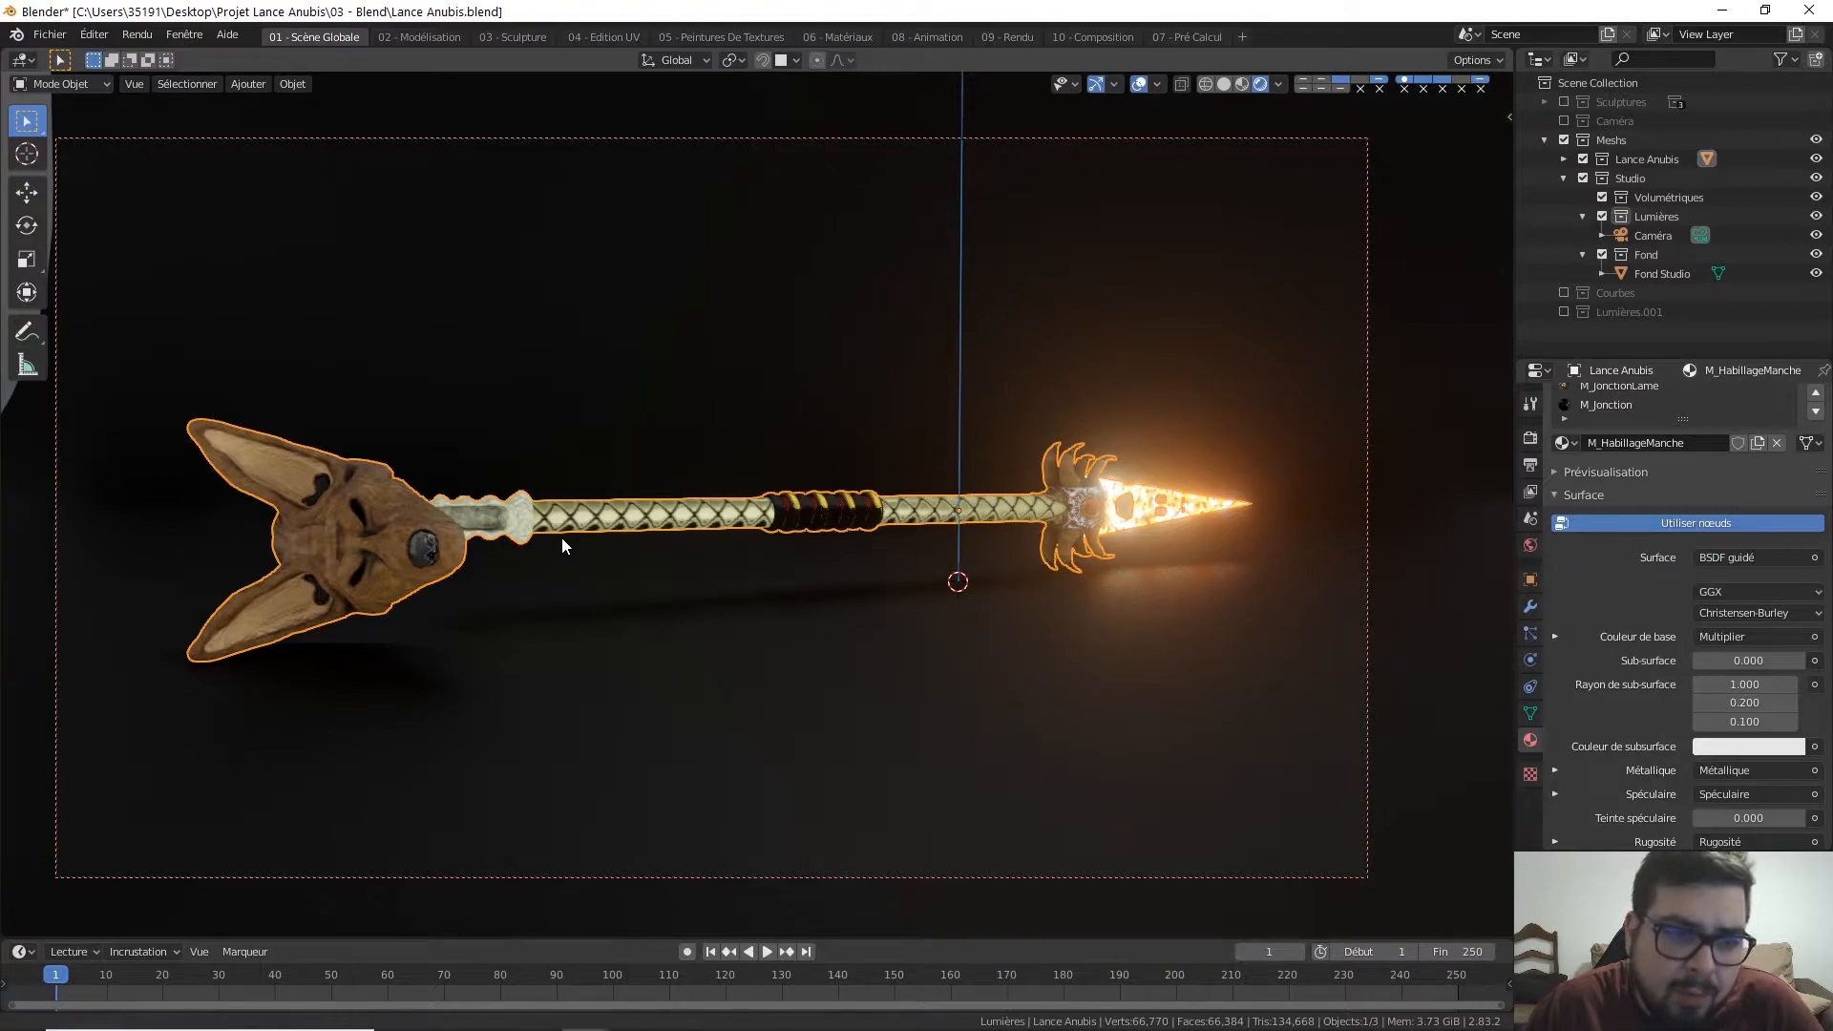
{"action": "key", "text": "t"}
{"action": "mouse_move", "coordinate": [559, 542]}
{"action": "middle_mouse_down"}
{"action": "mouse_move", "coordinate": [539, 541]}
{"action": "mouse_move", "coordinate": [547, 511]}
{"action": "middle_mouse_up"}
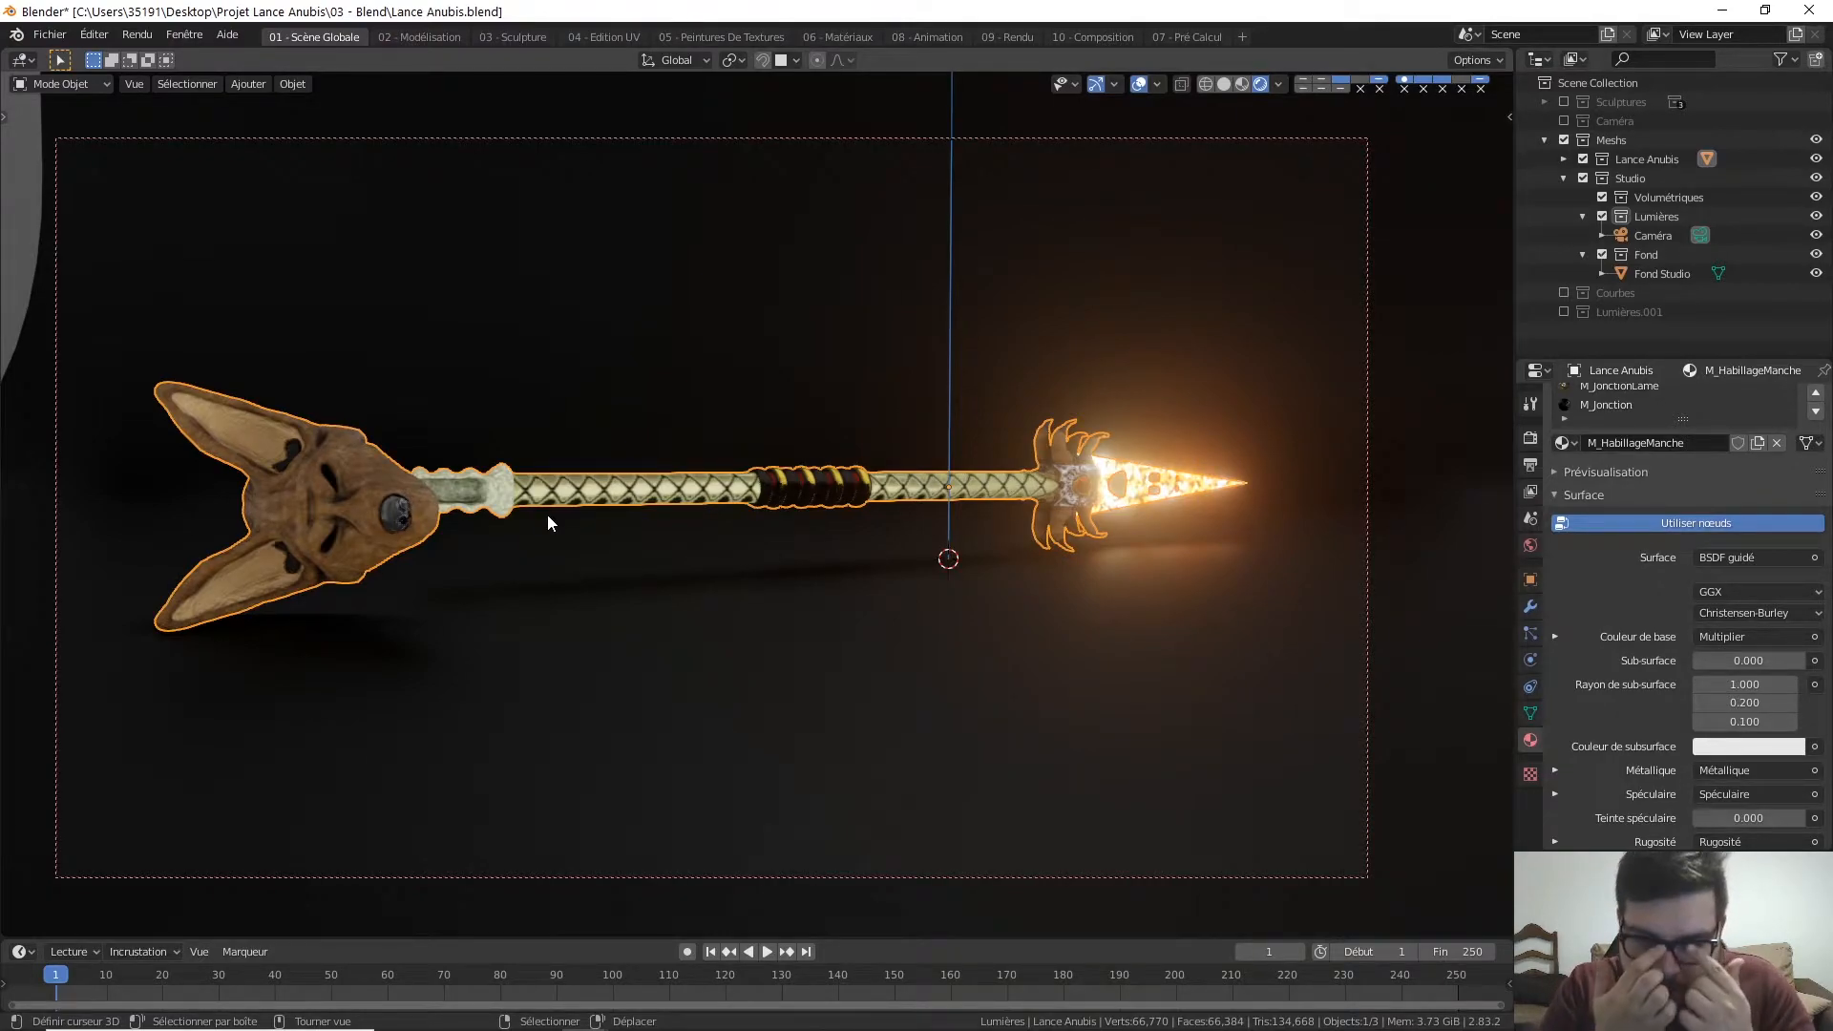
Step: Leave the camera view and add a 2 m cube at the world origin around the spear
{"action": "key", "text": "KP_0"}
{"action": "key", "text": "shift+a"}
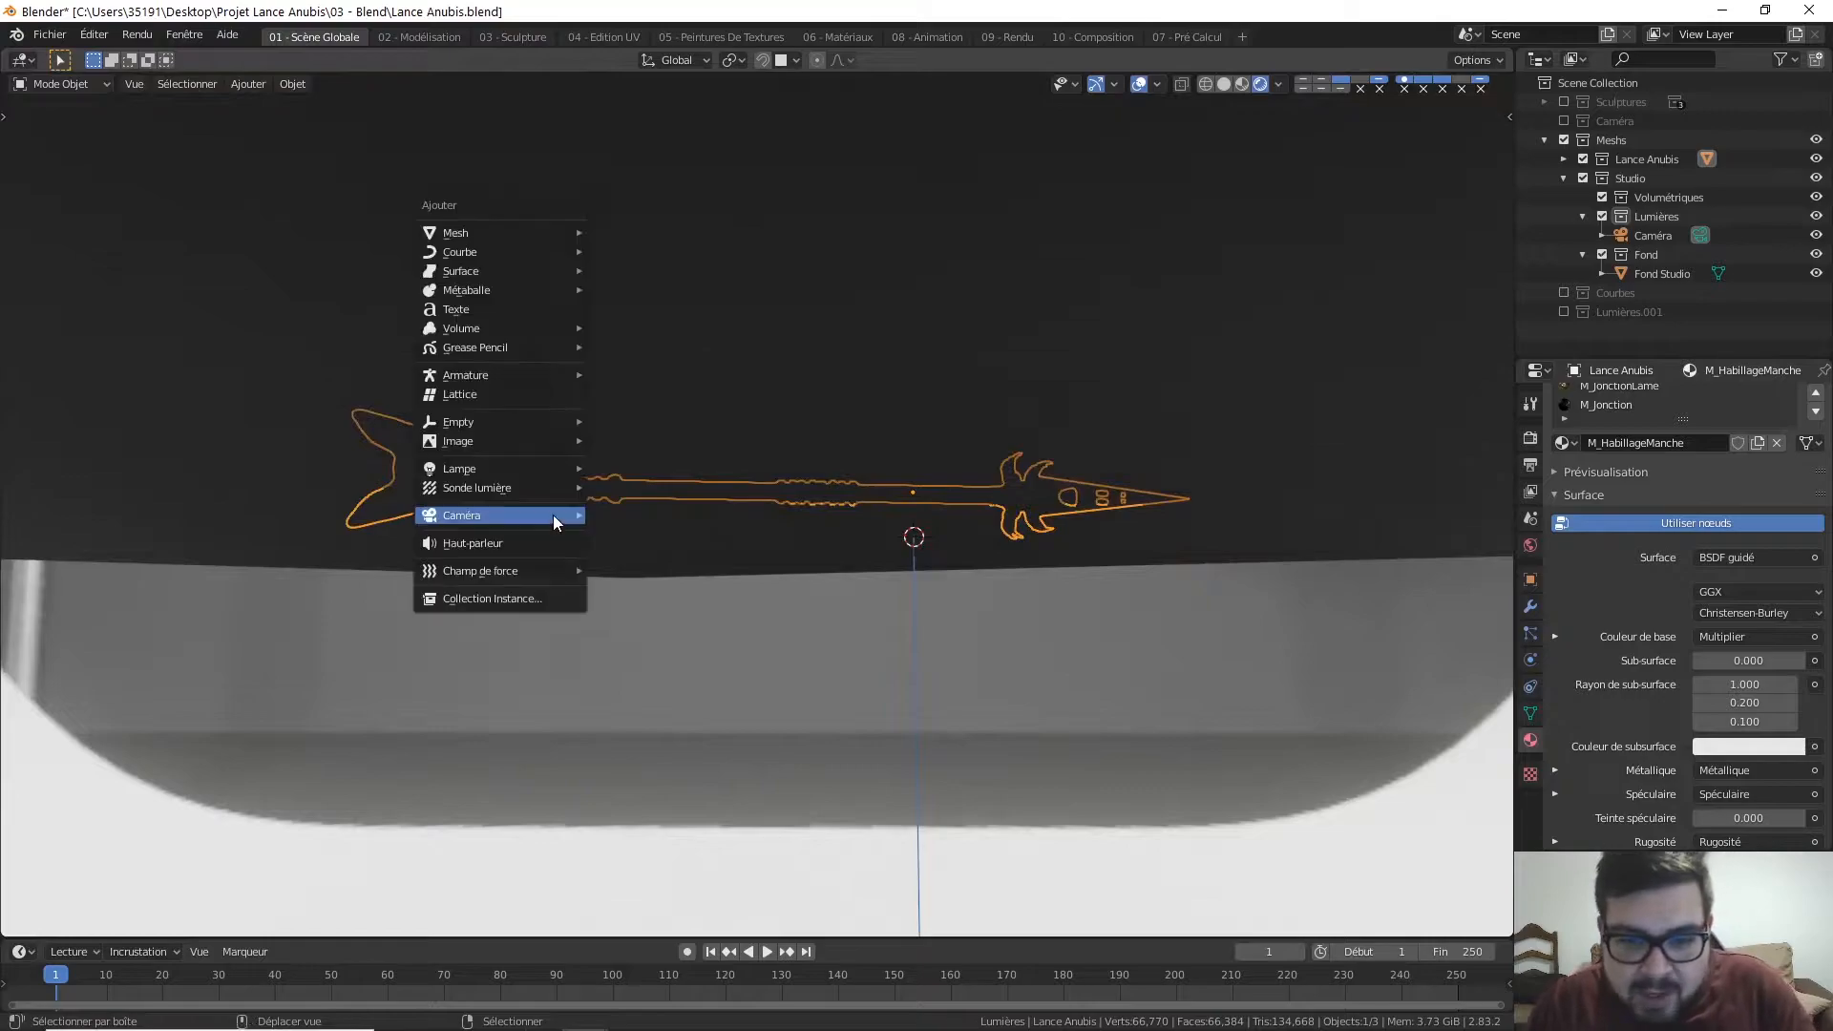
{"action": "mouse_move", "coordinate": [548, 229]}
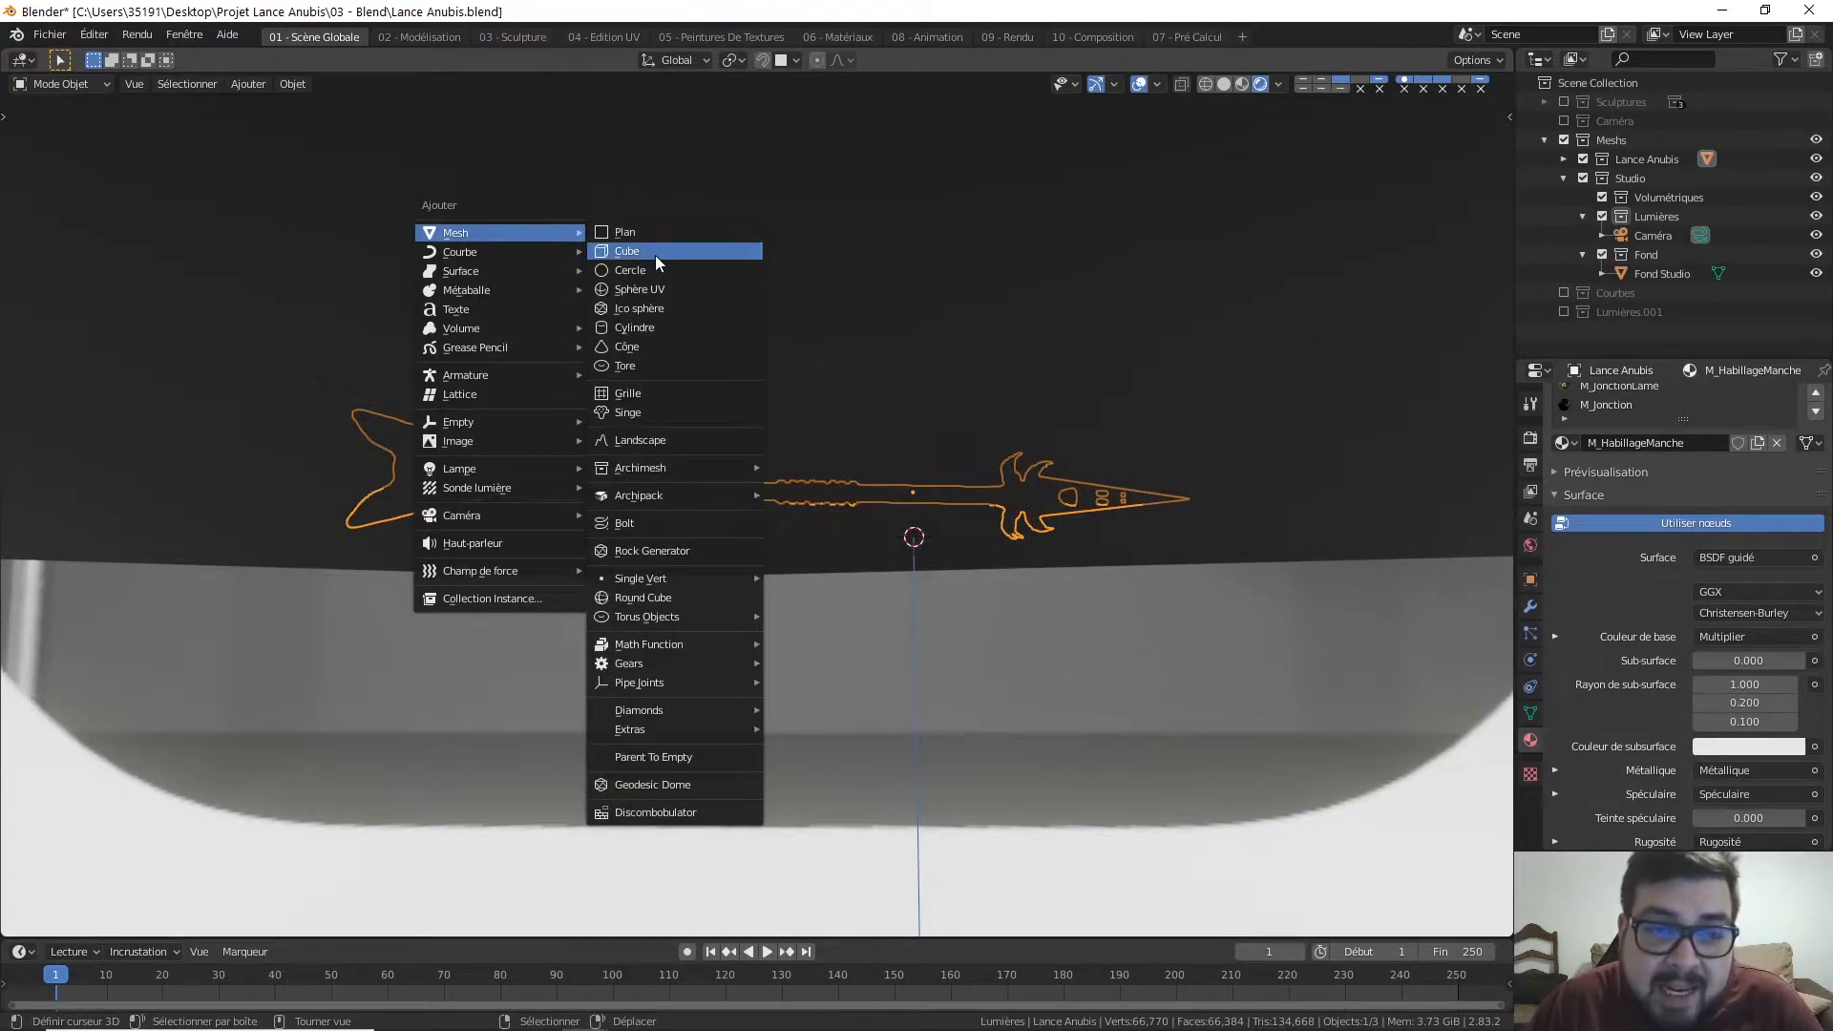
{"action": "left_click", "coordinate": [655, 251]}
{"action": "scroll", "coordinate": [844, 437], "scroll_direction": "down", "scroll_amount": 3}
{"action": "middle_click_drag", "start_coordinate": [844, 409], "coordinate": [942, 502]}
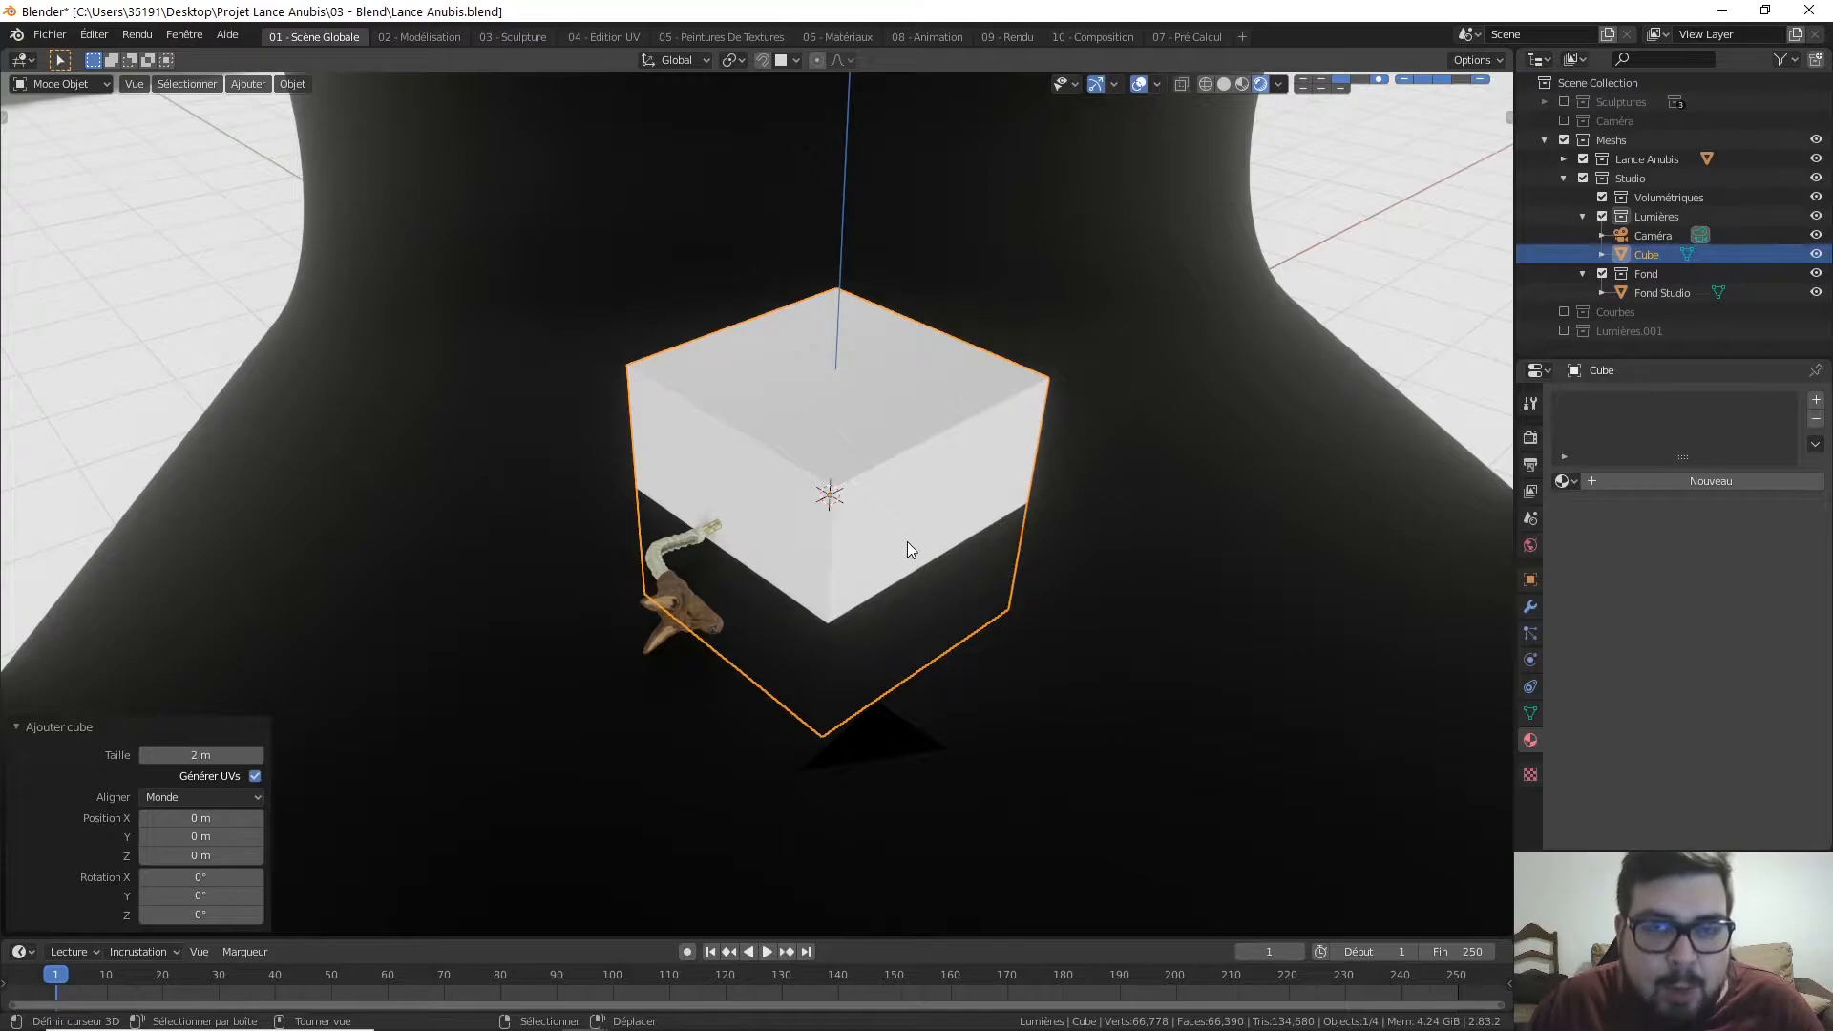
{"action": "scroll", "coordinate": [909, 540], "scroll_direction": "down", "scroll_amount": 3}
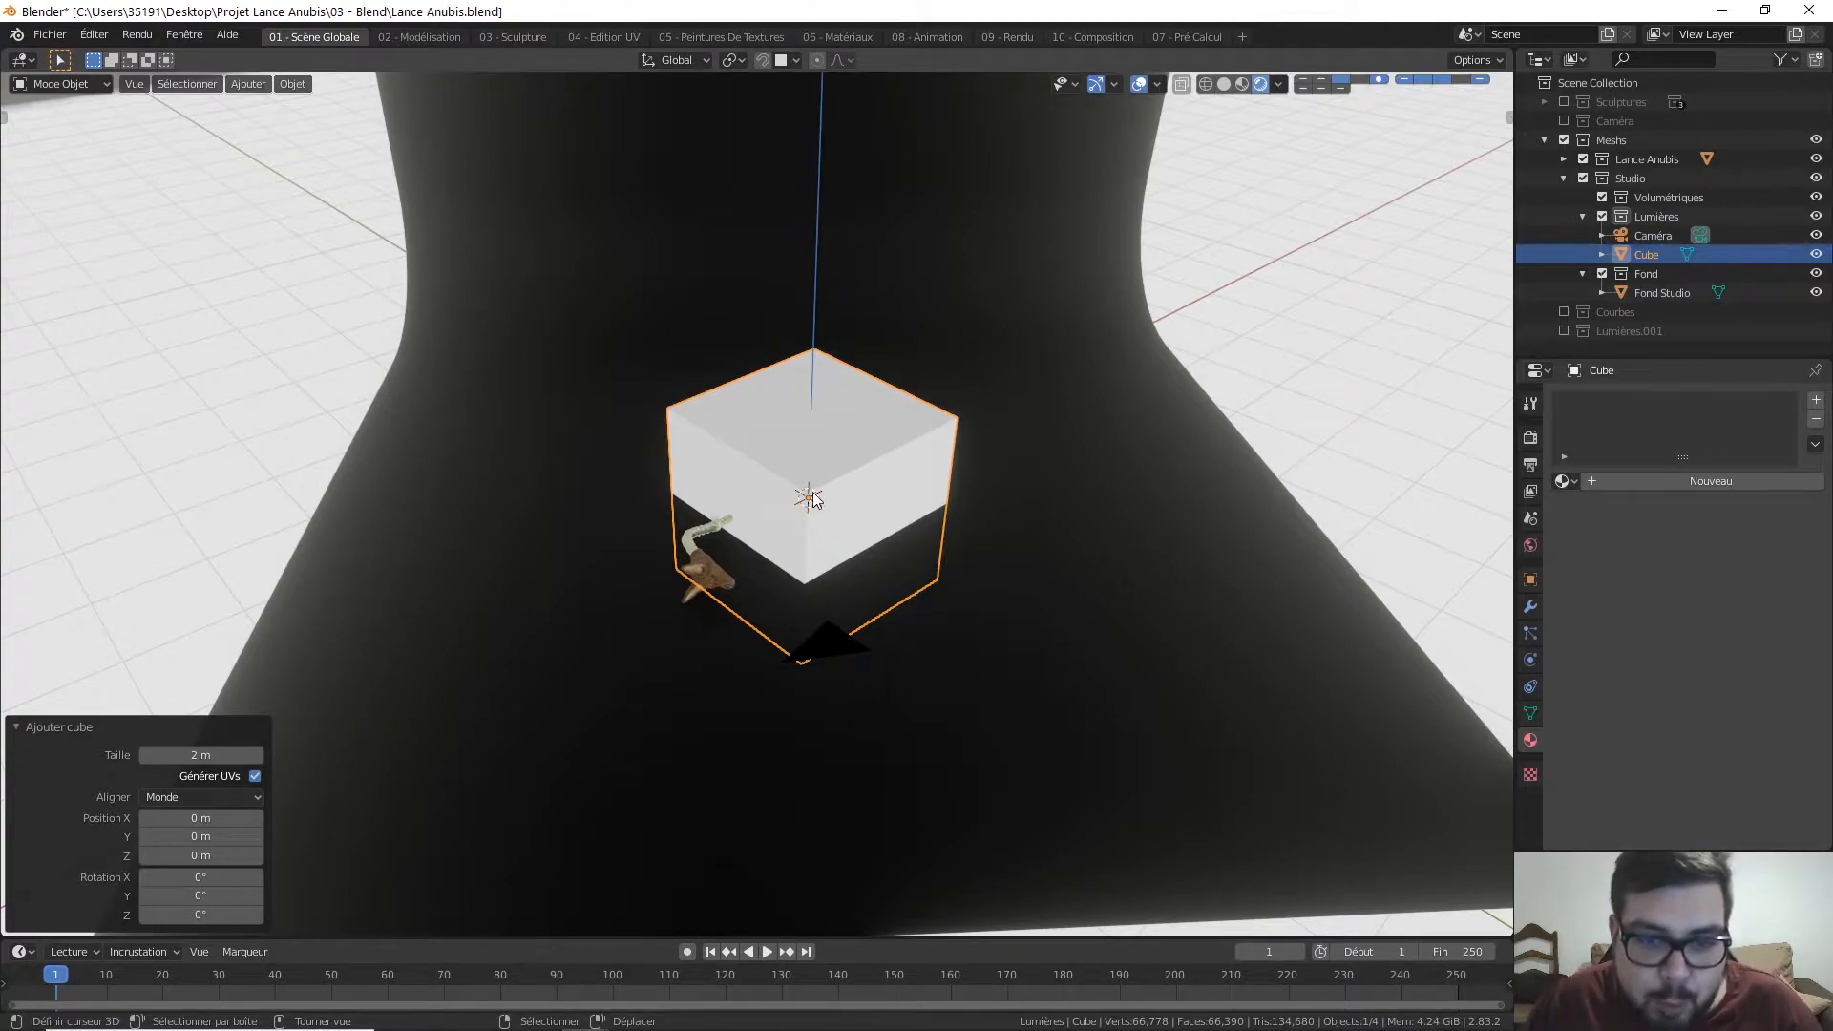
{"action": "middle_click_drag", "start_coordinate": [765, 558], "coordinate": [852, 516]}
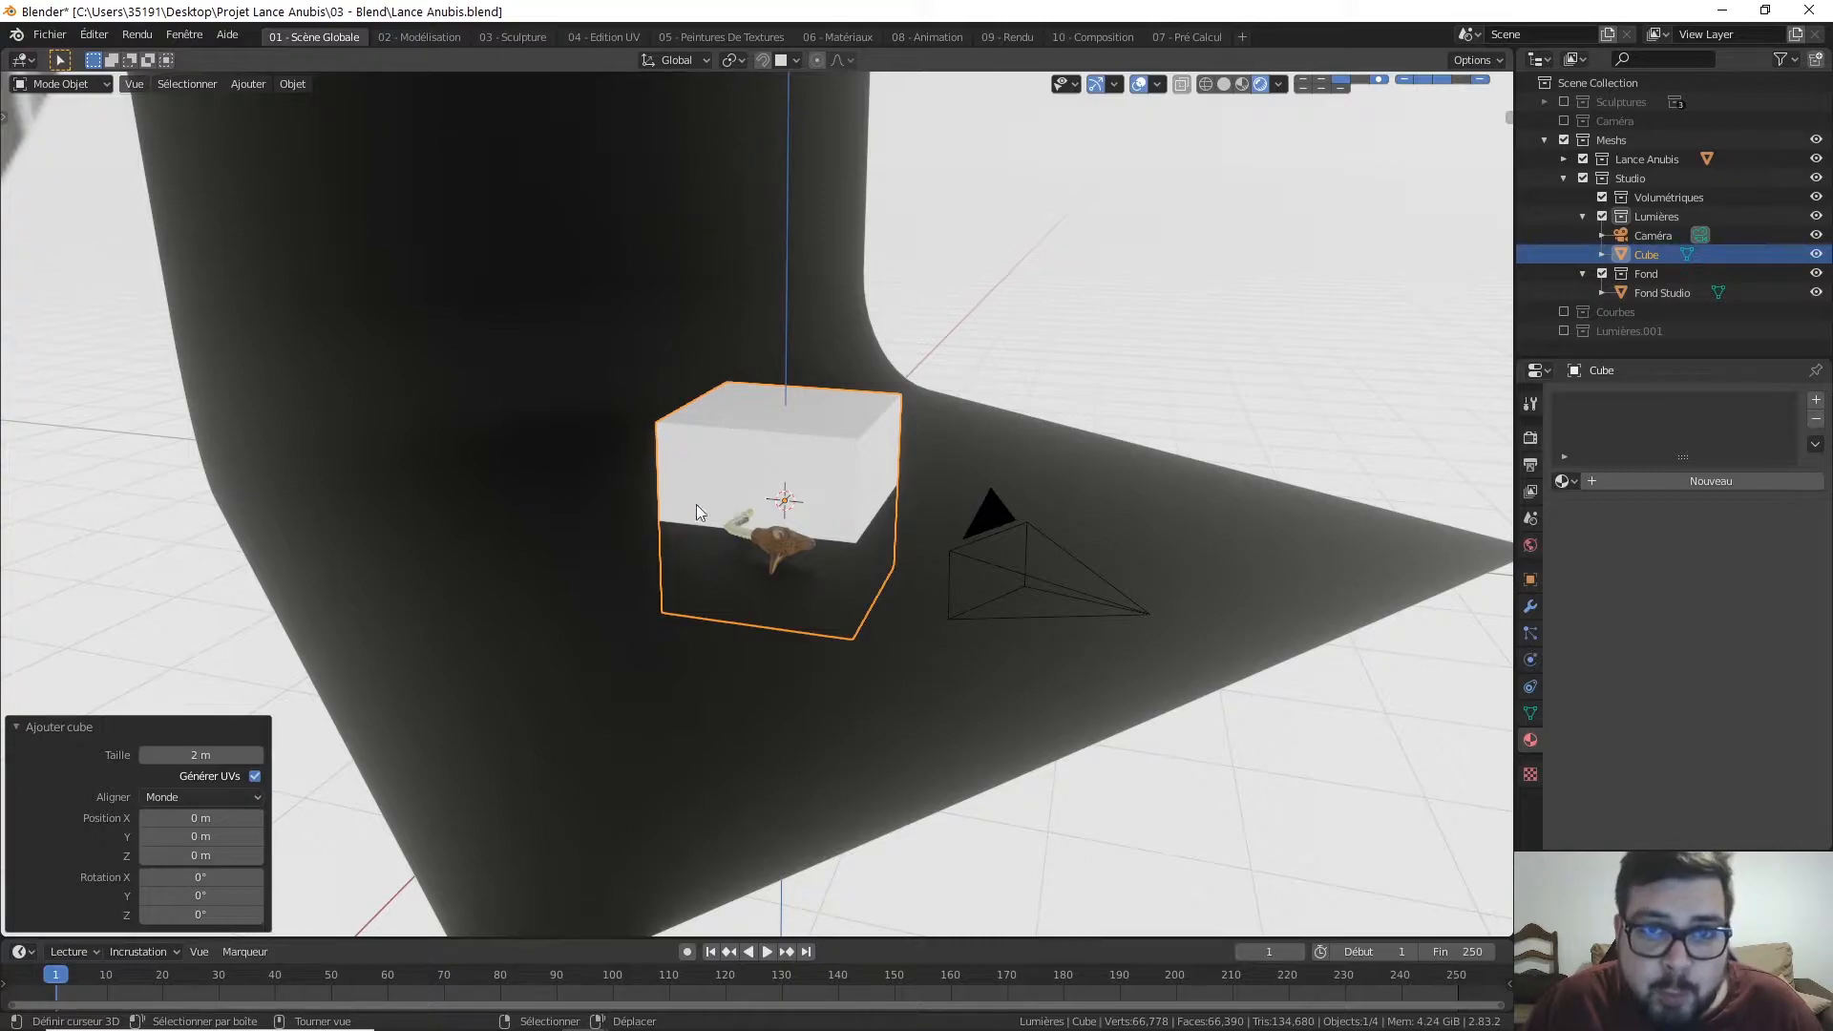
Step: Create a new material on the cube and name it M_Volumétriques
{"action": "left_click", "coordinate": [1688, 479]}
{"action": "double_click", "coordinate": [1666, 480]}
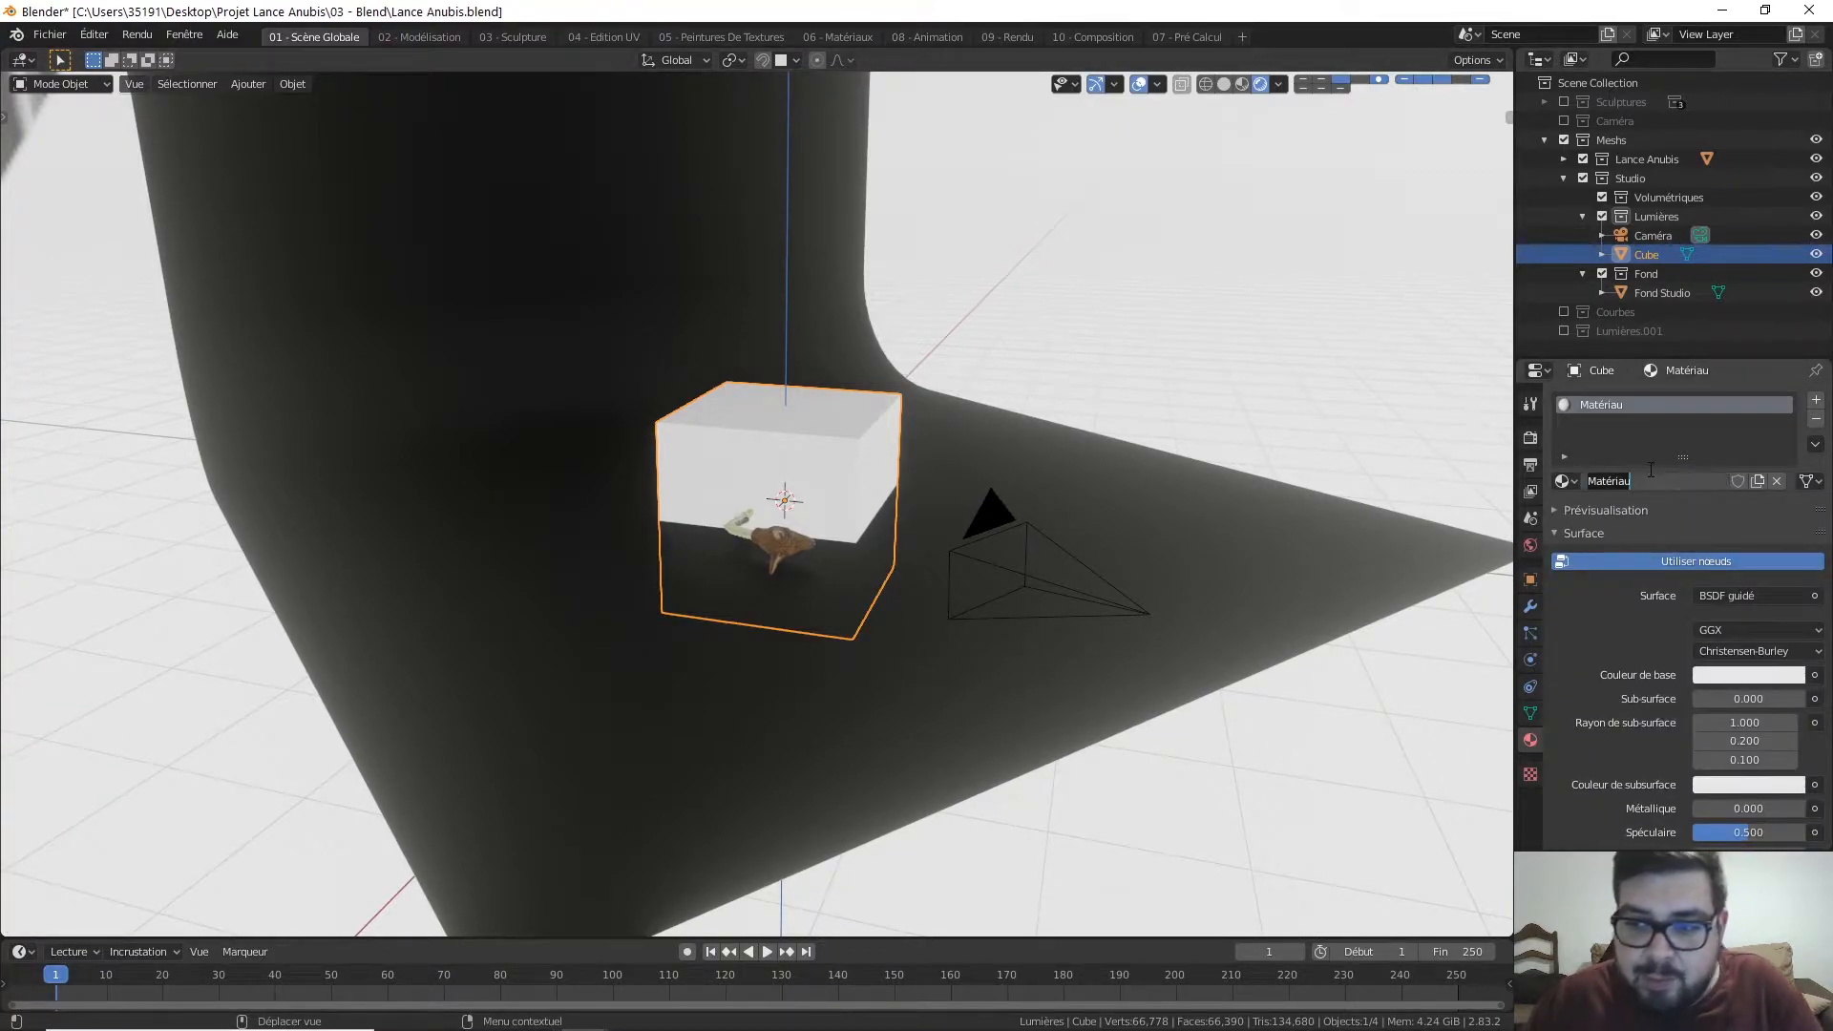
{"action": "type", "text": "M_cu"}
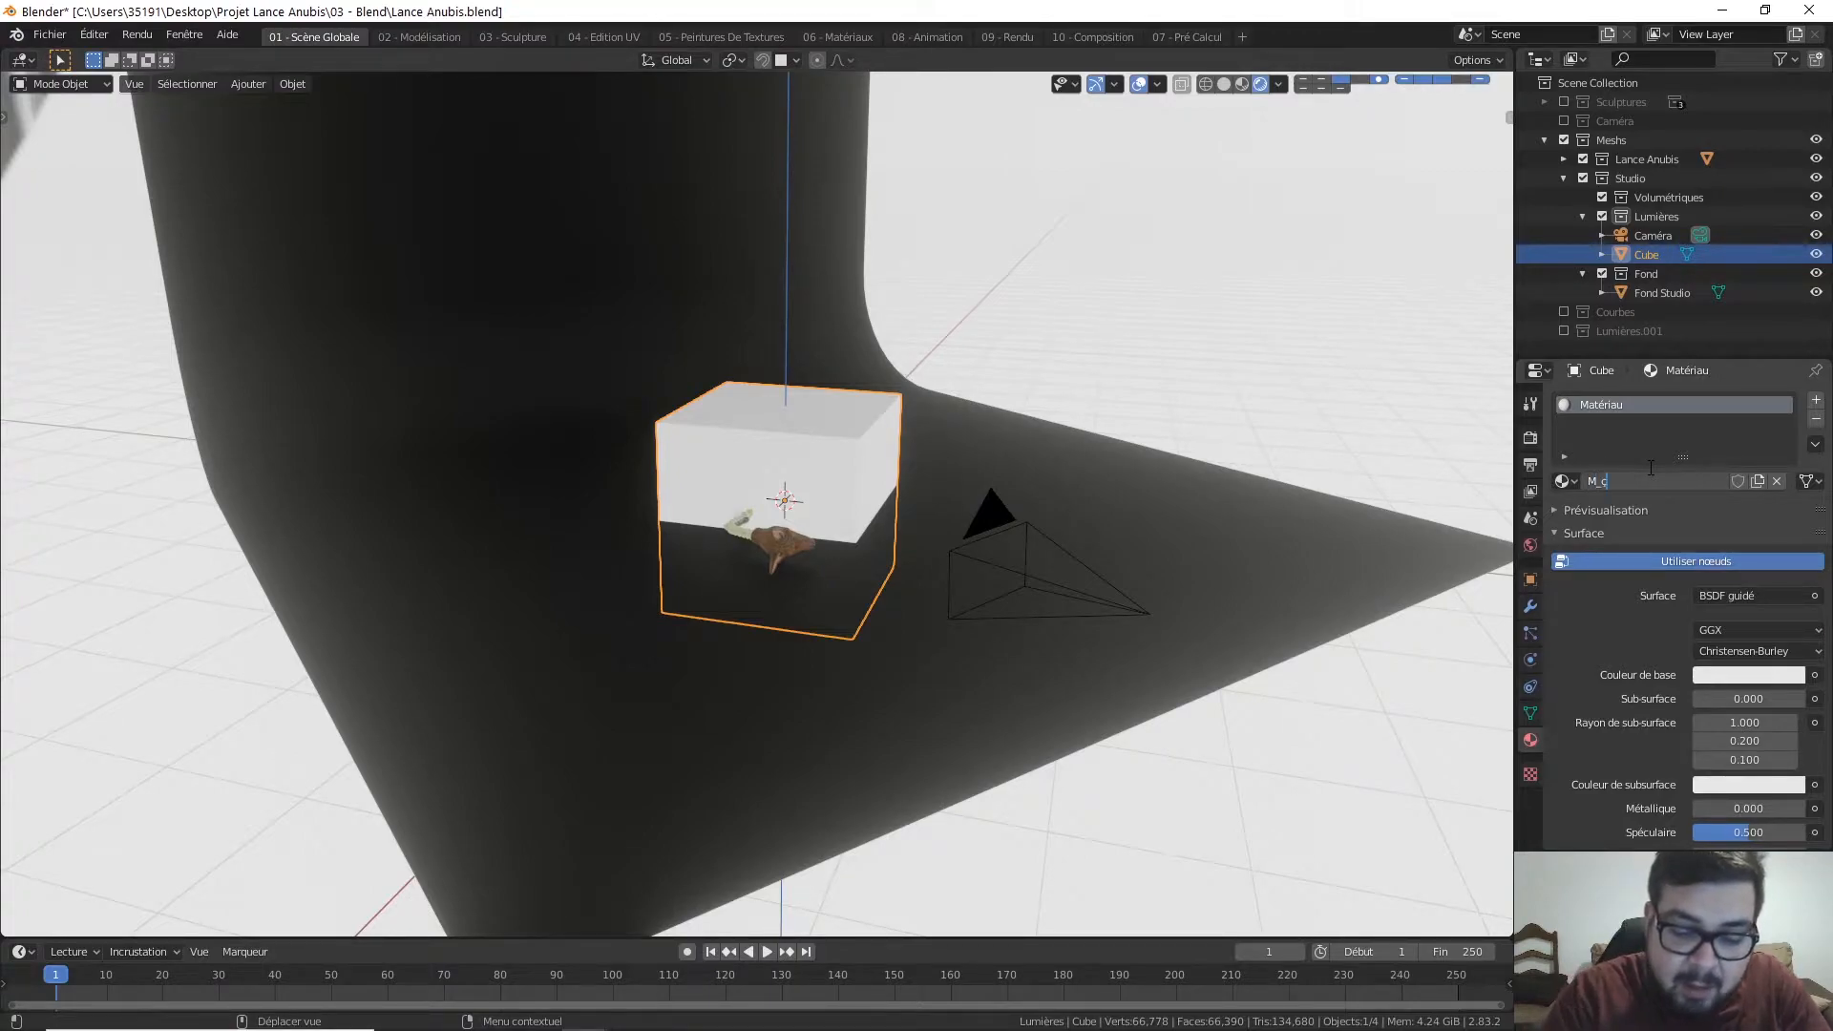
{"action": "key", "text": "BackSpace"}
{"action": "key", "text": "BackSpace"}
{"action": "key", "text": "BackSpace"}
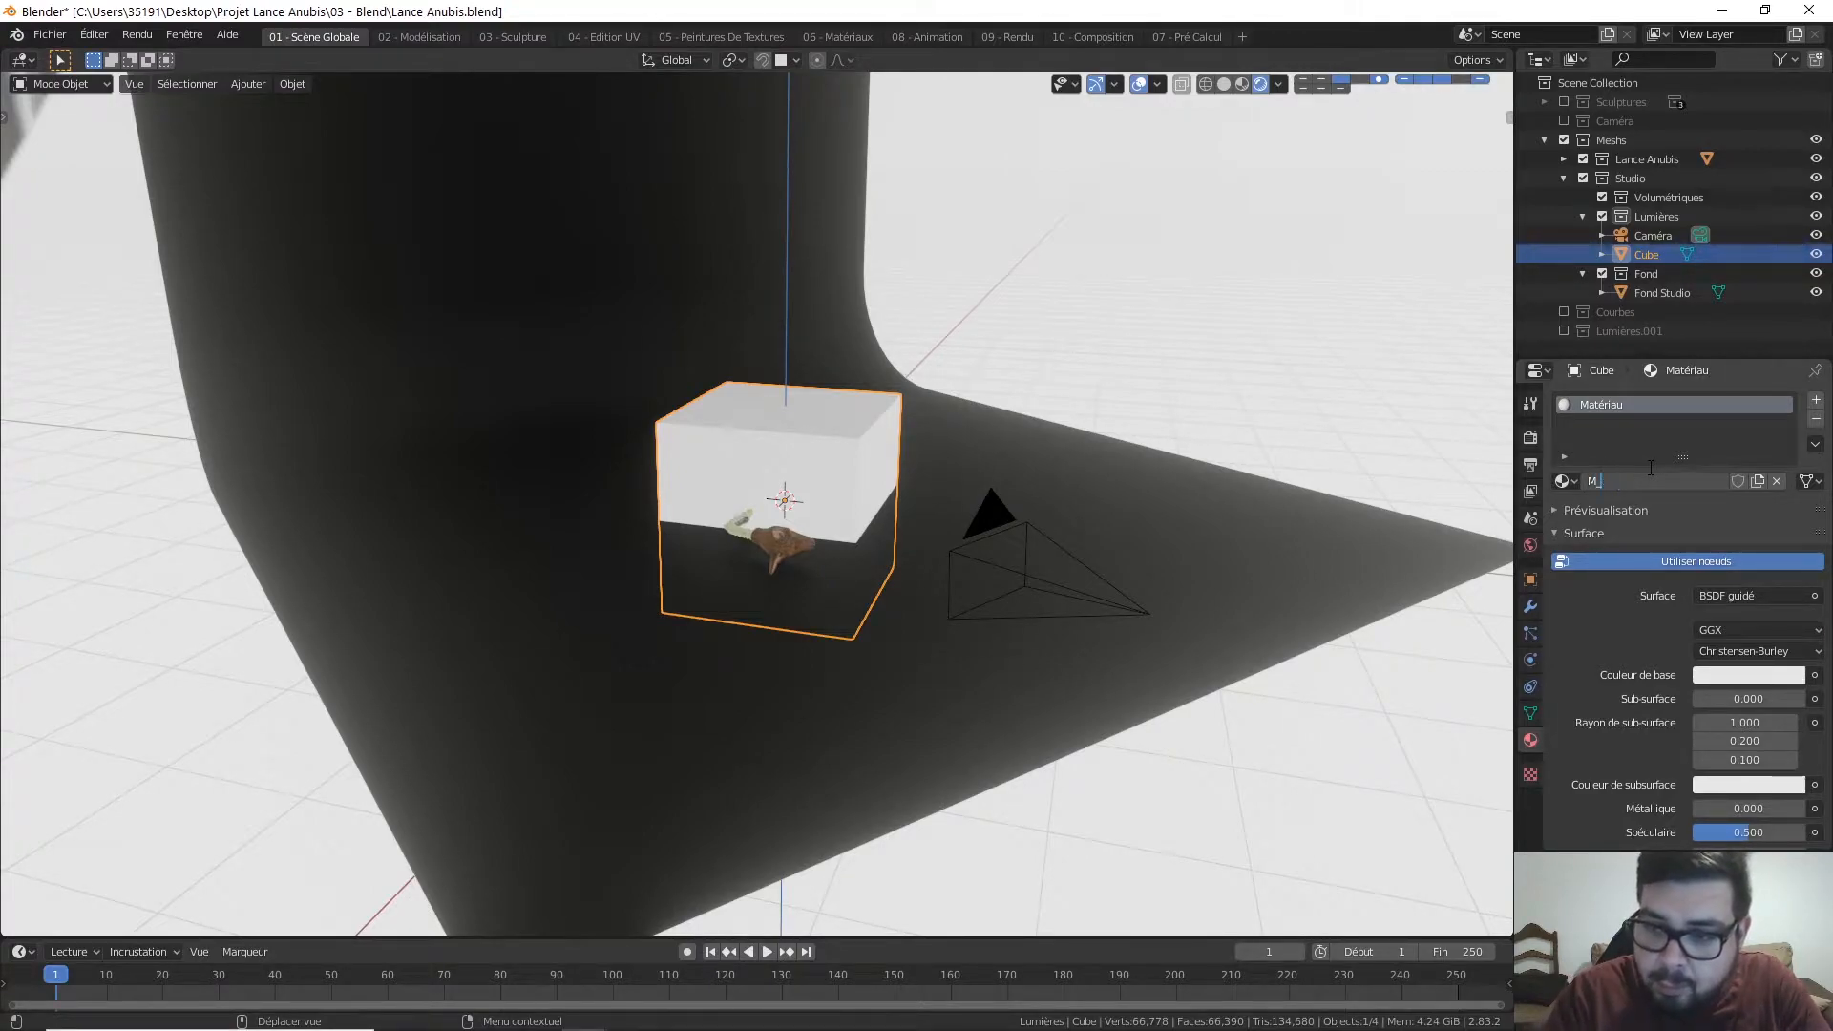
{"action": "type", "text": "_Volumé"}
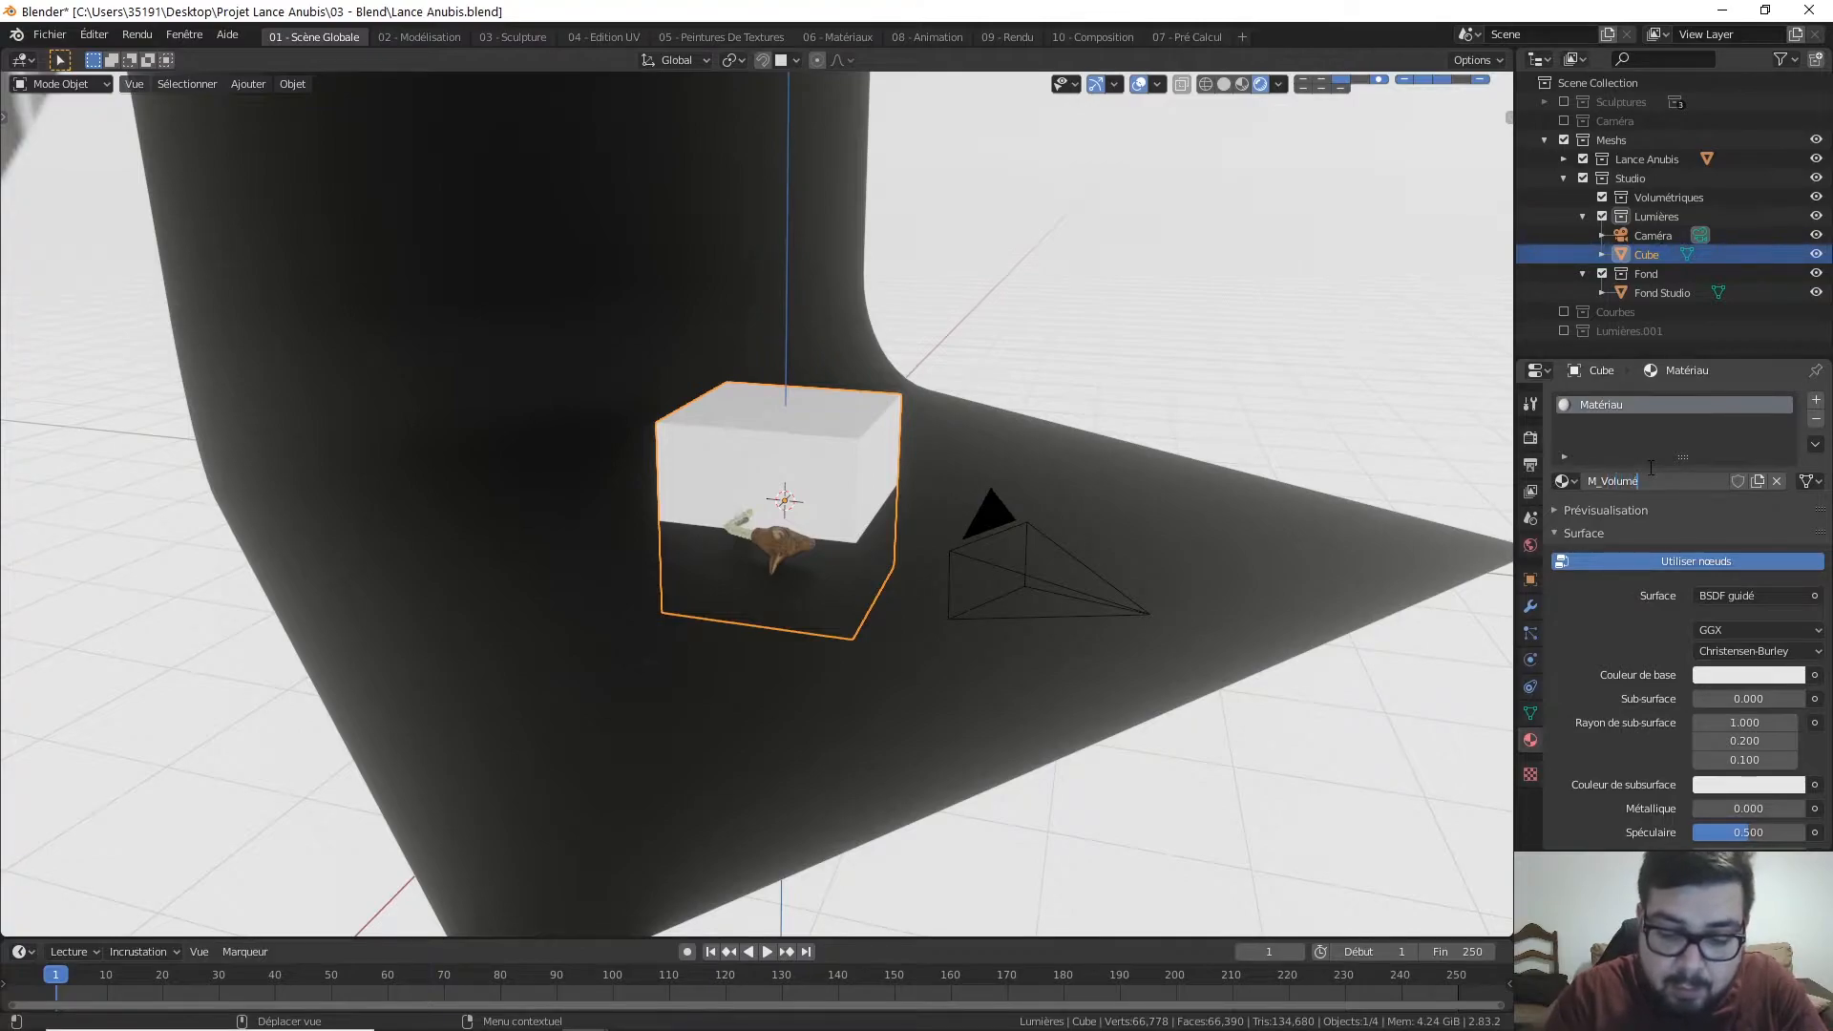
{"action": "type", "text": "triques"}
{"action": "key", "text": "Return"}
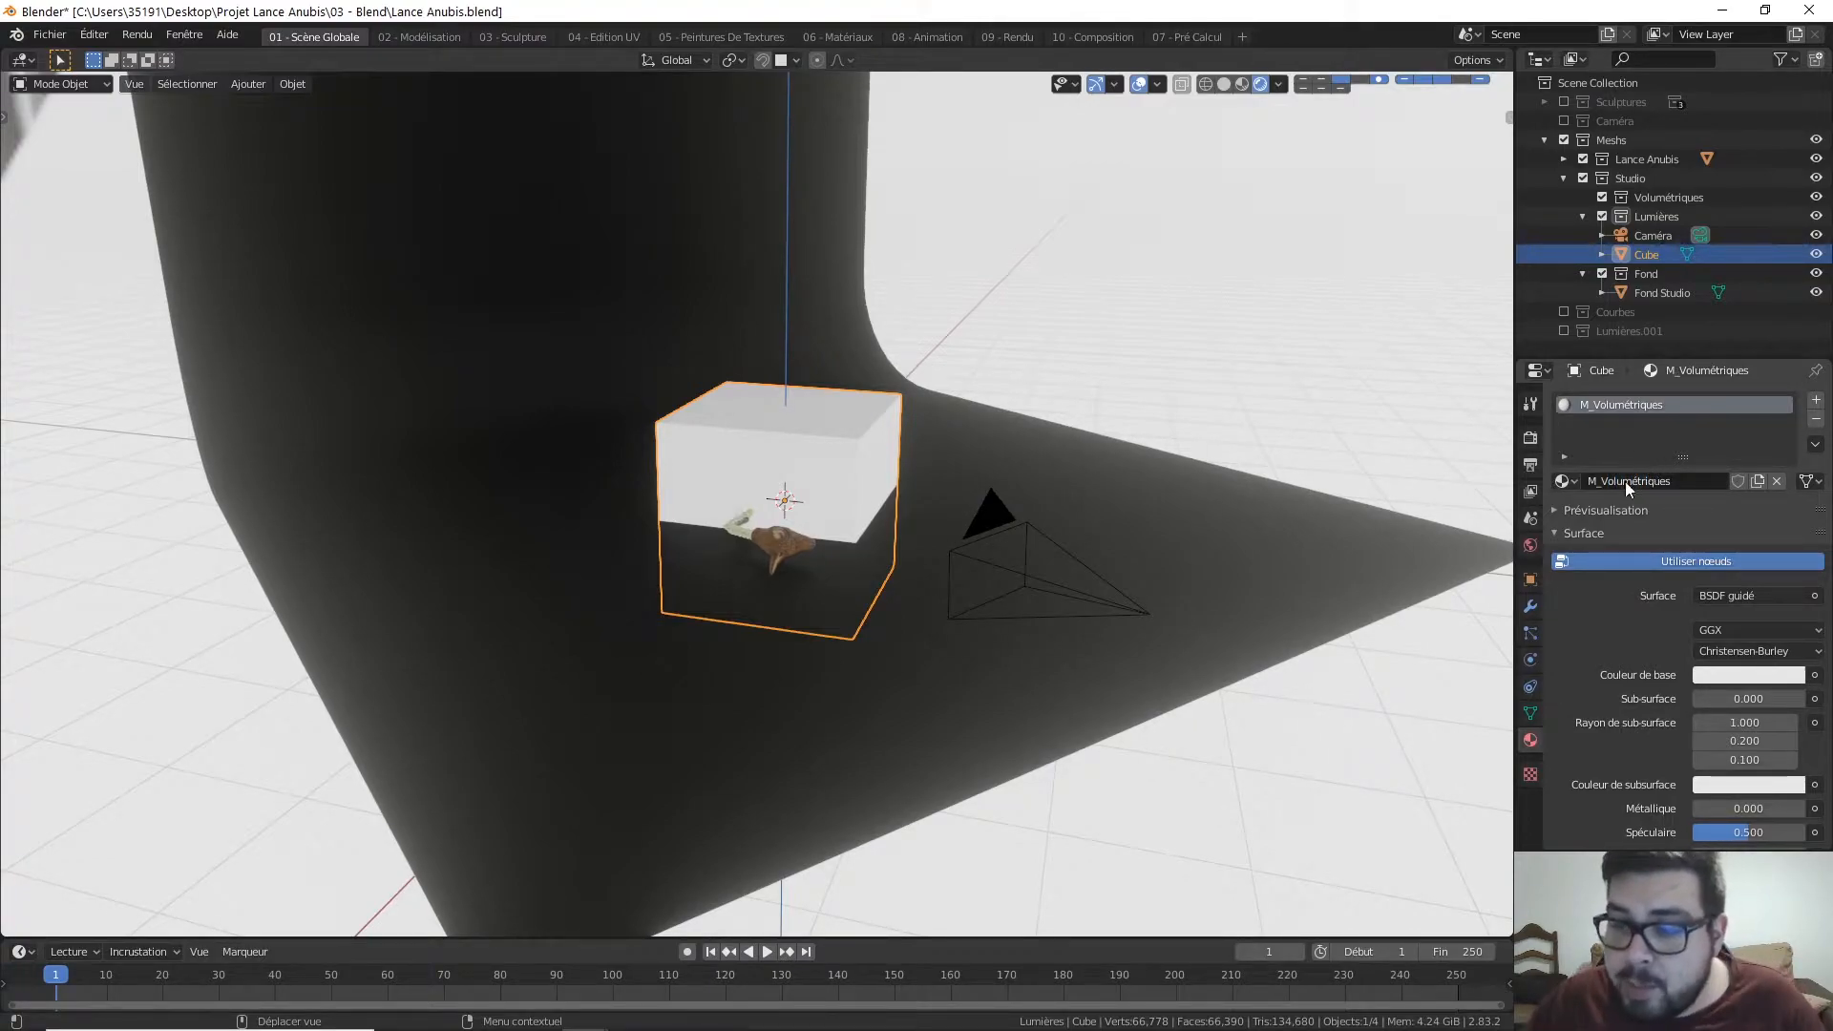
Step: Change the cube's shader to Principled Volume and reconnect it to the material output's Volume input in the node editor
{"action": "left_click", "coordinate": [1755, 600]}
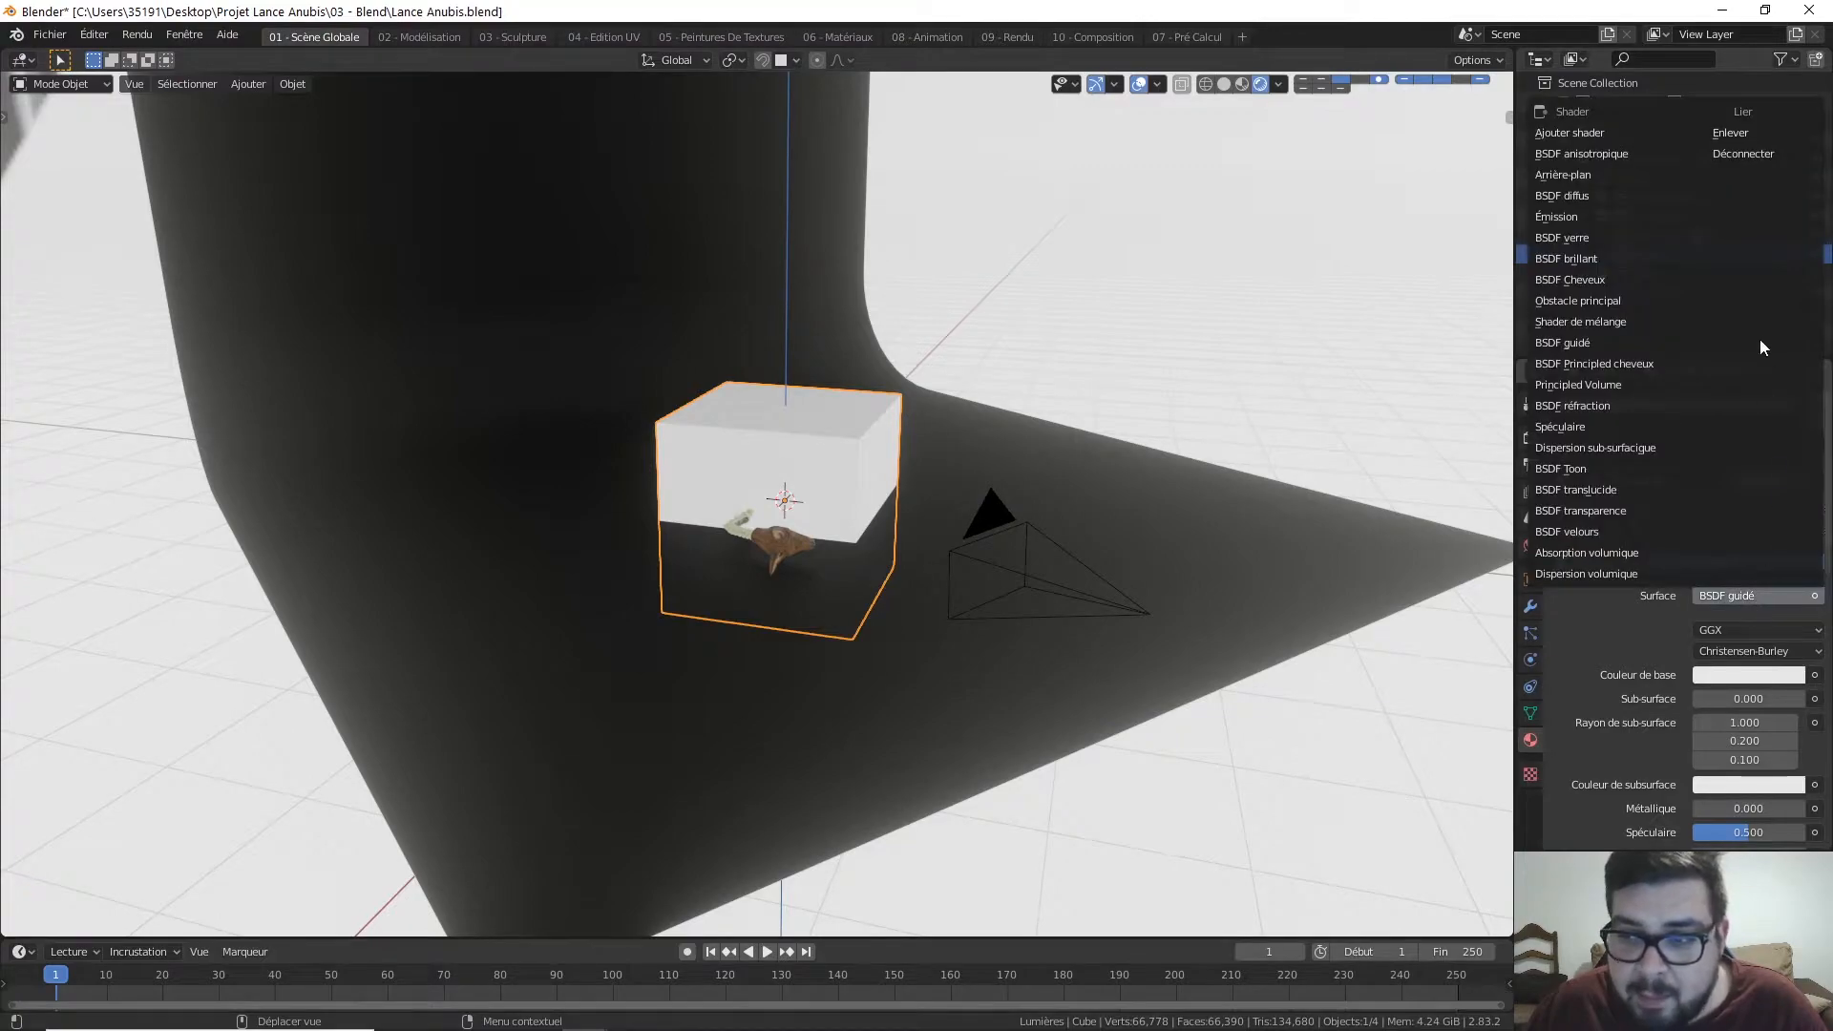
{"action": "left_click", "coordinate": [1591, 387]}
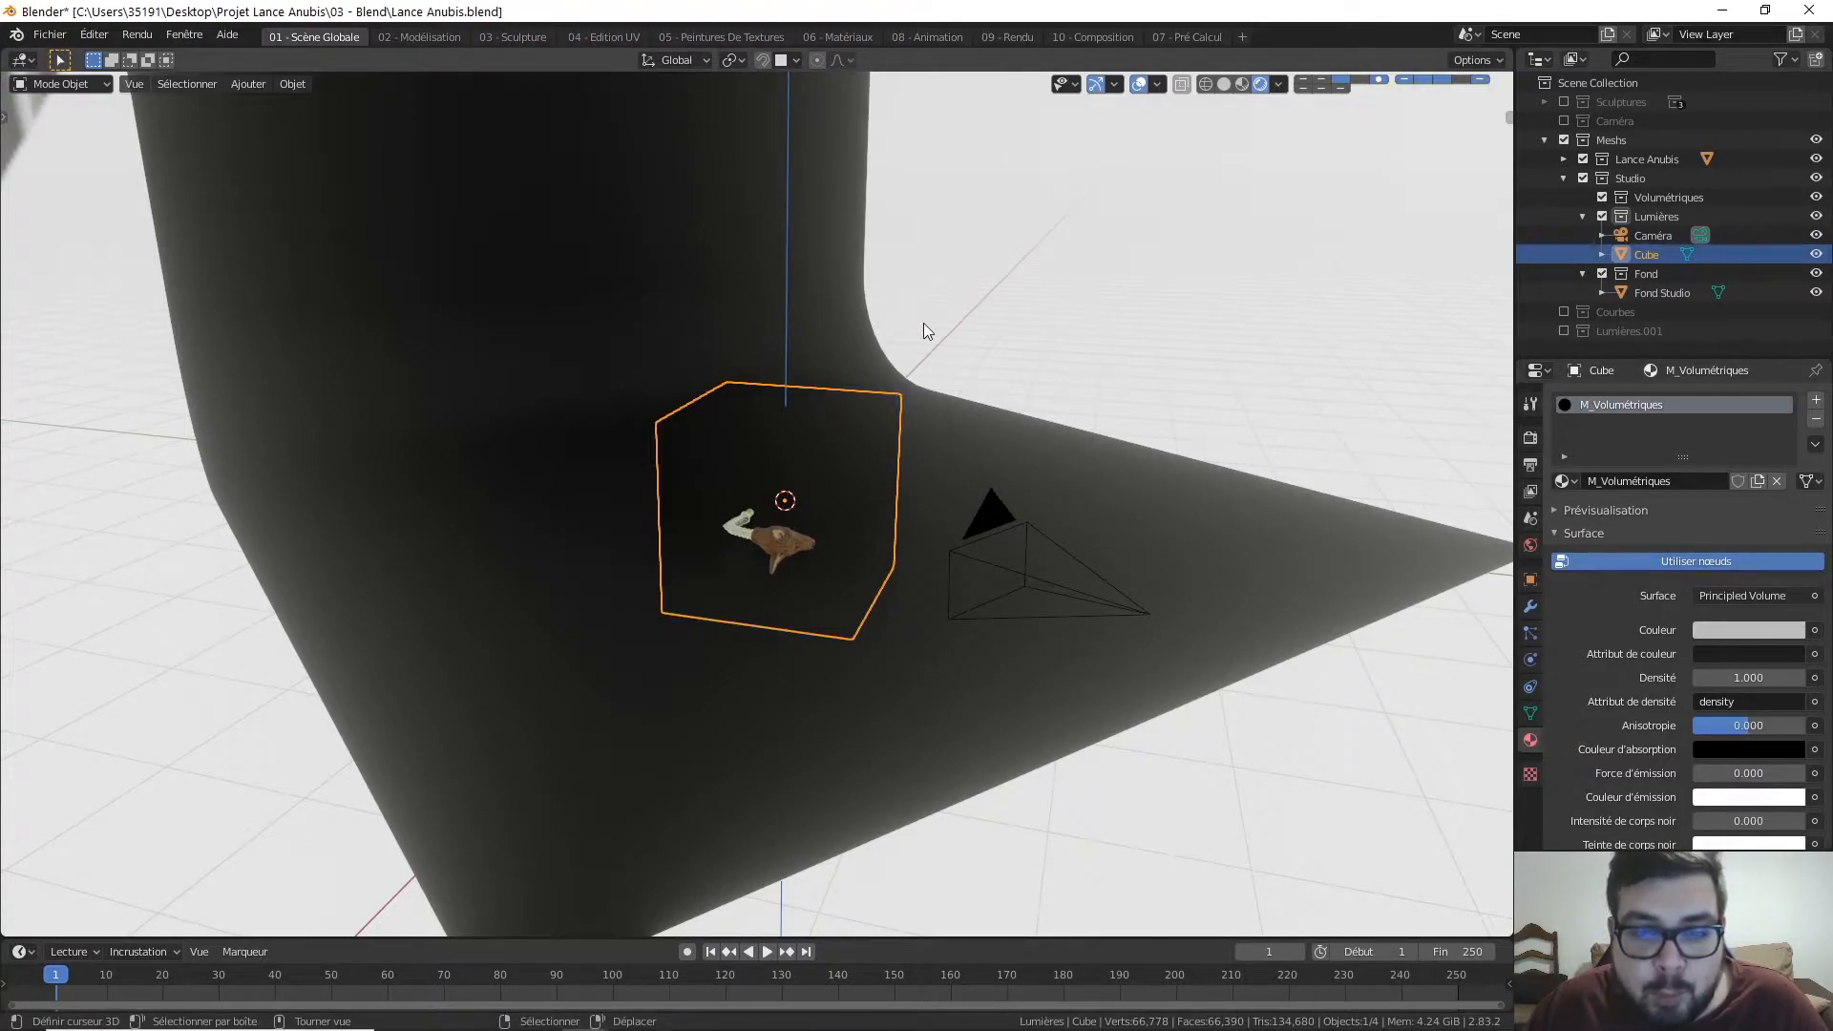
{"action": "left_click", "coordinate": [837, 38]}
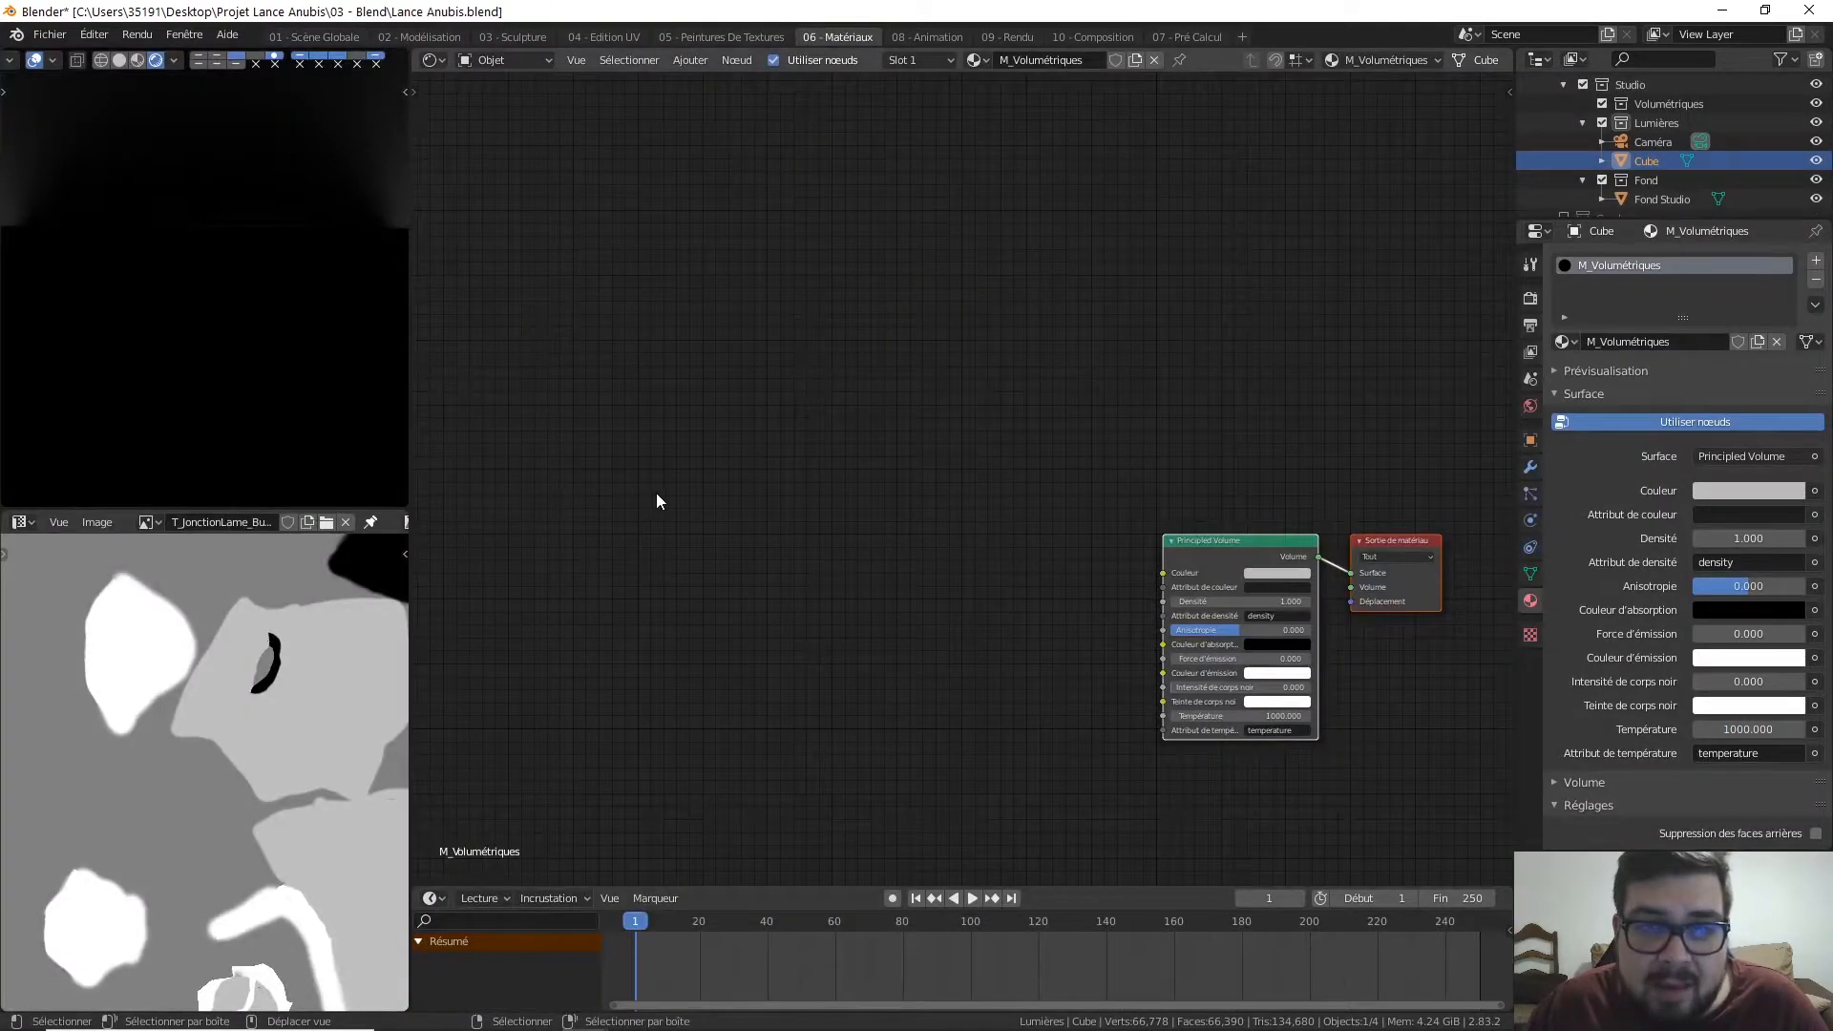
{"action": "scroll", "coordinate": [208, 368], "scroll_direction": "down", "scroll_amount": 8}
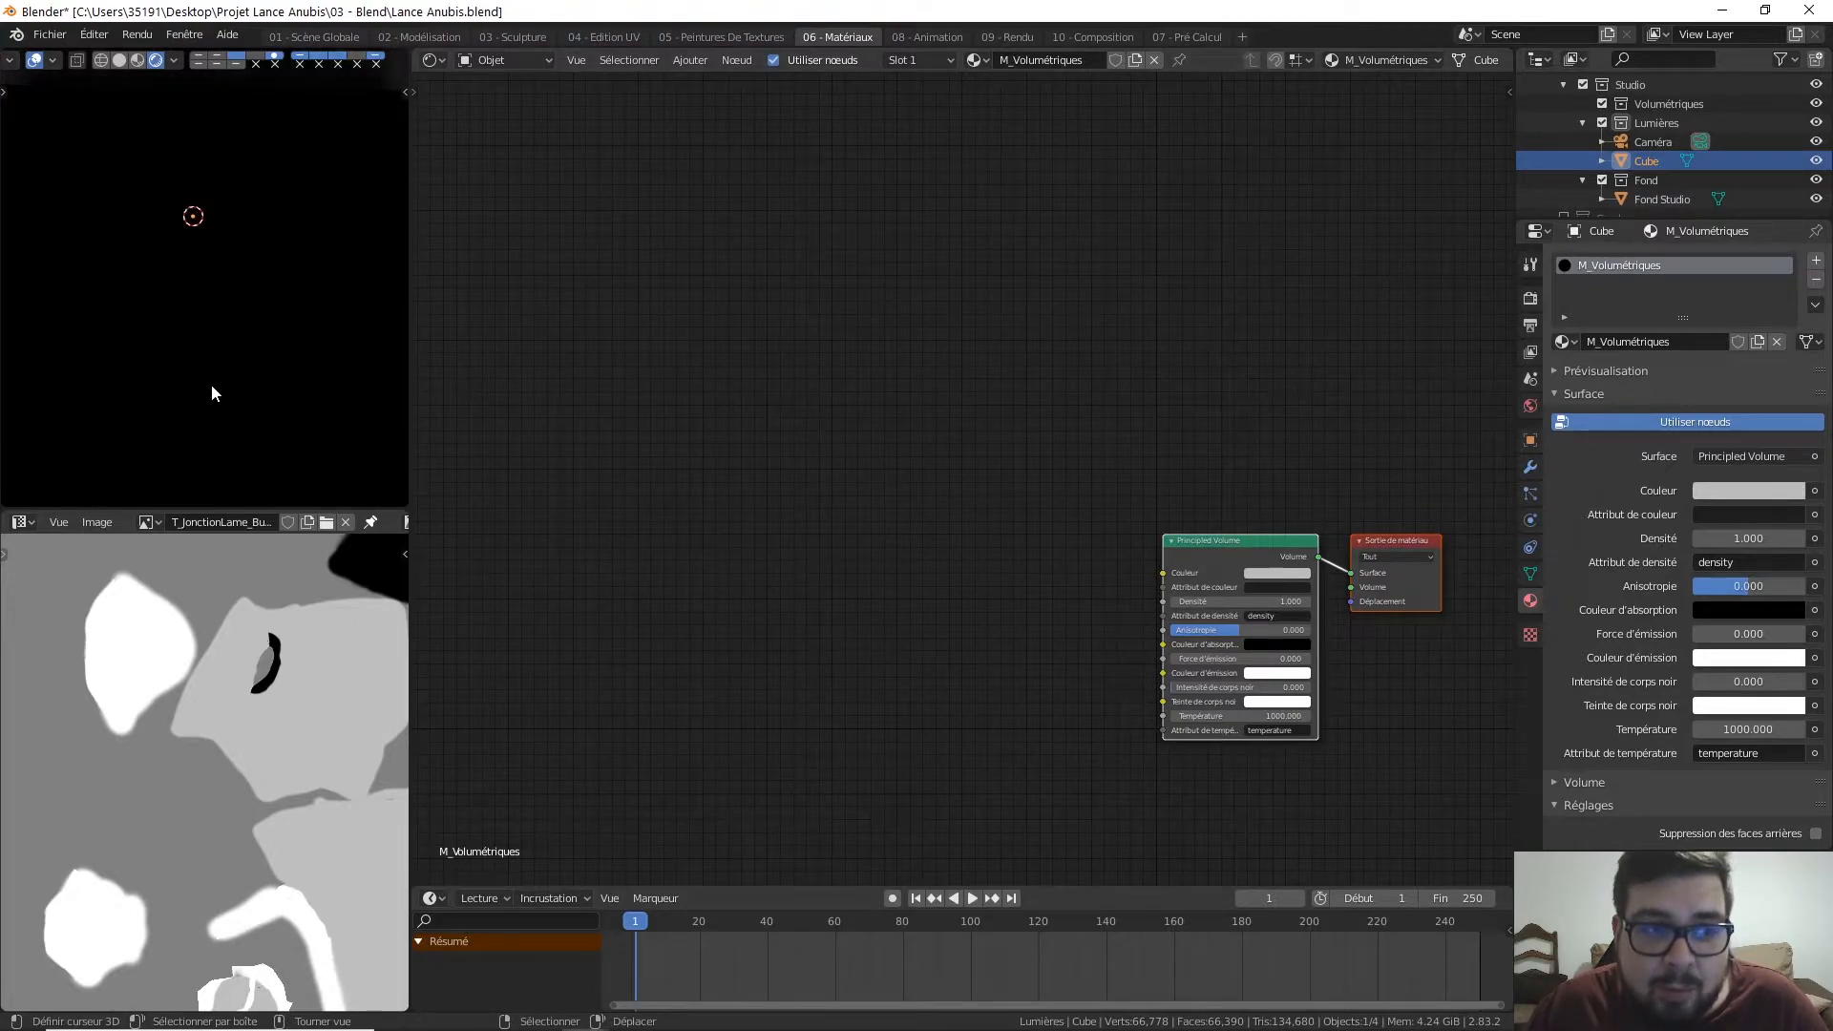
{"action": "middle_click_drag", "start_coordinate": [212, 385], "coordinate": [428, 426]}
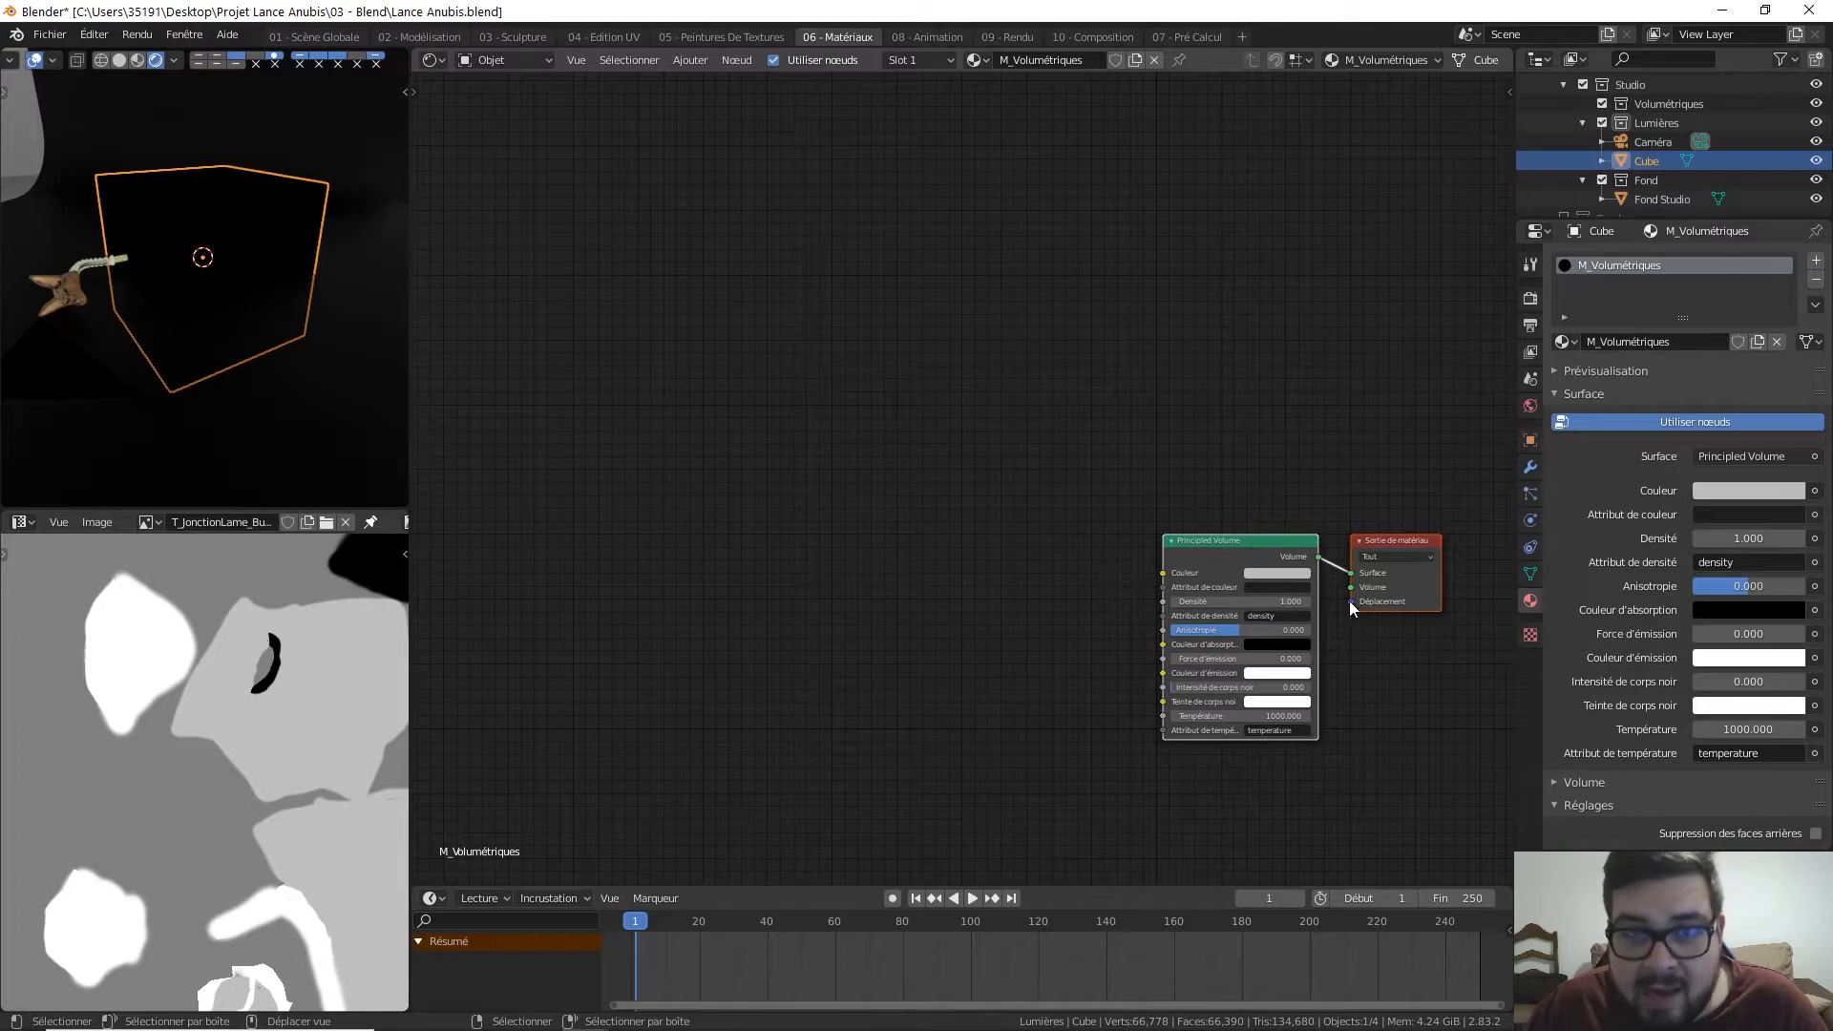
{"action": "middle_click_drag", "start_coordinate": [1344, 537], "coordinate": [1081, 444]}
{"action": "left_click_drag", "start_coordinate": [1102, 497], "coordinate": [1104, 510]}
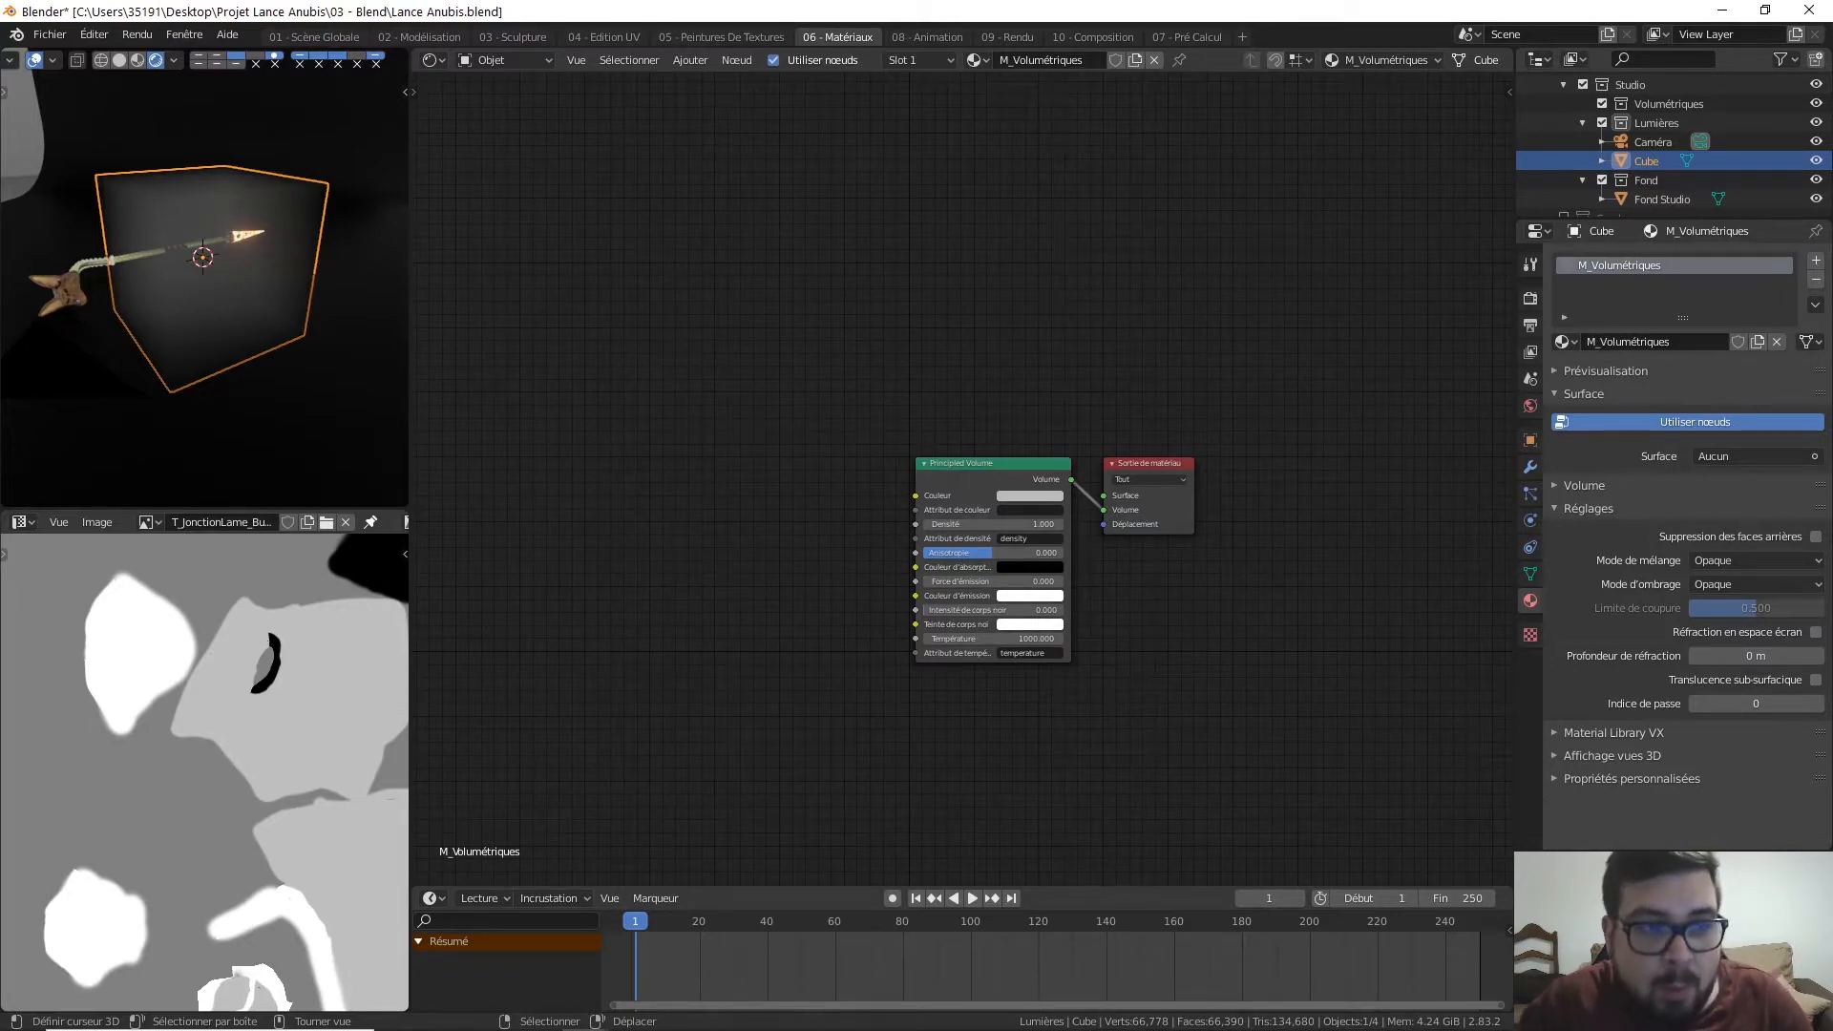
Step: In the global scene workspace, view through the camera and scale the cube by 0.25 along the Z axis
{"action": "left_click", "coordinate": [345, 40]}
{"action": "middle_click_drag", "start_coordinate": [835, 497], "coordinate": [775, 475]}
{"action": "key", "text": "KP_0"}
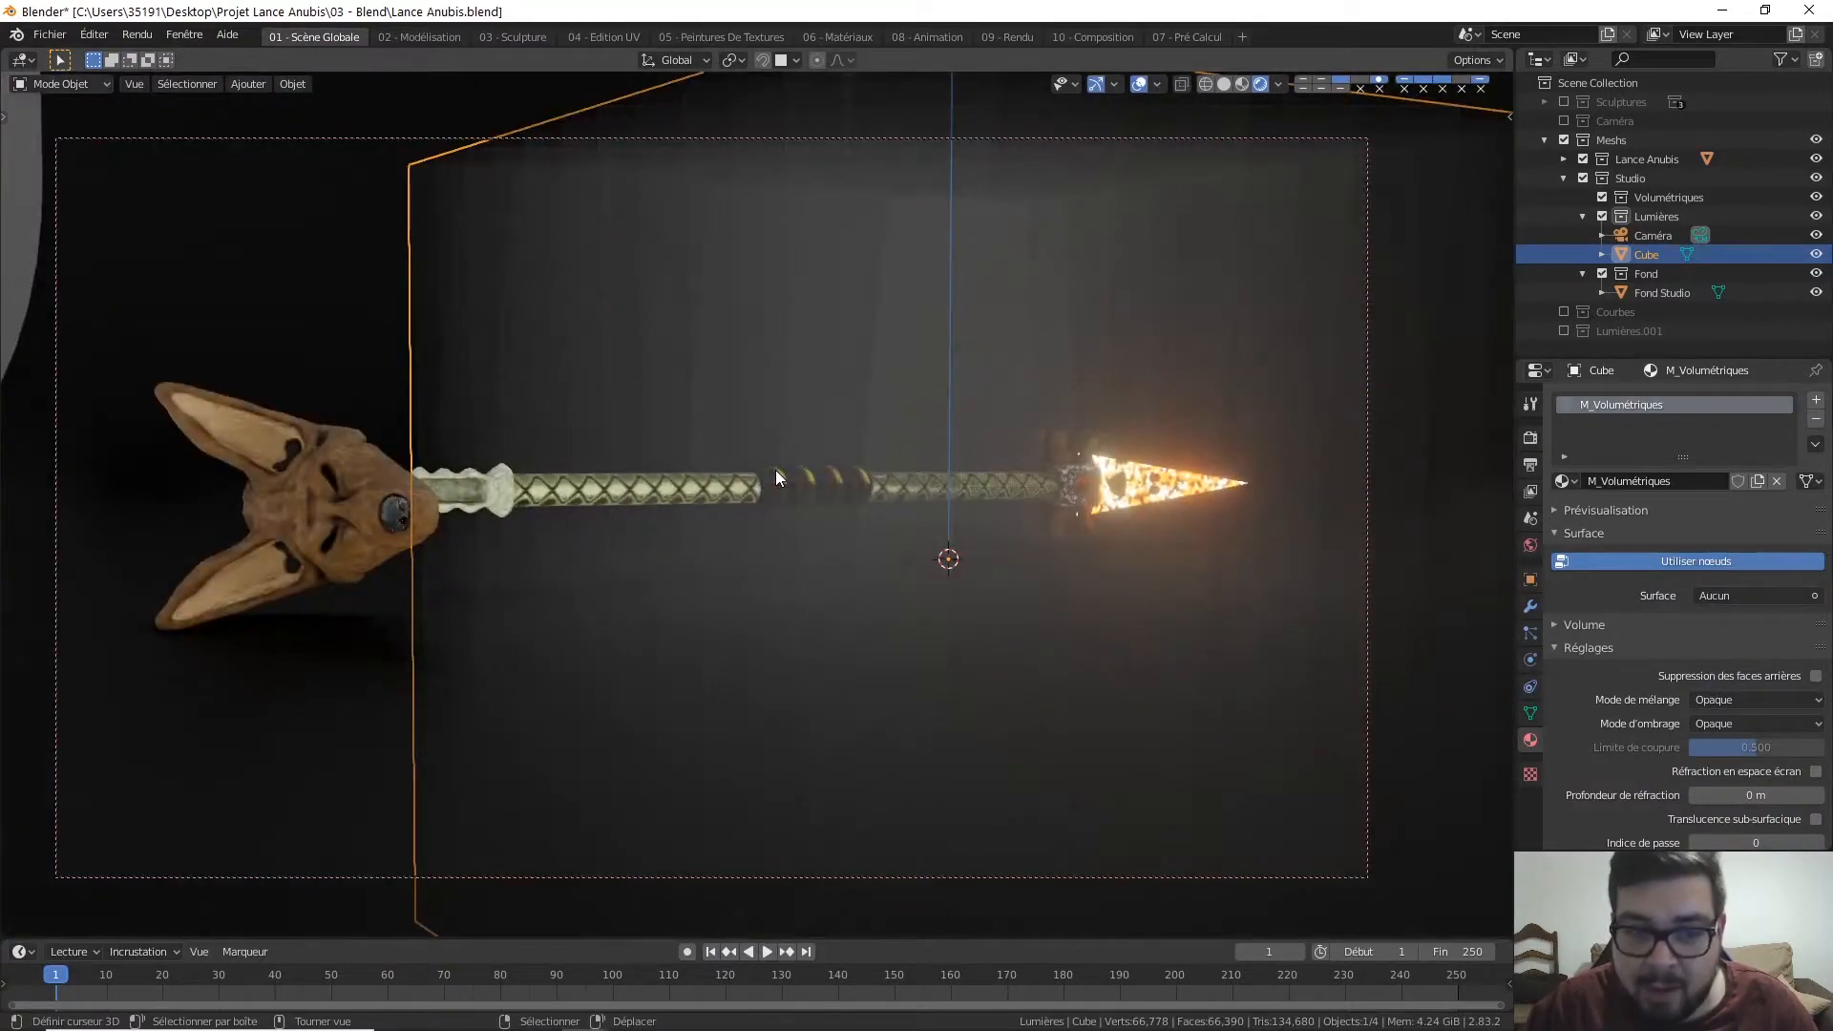
{"action": "key", "text": "s"}
{"action": "key", "text": "z"}
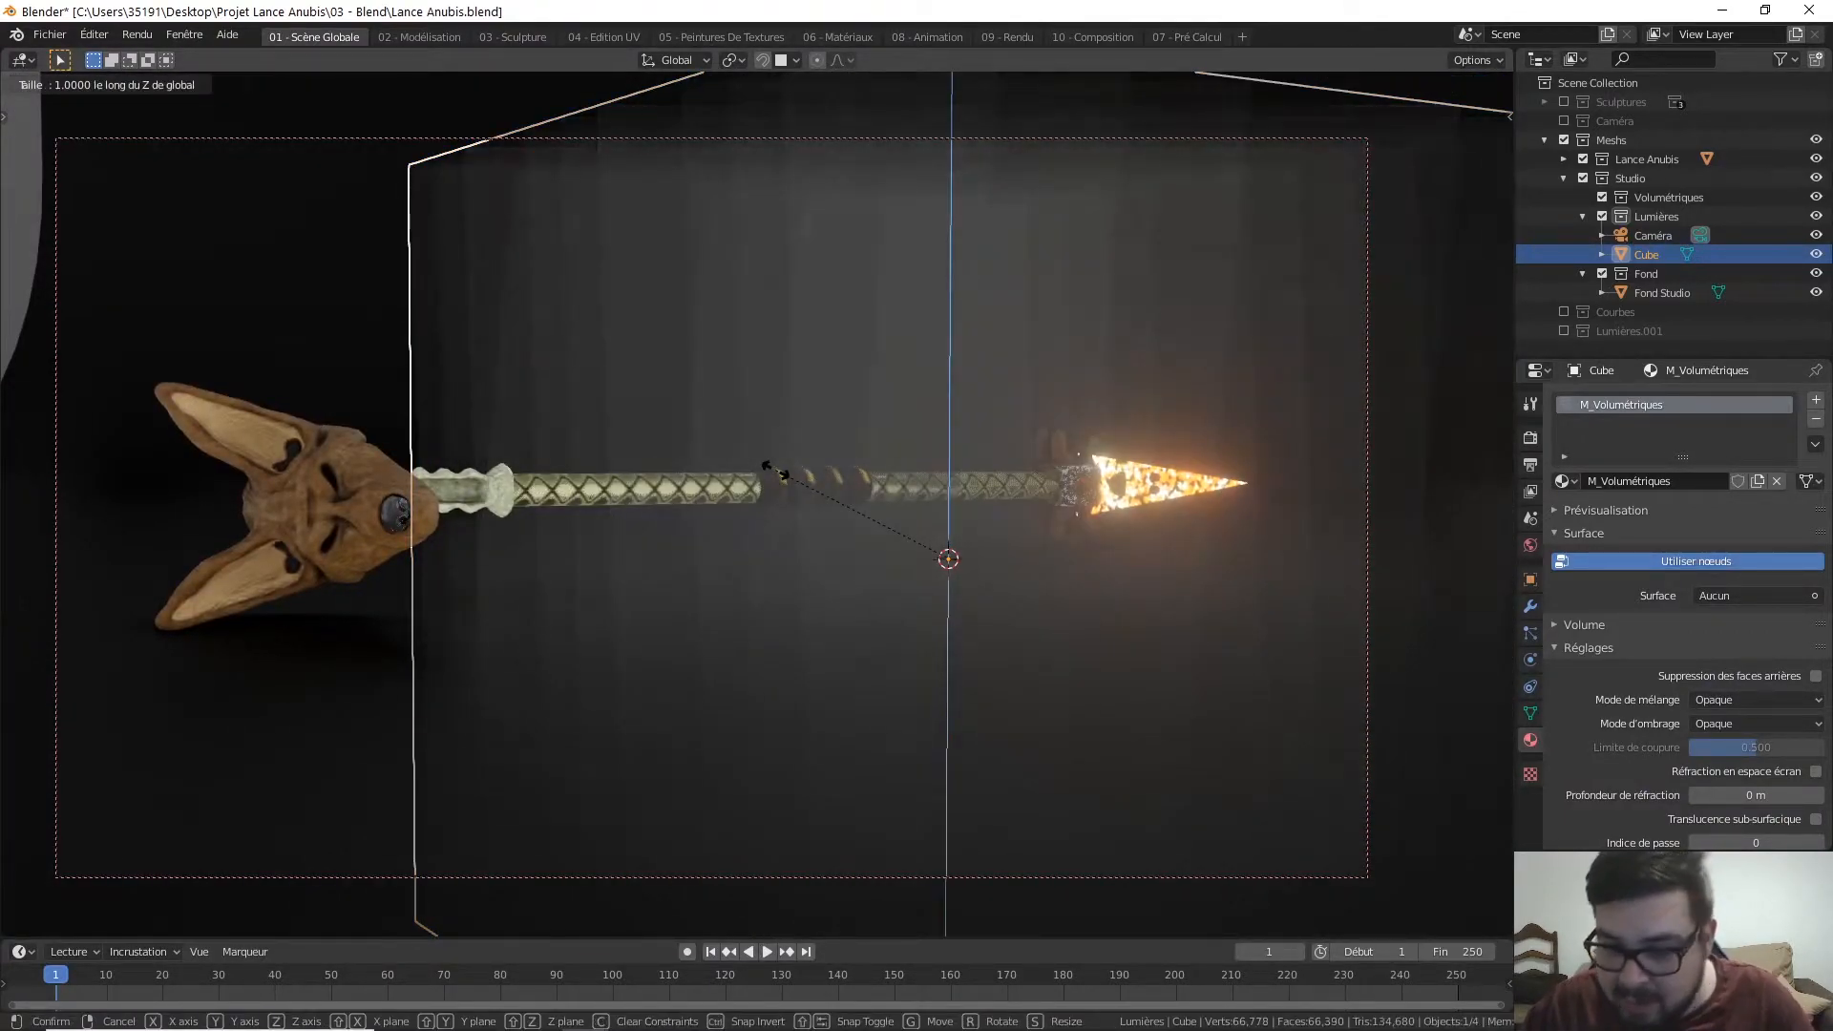
{"action": "type", "text": "0.25"}
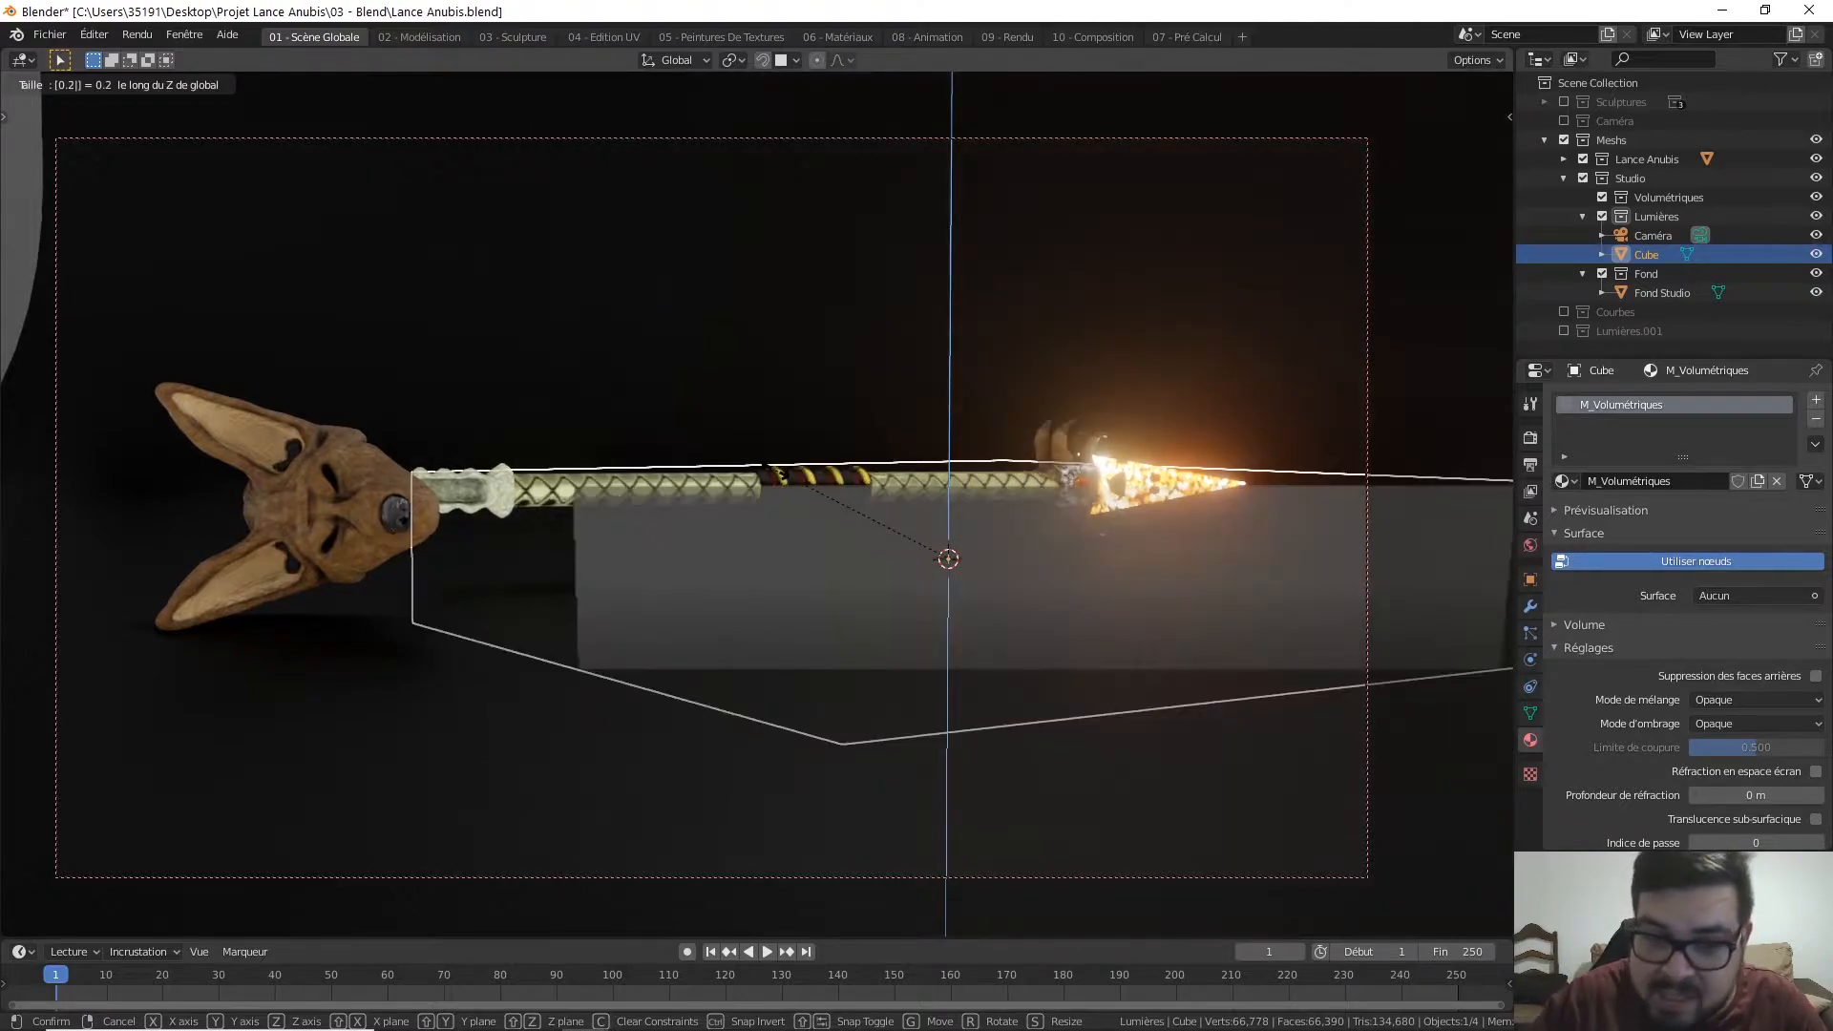
{"action": "key", "text": "Return"}
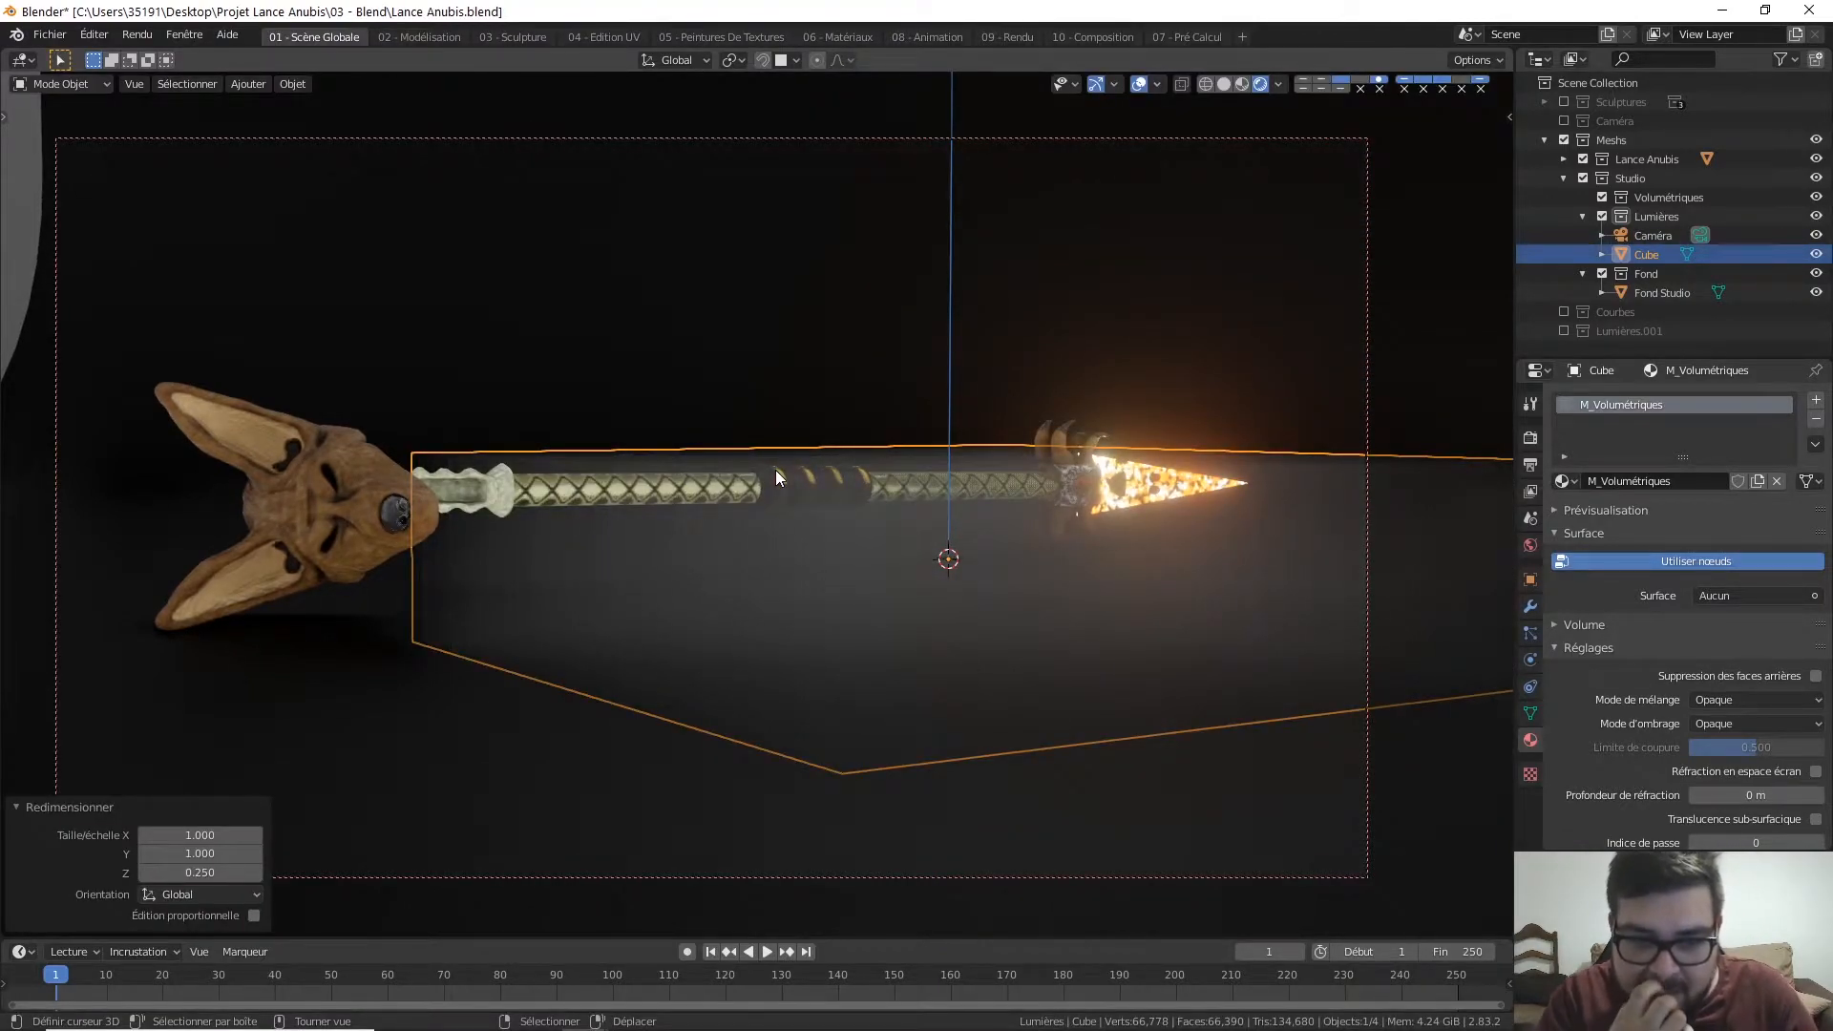
Step: Lower the flattened cube by 0.25 m along the Z axis
{"action": "type", "text": "gz"}
{"action": "type", "text": "-0.25"}
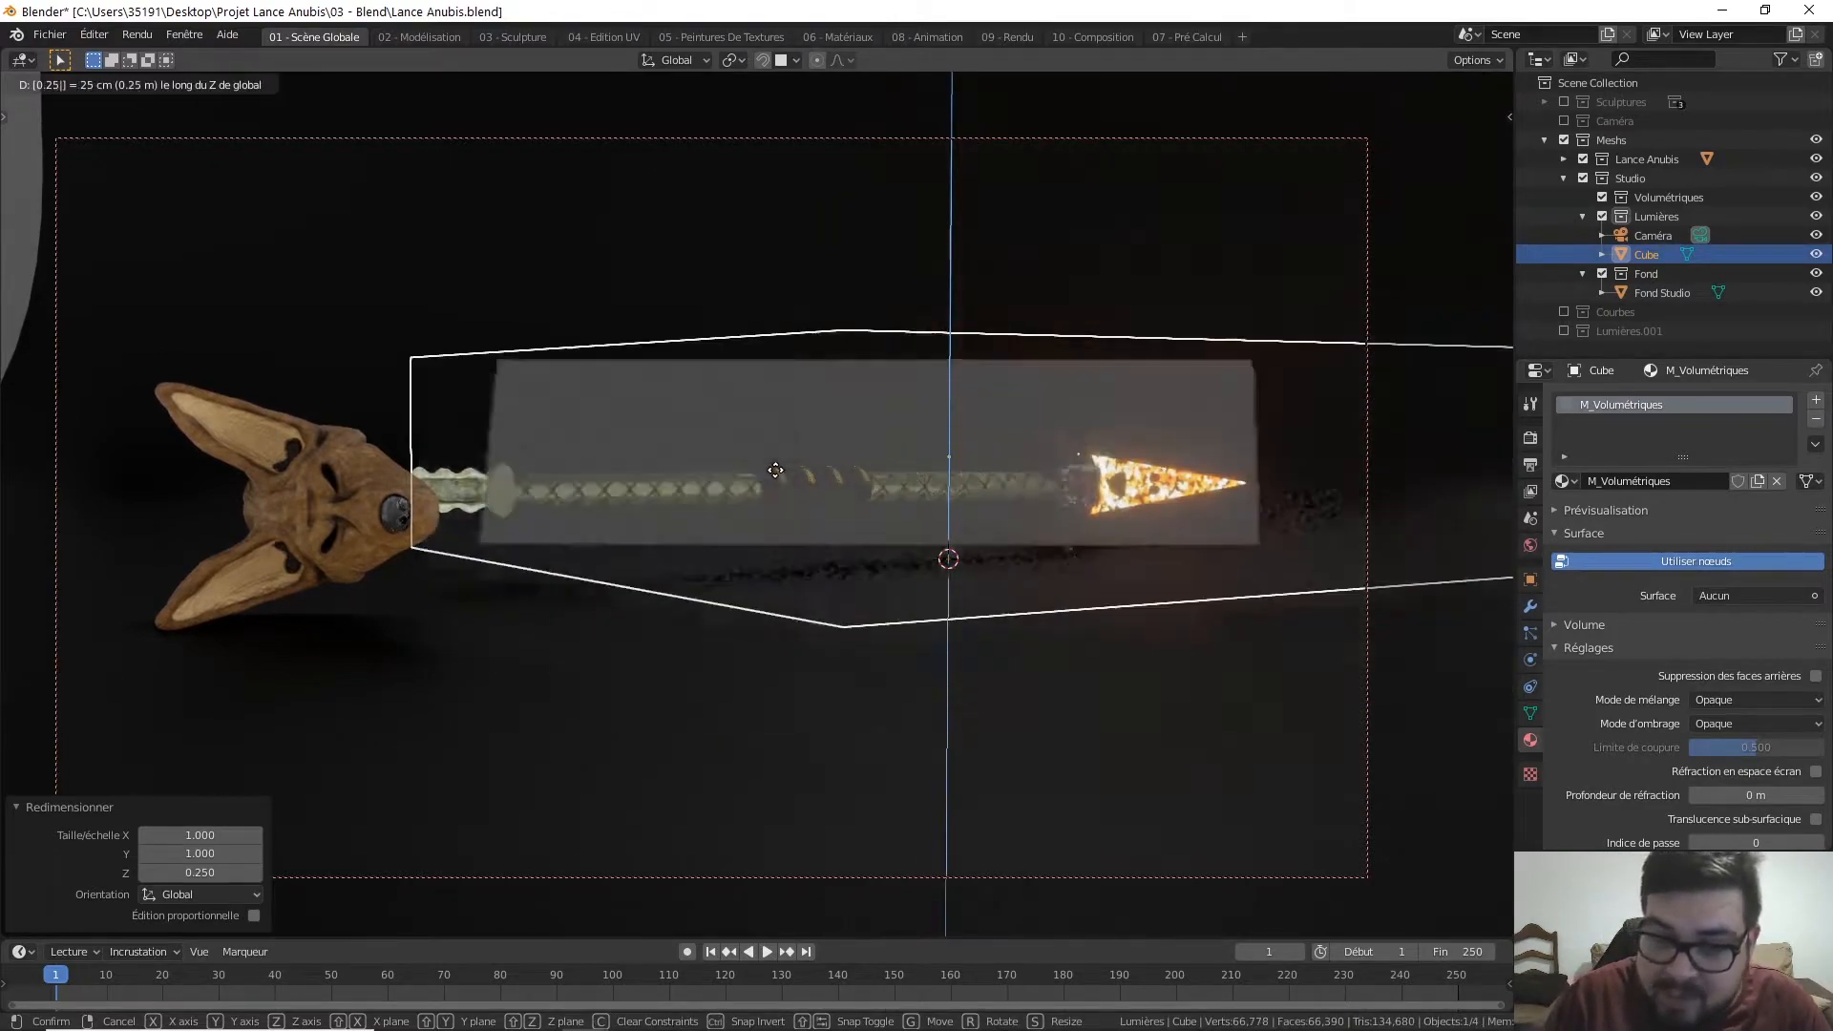
{"action": "key", "text": "Return"}
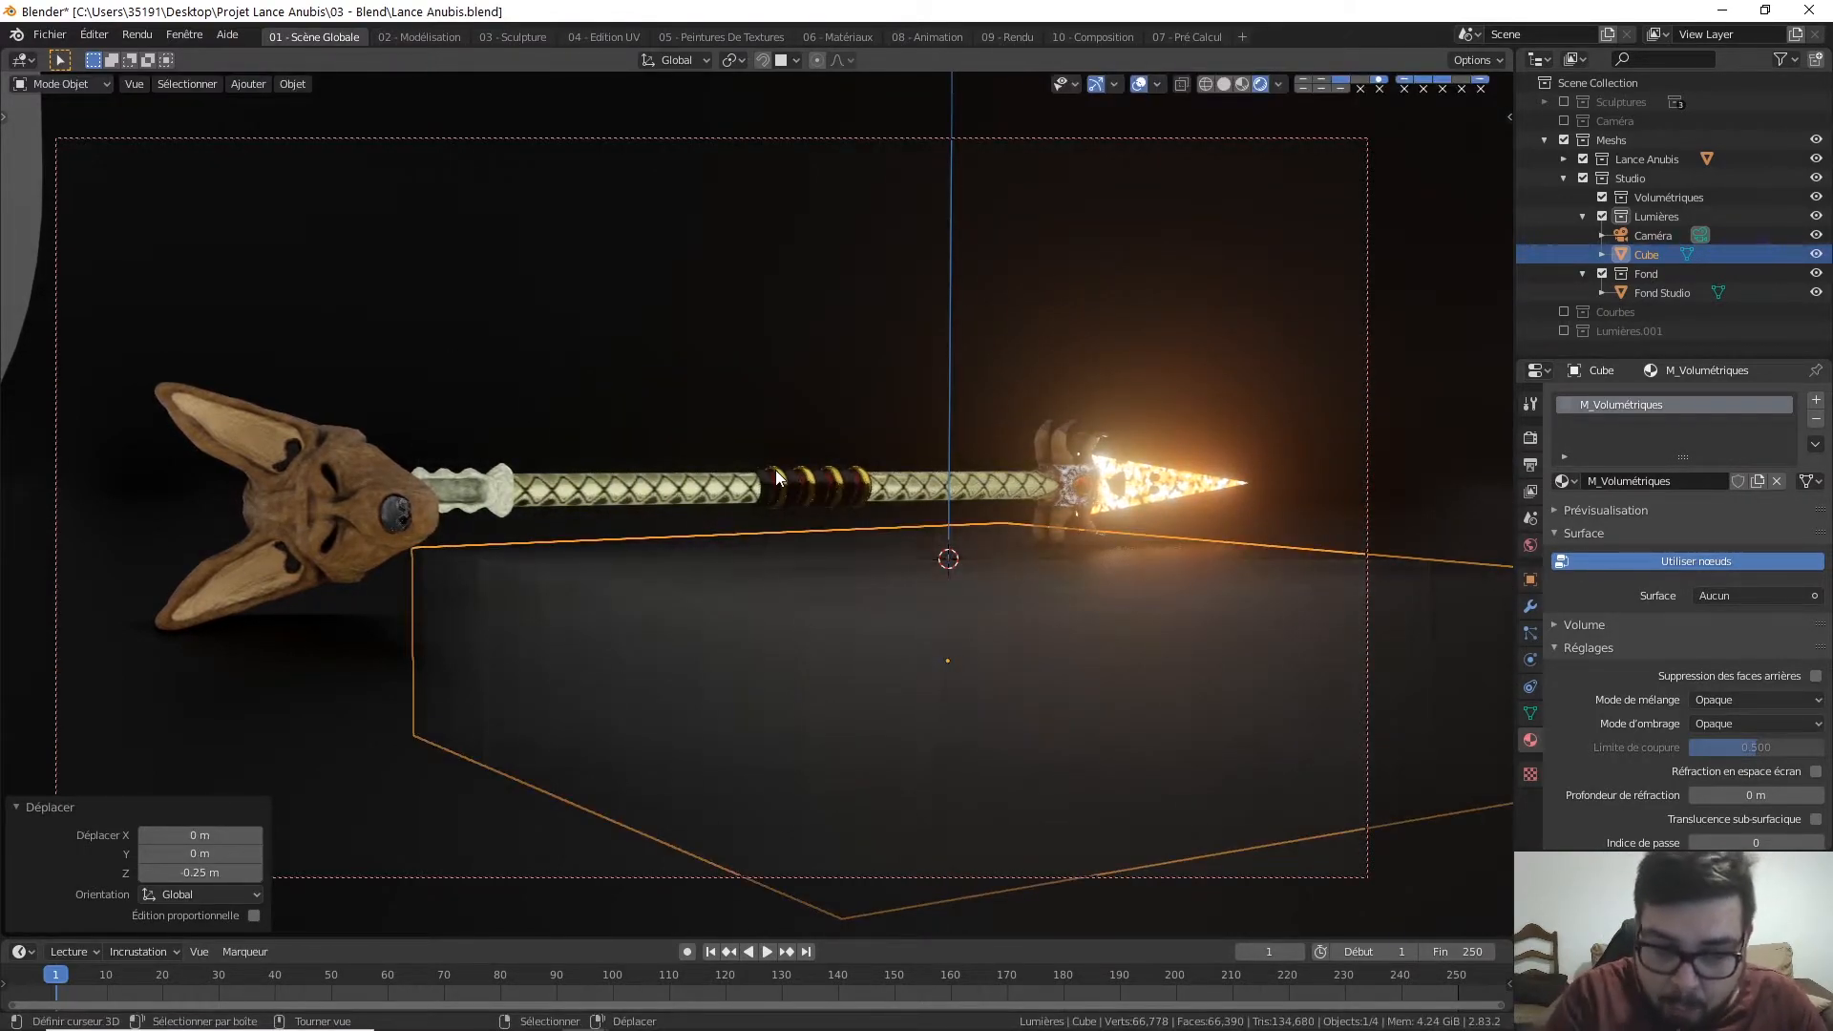
Step: Try to scale the cube by 10 on all axes, and undo that scaling
{"action": "type", "text": "s"}
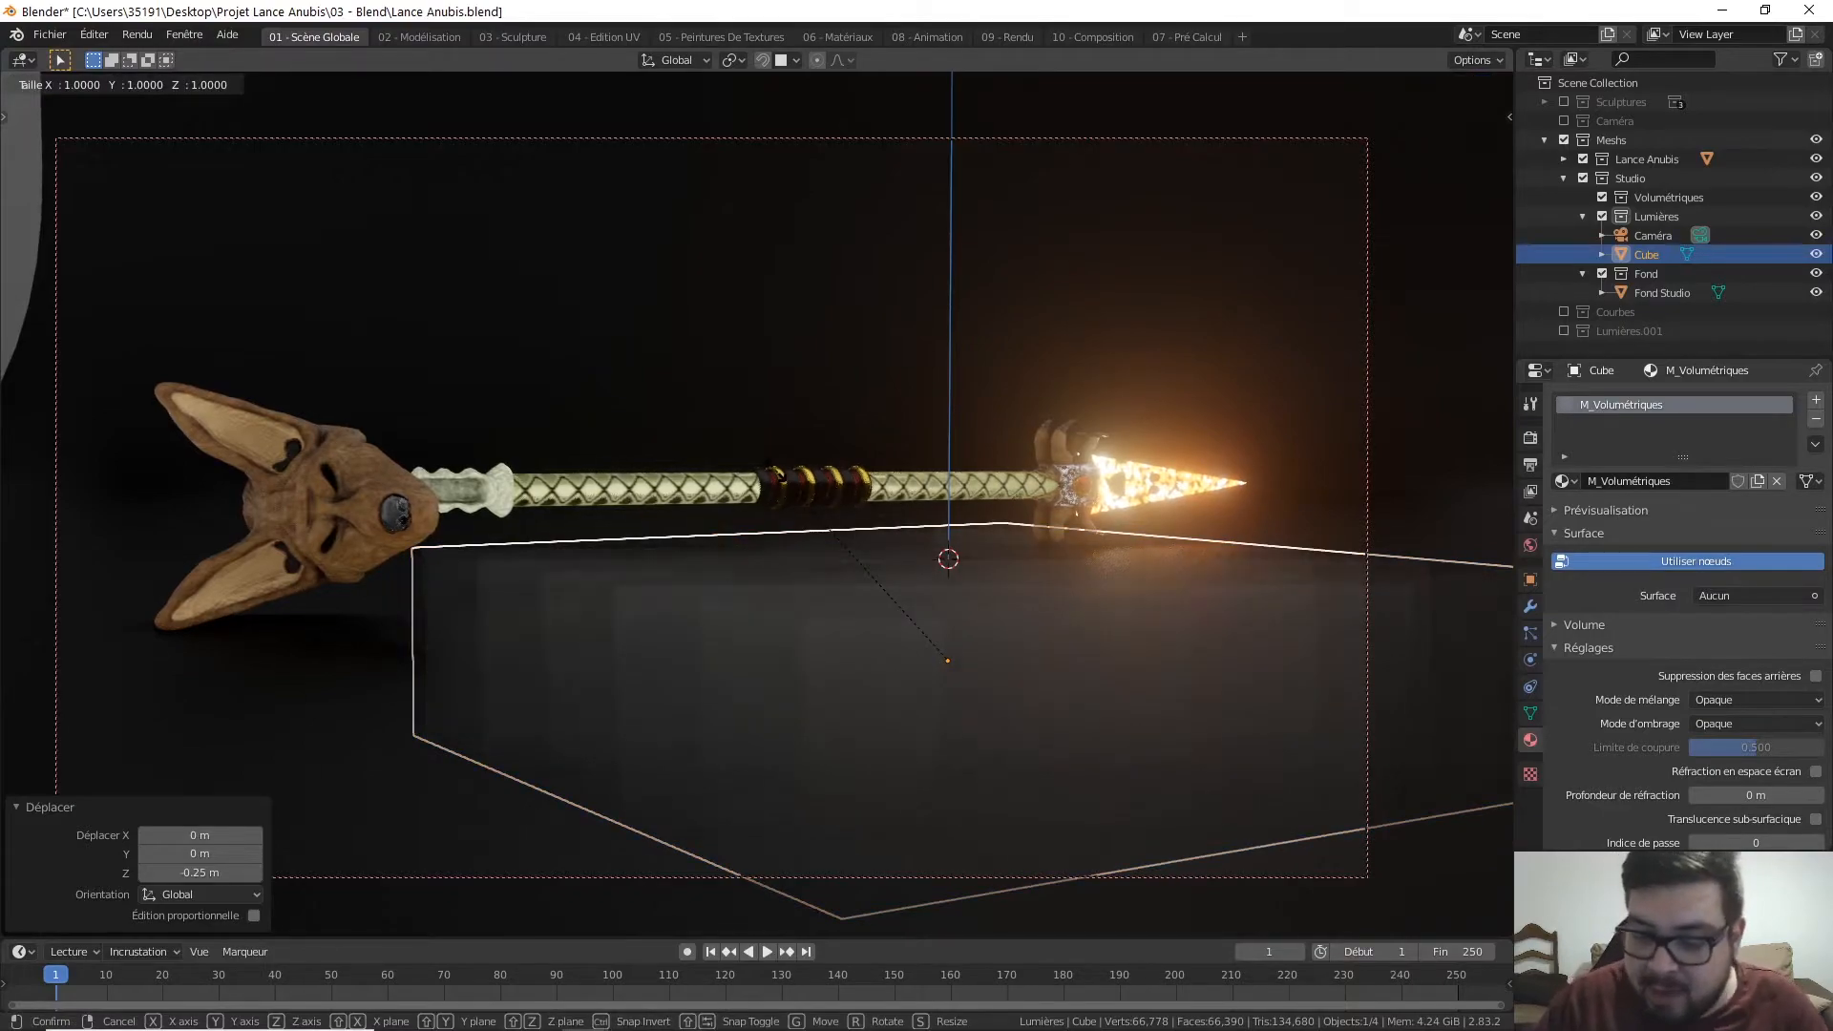
{"action": "type", "text": "10"}
{"action": "key", "text": "Return"}
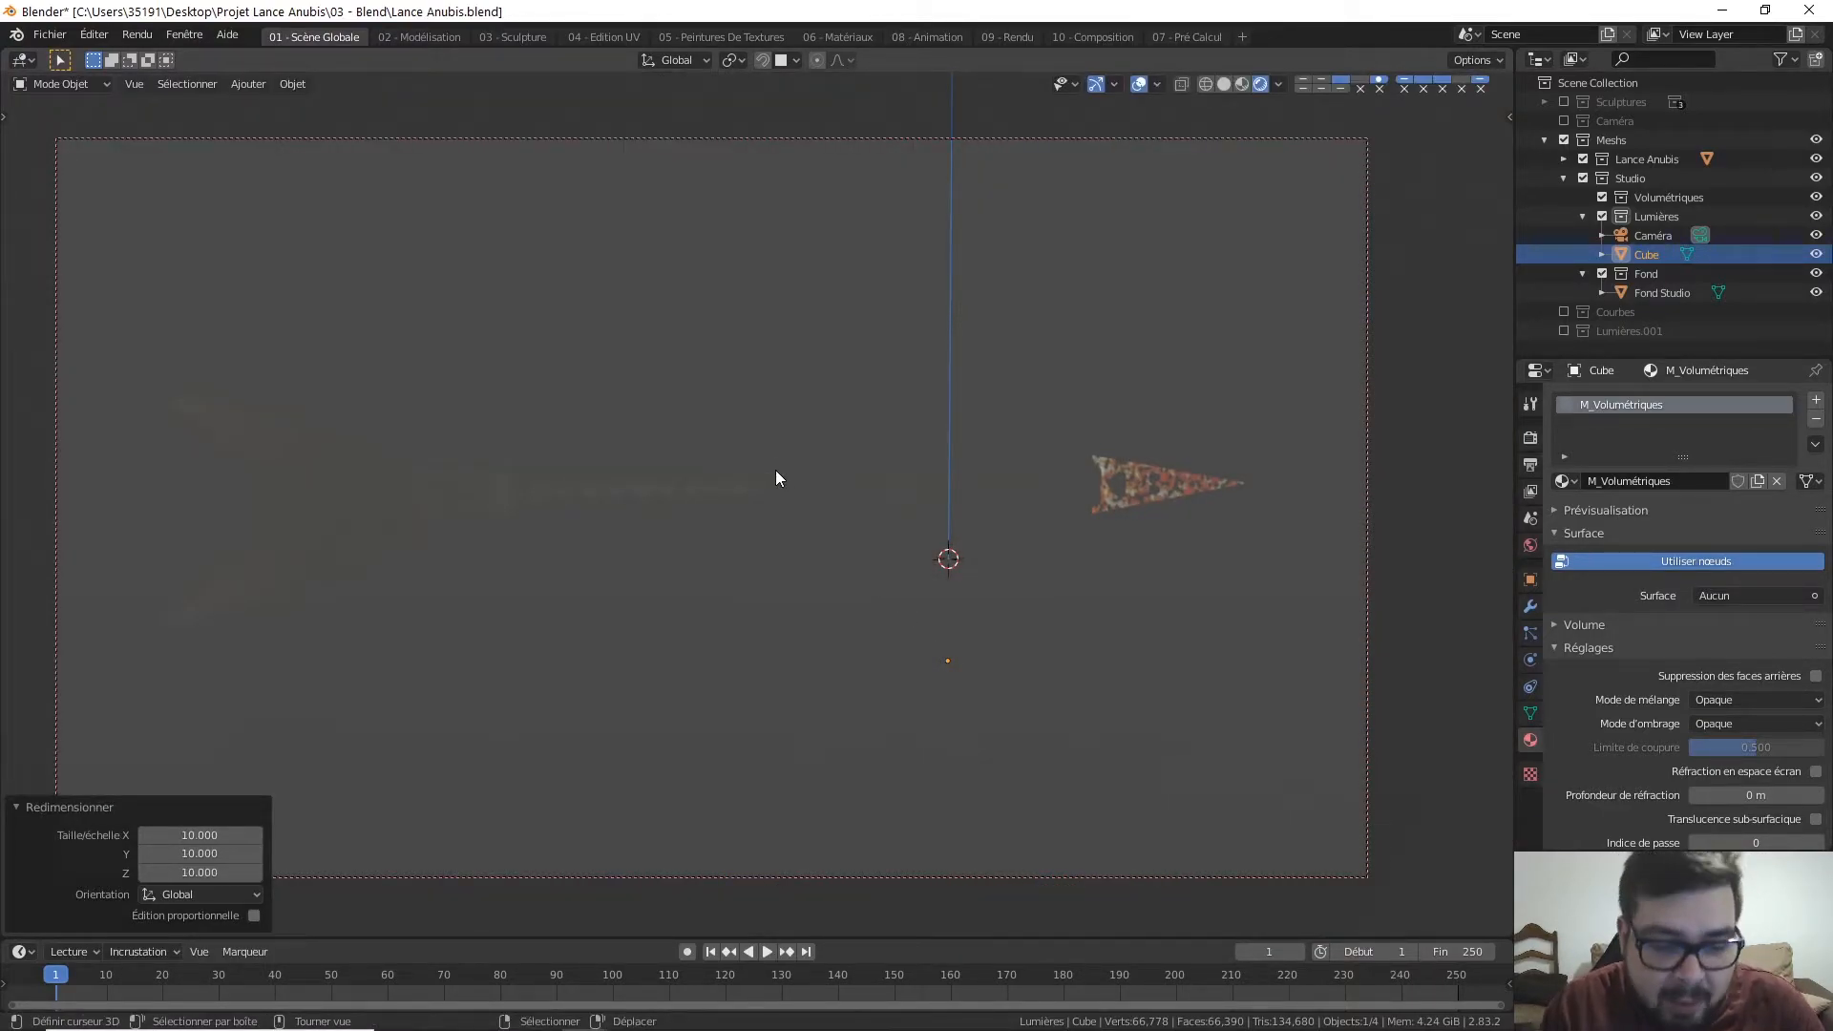
{"action": "key", "text": "ctrl+z"}
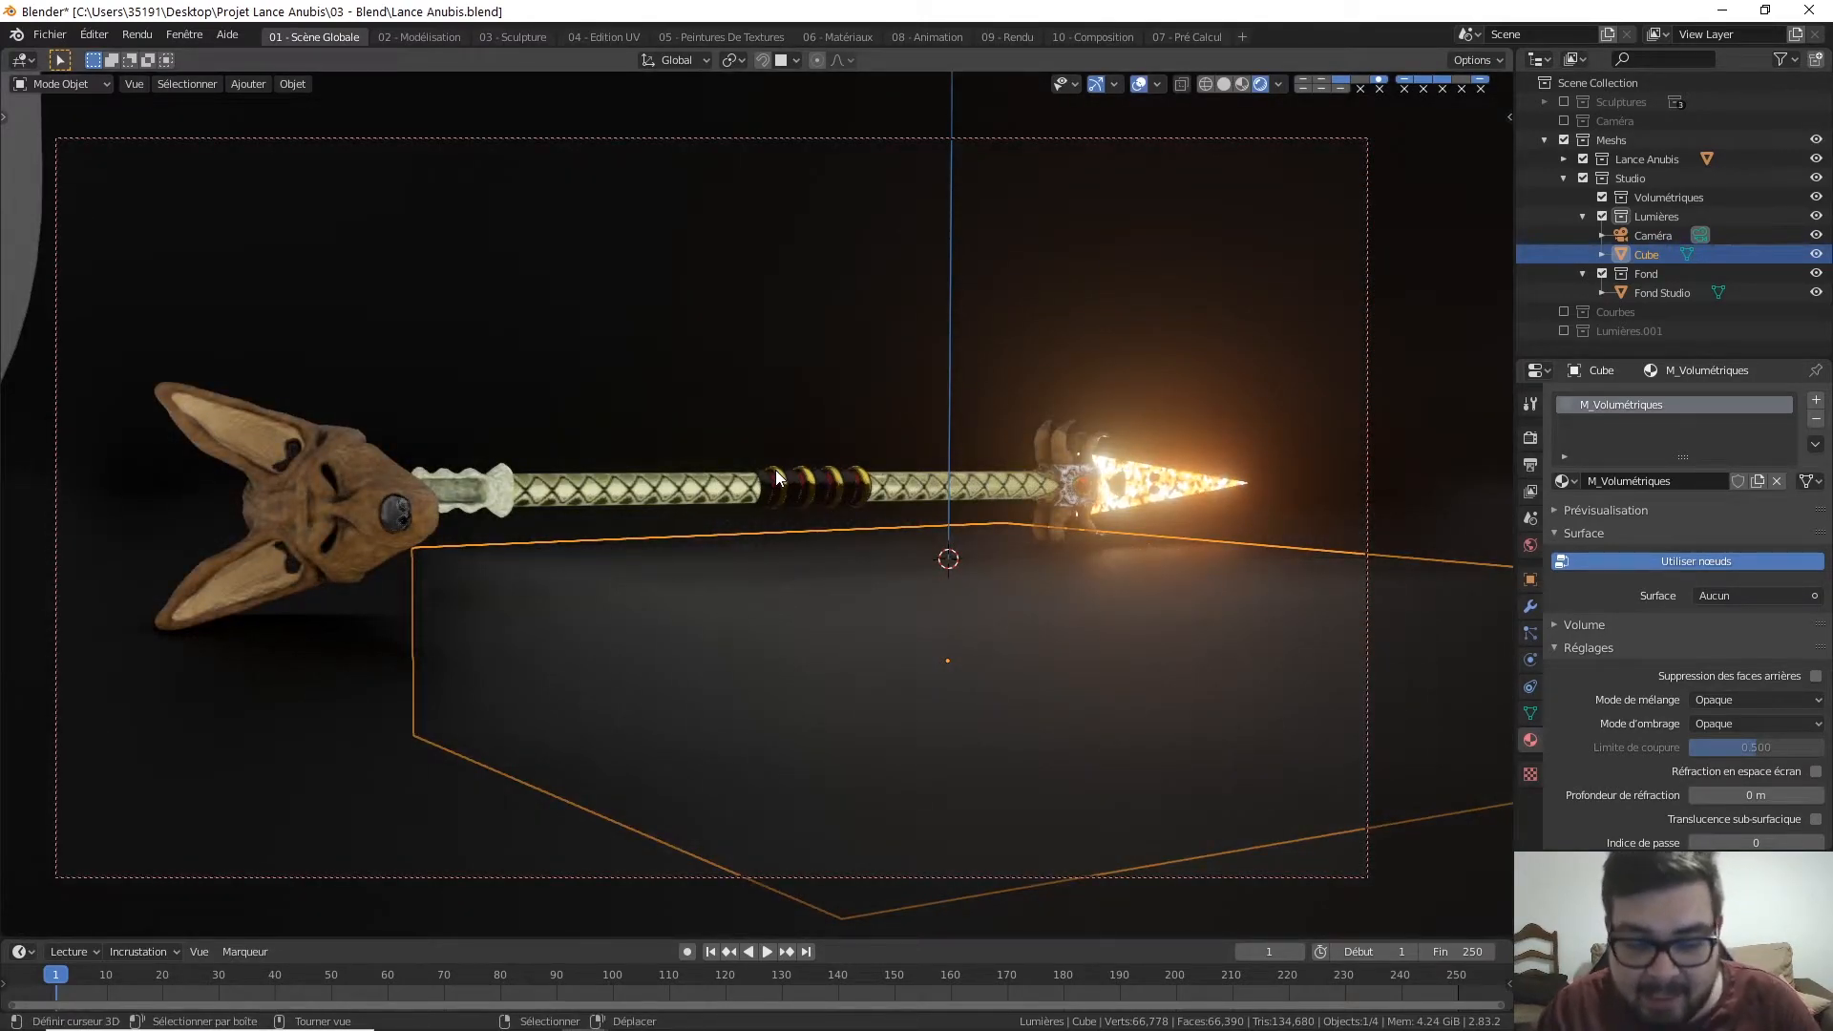
Step: Scale the cube by 10 in X and Y only, leaving out the Z axis
{"action": "key", "text": "s"}
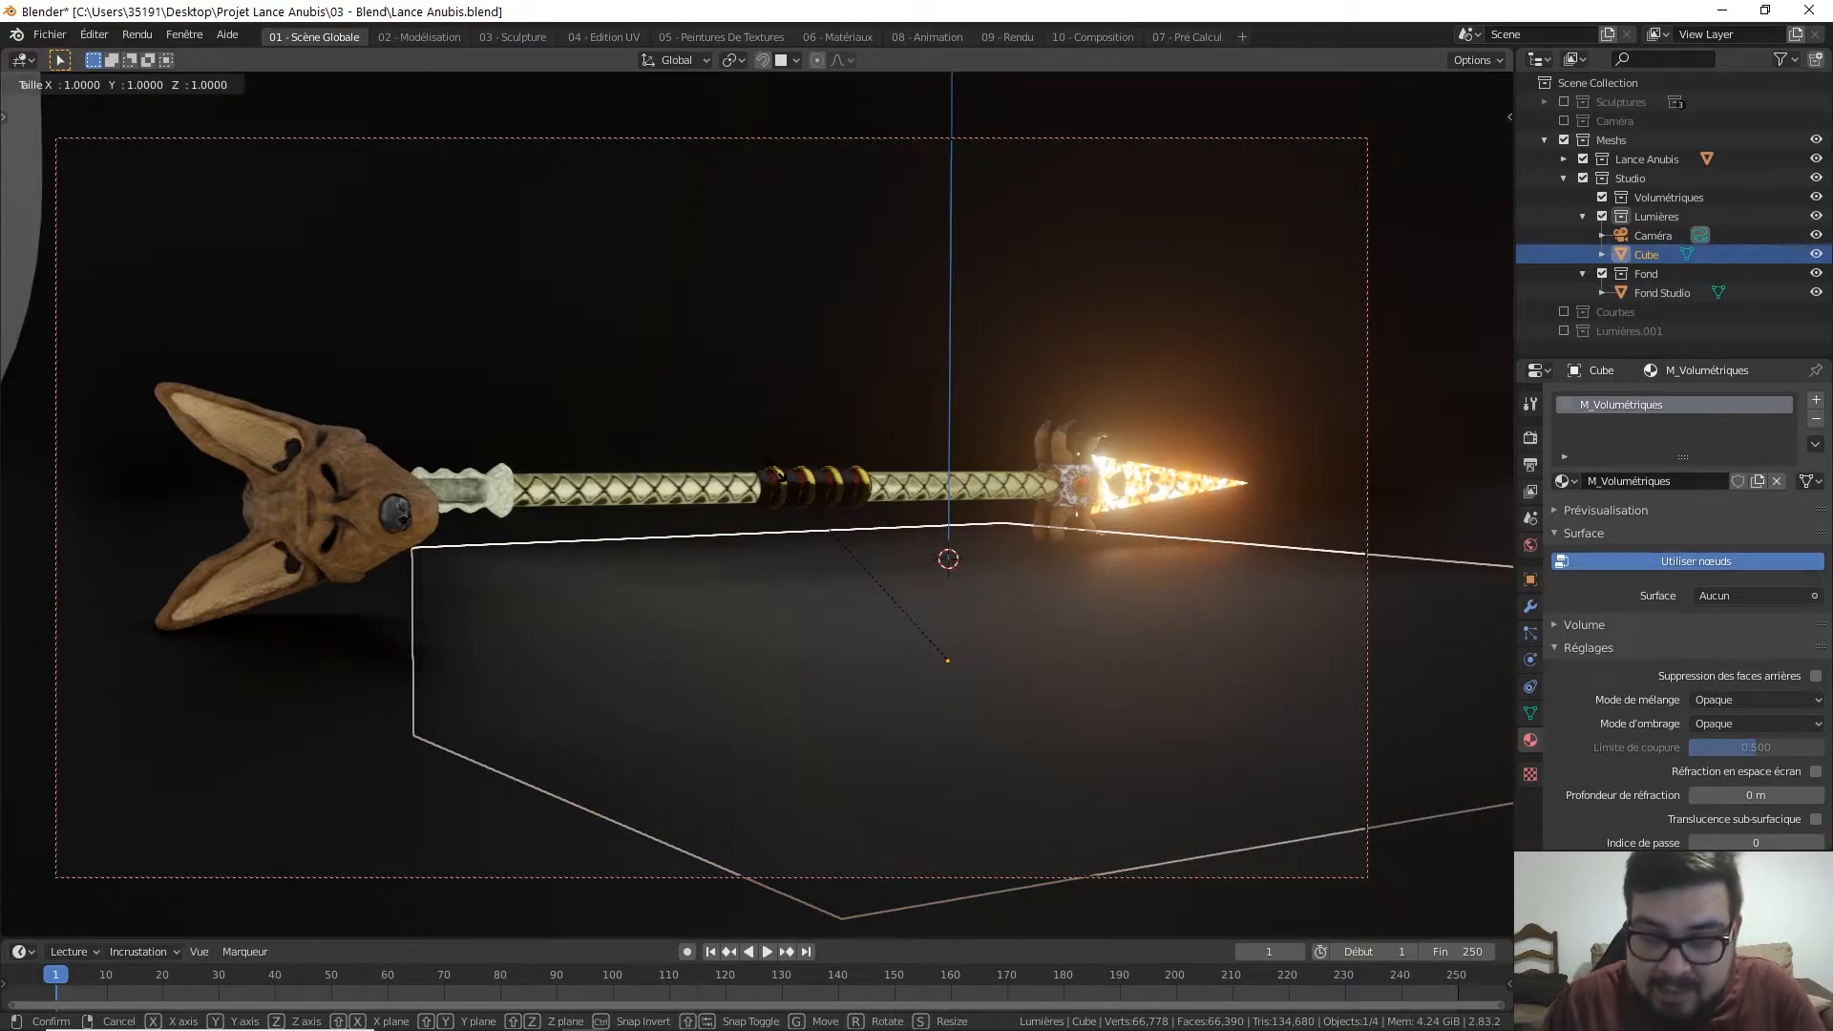
{"action": "key", "text": "shift+z"}
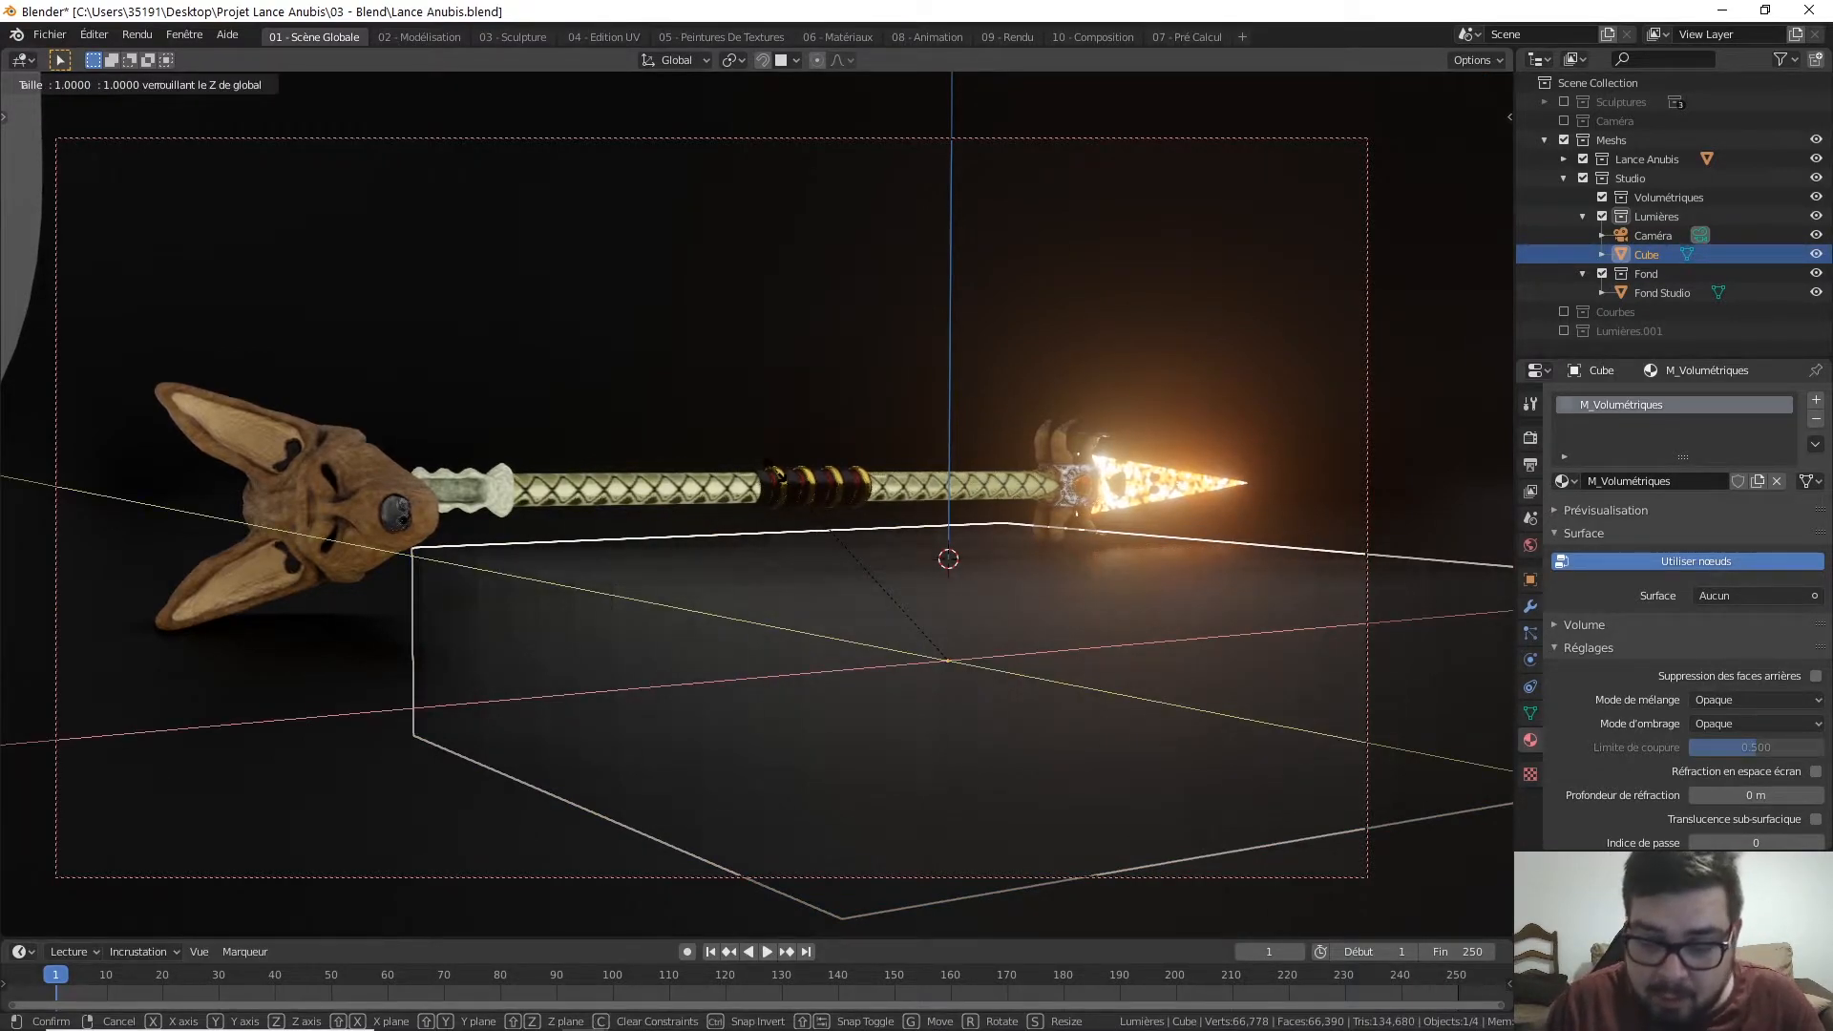
{"action": "type", "text": "10"}
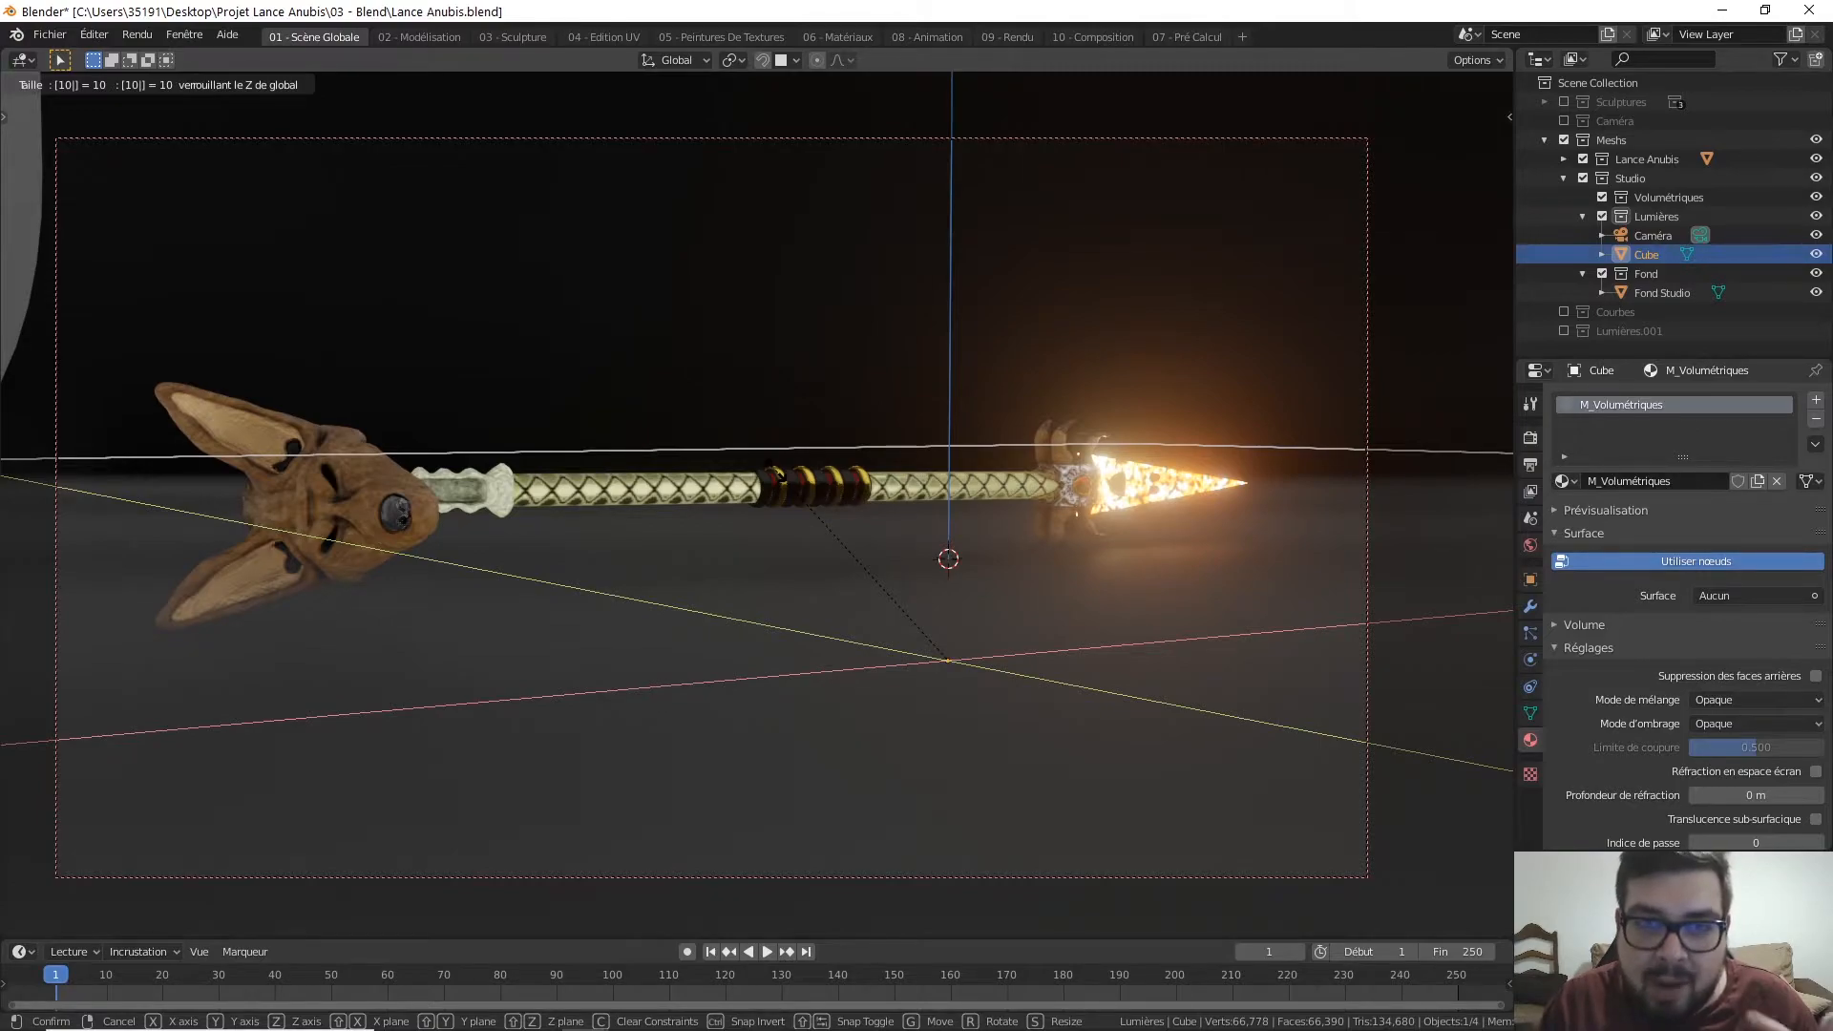
{"action": "key", "text": "Return"}
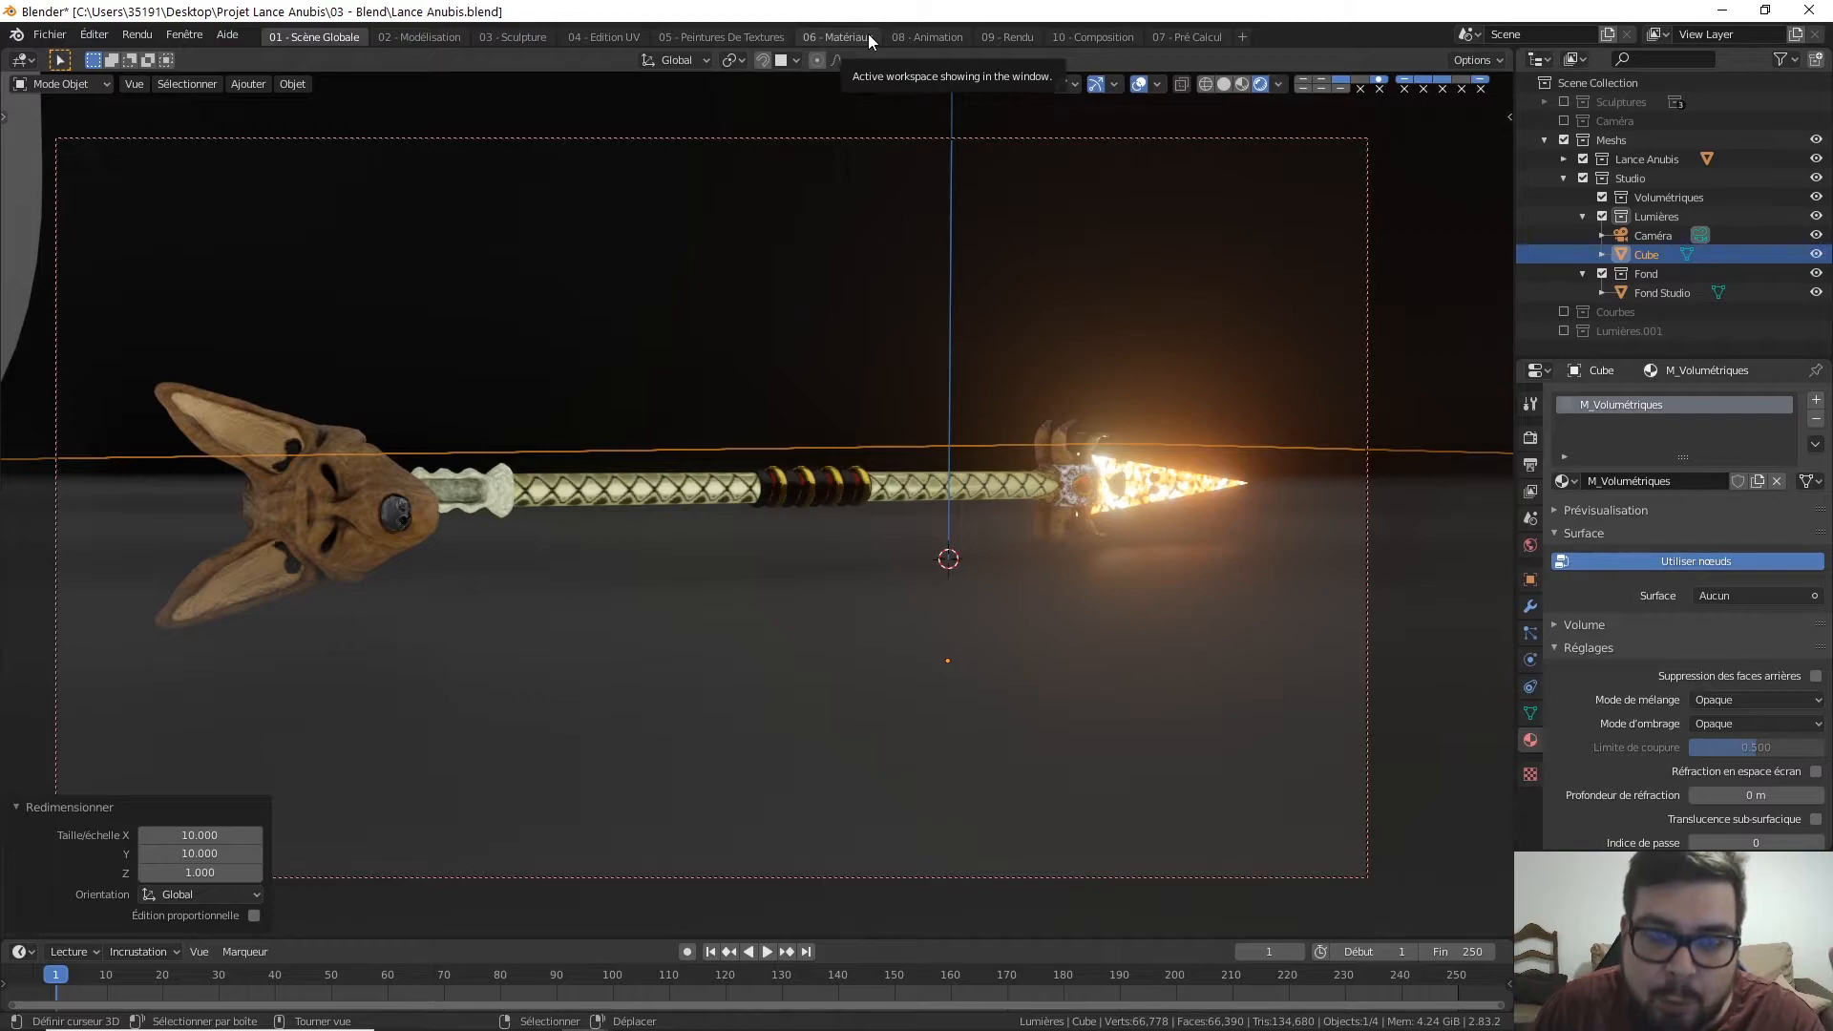
Step: Go to the materials workspace and inspect the fog around the spear from the camera and from the Anubis head's side
{"action": "left_click", "coordinate": [840, 37]}
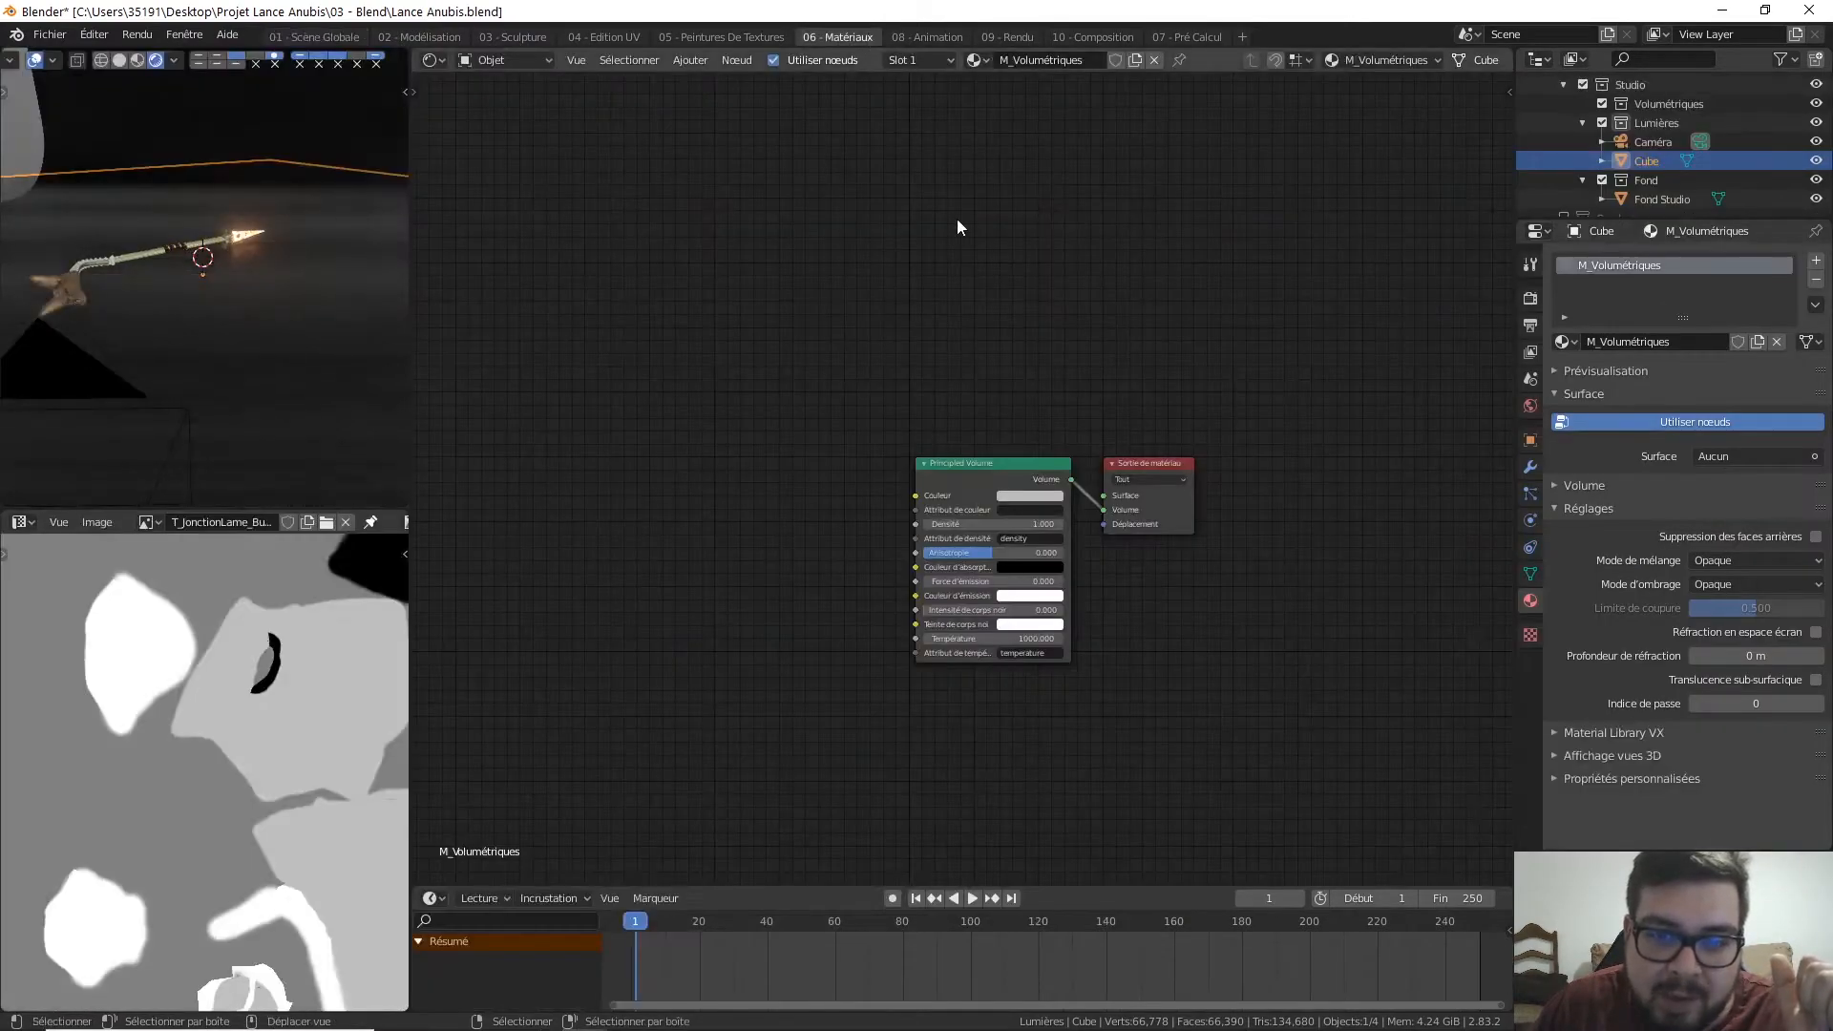
{"action": "key", "text": "KP_0"}
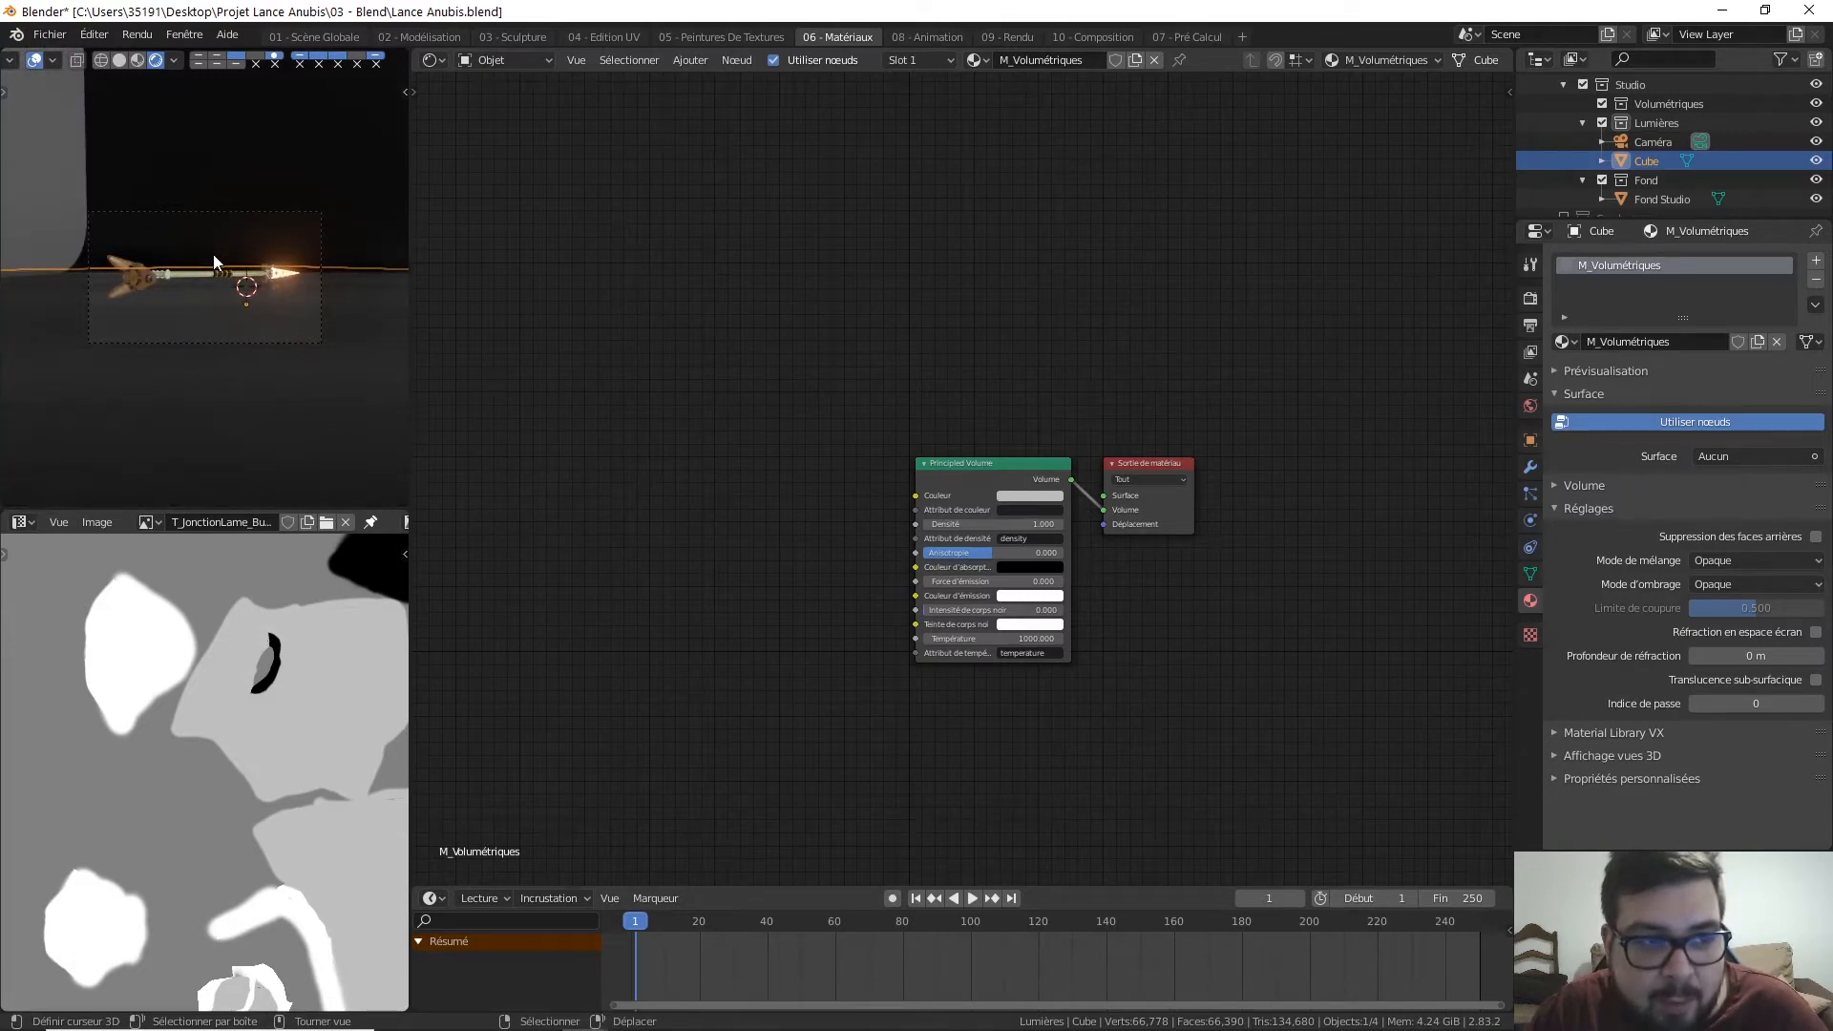
{"action": "scroll", "coordinate": [214, 254], "scroll_direction": "up", "scroll_amount": 5}
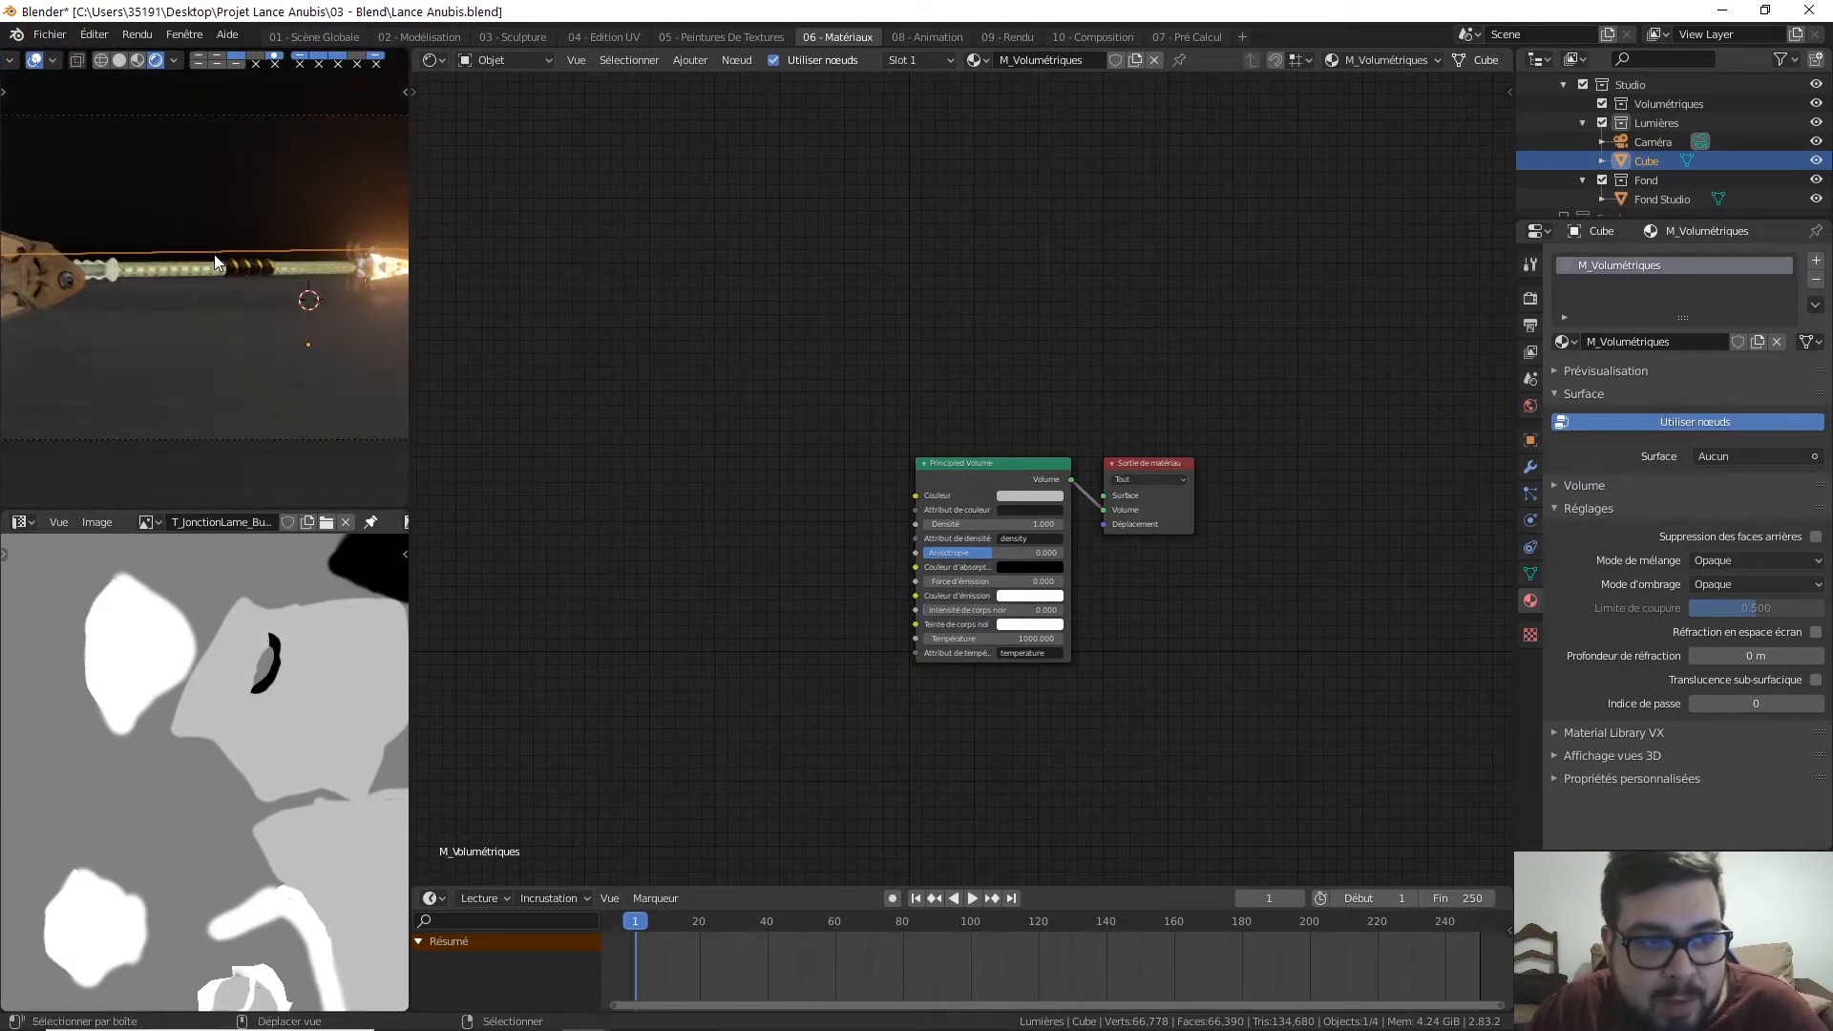
{"action": "middle_click_drag", "start_coordinate": [214, 254], "coordinate": [335, 260]}
{"action": "scroll", "coordinate": [335, 260], "scroll_direction": "down", "scroll_amount": 6}
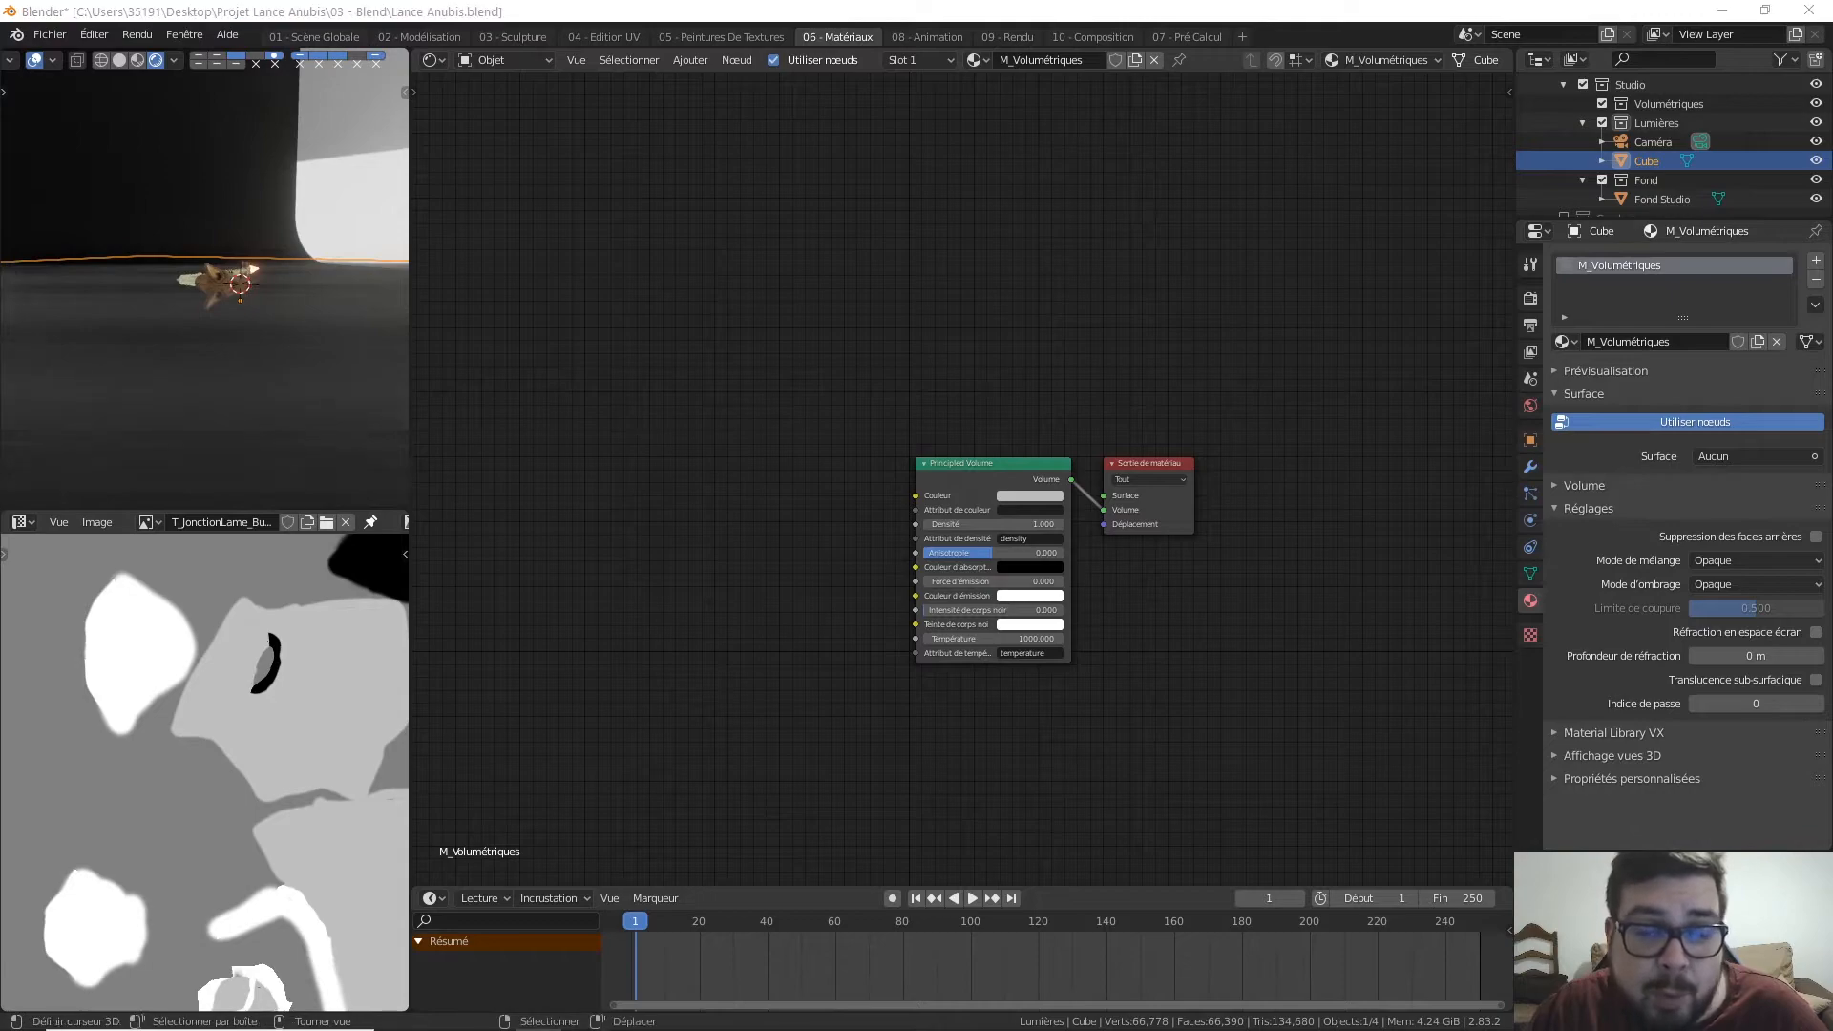
{"action": "middle_click_drag", "start_coordinate": [219, 204], "coordinate": [289, 254]}
{"action": "scroll", "coordinate": [175, 265], "scroll_direction": "up", "scroll_amount": 3}
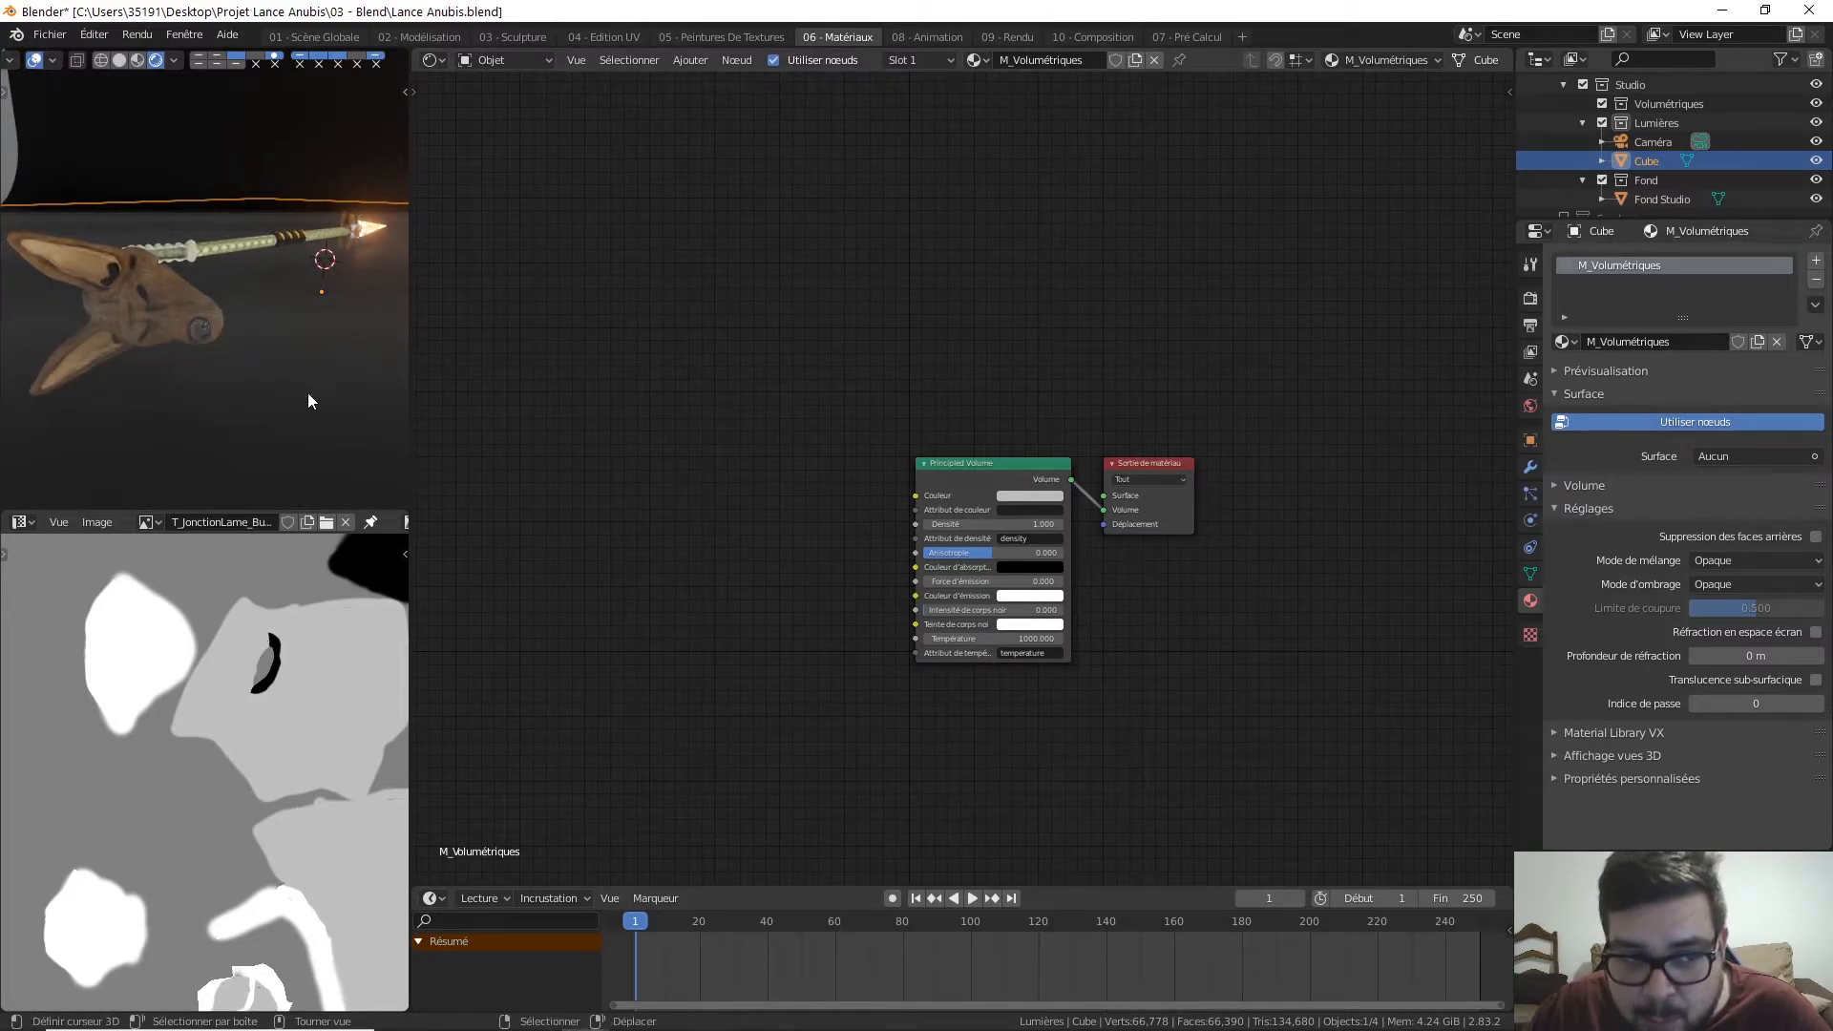
Step: Add a Noise Texture node and connect its Fac output to the Principled Volume's Color input
{"action": "left_click", "coordinate": [1016, 466]}
{"action": "middle_click_drag", "start_coordinate": [947, 407], "coordinate": [1121, 396]}
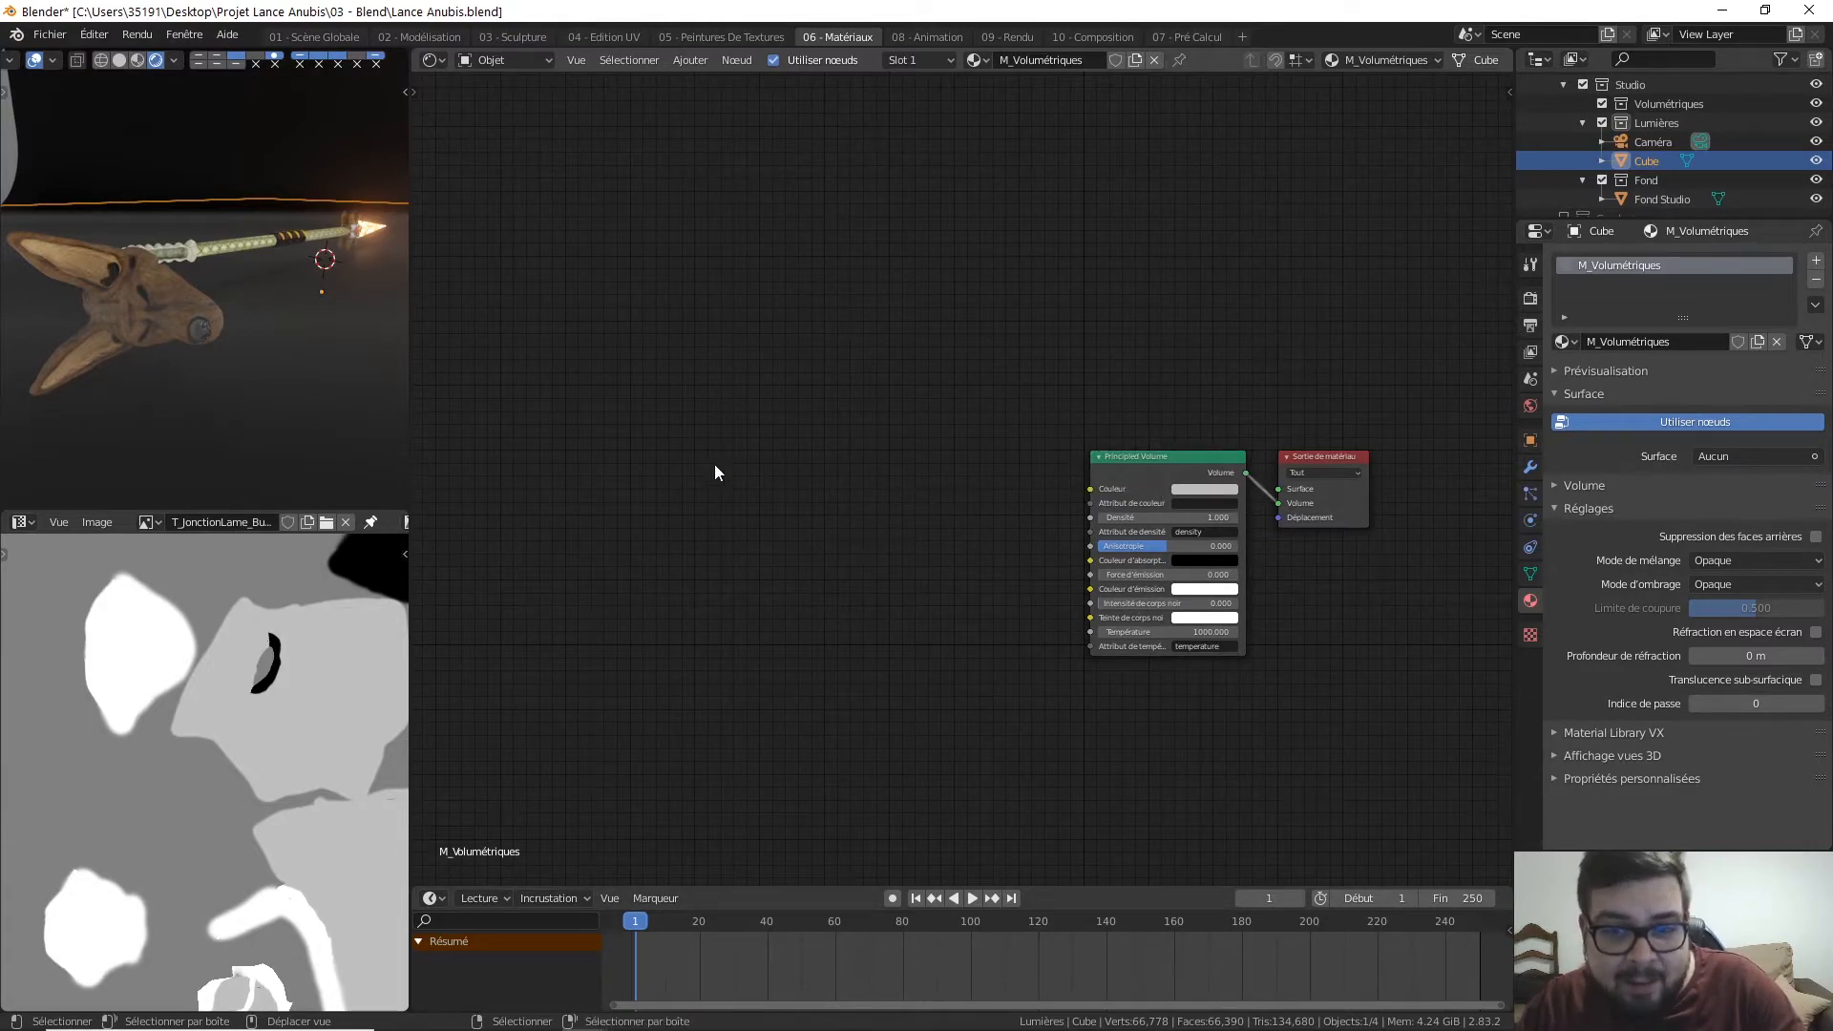
{"action": "key", "text": "shift+a"}
{"action": "mouse_move", "coordinate": [653, 552]}
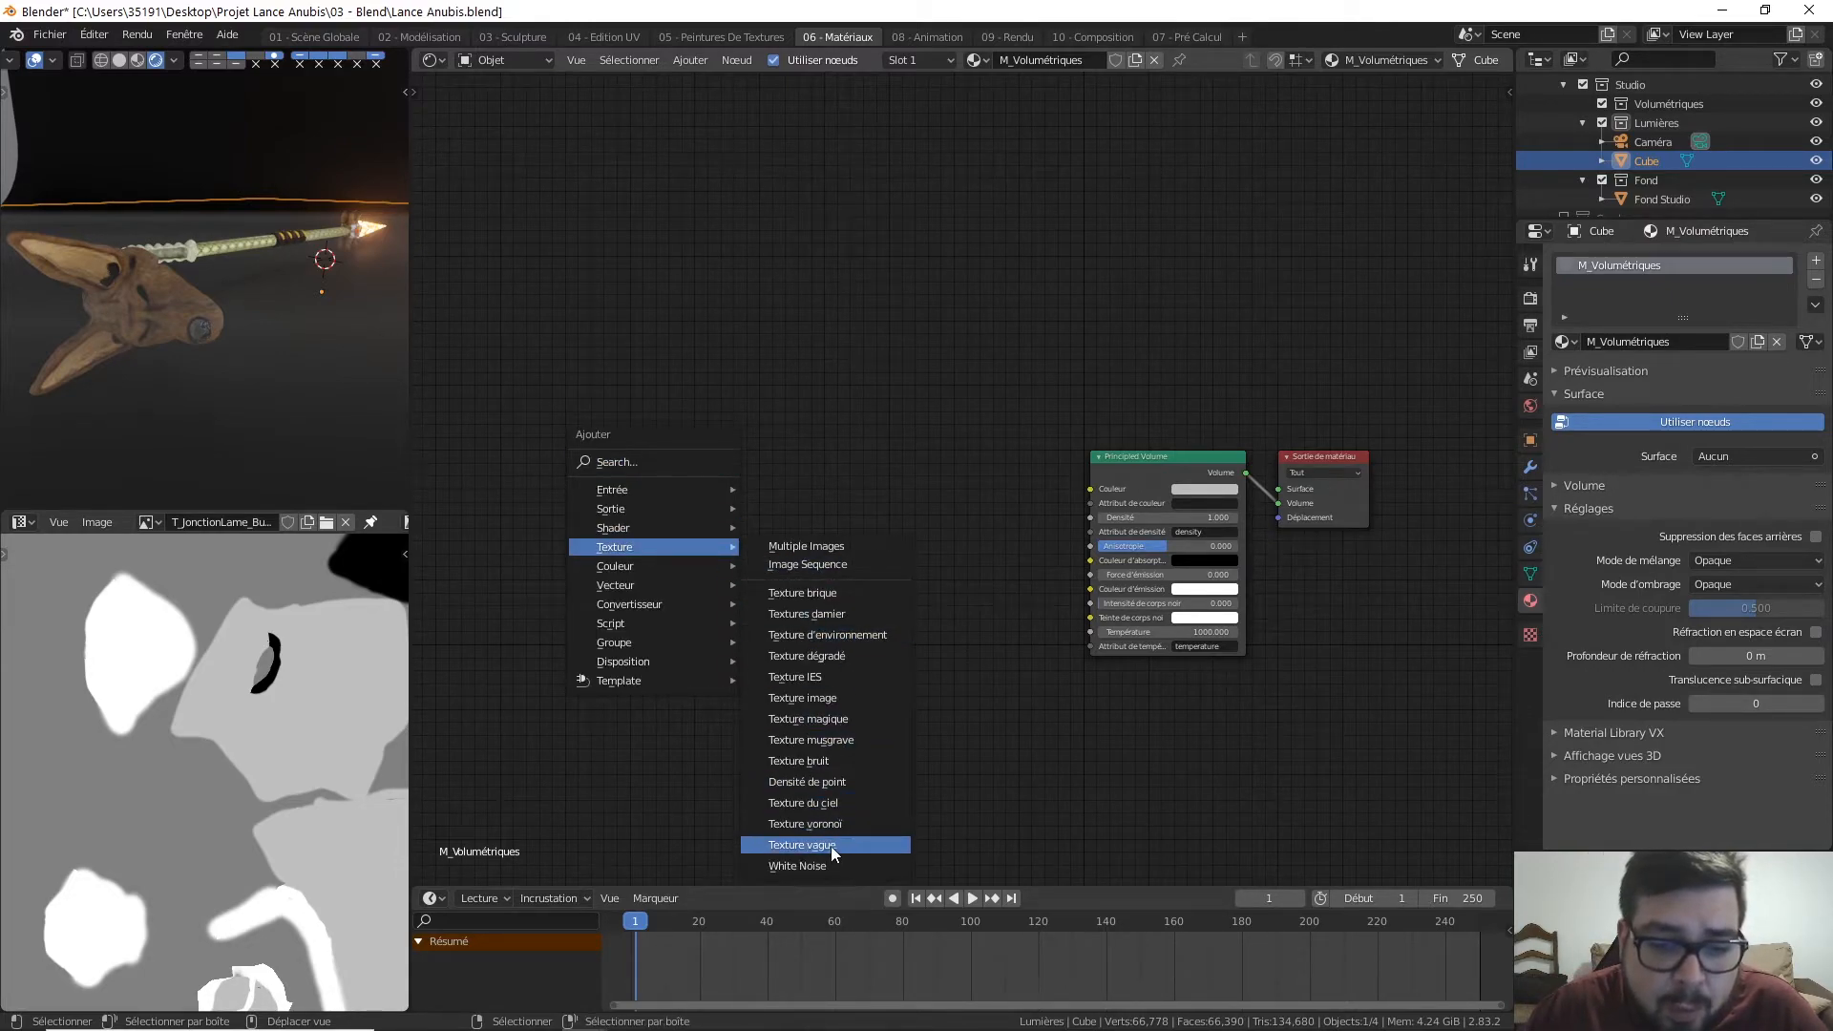
{"action": "left_click", "coordinate": [811, 759]}
{"action": "left_click", "coordinate": [766, 390]}
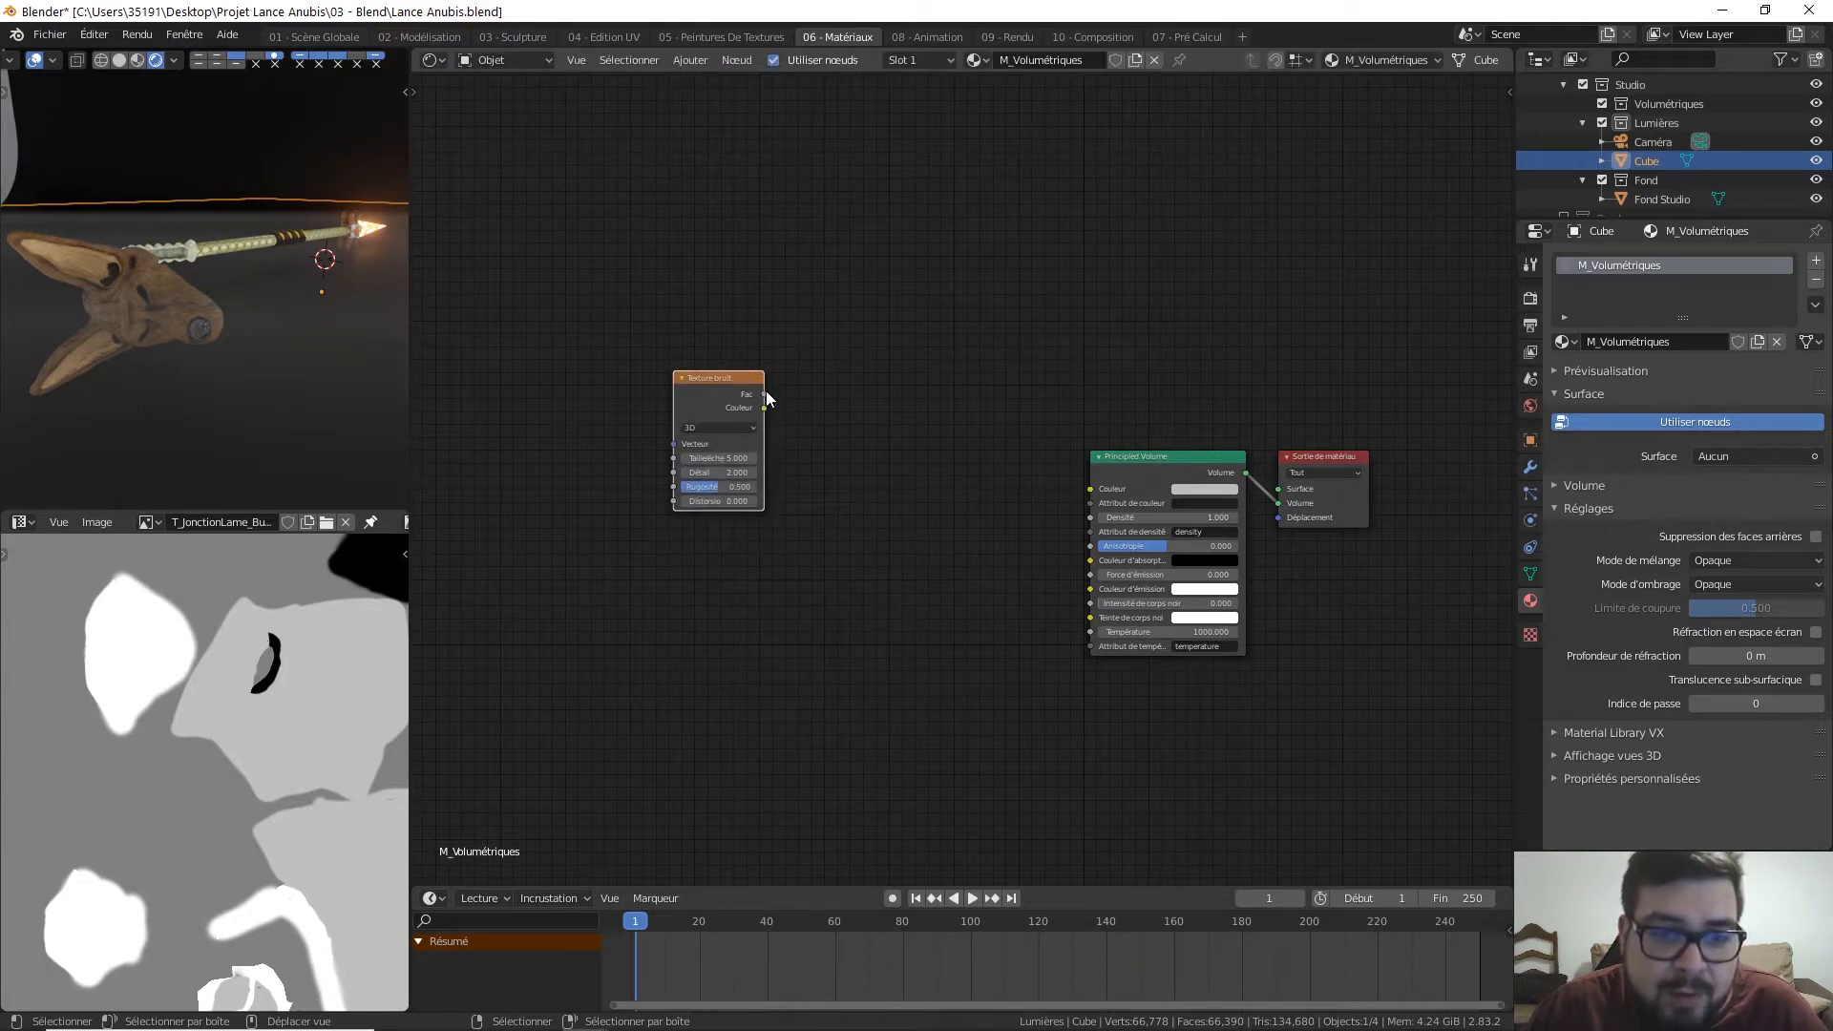
{"action": "left_click_drag", "start_coordinate": [765, 393], "coordinate": [1106, 470]}
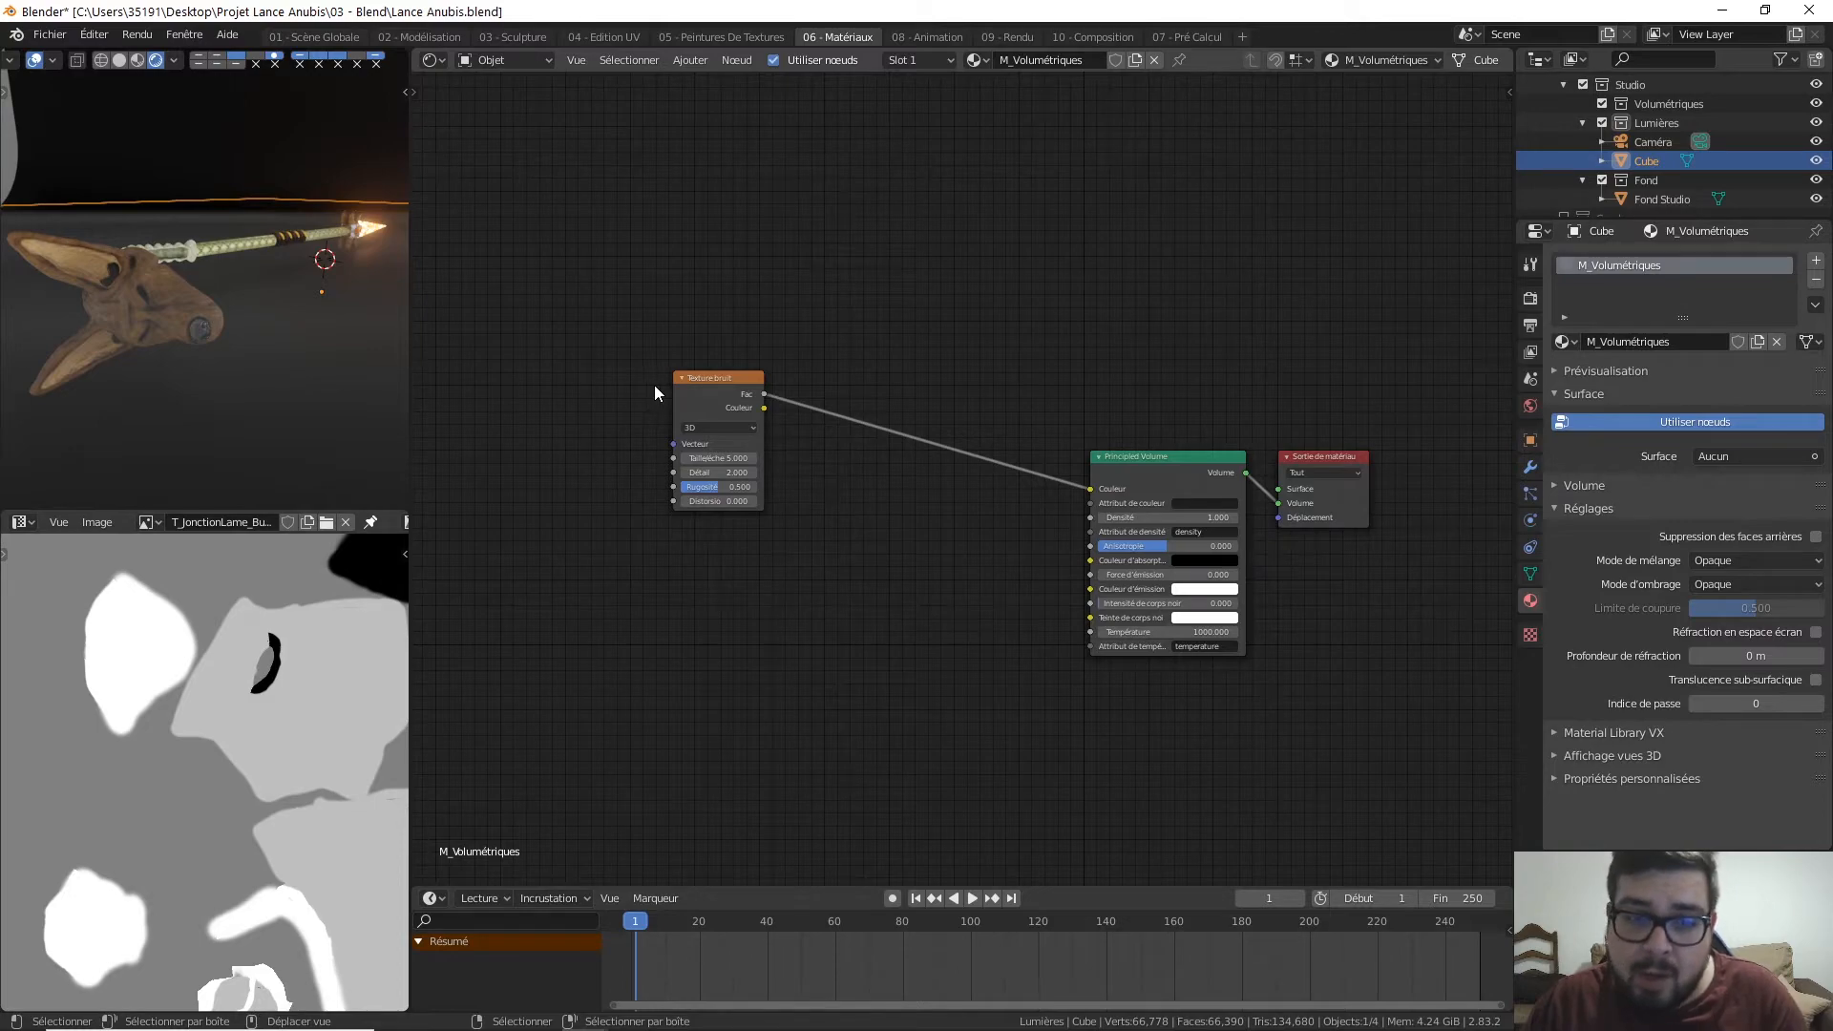
Step: Insert a ColorRamp between the Noise Texture and Principled Volume, with the black stop at about 0.32 and the white stop at about 0.81
{"action": "key", "text": "shift+a"}
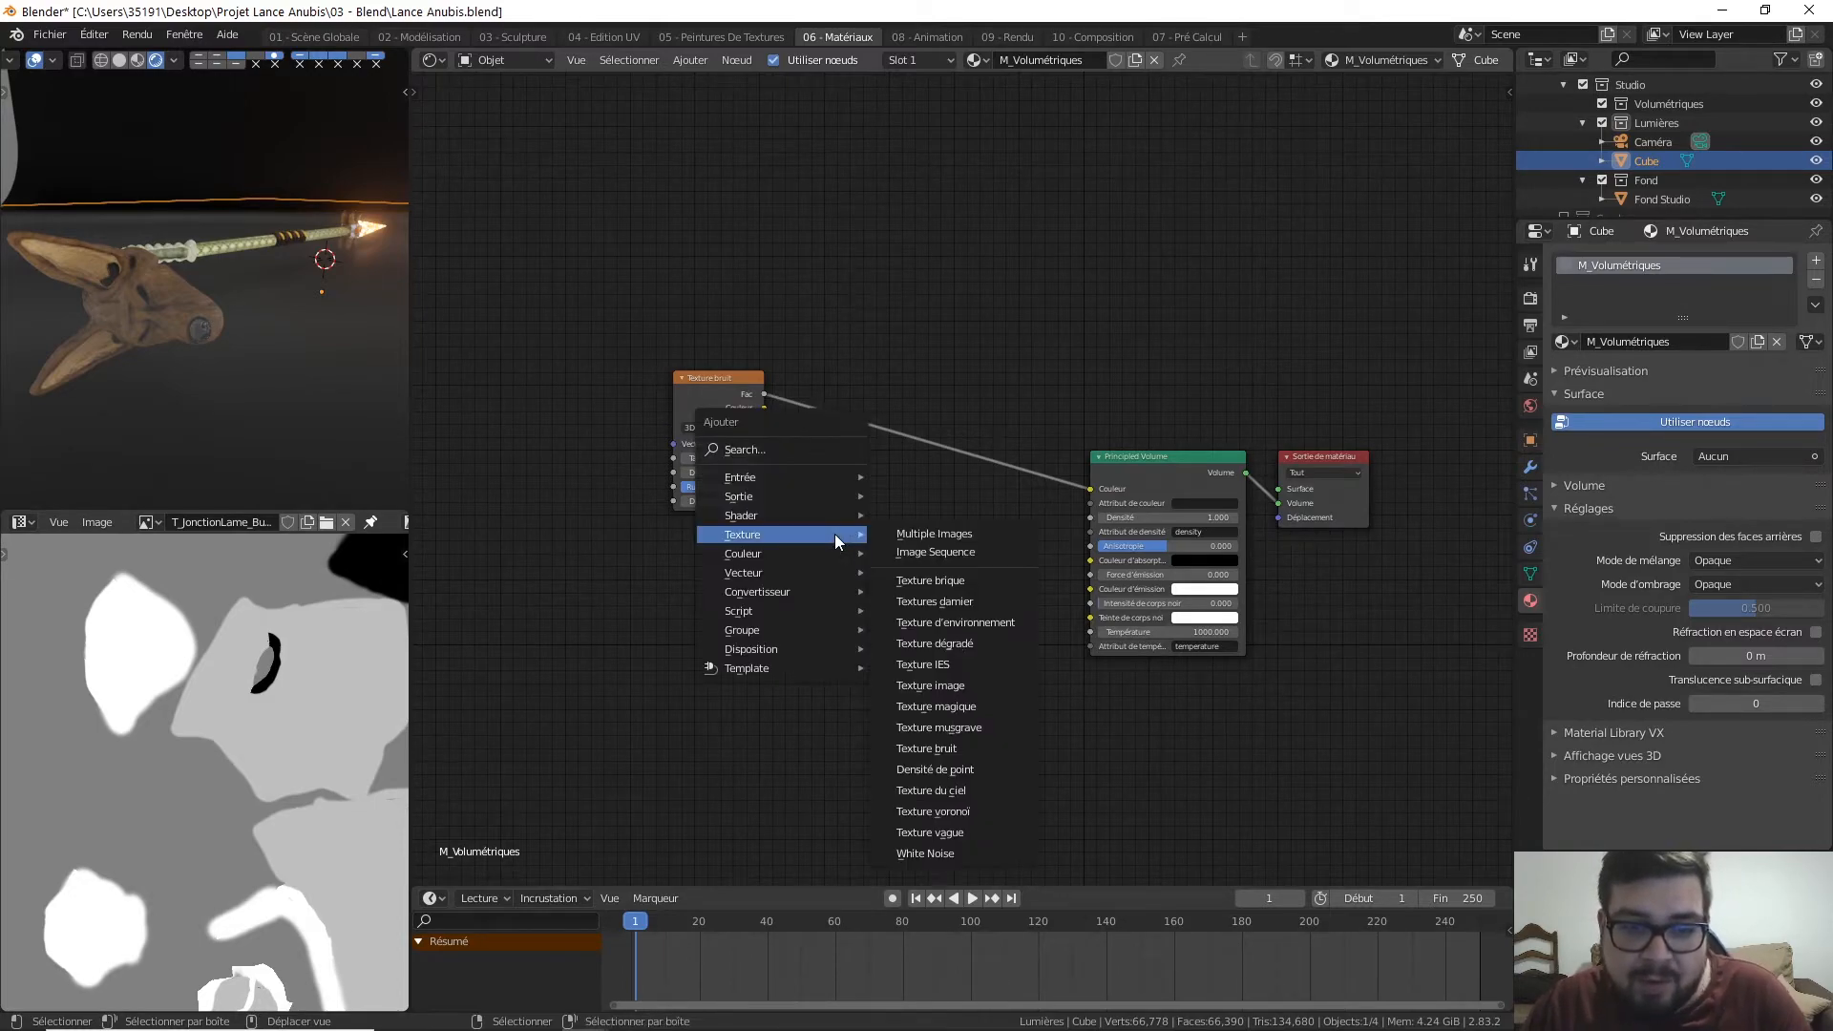
{"action": "mouse_move", "coordinate": [781, 592]}
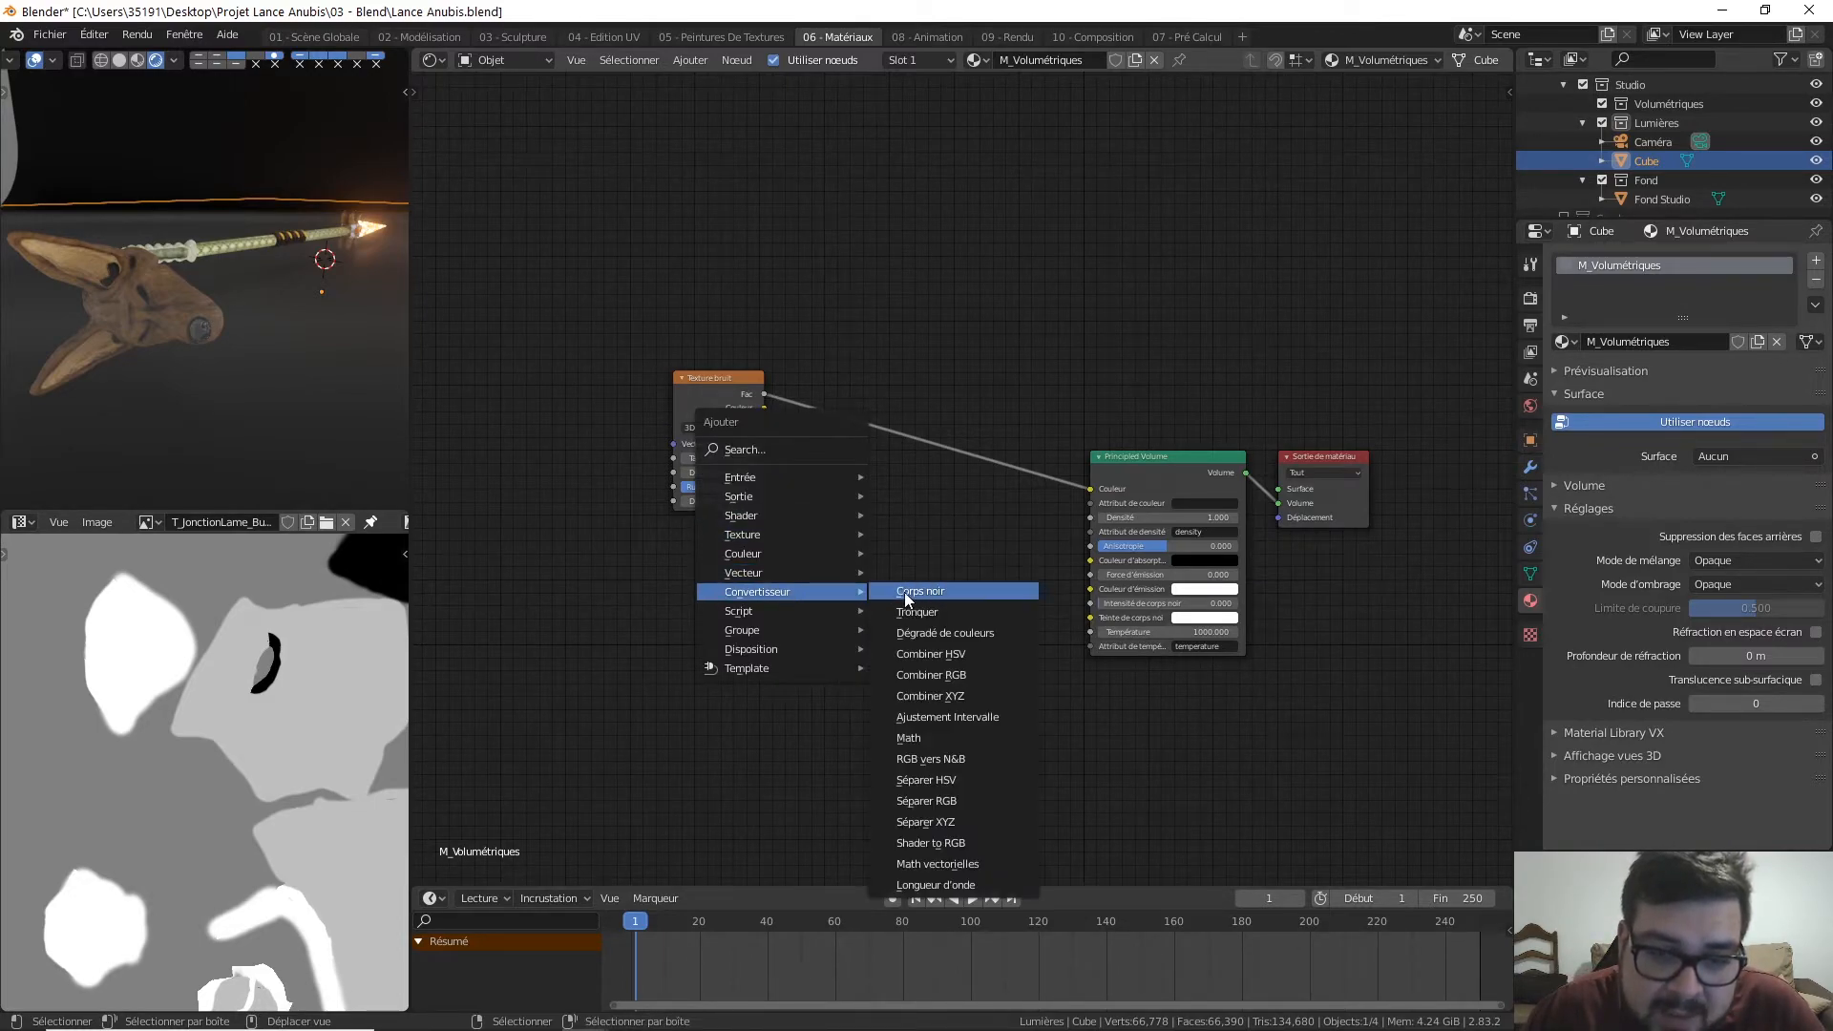
{"action": "left_click", "coordinate": [936, 627]}
{"action": "left_click", "coordinate": [866, 331]}
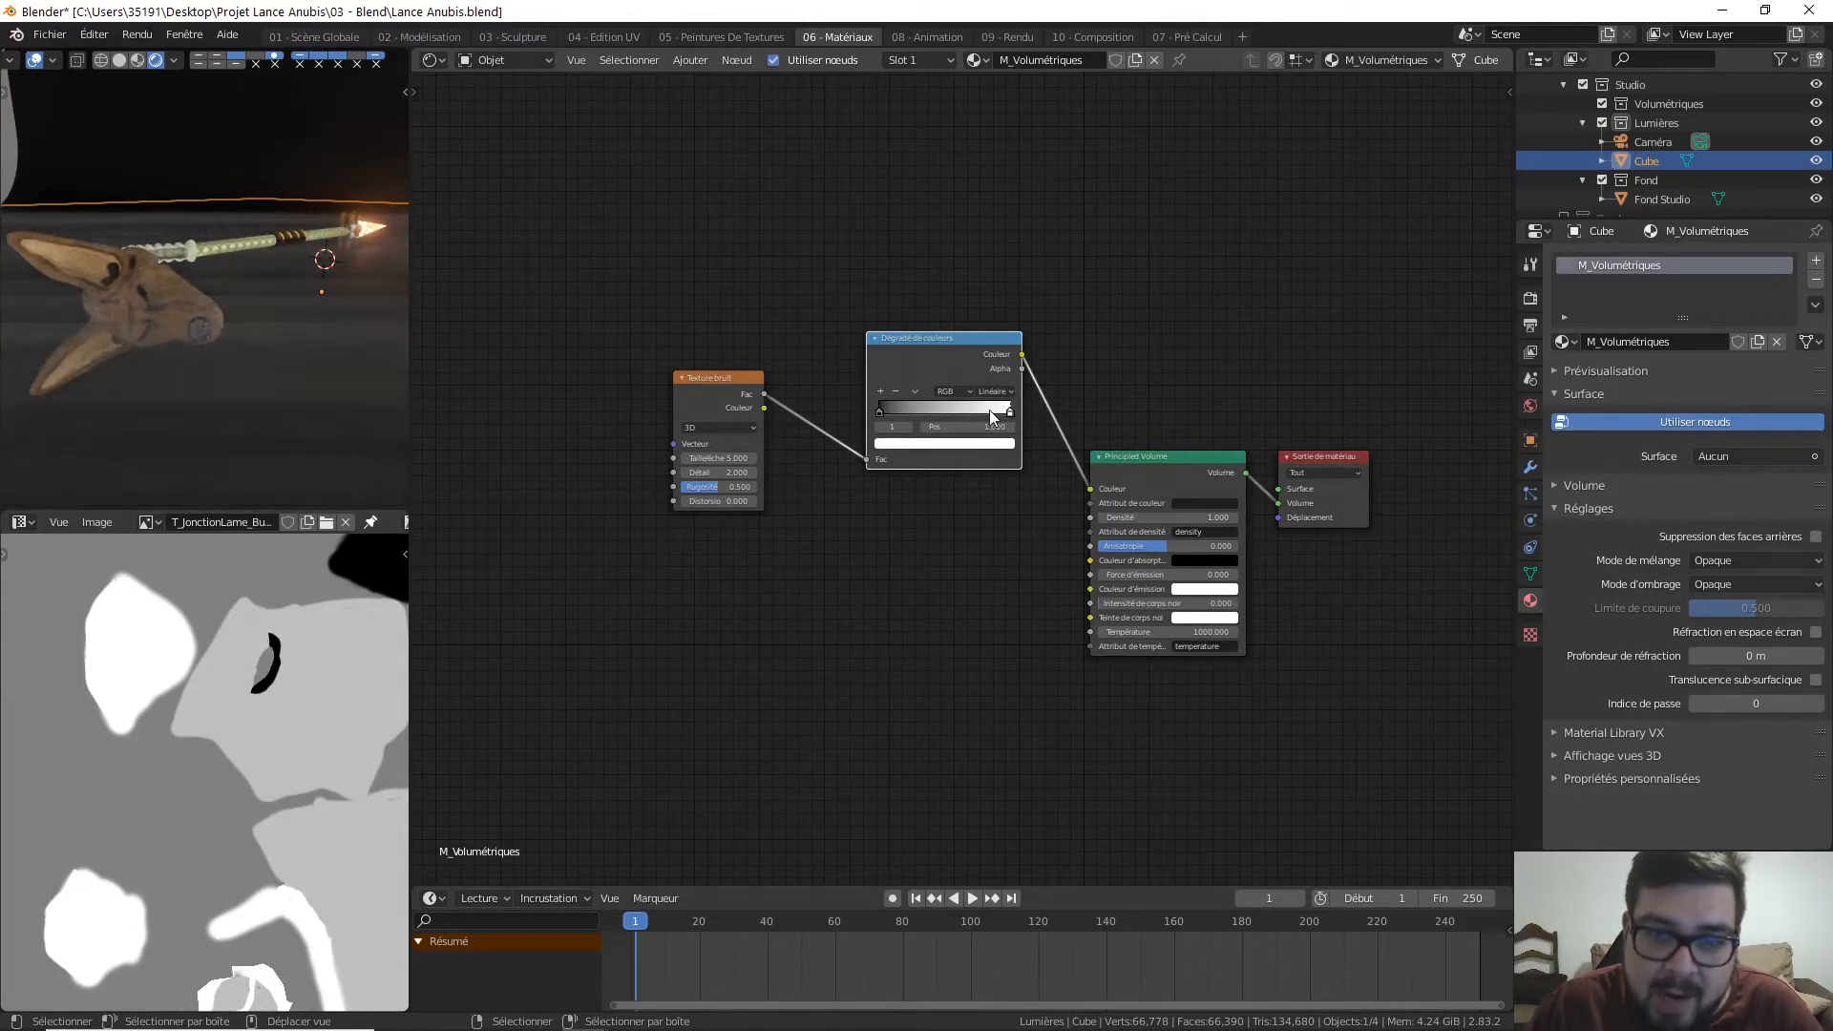
{"action": "left_click_drag", "start_coordinate": [879, 406], "coordinate": [924, 405]}
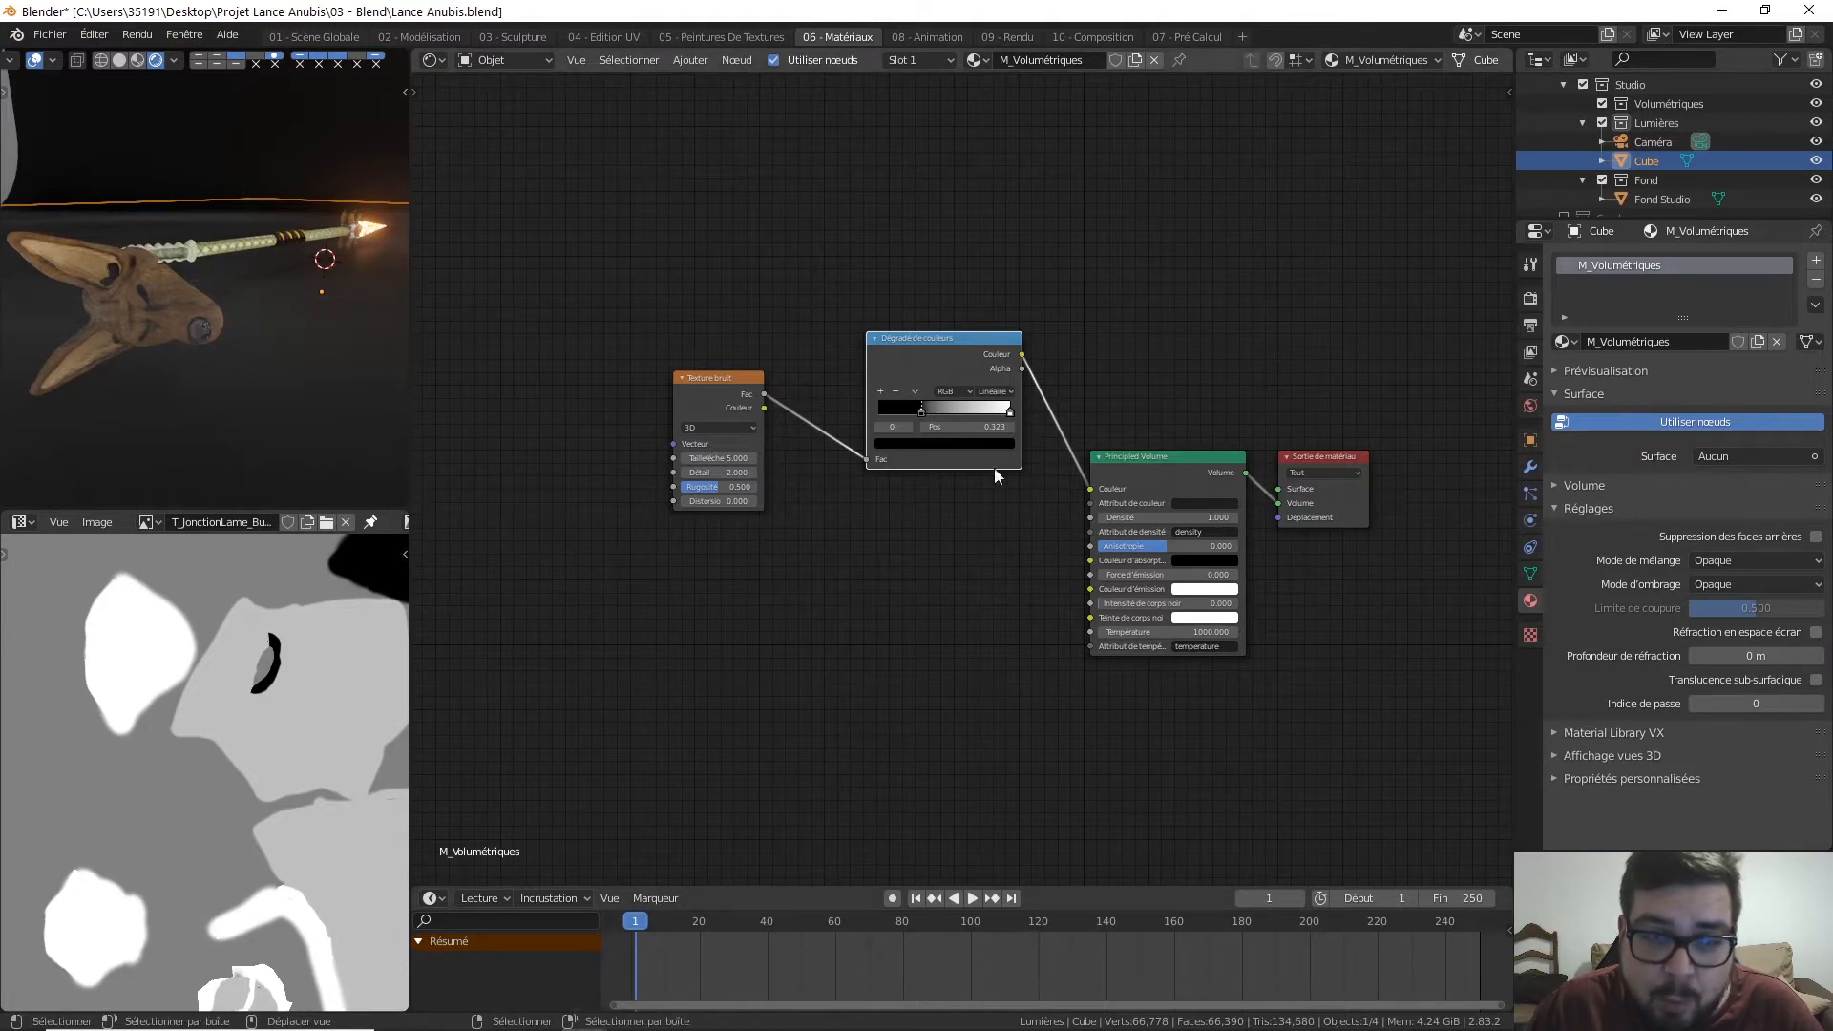
{"action": "mouse_move", "coordinate": [1011, 411]}
{"action": "left_mouse_down"}
{"action": "mouse_move", "coordinate": [945, 412]}
{"action": "mouse_move", "coordinate": [985, 411]}
{"action": "left_mouse_up"}
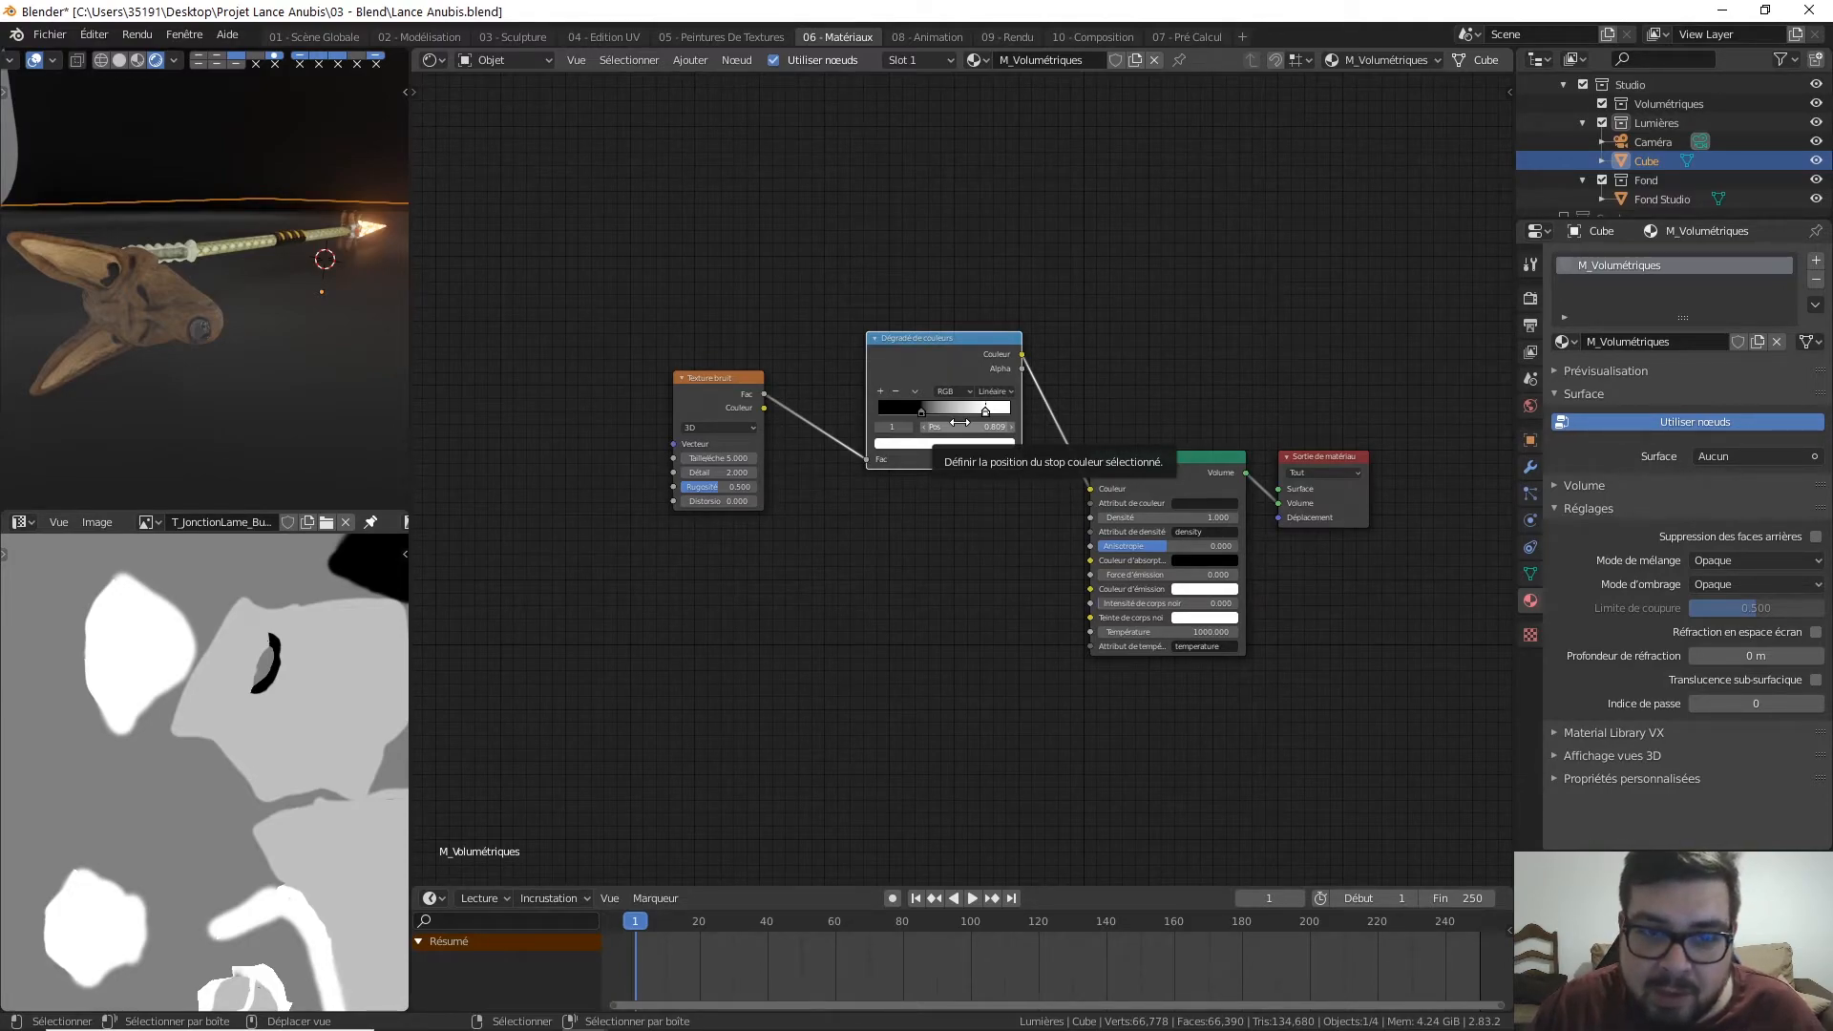
Step: Set the Noise Texture's detail to 16 and its scale to 25
{"action": "left_click", "coordinate": [711, 472]}
{"action": "type", "text": "10.4"}
{"action": "key", "text": "Return"}
{"action": "left_click_drag", "start_coordinate": [722, 472], "coordinate": [764, 473]}
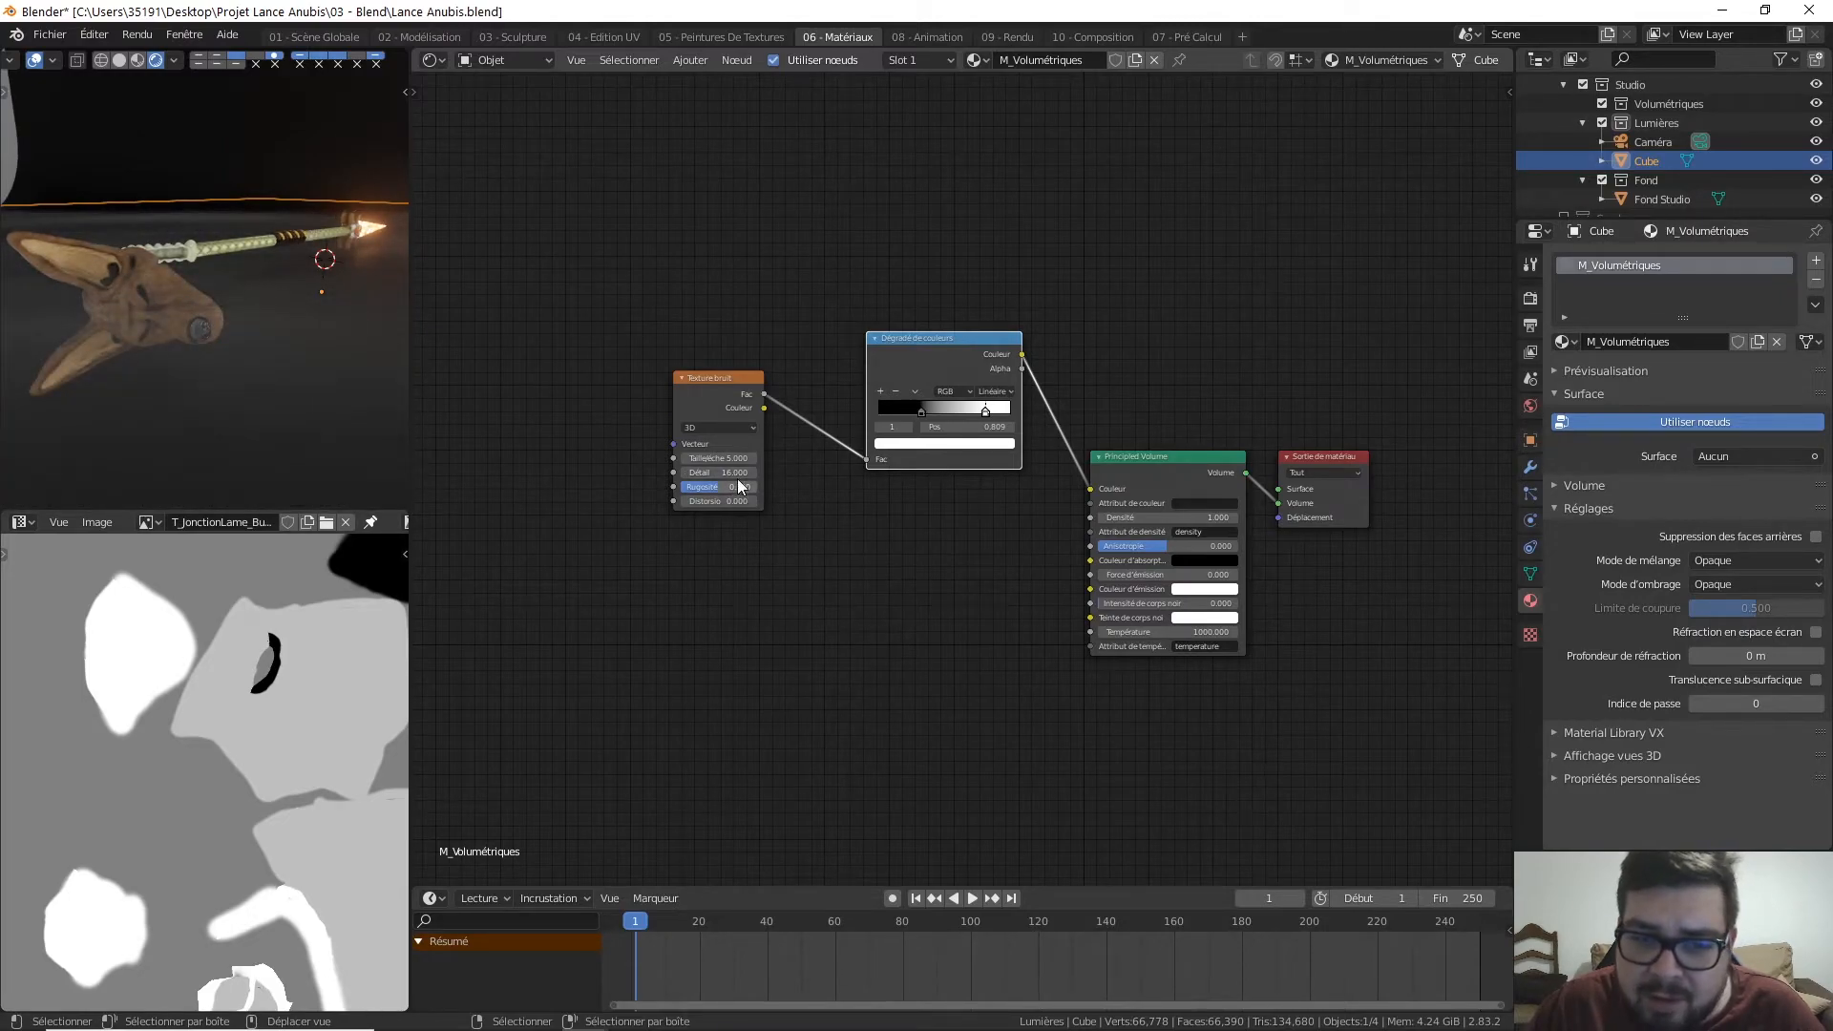
{"action": "left_click", "coordinate": [706, 458]}
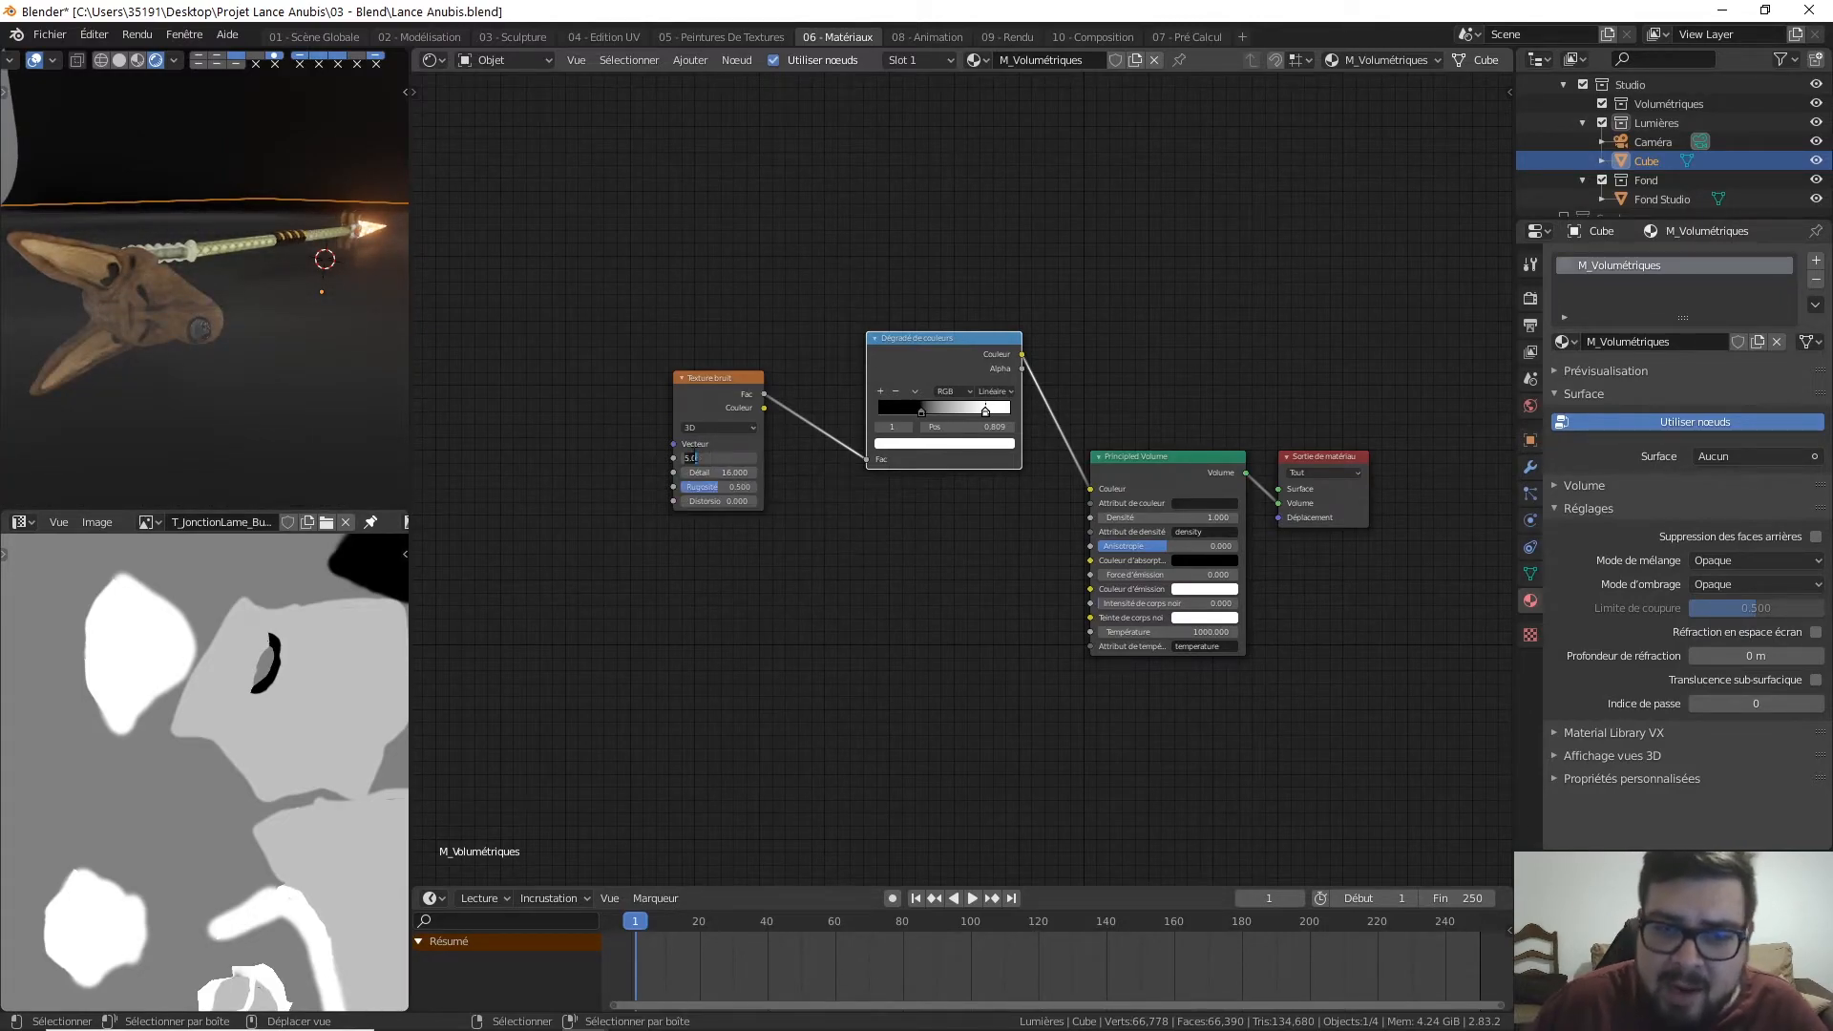
{"action": "type", "text": "25"}
{"action": "key", "text": "Return"}
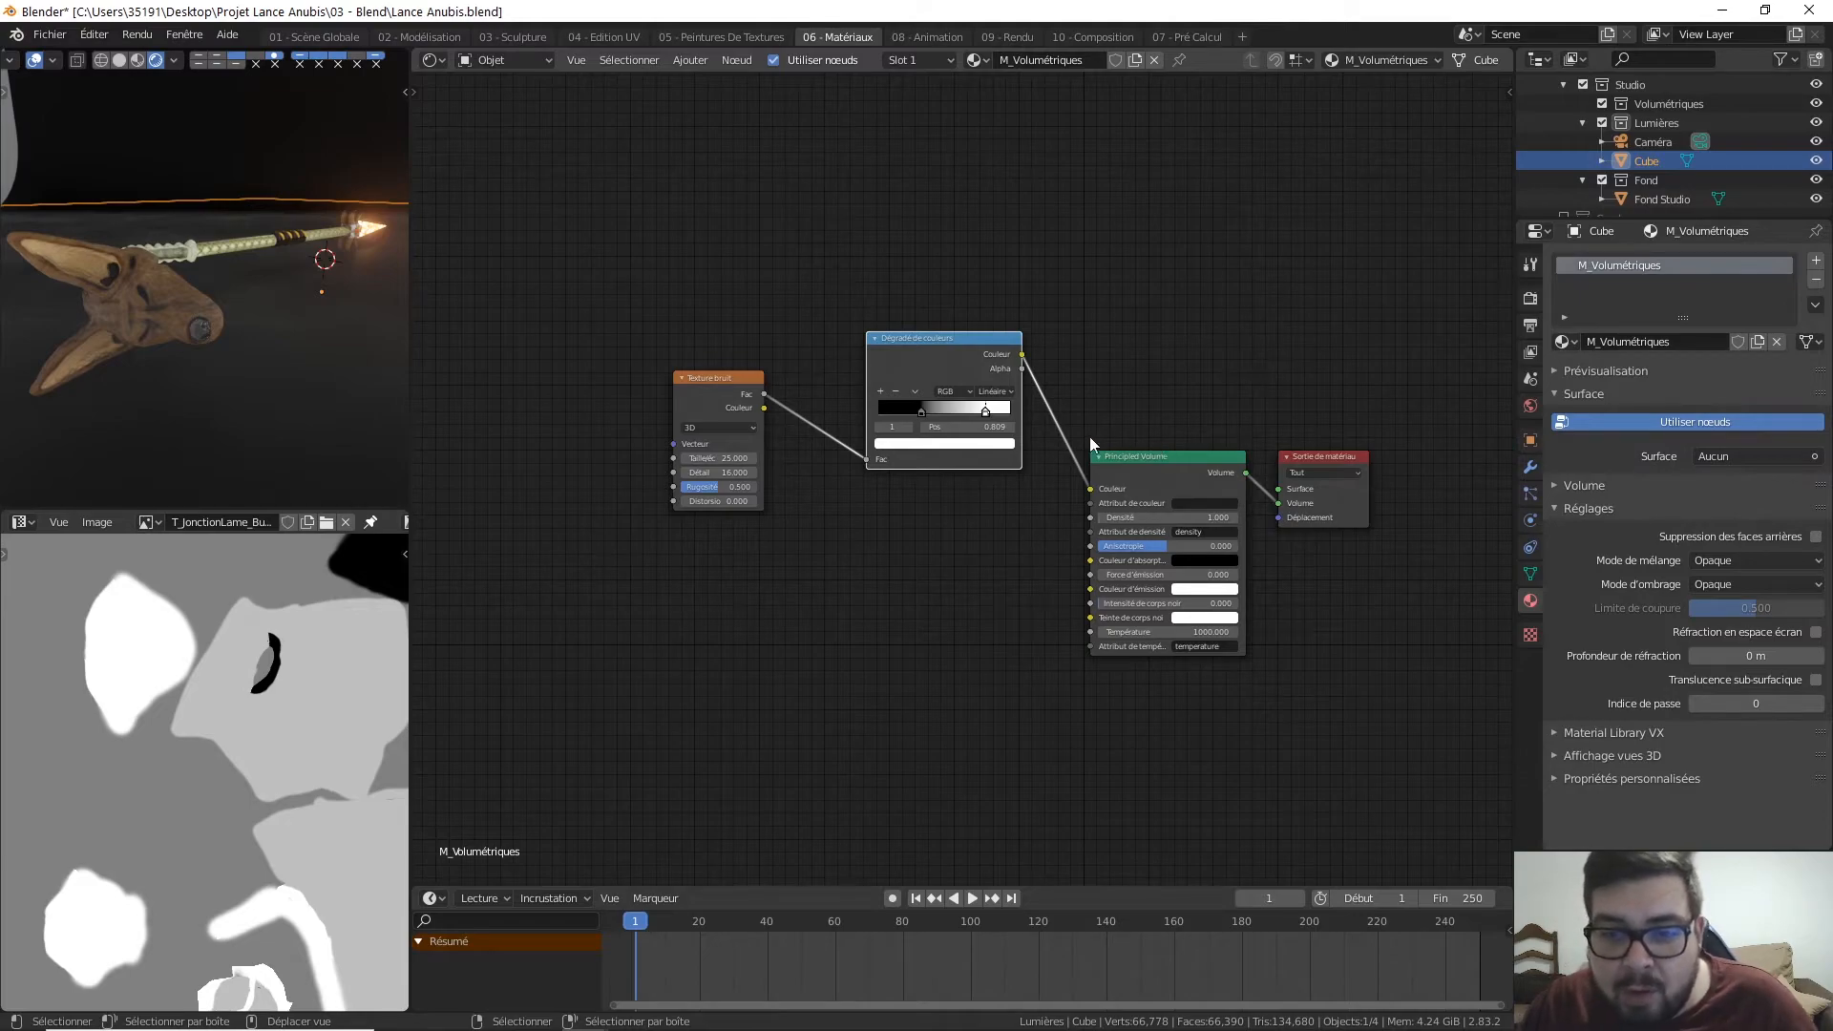
Step: Add Texture Coordinate and Mapping nodes to the Noise Texture, and feed the Mapping vector from the Object coordinates
{"action": "left_click", "coordinate": [746, 383]}
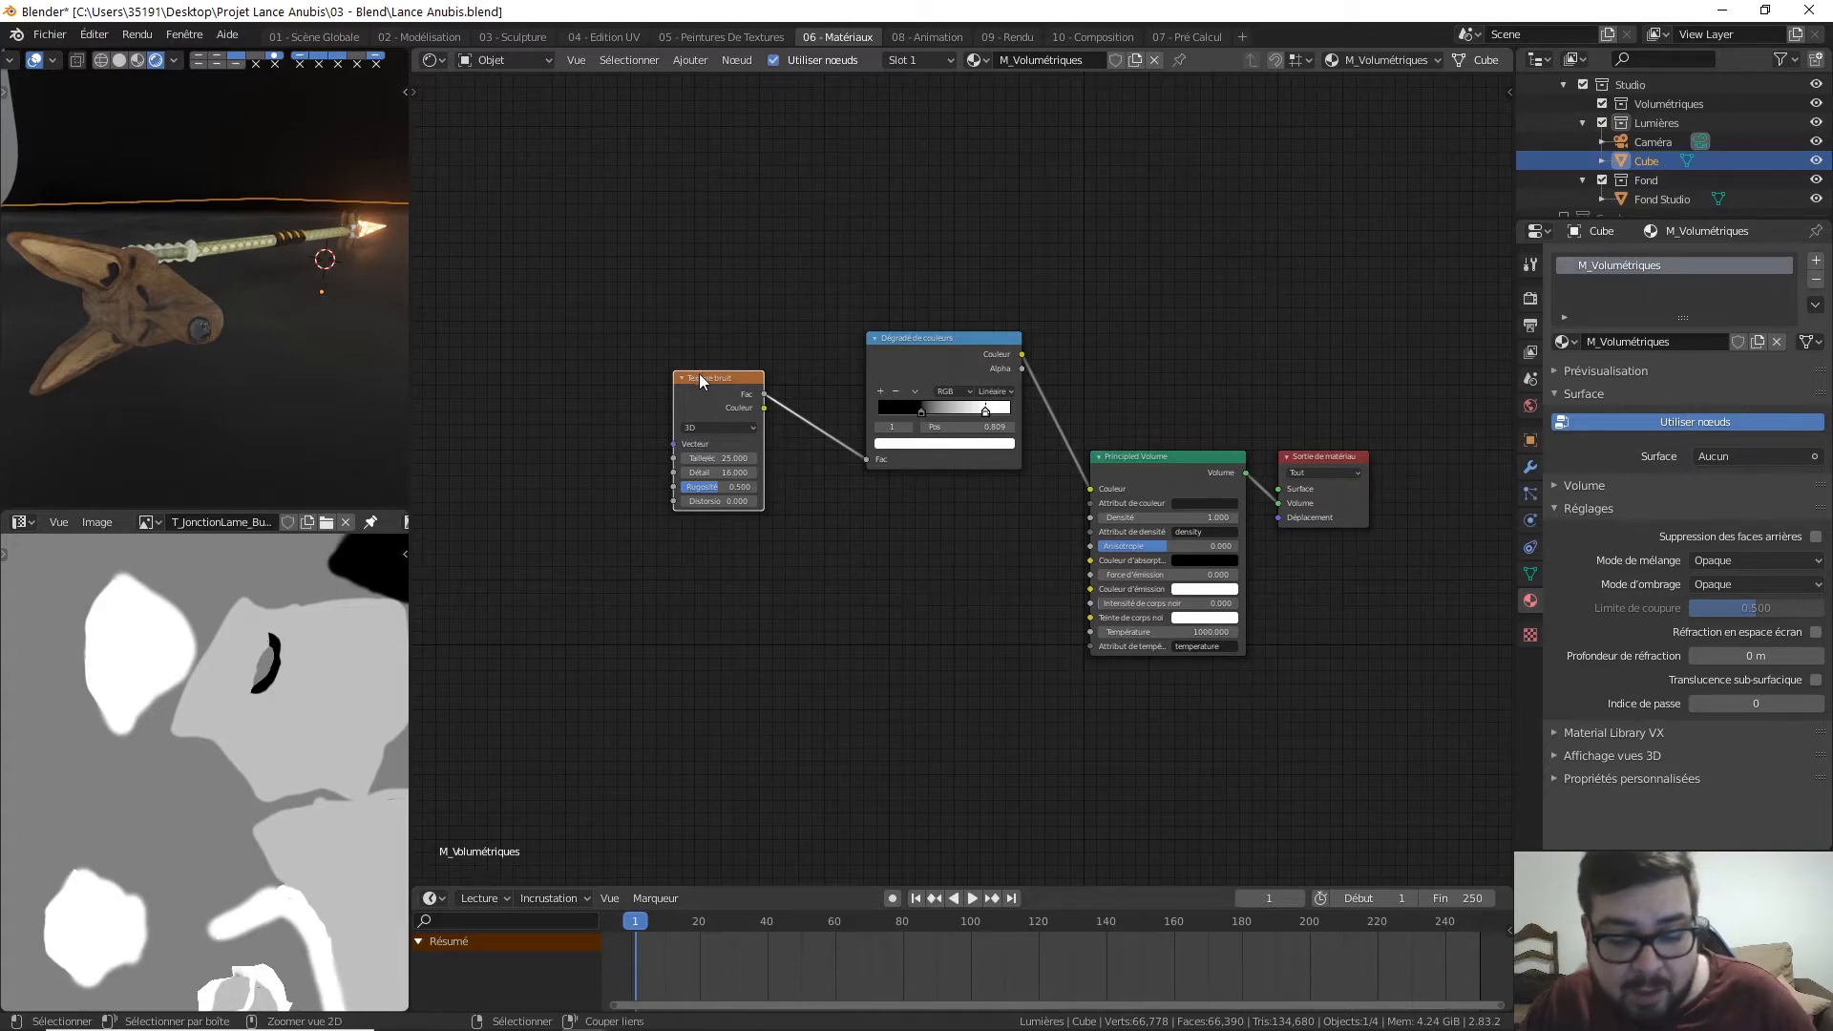
{"action": "key", "text": "ctrl+t"}
{"action": "key", "text": "Home"}
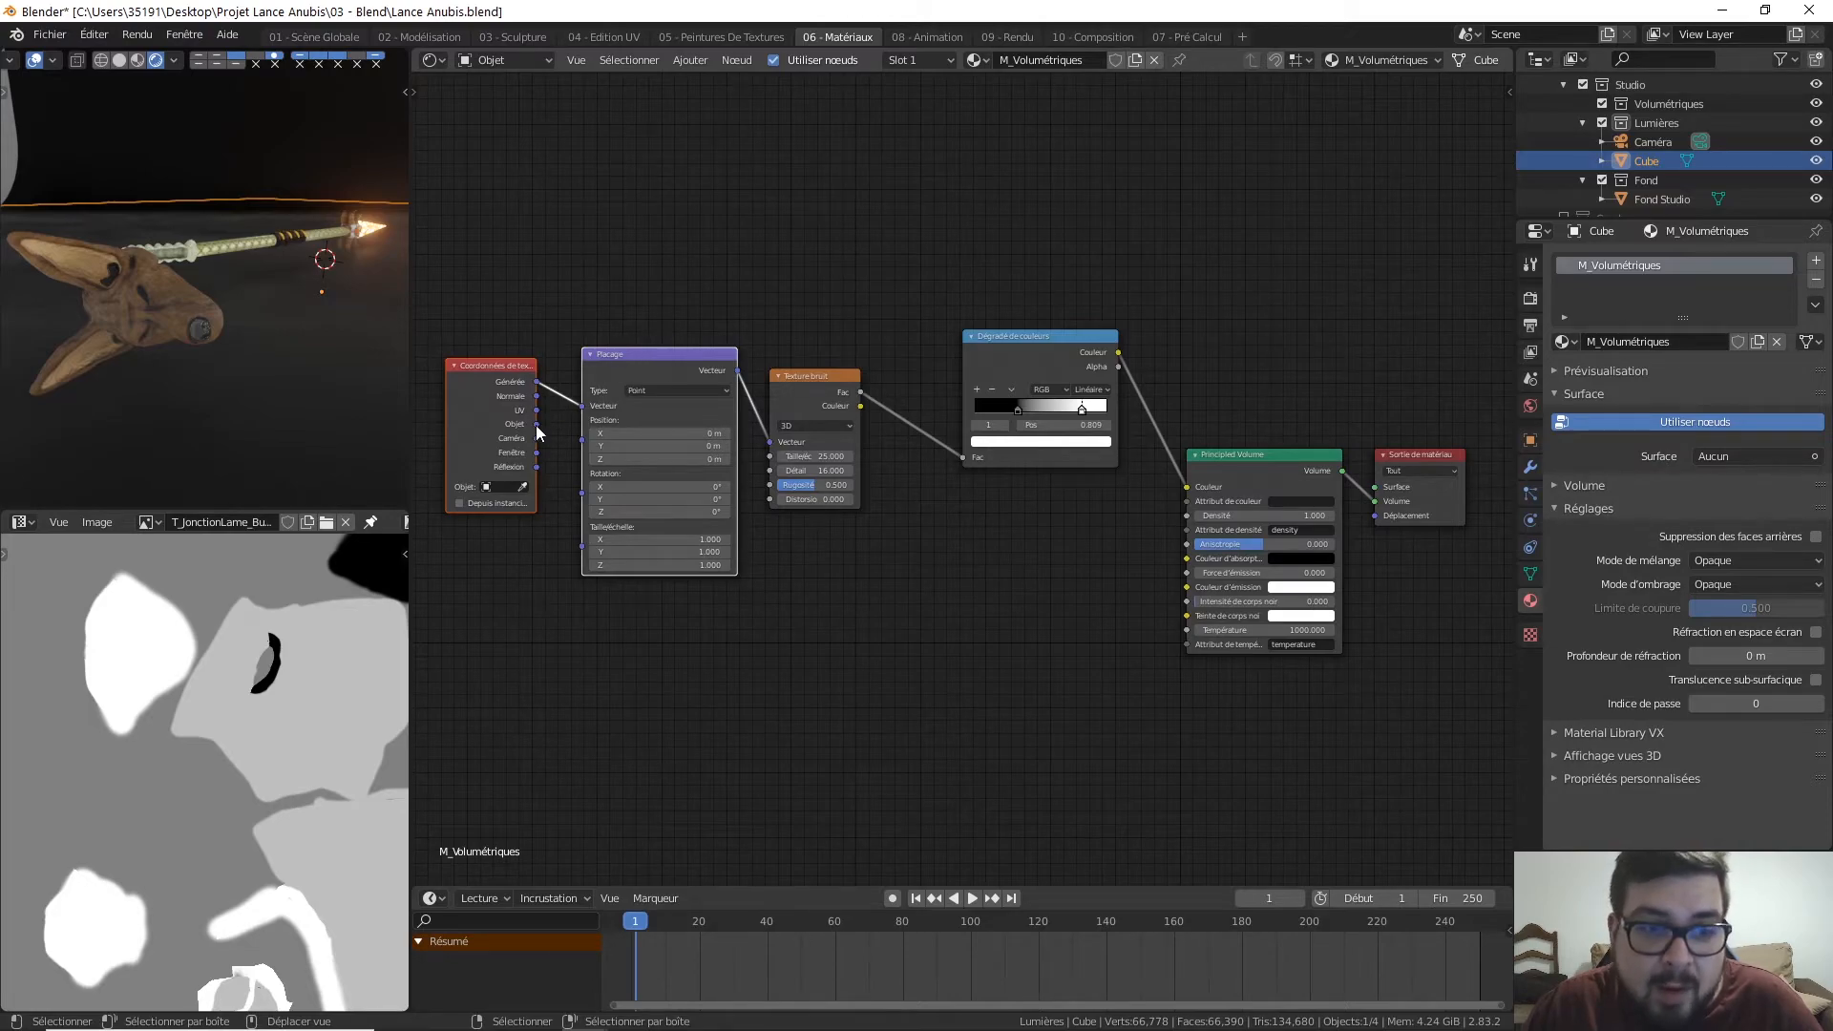
{"action": "left_click_drag", "start_coordinate": [536, 424], "coordinate": [584, 407]}
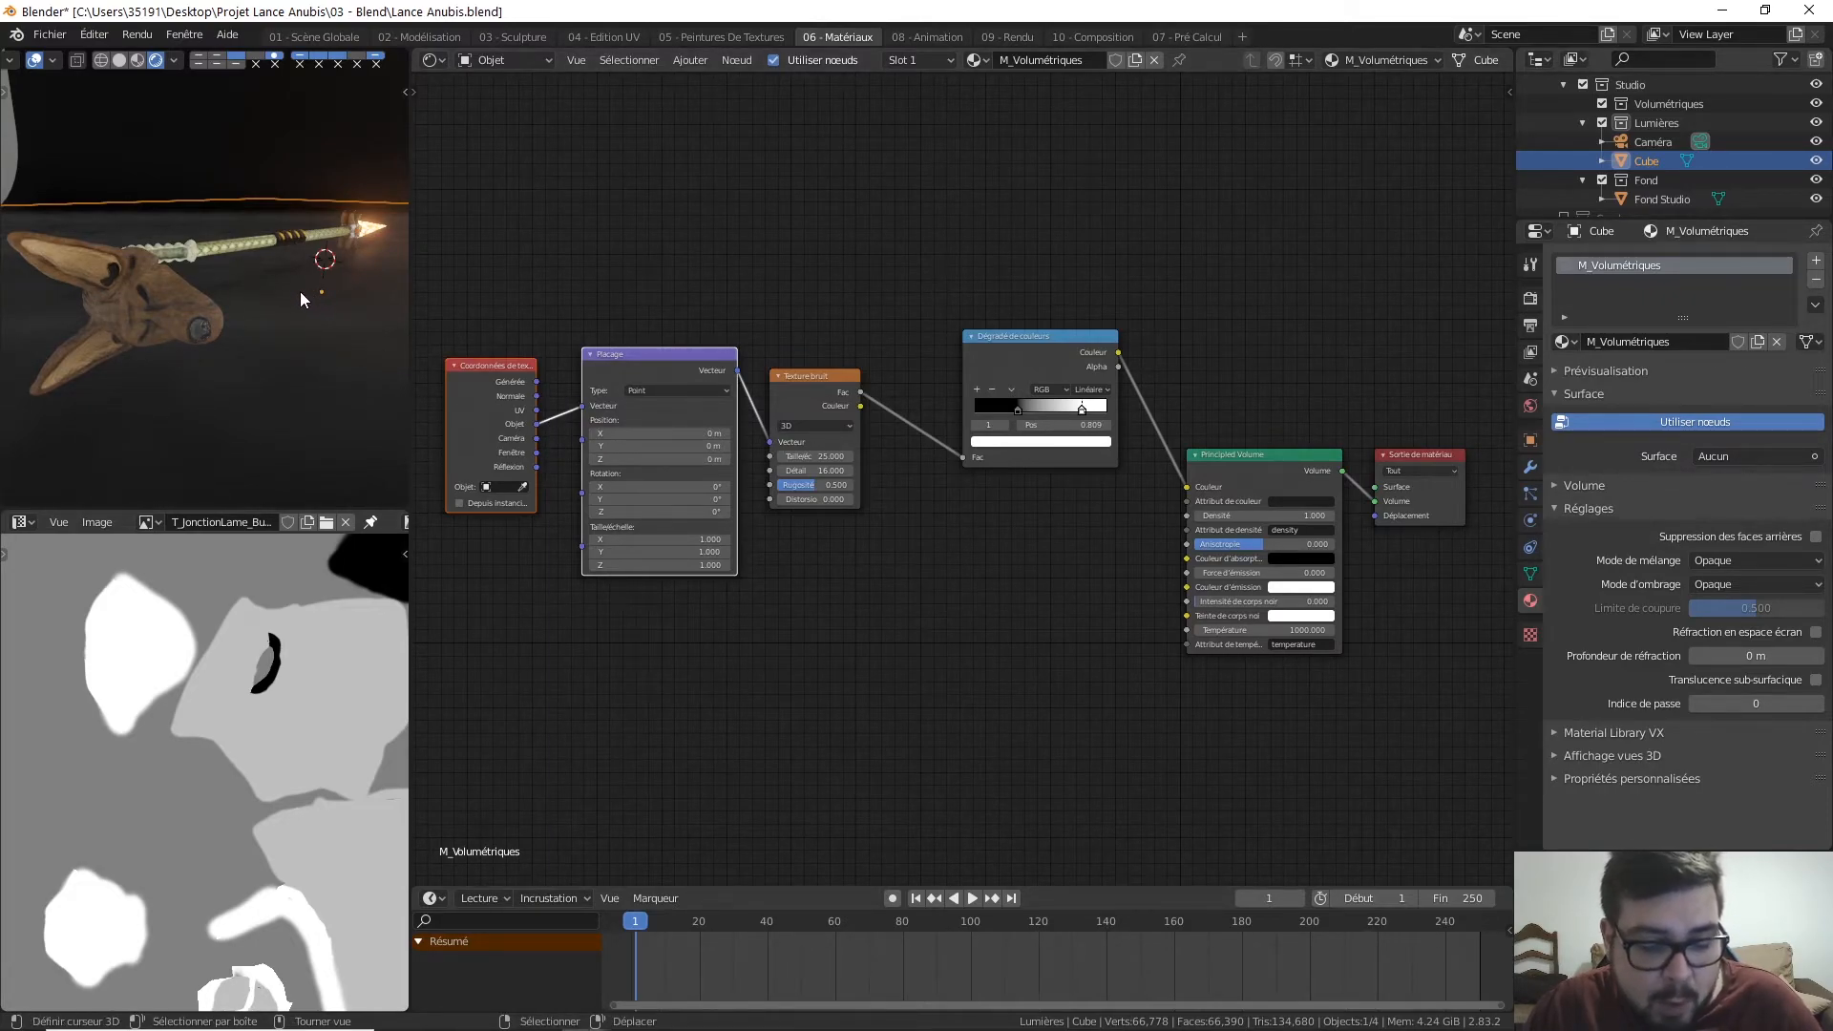
Step: Deselect everything in the 3D viewport
{"action": "key", "text": "a"}
{"action": "left_click", "coordinate": [281, 179]}
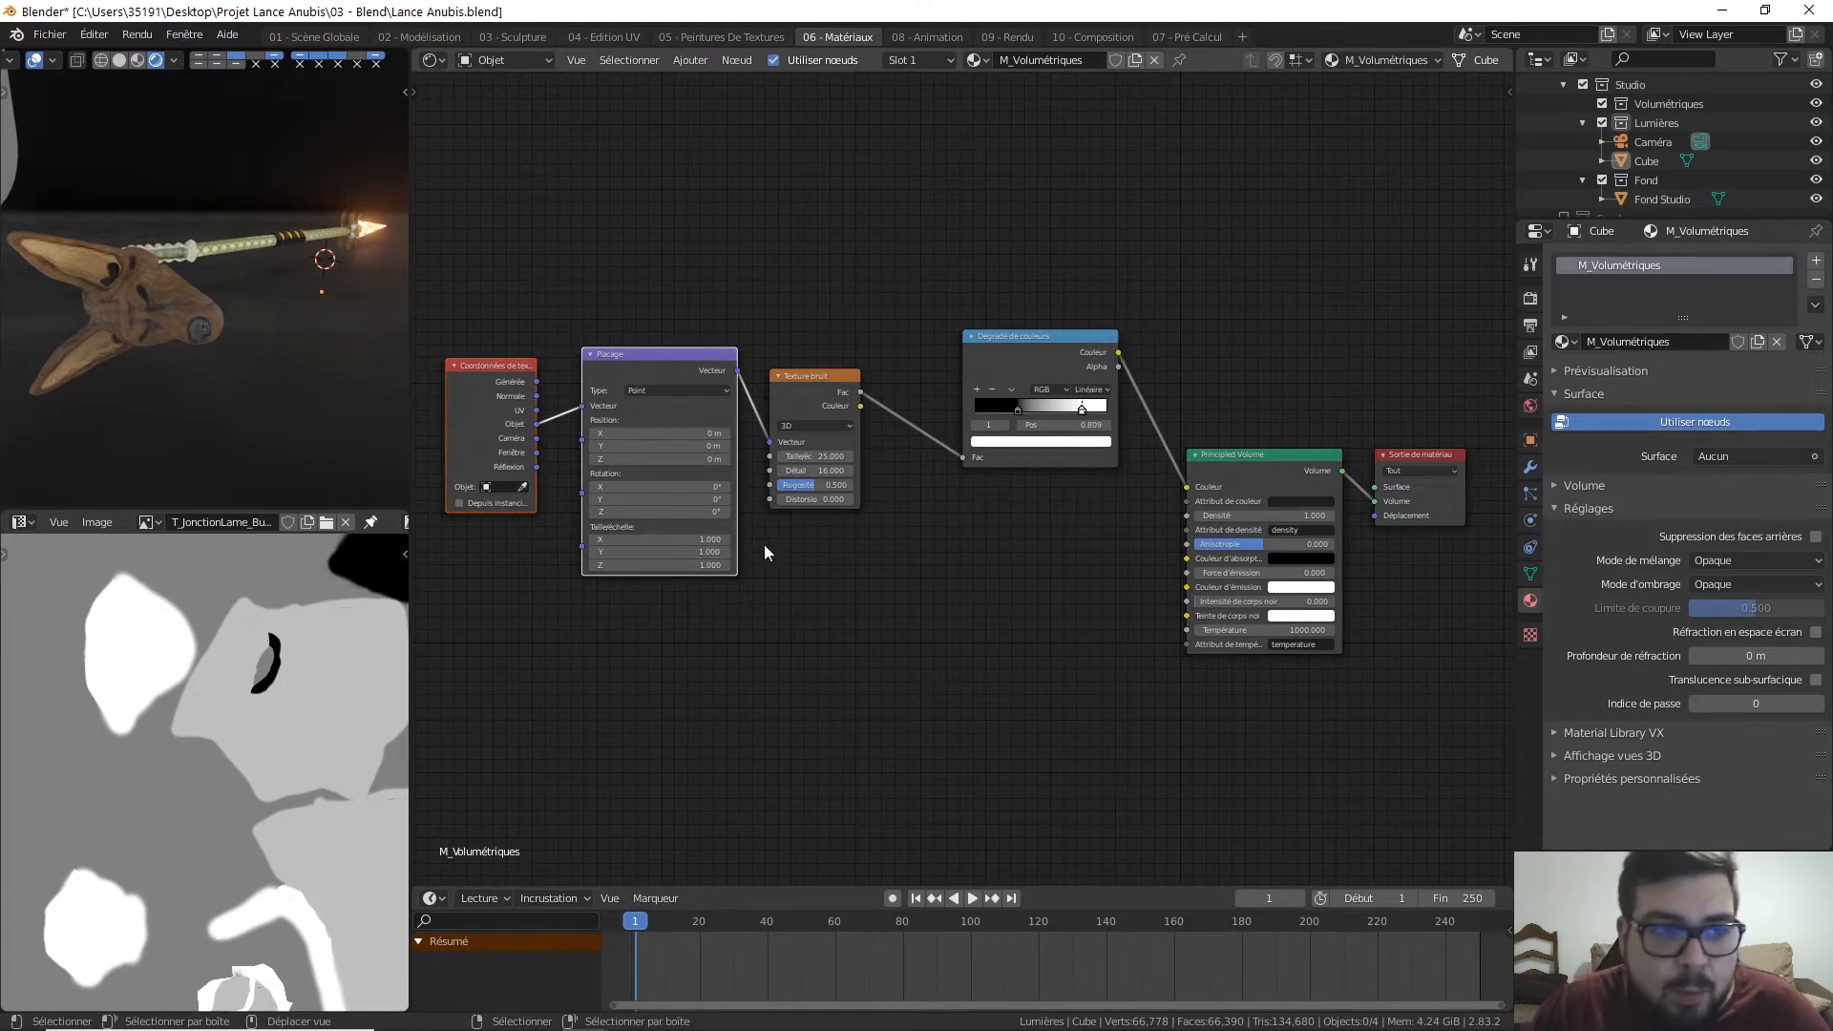
{"action": "middle_click_drag", "start_coordinate": [921, 560], "coordinate": [950, 536]}
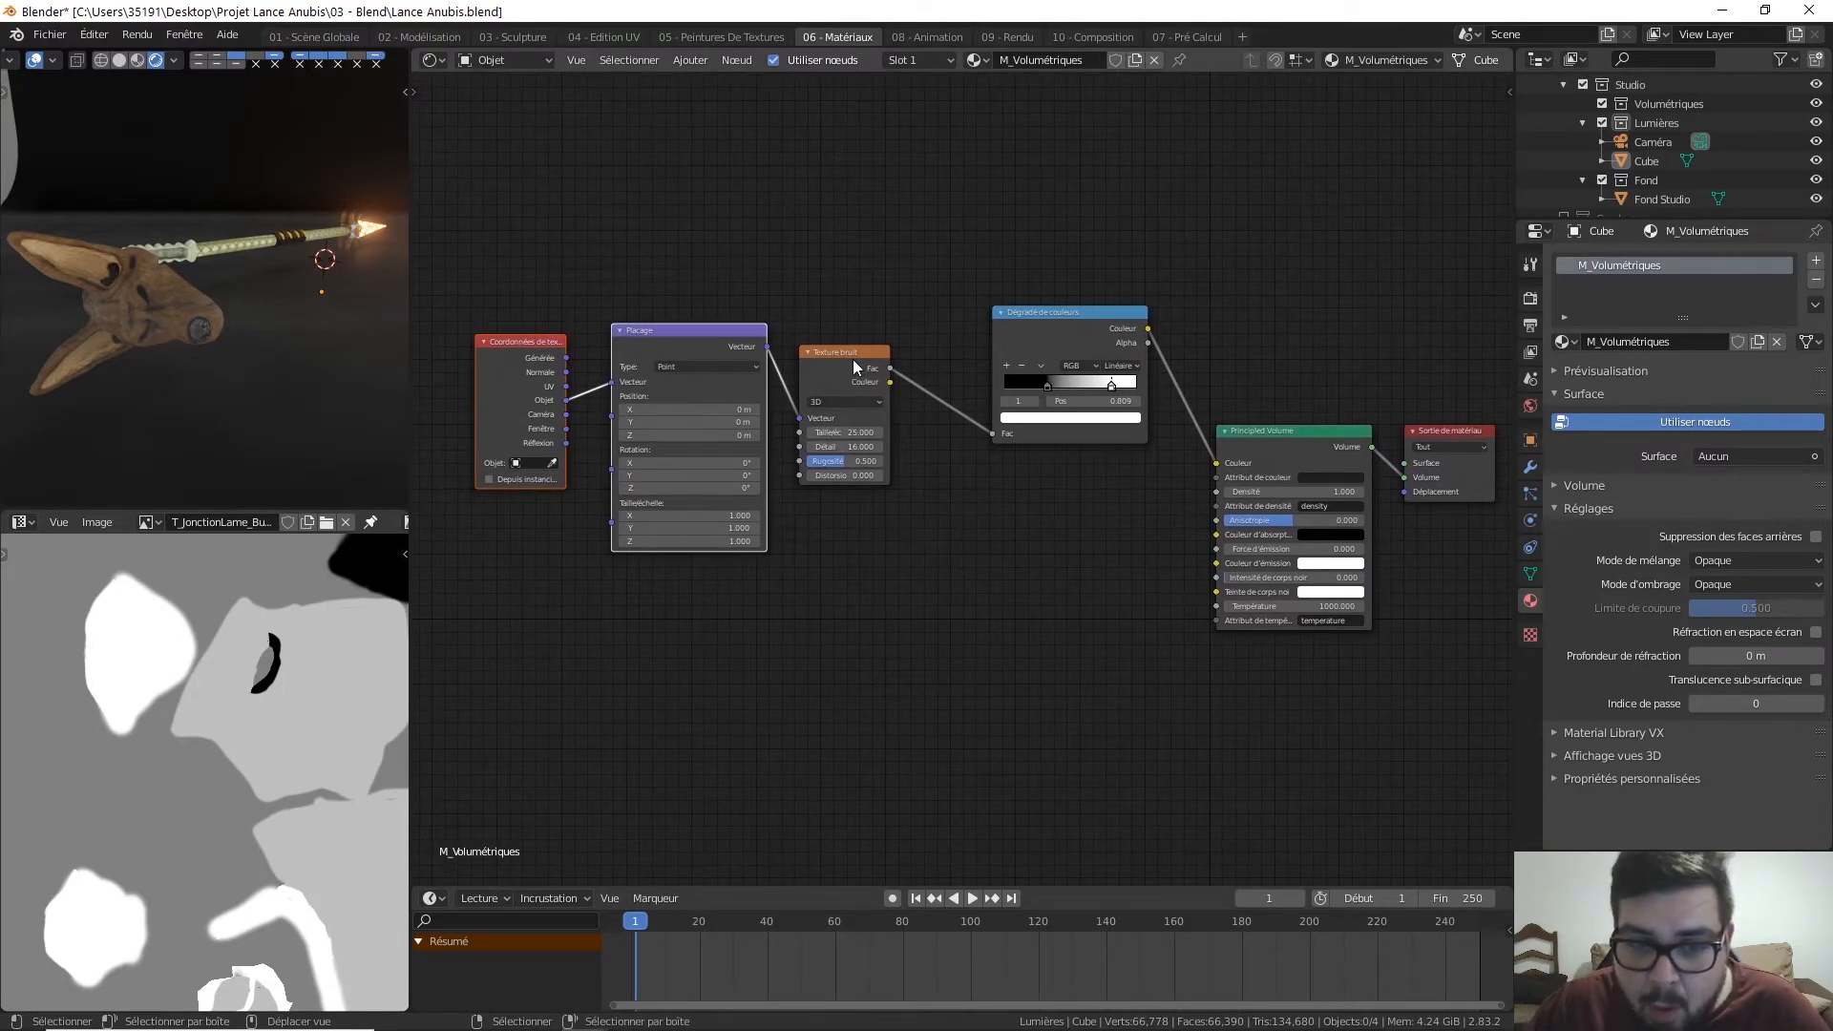
Step: Add a Musgrave Texture below the Noise Texture, feed it from the Mapping vector and connect its output to the Principled Volume's density
{"action": "left_click_drag", "start_coordinate": [854, 367], "coordinate": [859, 281]}
{"action": "left_click_drag", "start_coordinate": [1023, 311], "coordinate": [1003, 174]}
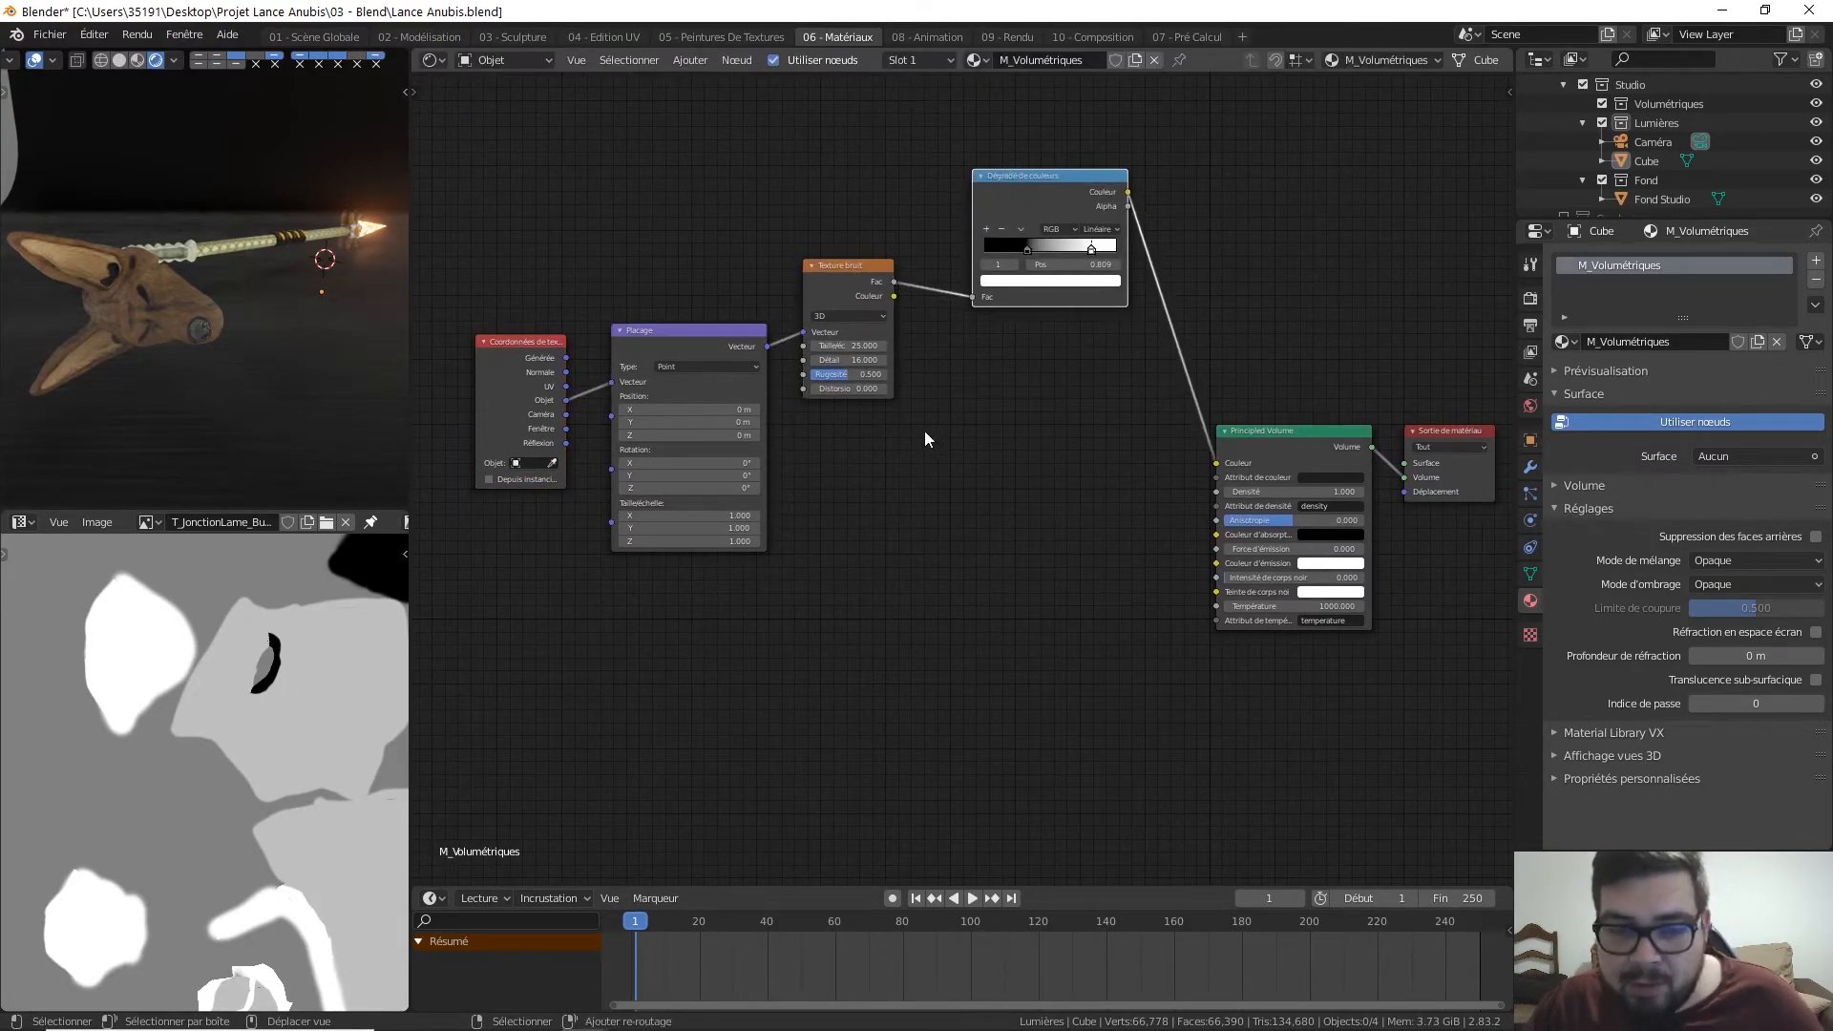
{"action": "key", "text": "shift+a"}
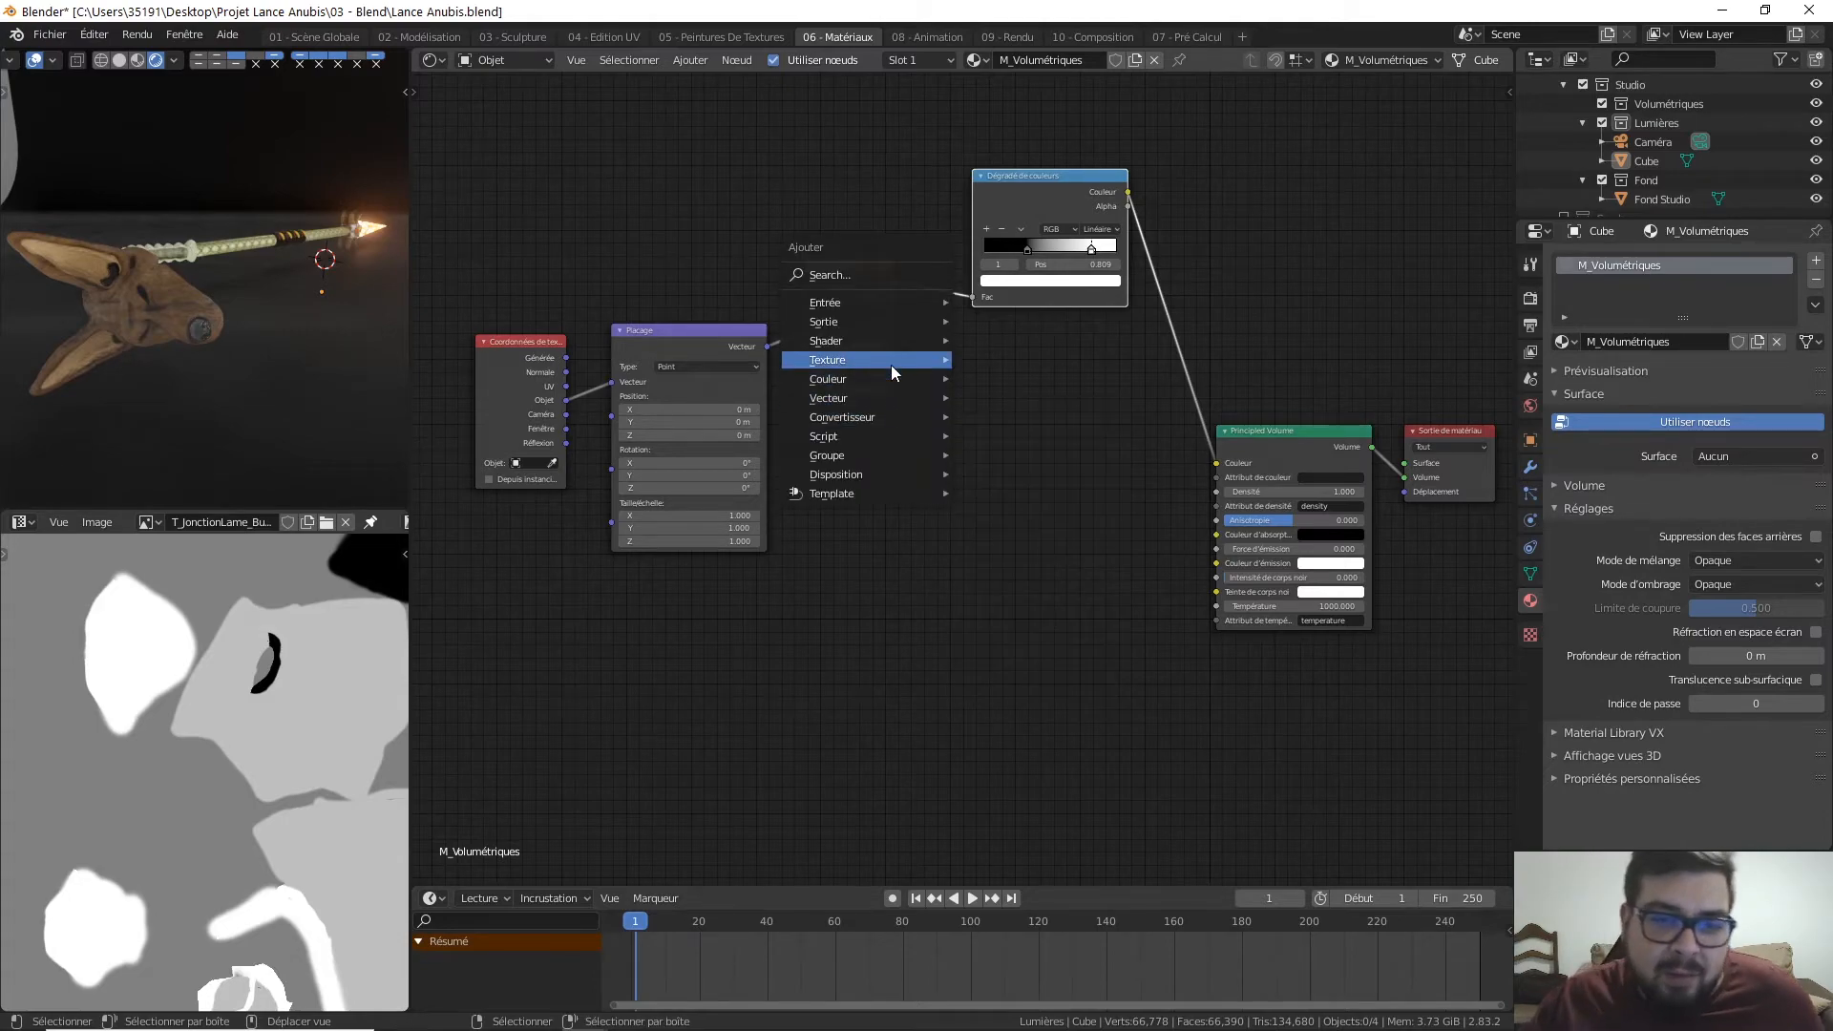
{"action": "mouse_move", "coordinate": [902, 330]}
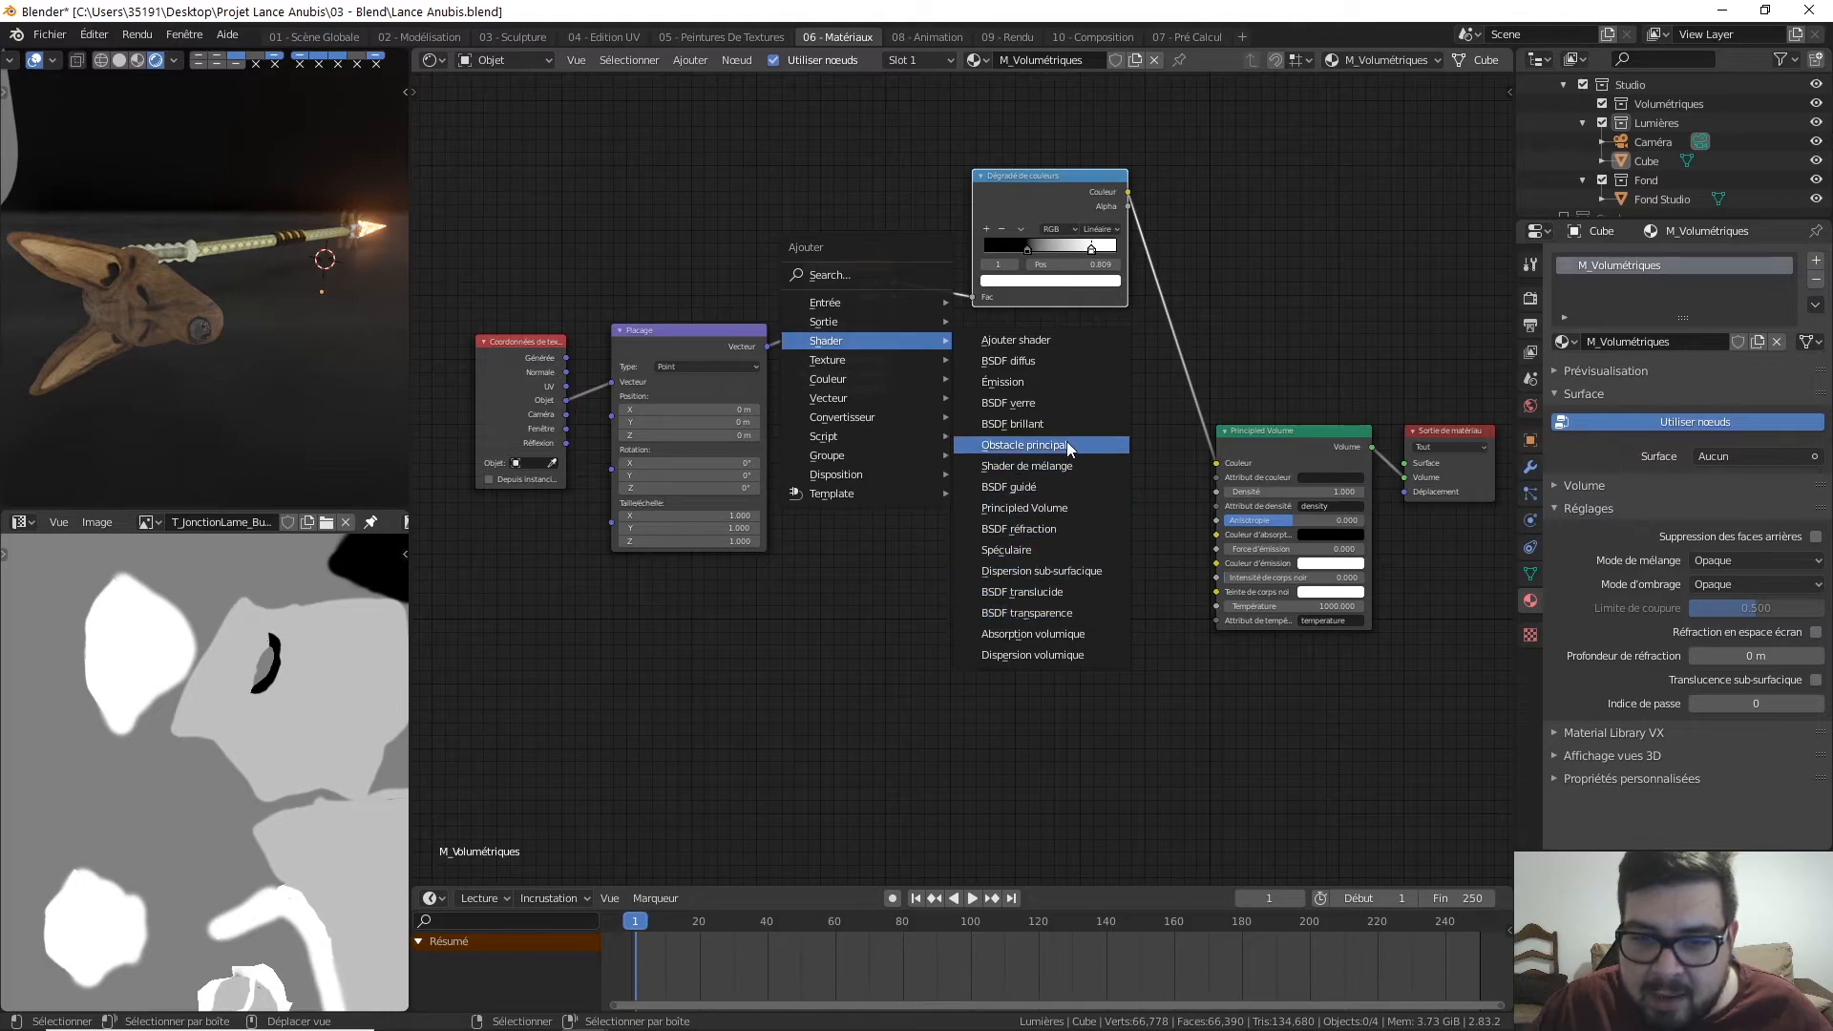
{"action": "mouse_move", "coordinate": [863, 365]}
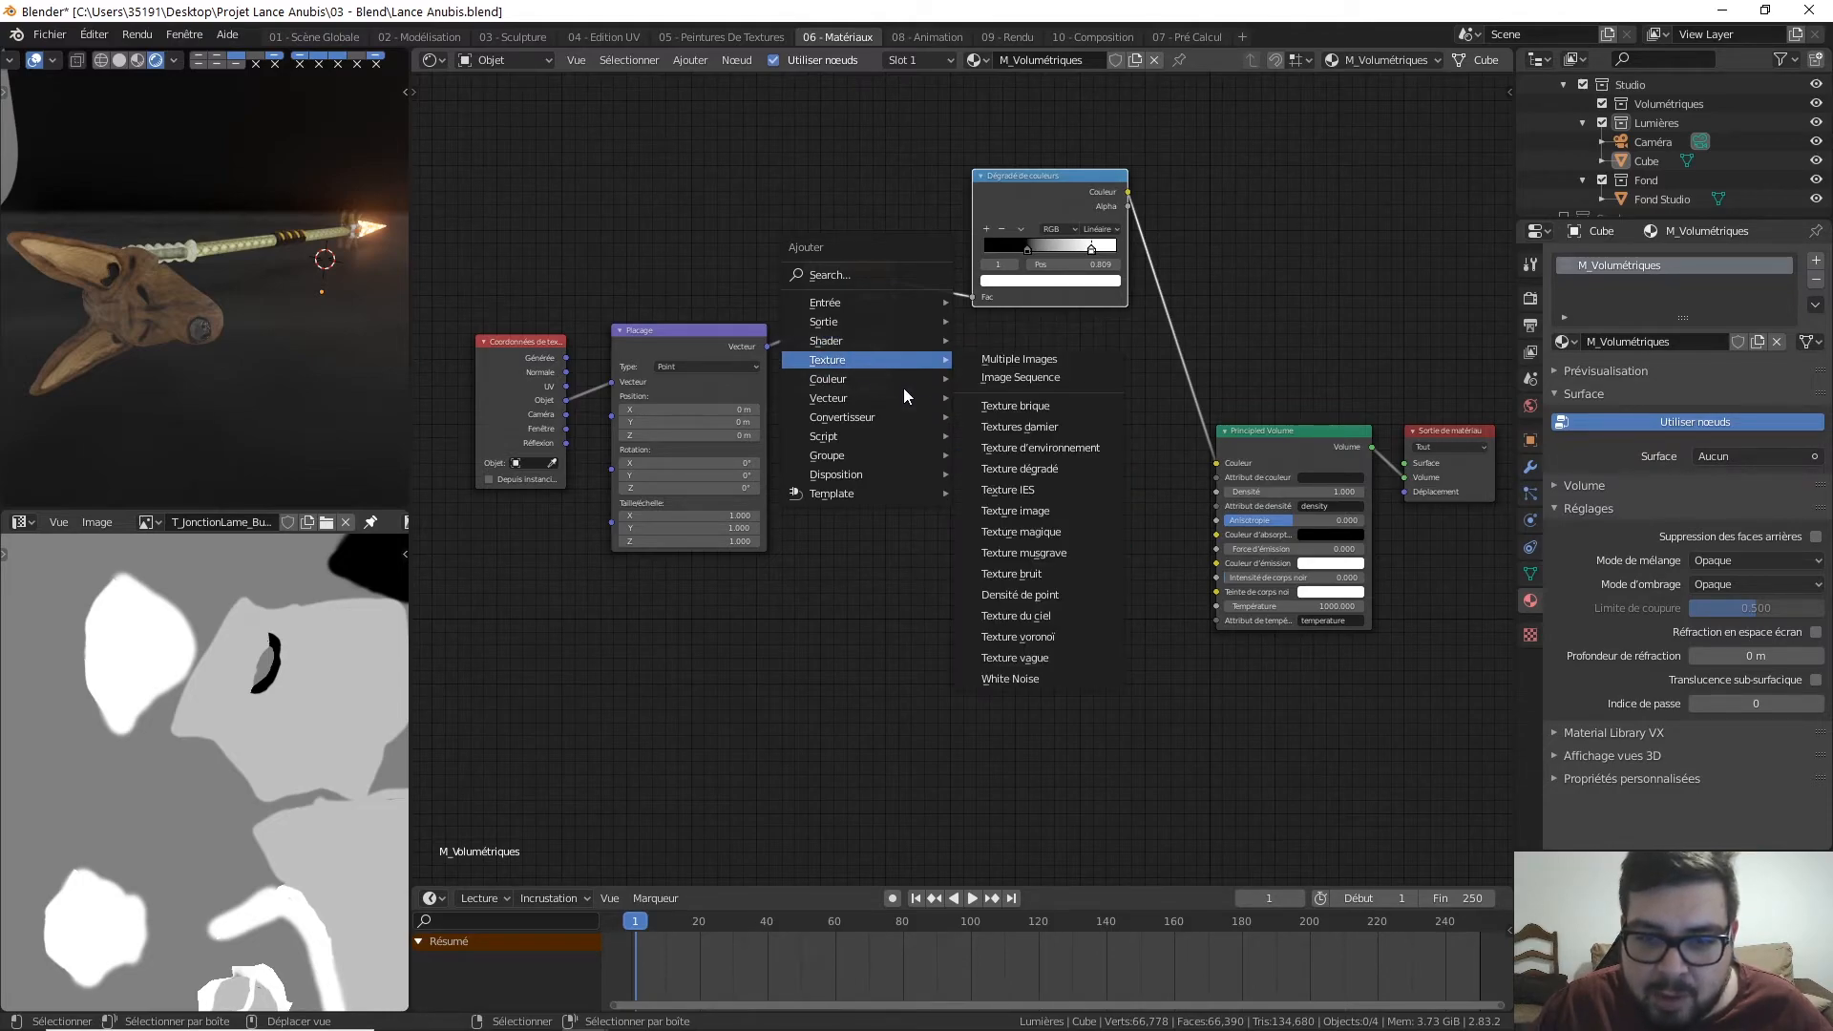
{"action": "left_click", "coordinate": [1070, 554]}
{"action": "left_click", "coordinate": [862, 470]}
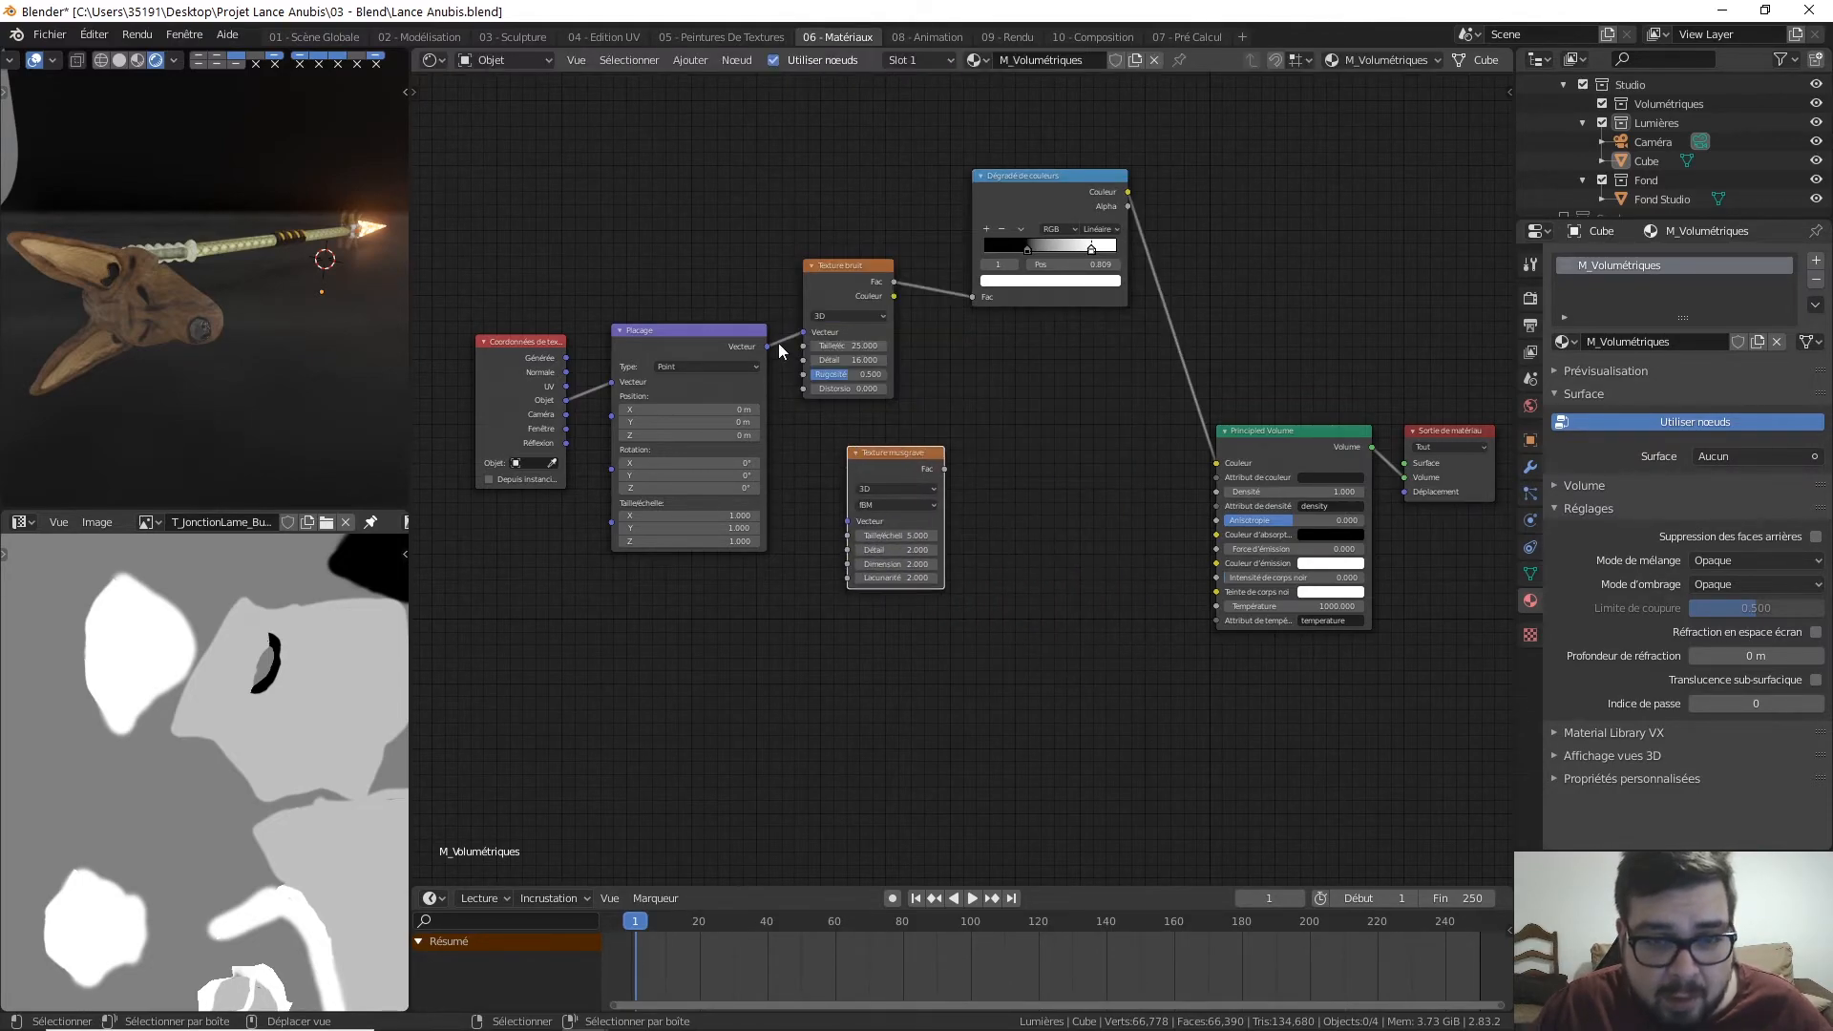
{"action": "left_click_drag", "start_coordinate": [767, 347], "coordinate": [846, 517]}
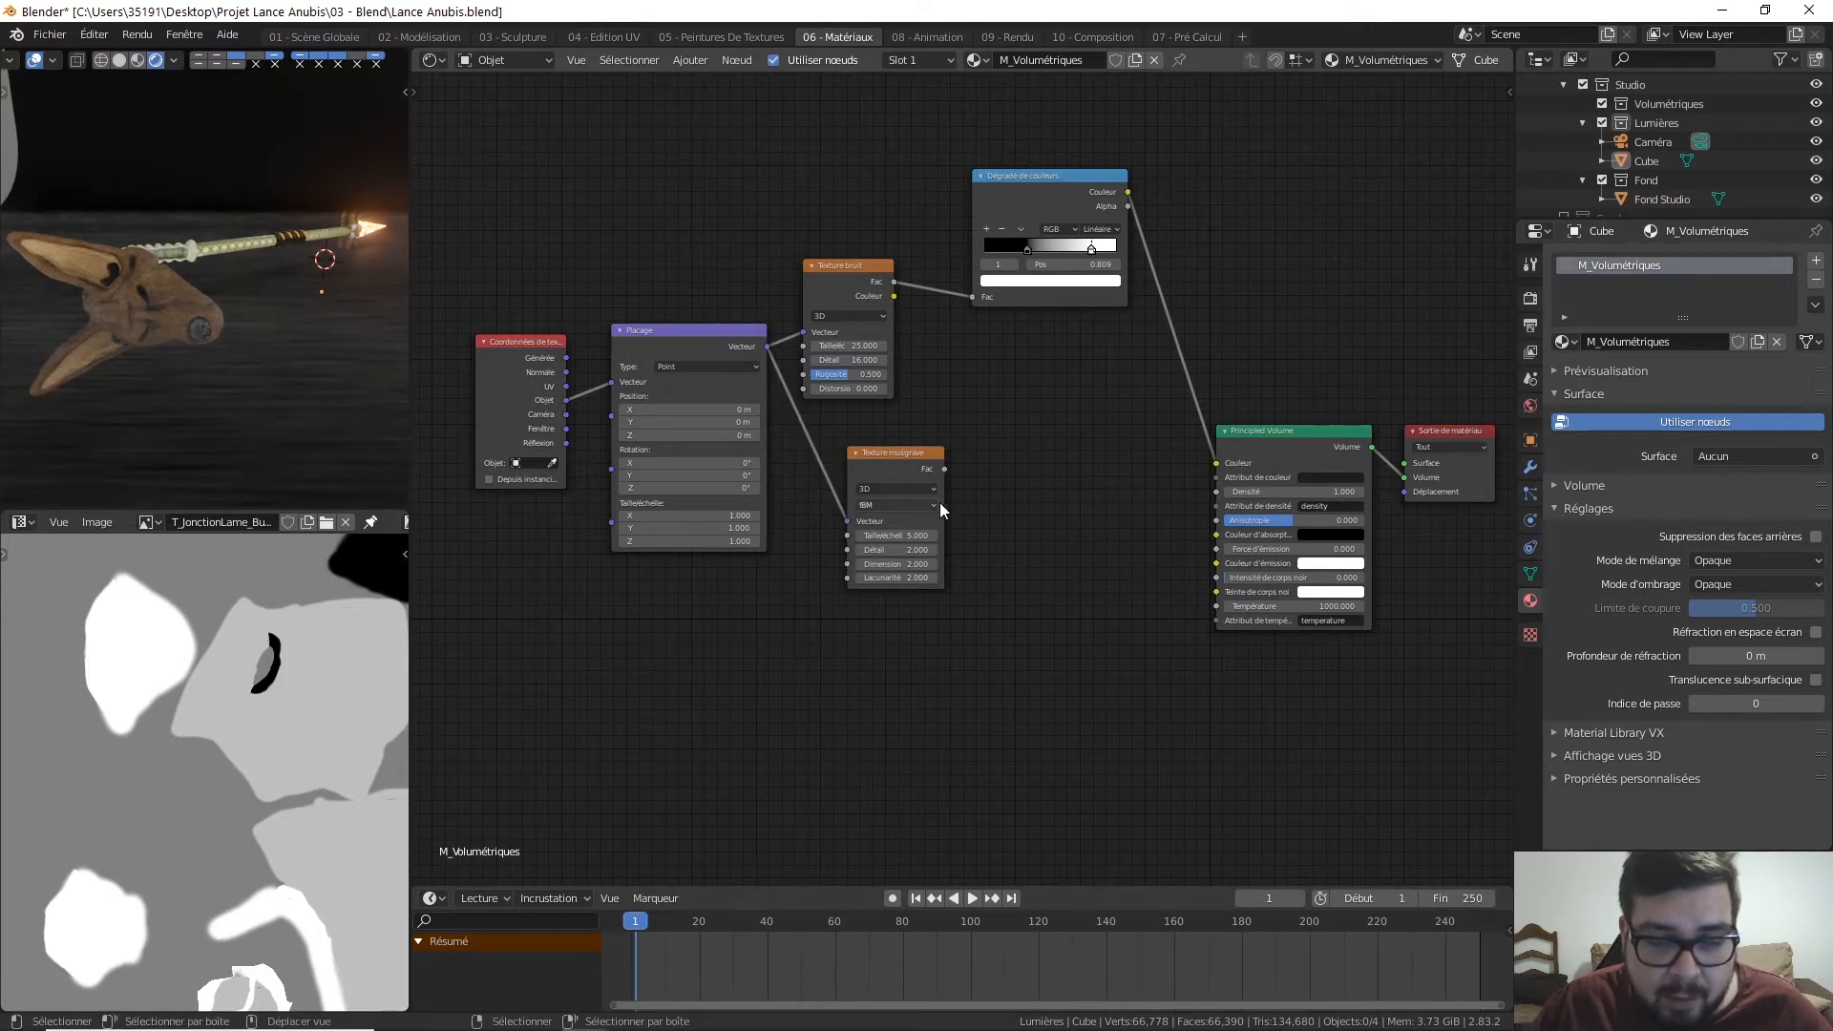
{"action": "left_click_drag", "start_coordinate": [945, 468], "coordinate": [1217, 492]}
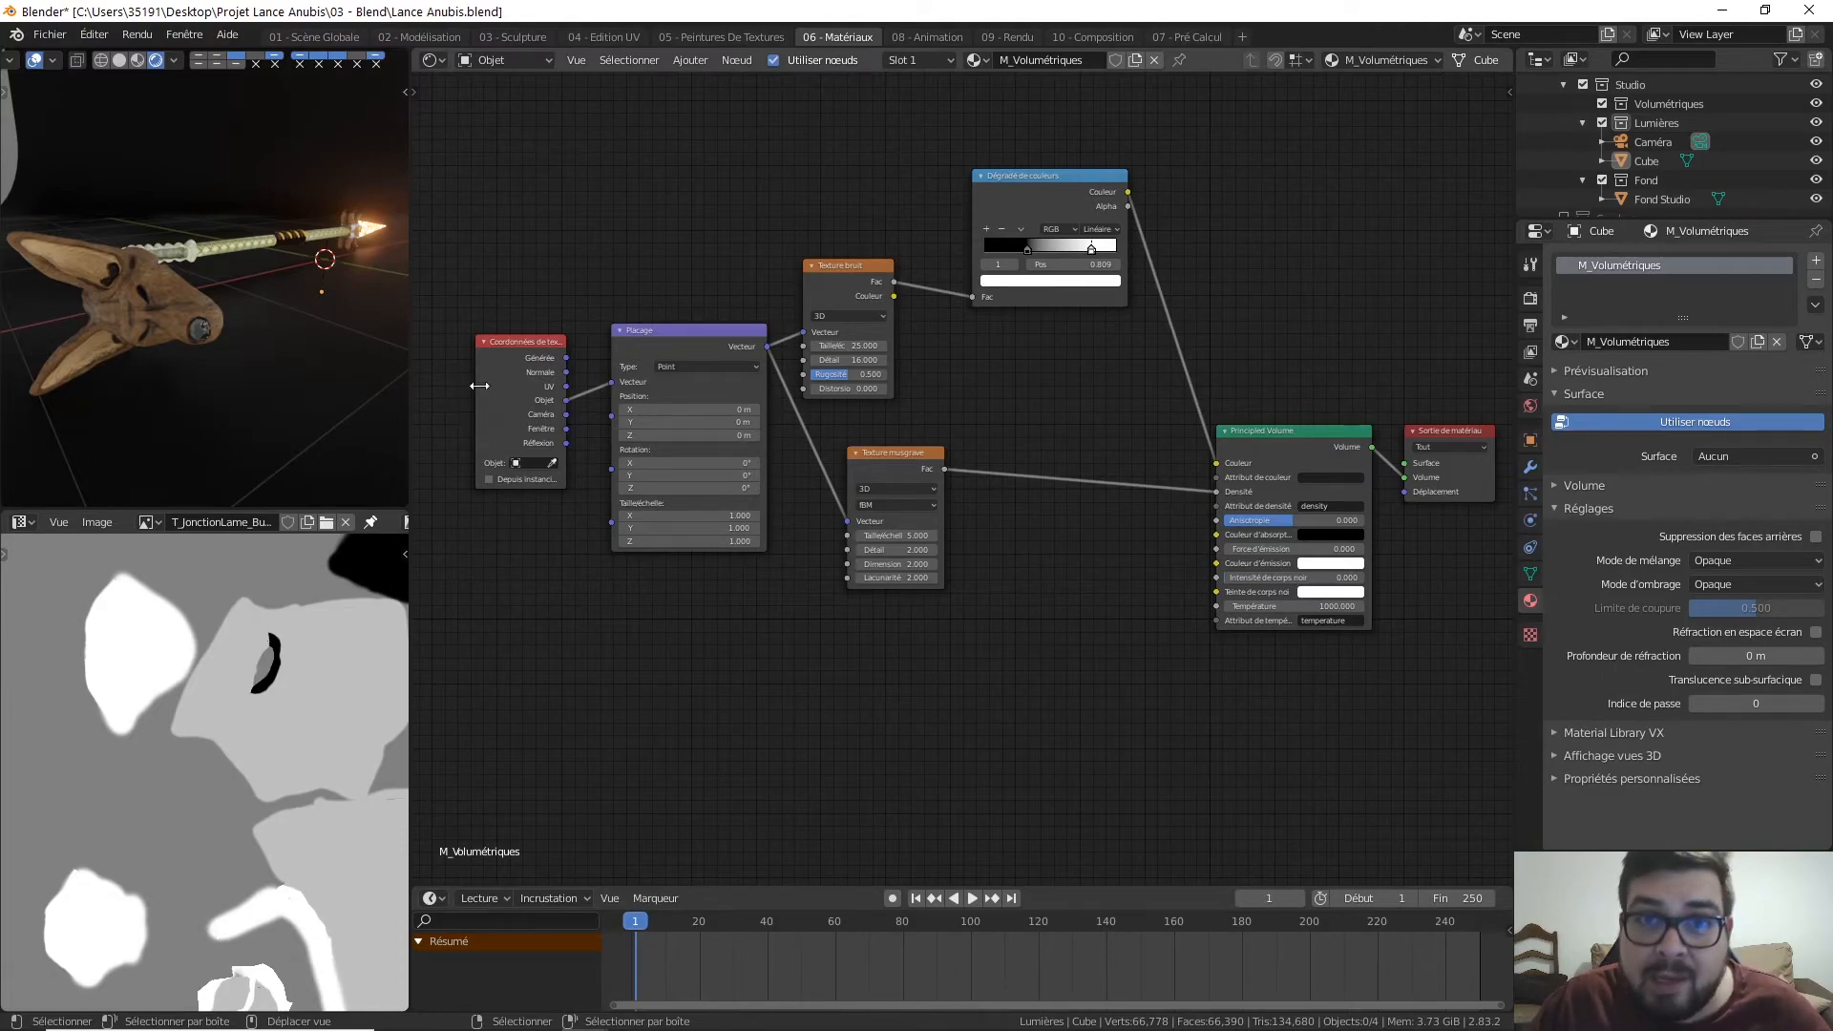
Step: Set the Musgrave Texture's detail to 16, scale to 3 and dimension to 0.65
{"action": "left_click_drag", "start_coordinate": [884, 557], "coordinate": [1032, 548]}
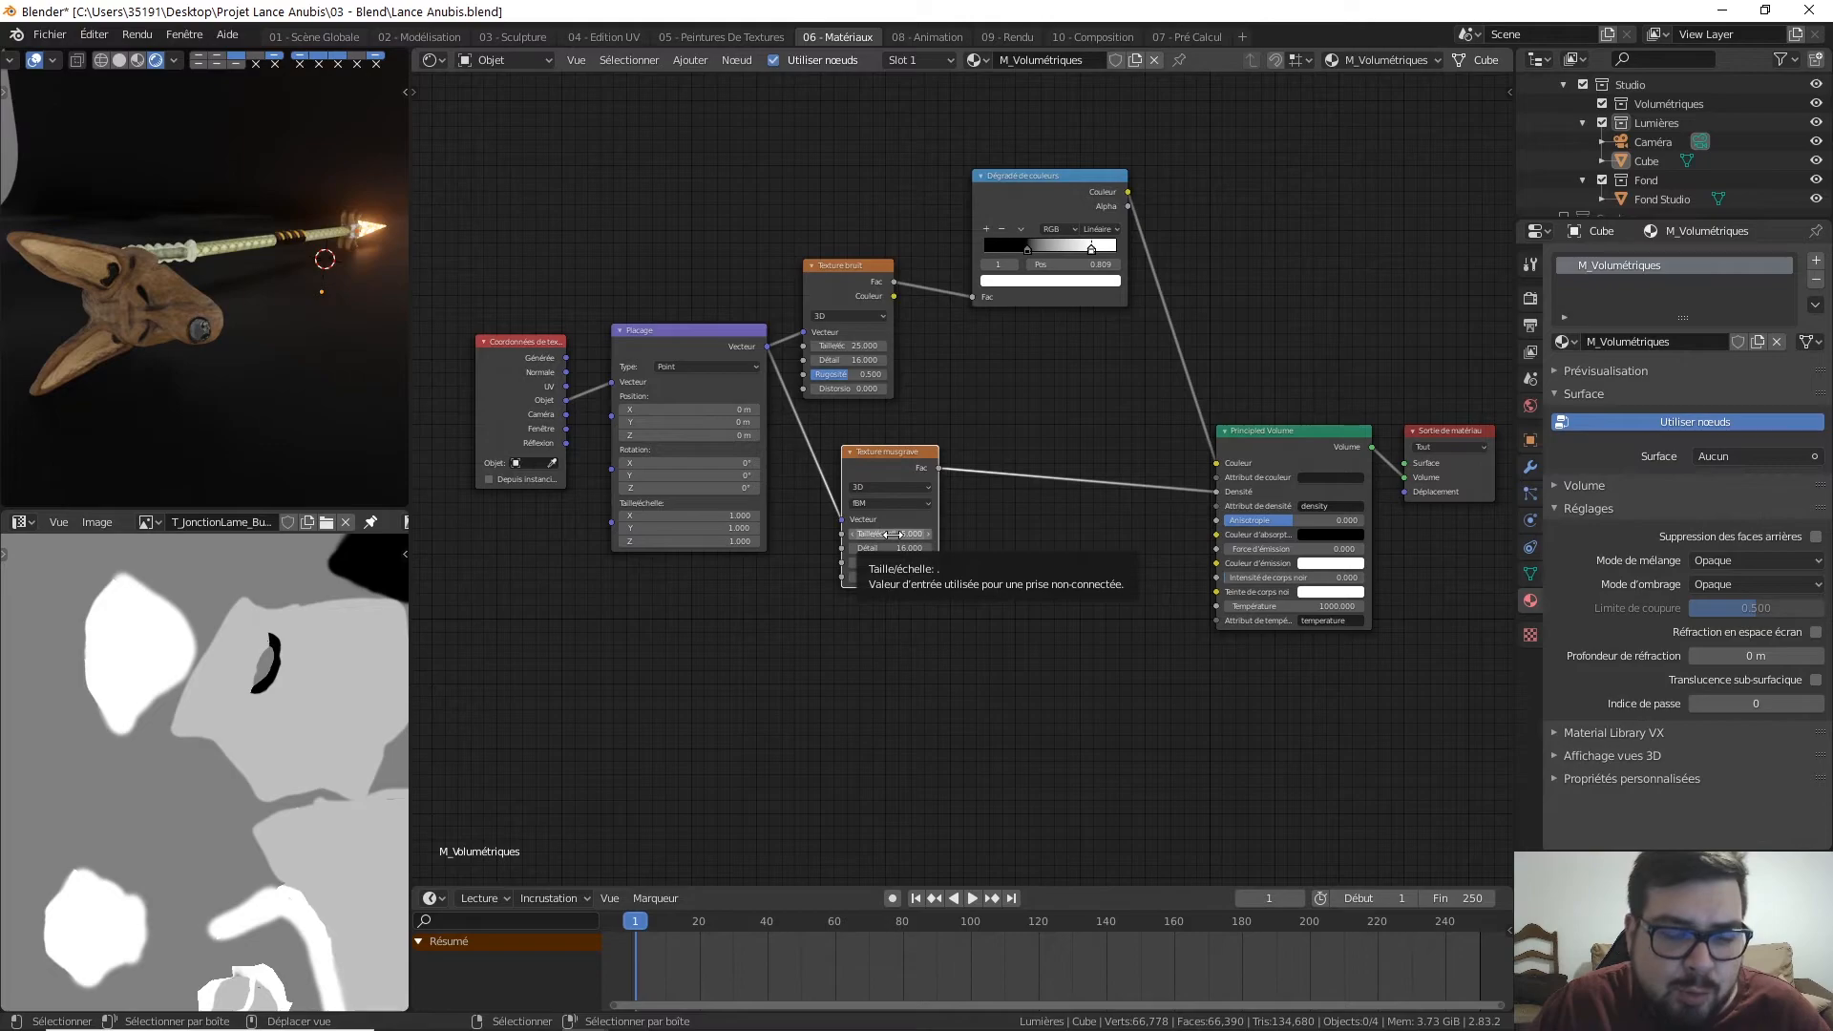
{"action": "left_click", "coordinate": [892, 535]}
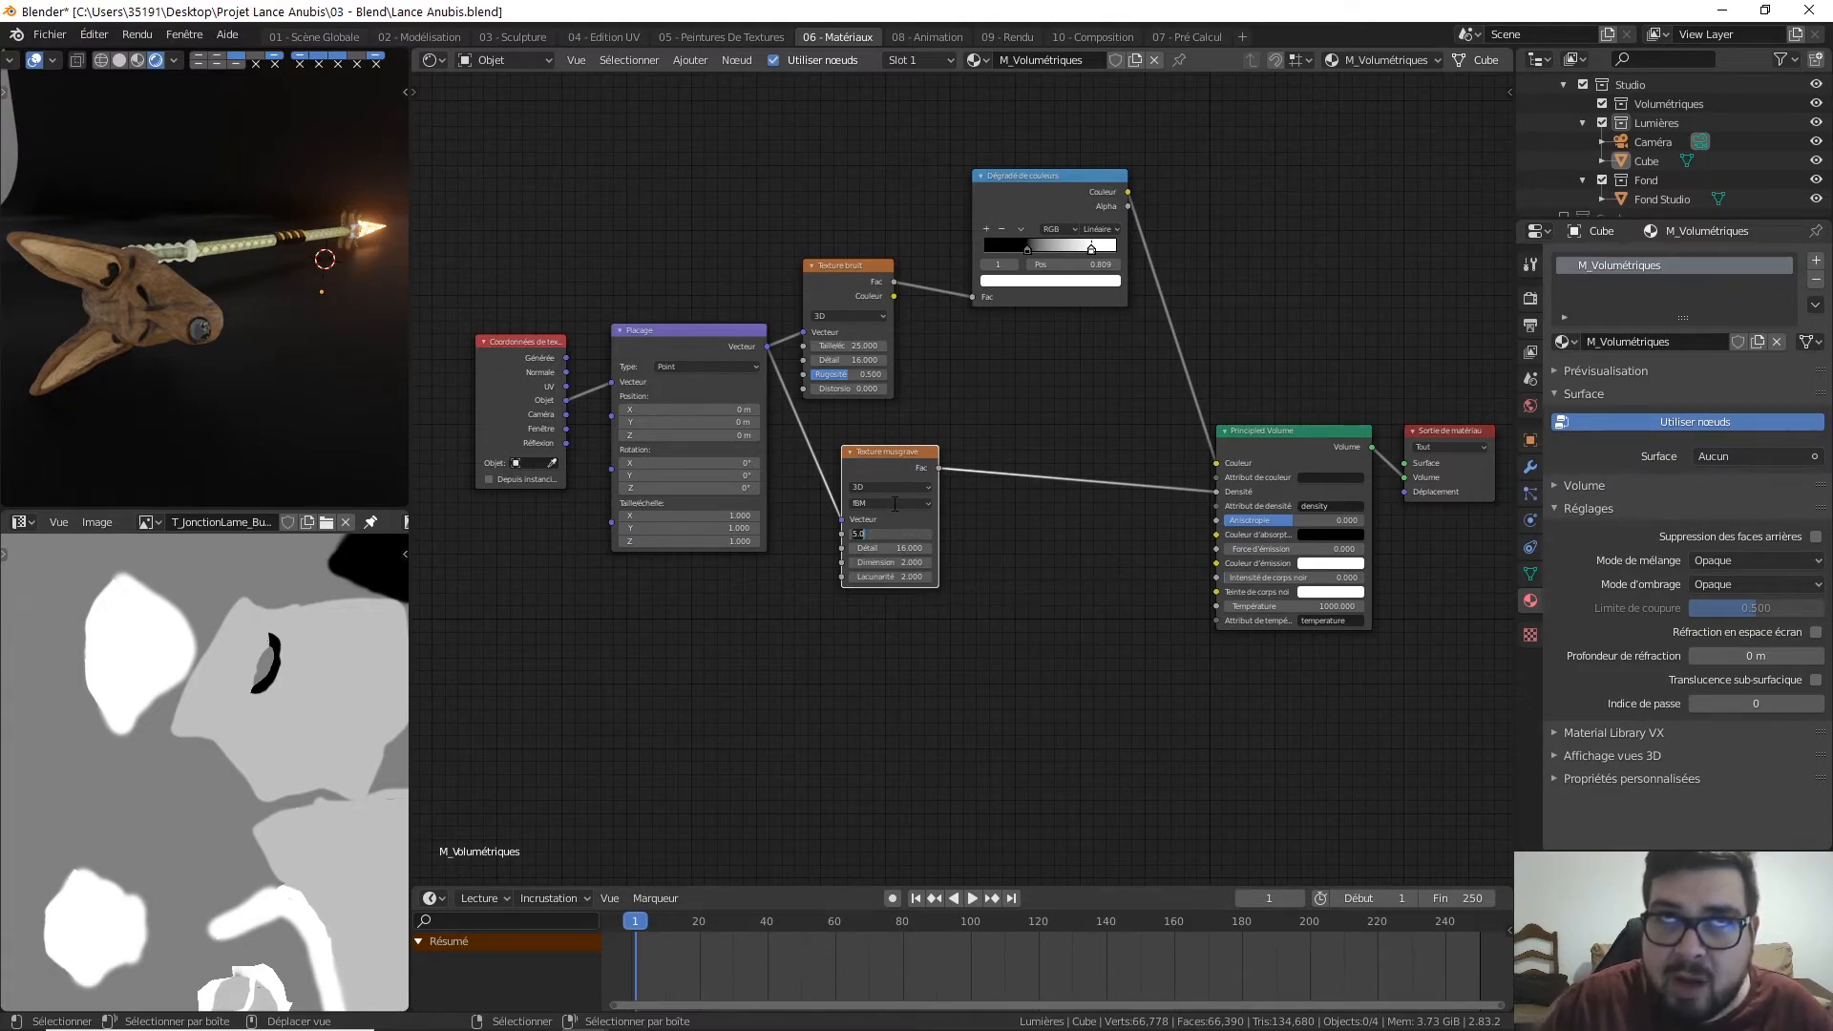
{"action": "type", "text": "3"}
{"action": "key", "text": "Return"}
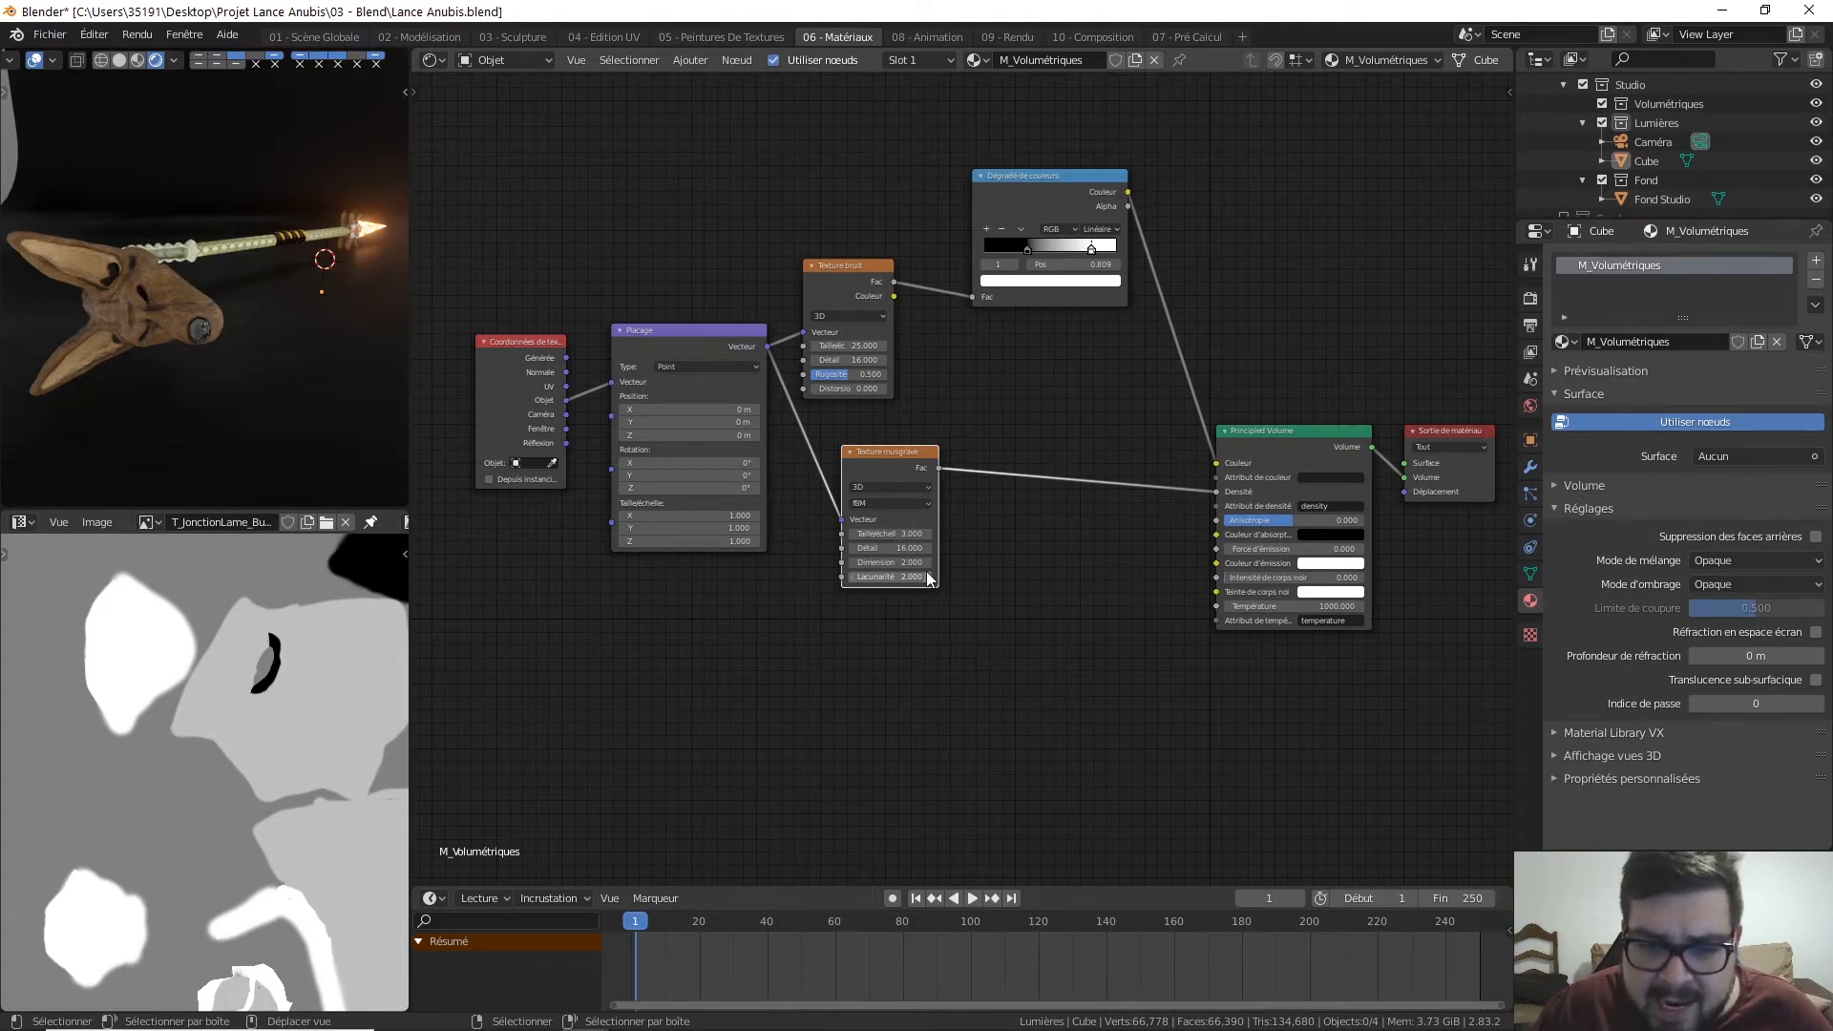
{"action": "left_click", "coordinate": [886, 562]}
{"action": "type", "text": "0"}
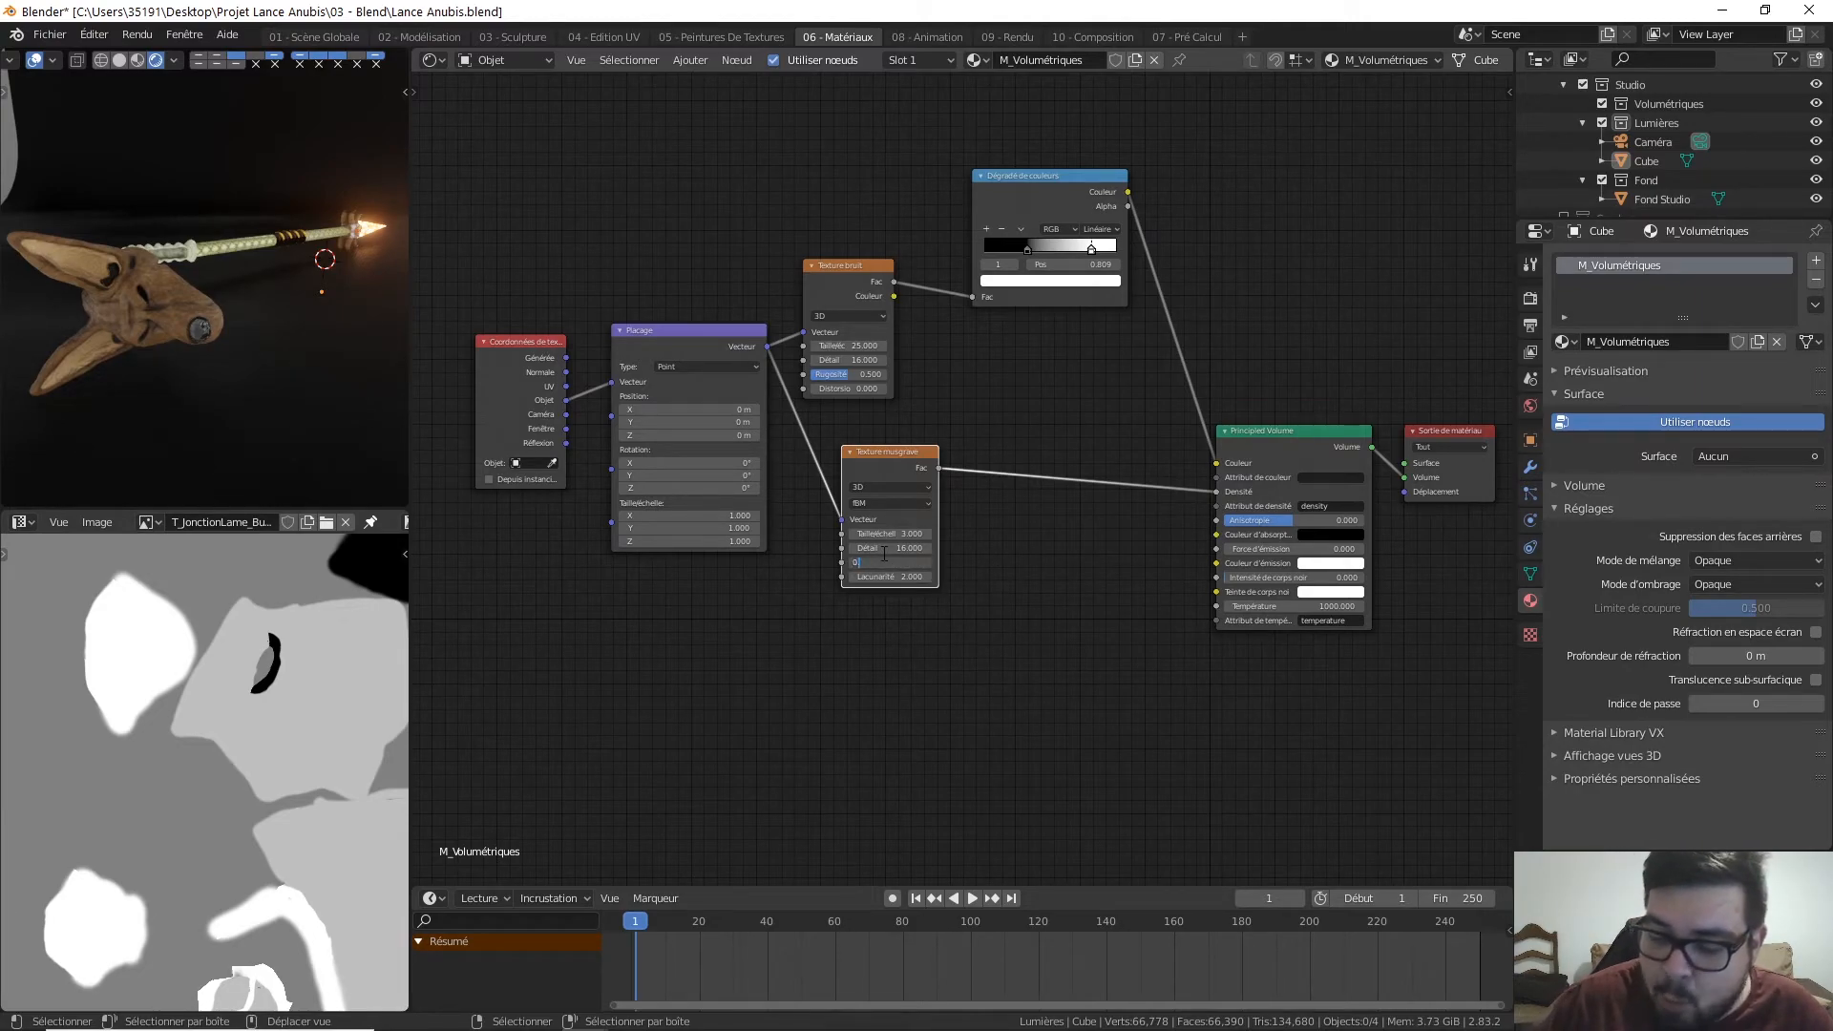
{"action": "type", "text": ".65"}
{"action": "key", "text": "Return"}
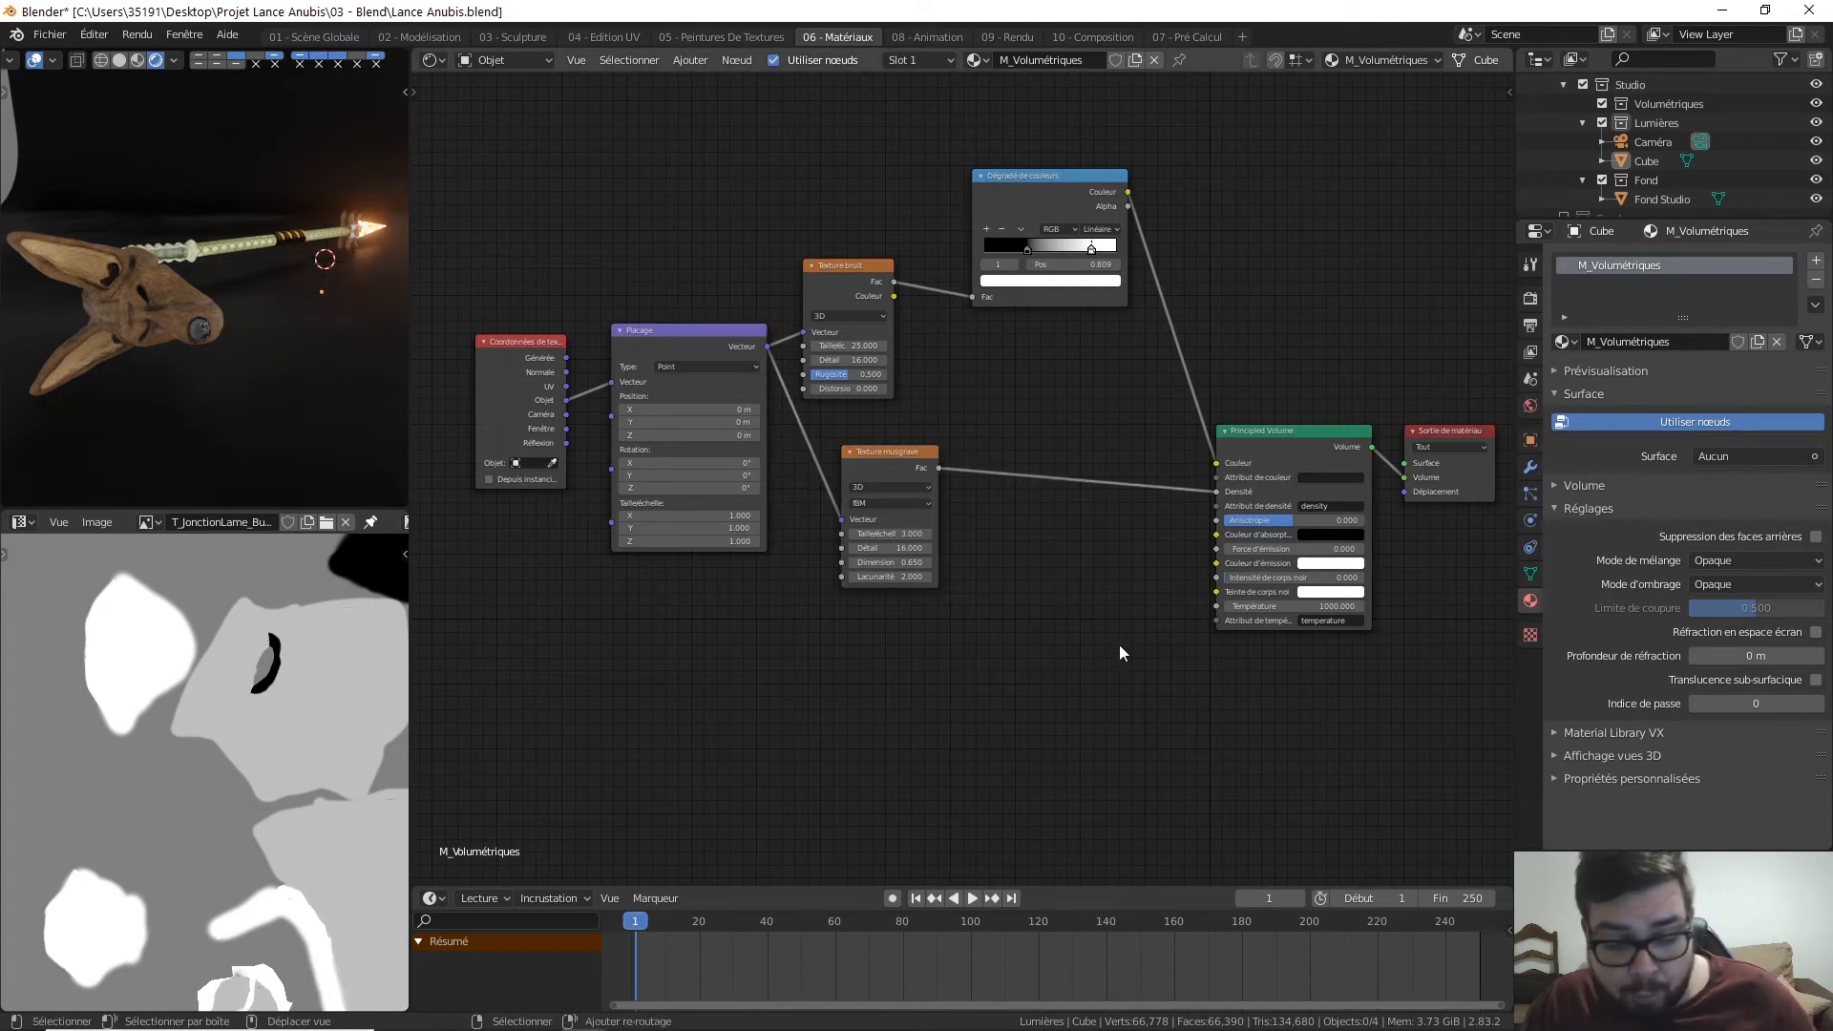
Step: Insert a ColorRamp between the Musgrave Texture and the Principled Volume's density, with the white stop at about 0.17
{"action": "key", "text": "shift+a"}
{"action": "mouse_move", "coordinate": [1104, 623]}
{"action": "mouse_move", "coordinate": [1091, 680]}
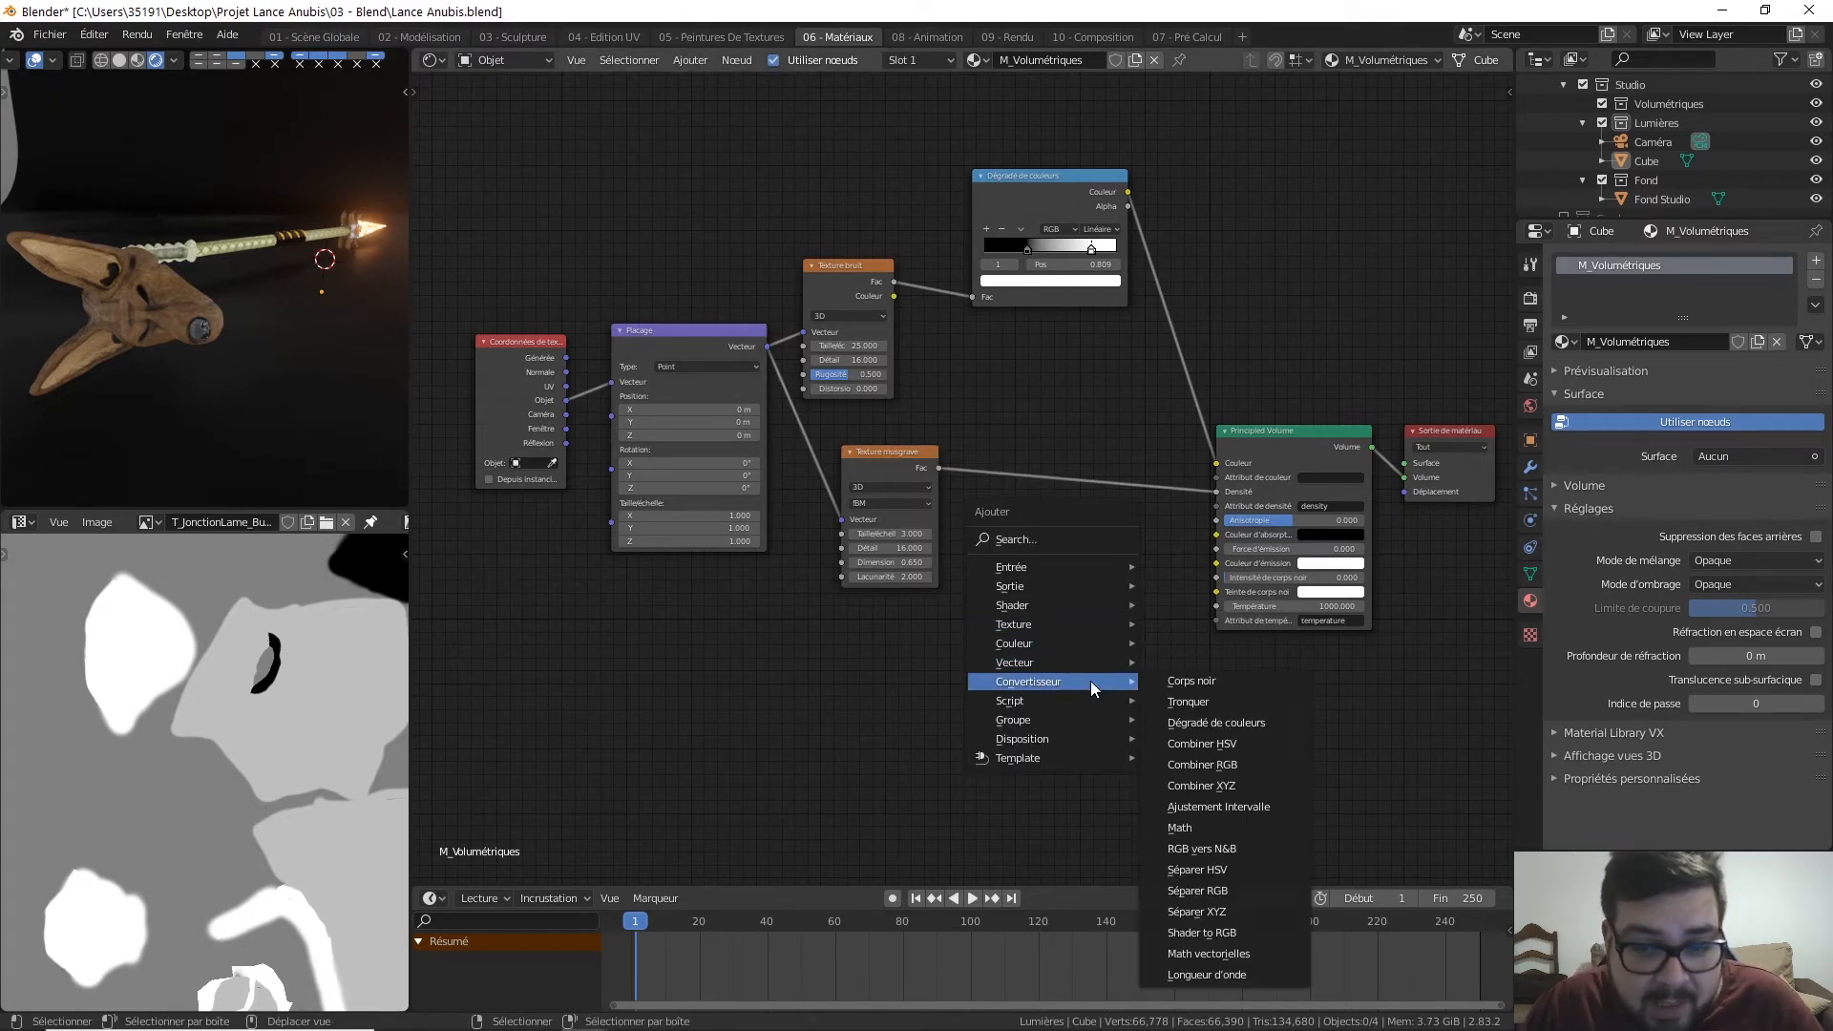
{"action": "left_click", "coordinate": [1214, 723]}
{"action": "left_click", "coordinate": [994, 391]}
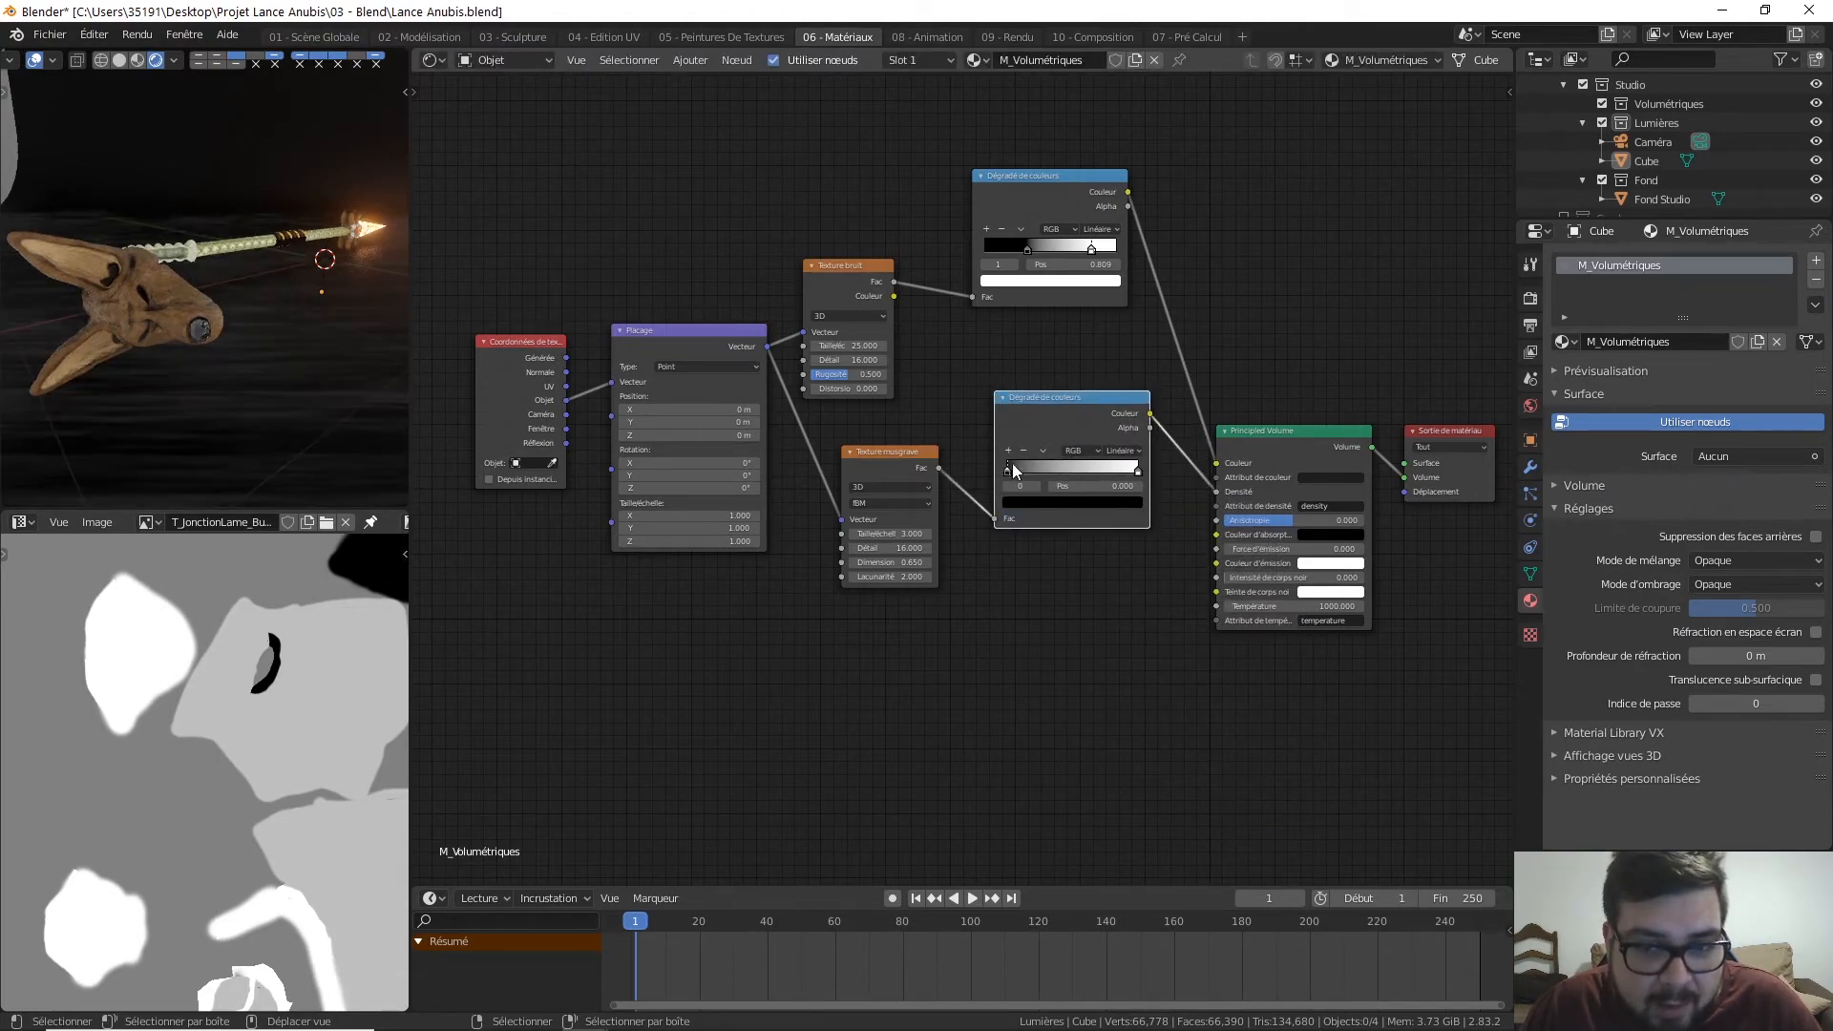
{"action": "left_click_drag", "start_coordinate": [1011, 468], "coordinate": [913, 473]}
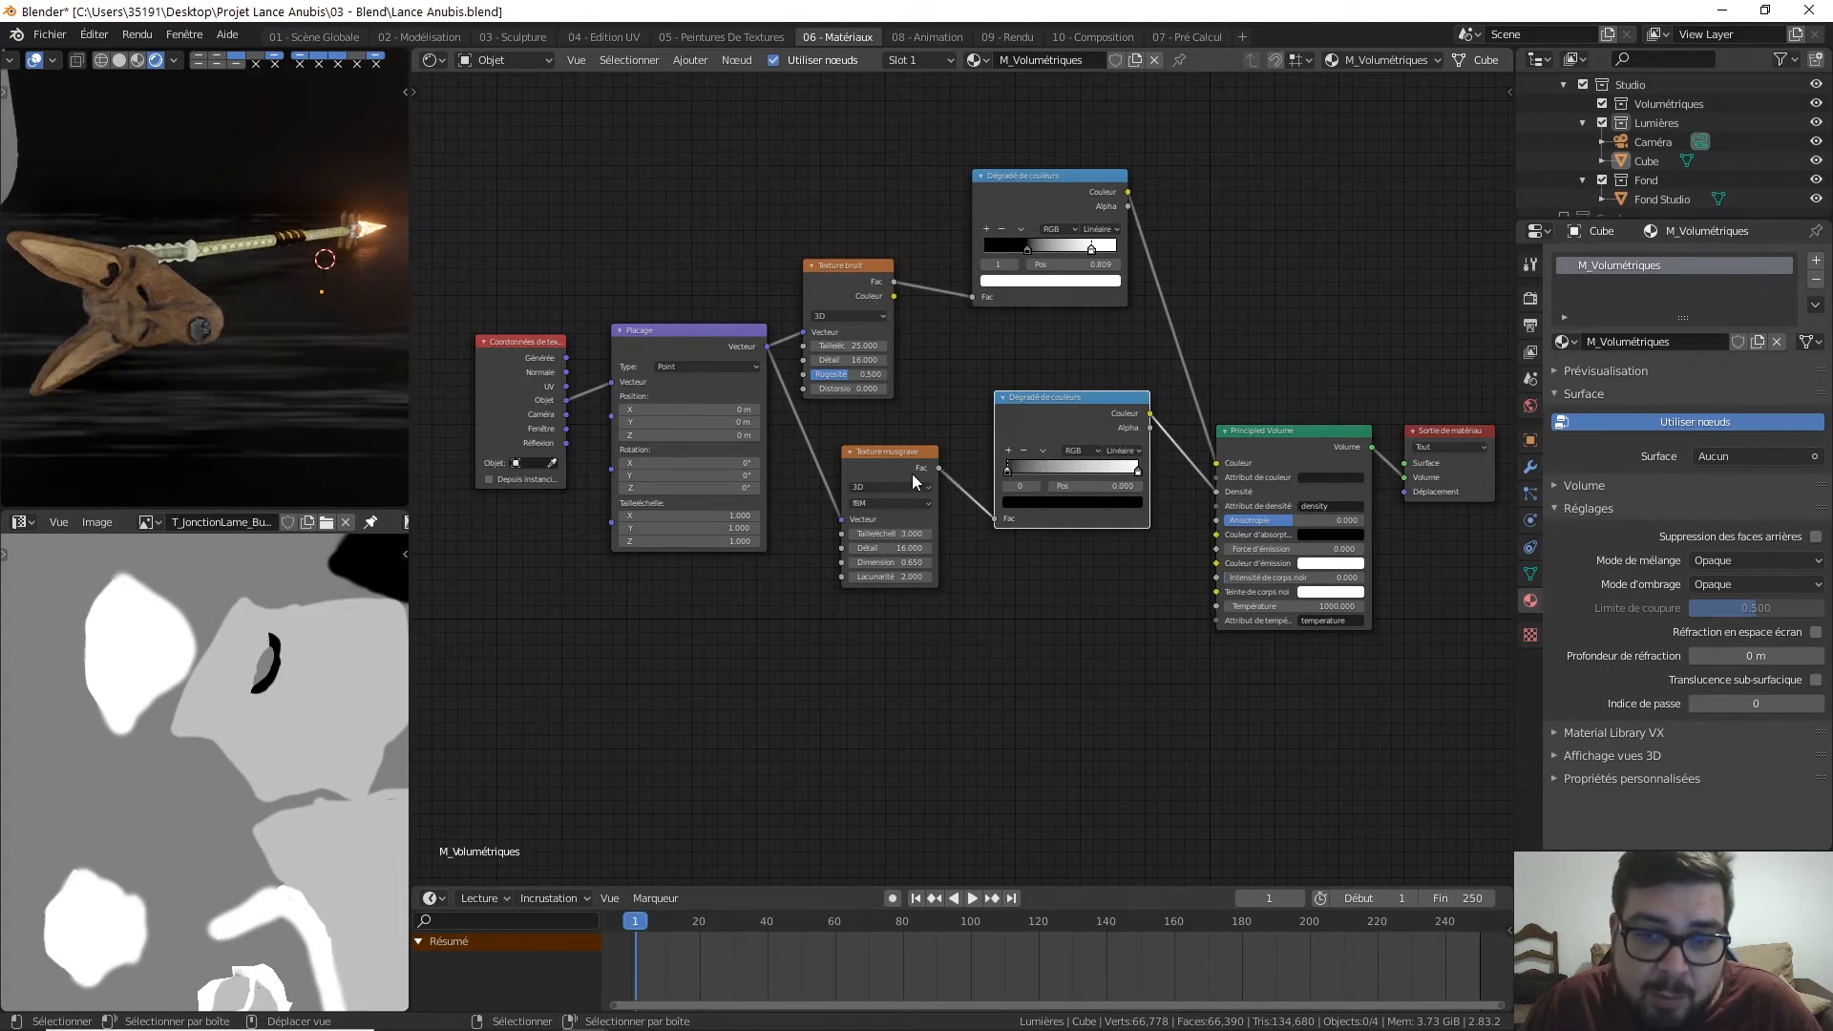
{"action": "left_click_drag", "start_coordinate": [1137, 470], "coordinate": [1030, 473]}
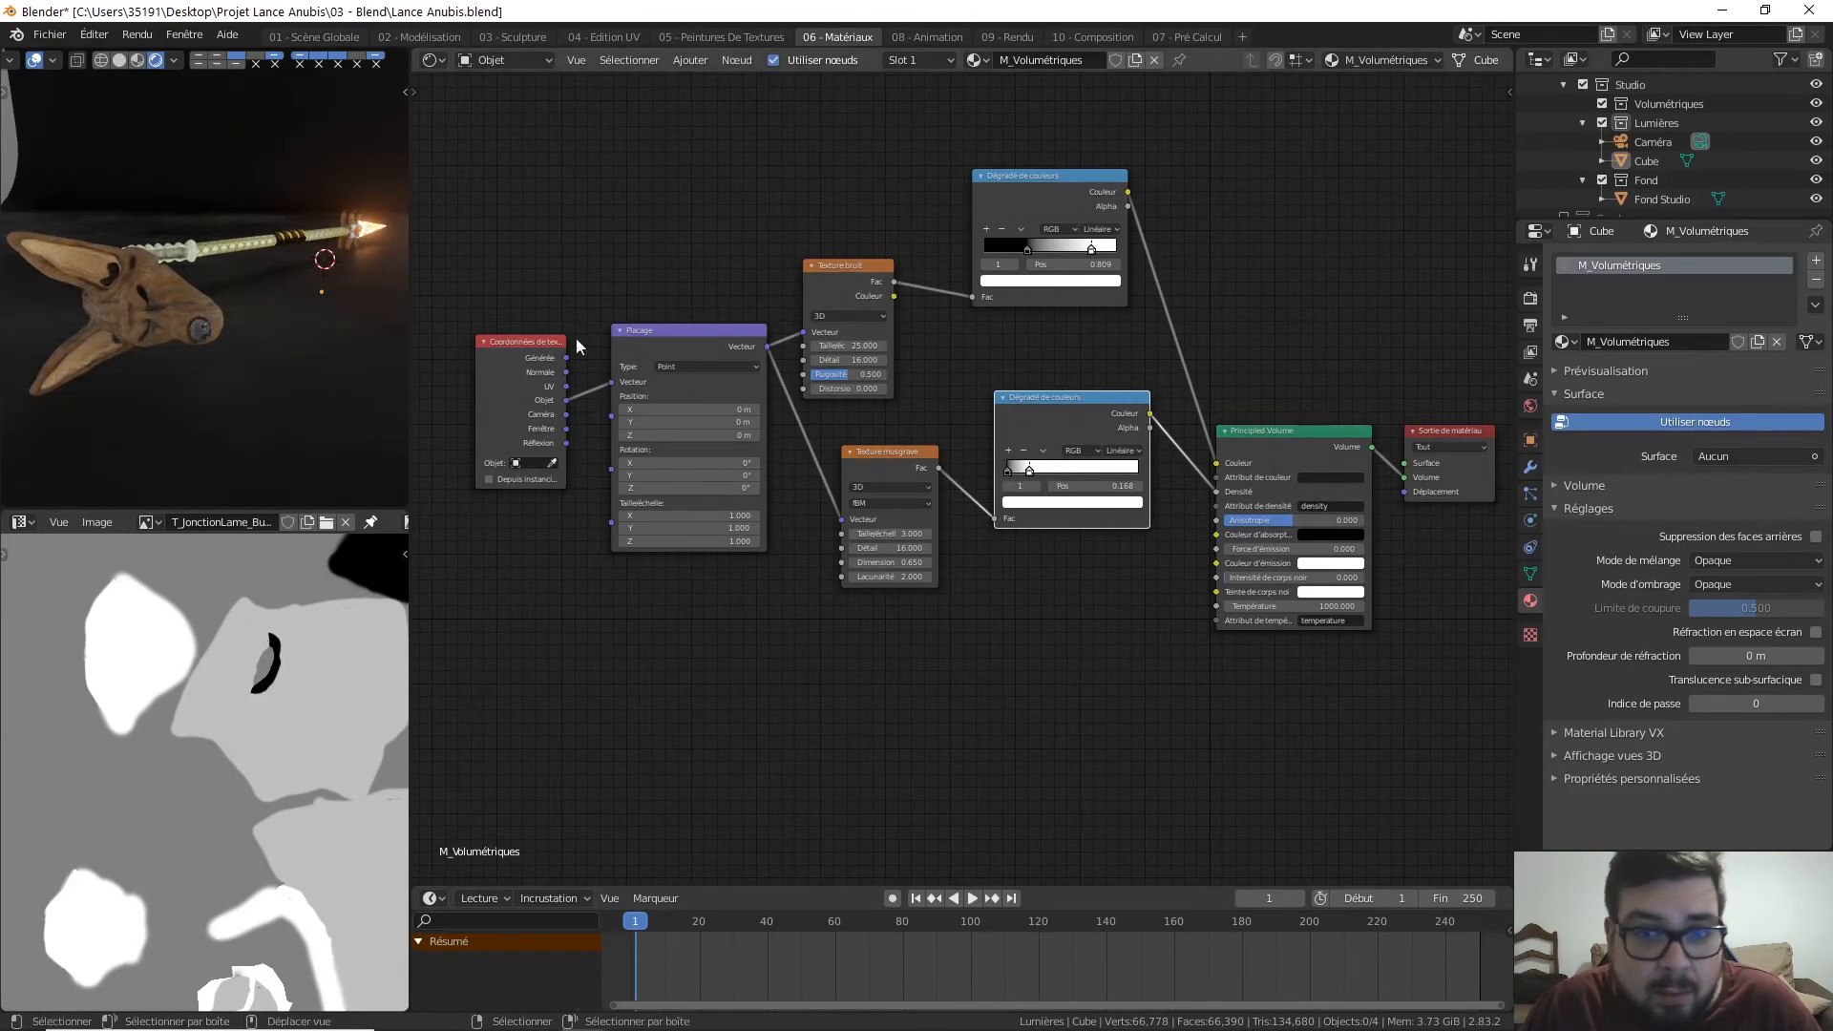
Step: Adjust the Noise Texture's ColorRamp stops, with white at about 0.81, and set the Noise Texture's scale to 2
{"action": "left_click_drag", "start_coordinate": [1028, 248], "coordinate": [1116, 250]}
{"action": "left_click_drag", "start_coordinate": [1006, 246], "coordinate": [1091, 251]}
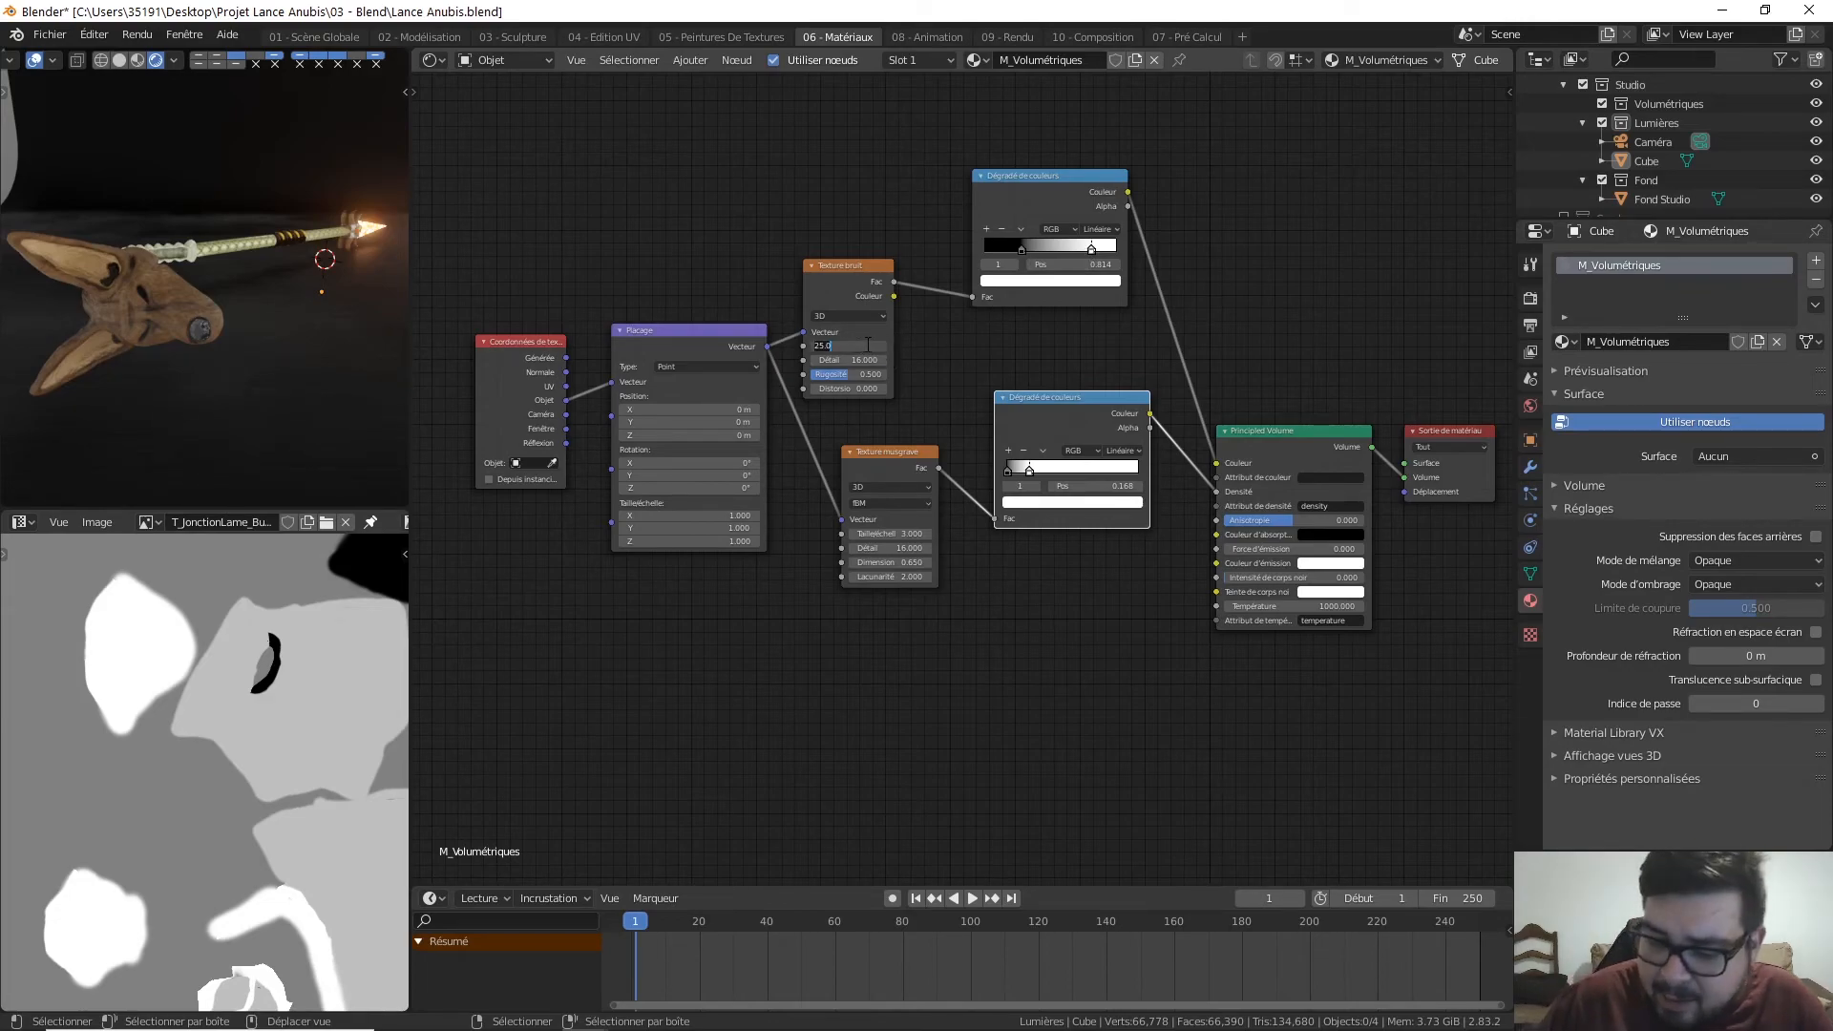
{"action": "left_click_drag", "start_coordinate": [852, 344], "coordinate": [857, 344]}
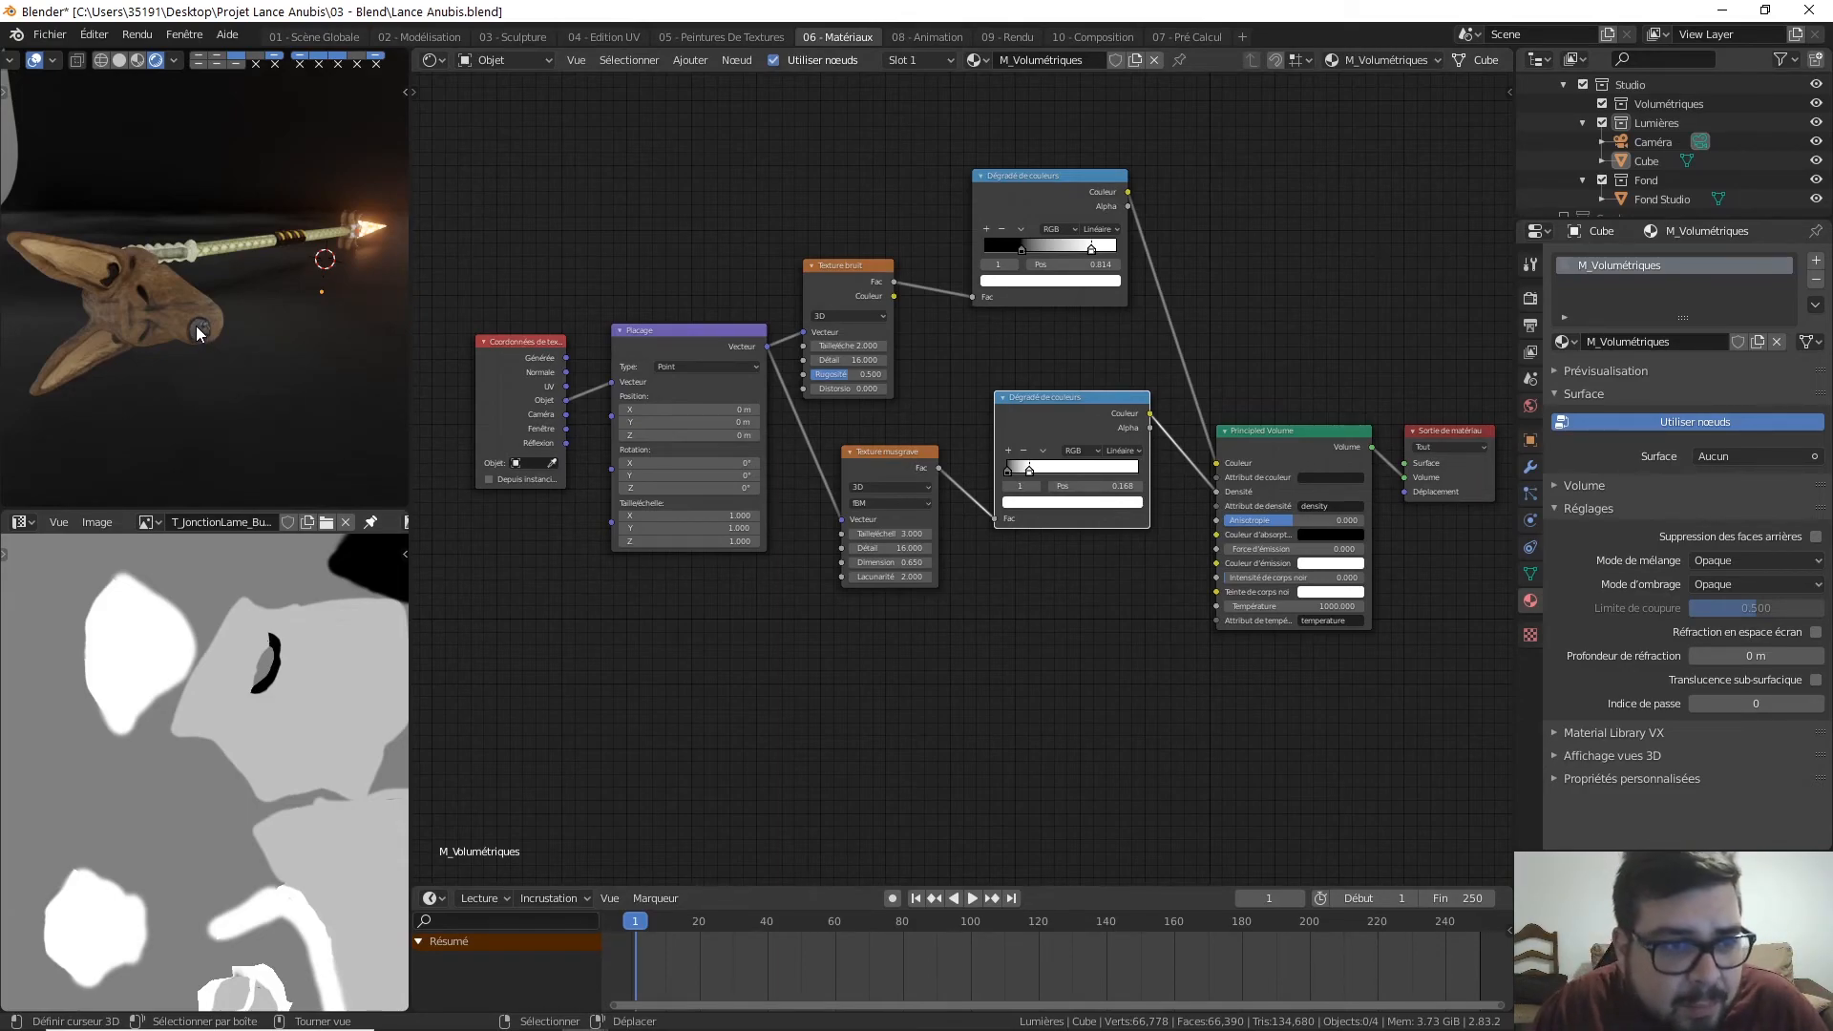
Step: In the Scène Globale workspace, raise the fog cube about 0.05 m along the global Z axis and deselect it
{"action": "left_click", "coordinate": [331, 40]}
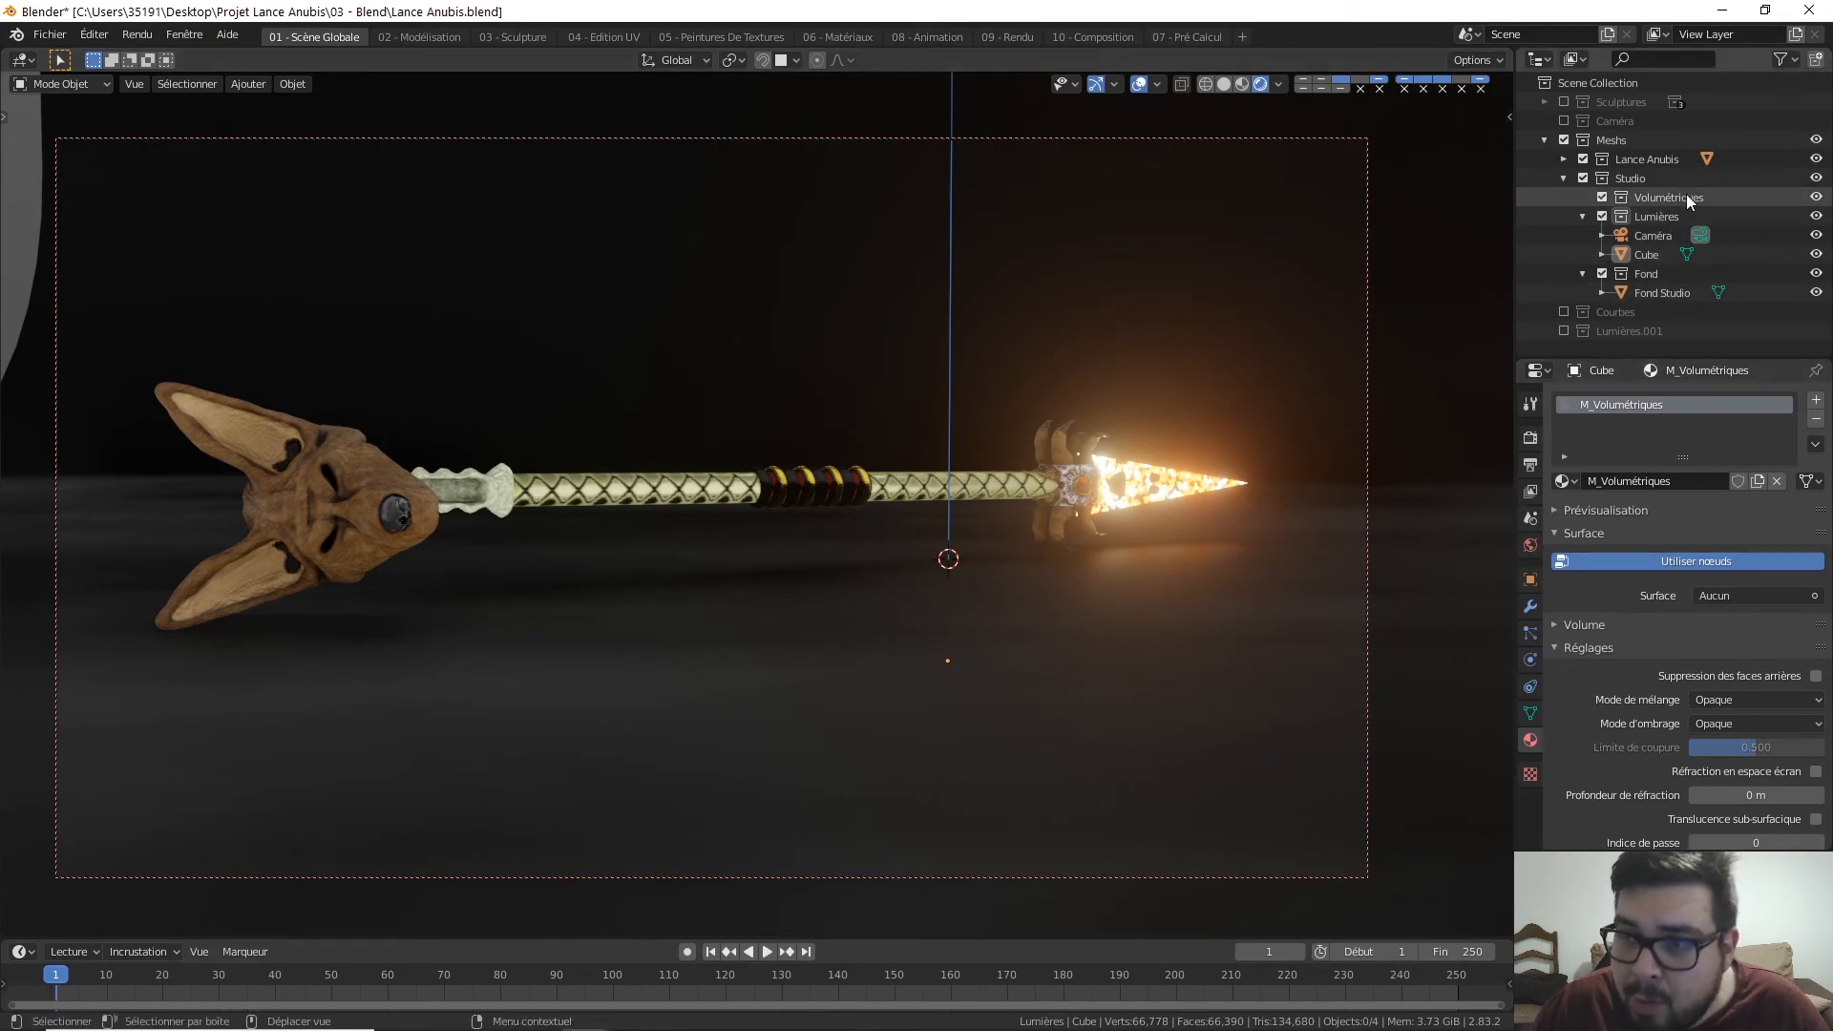
{"action": "left_click", "coordinate": [1653, 257]}
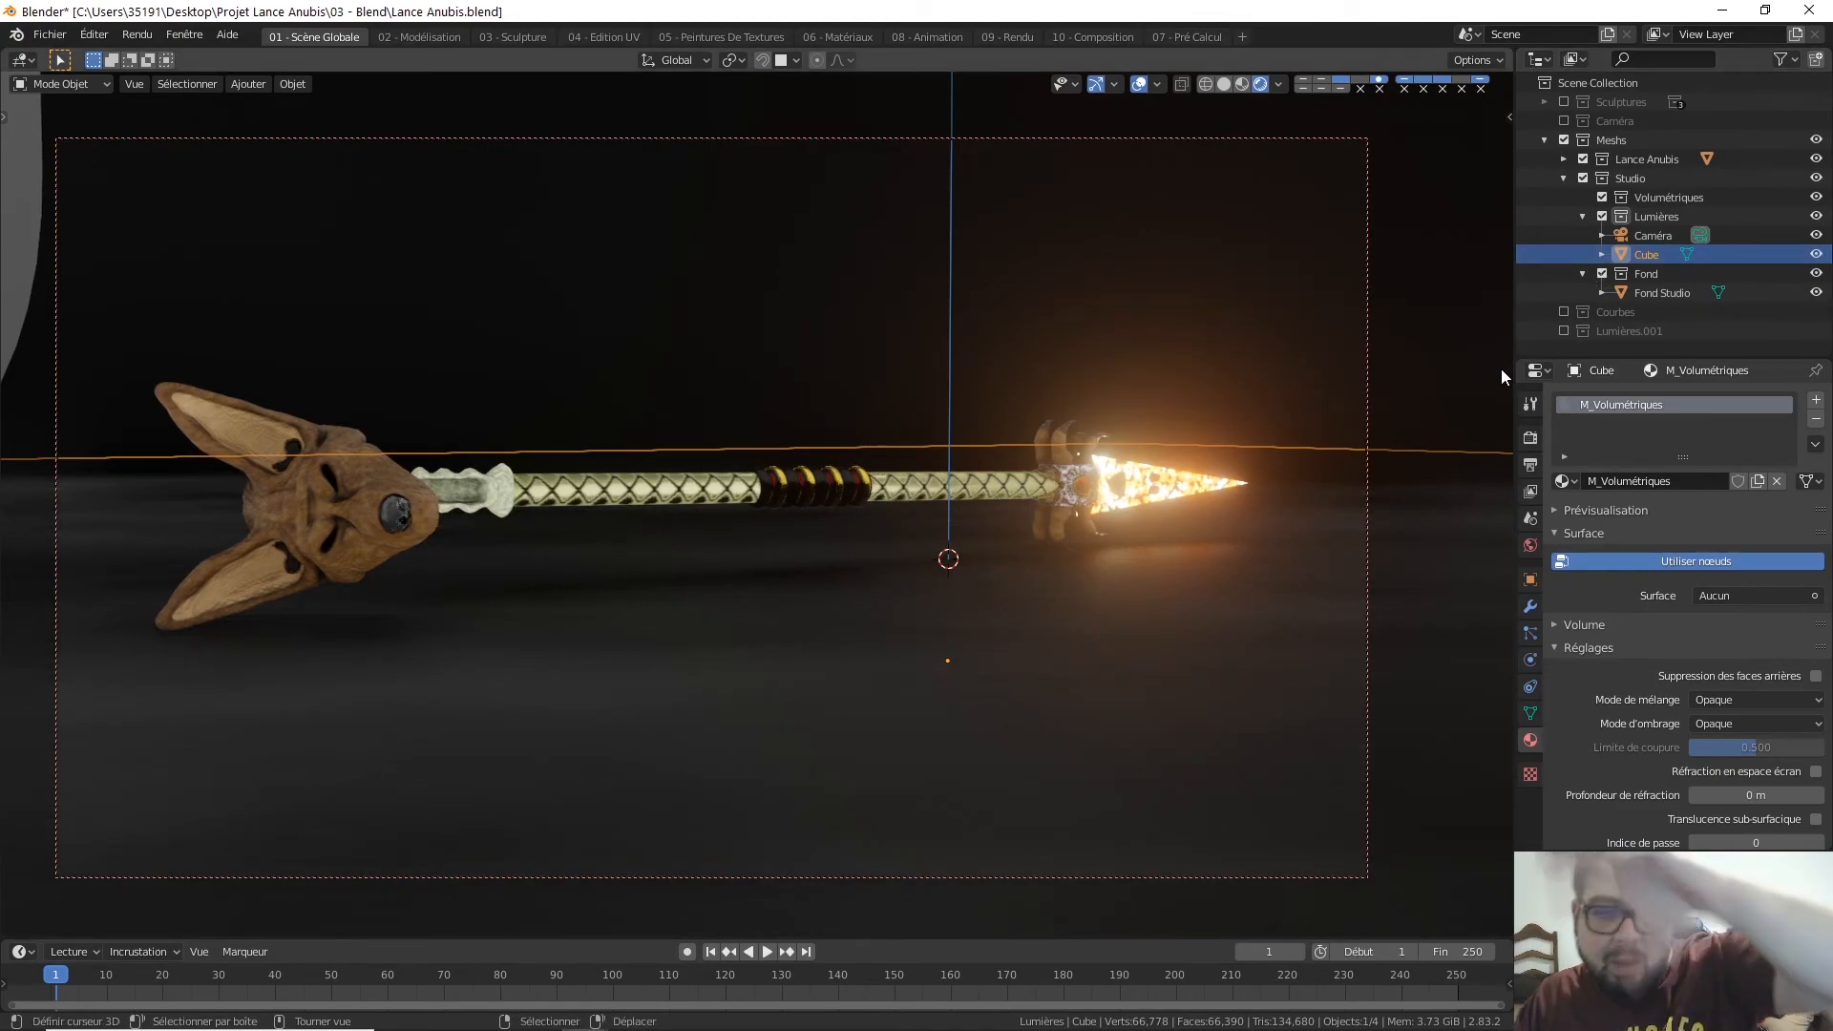
{"action": "key", "text": "g"}
{"action": "key", "text": "z"}
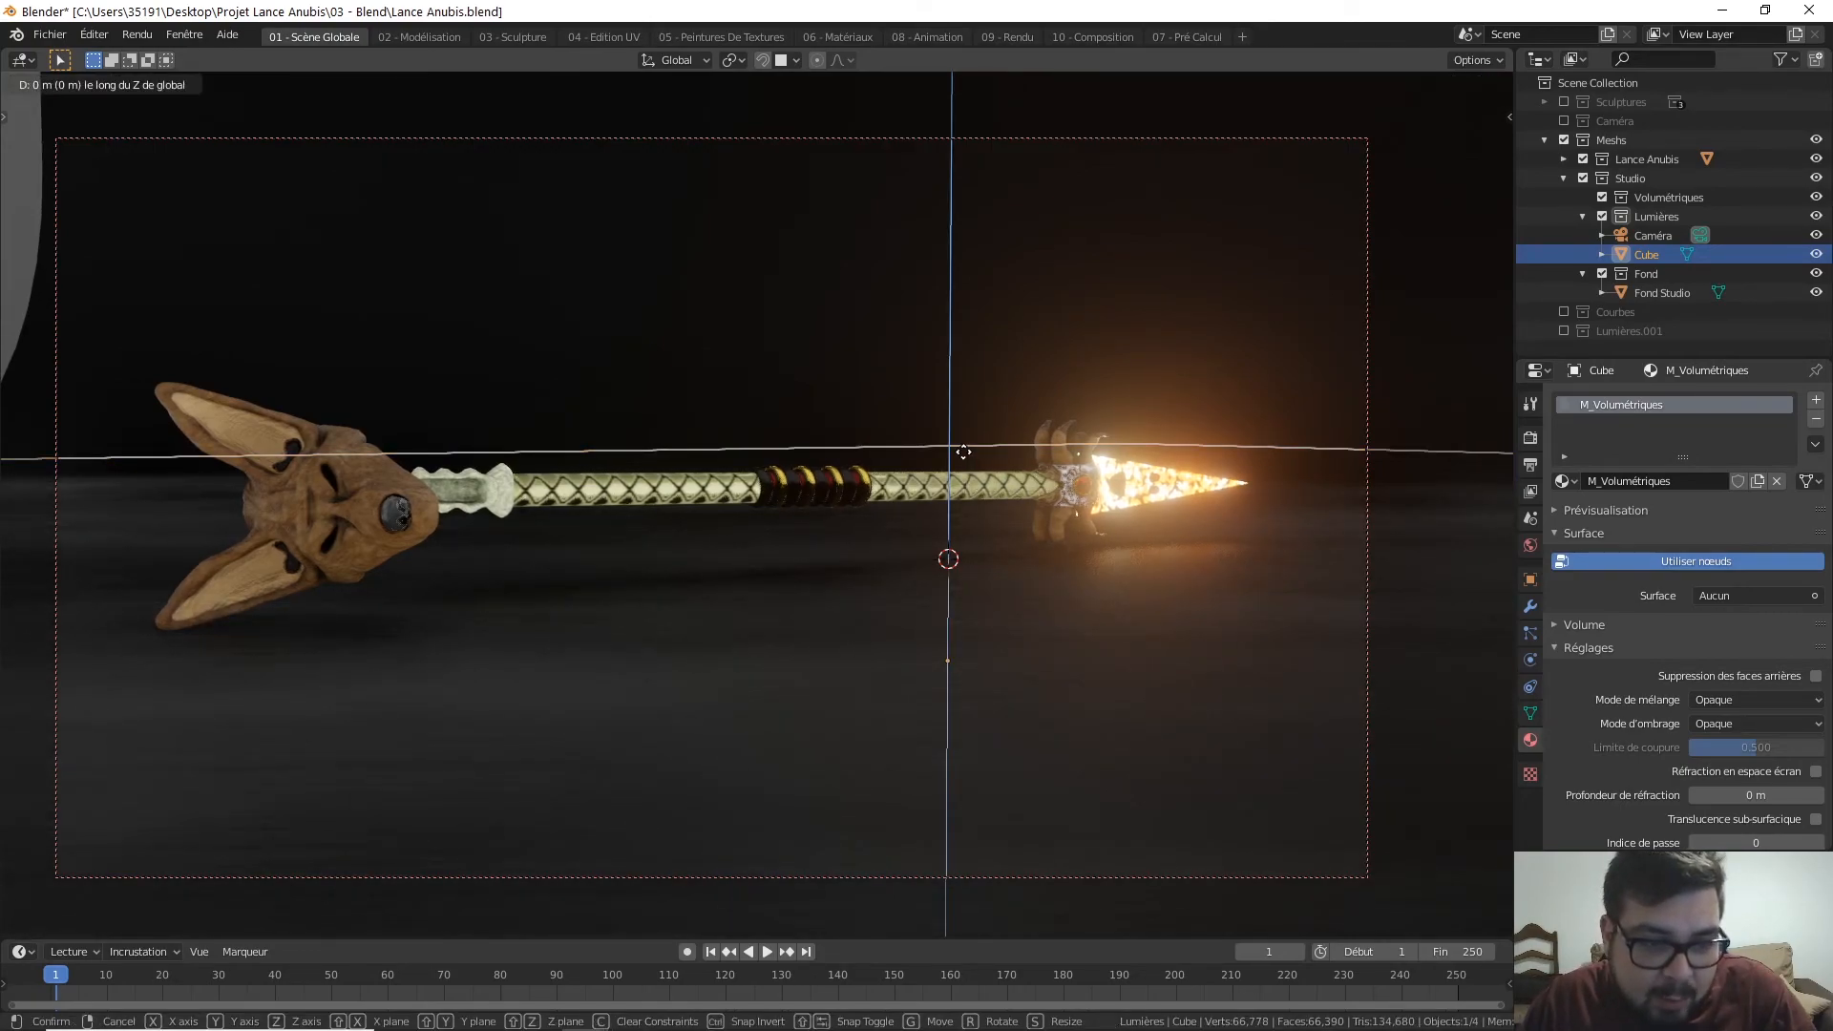
{"action": "left_click", "coordinate": [988, 318]}
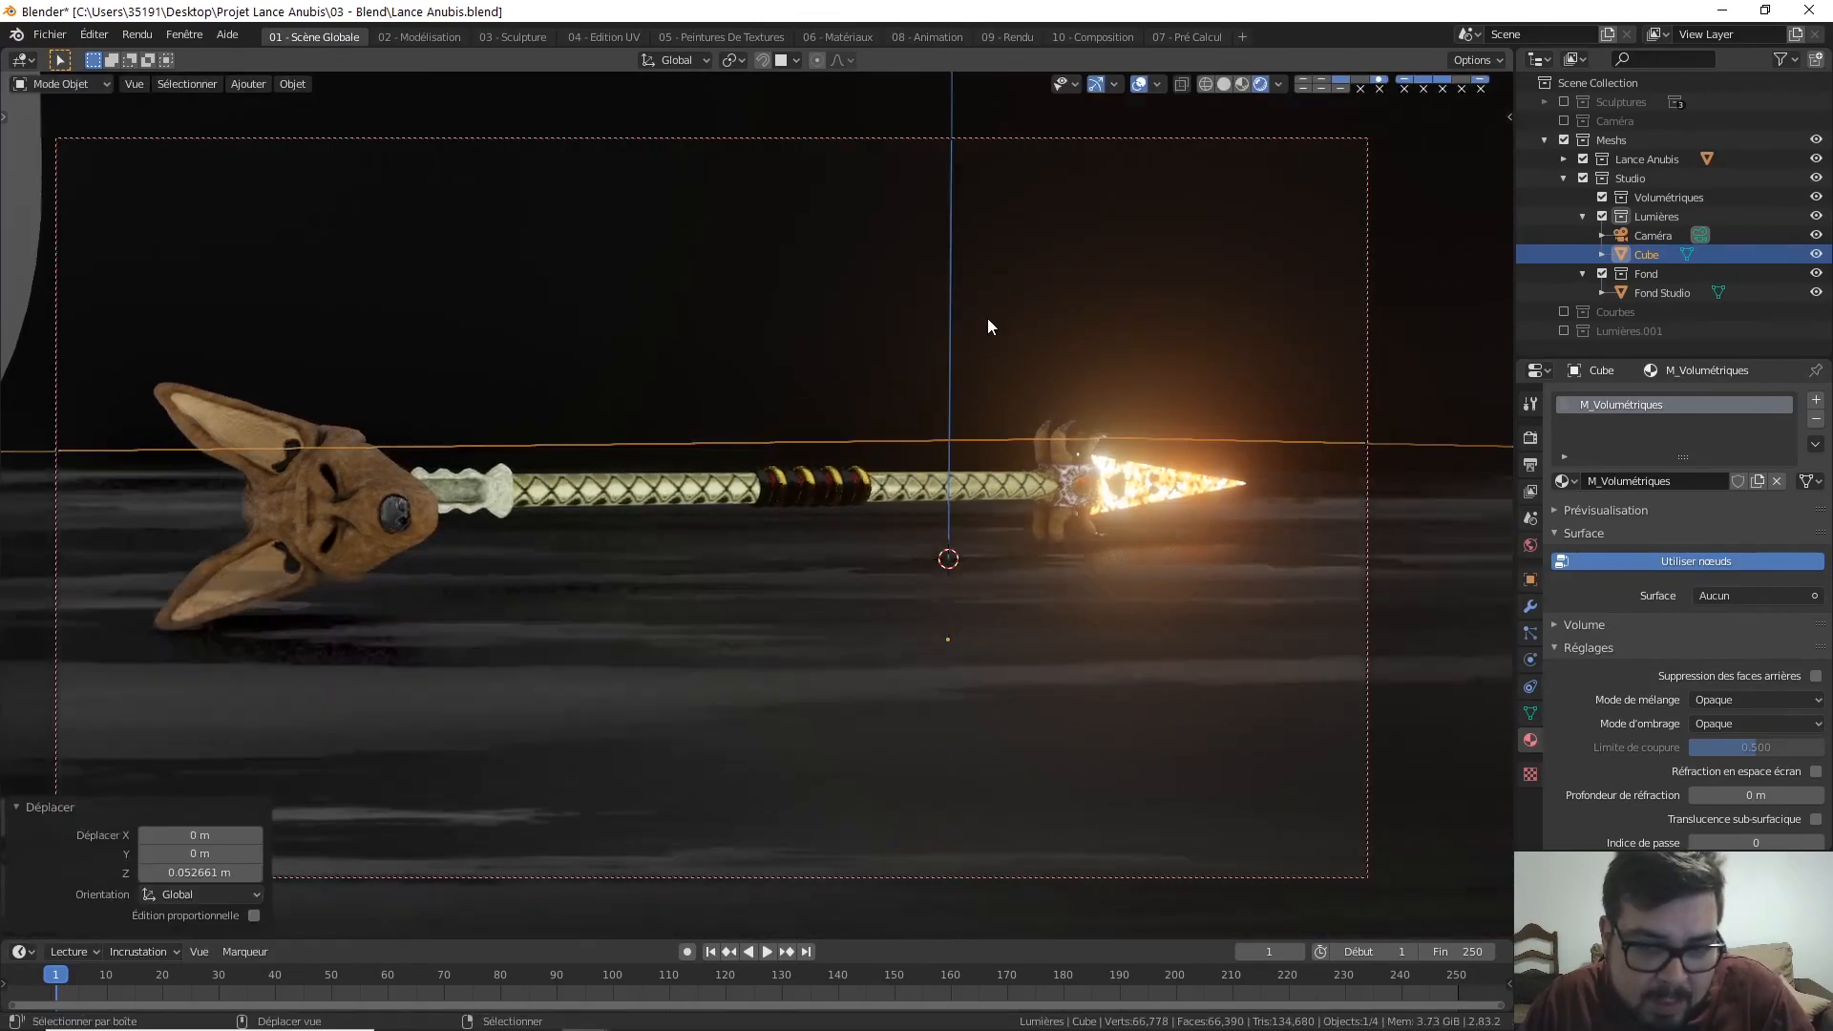
{"action": "key", "text": "a"}
{"action": "left_click", "coordinate": [993, 255]}
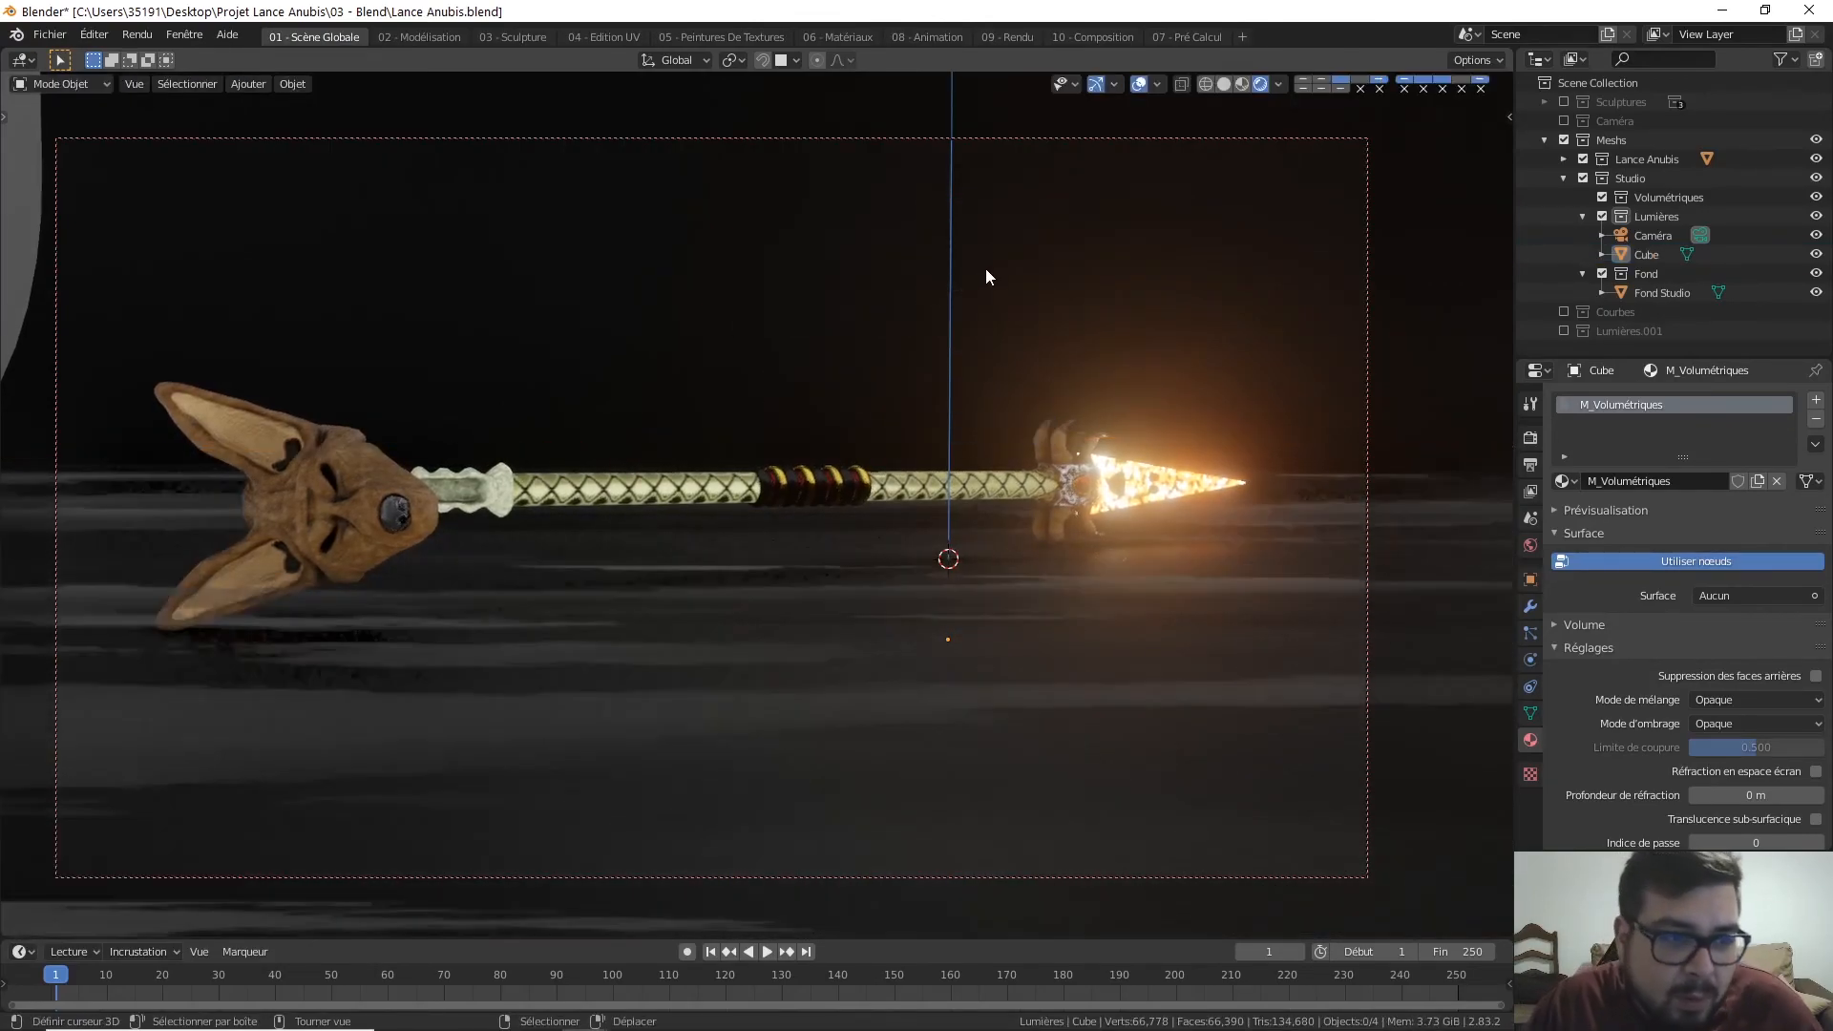
Step: Apply the fog cube's rotation and scale, set its origin to geometry, and check the fog from outside and through the camera
{"action": "left_click", "coordinate": [787, 582]}
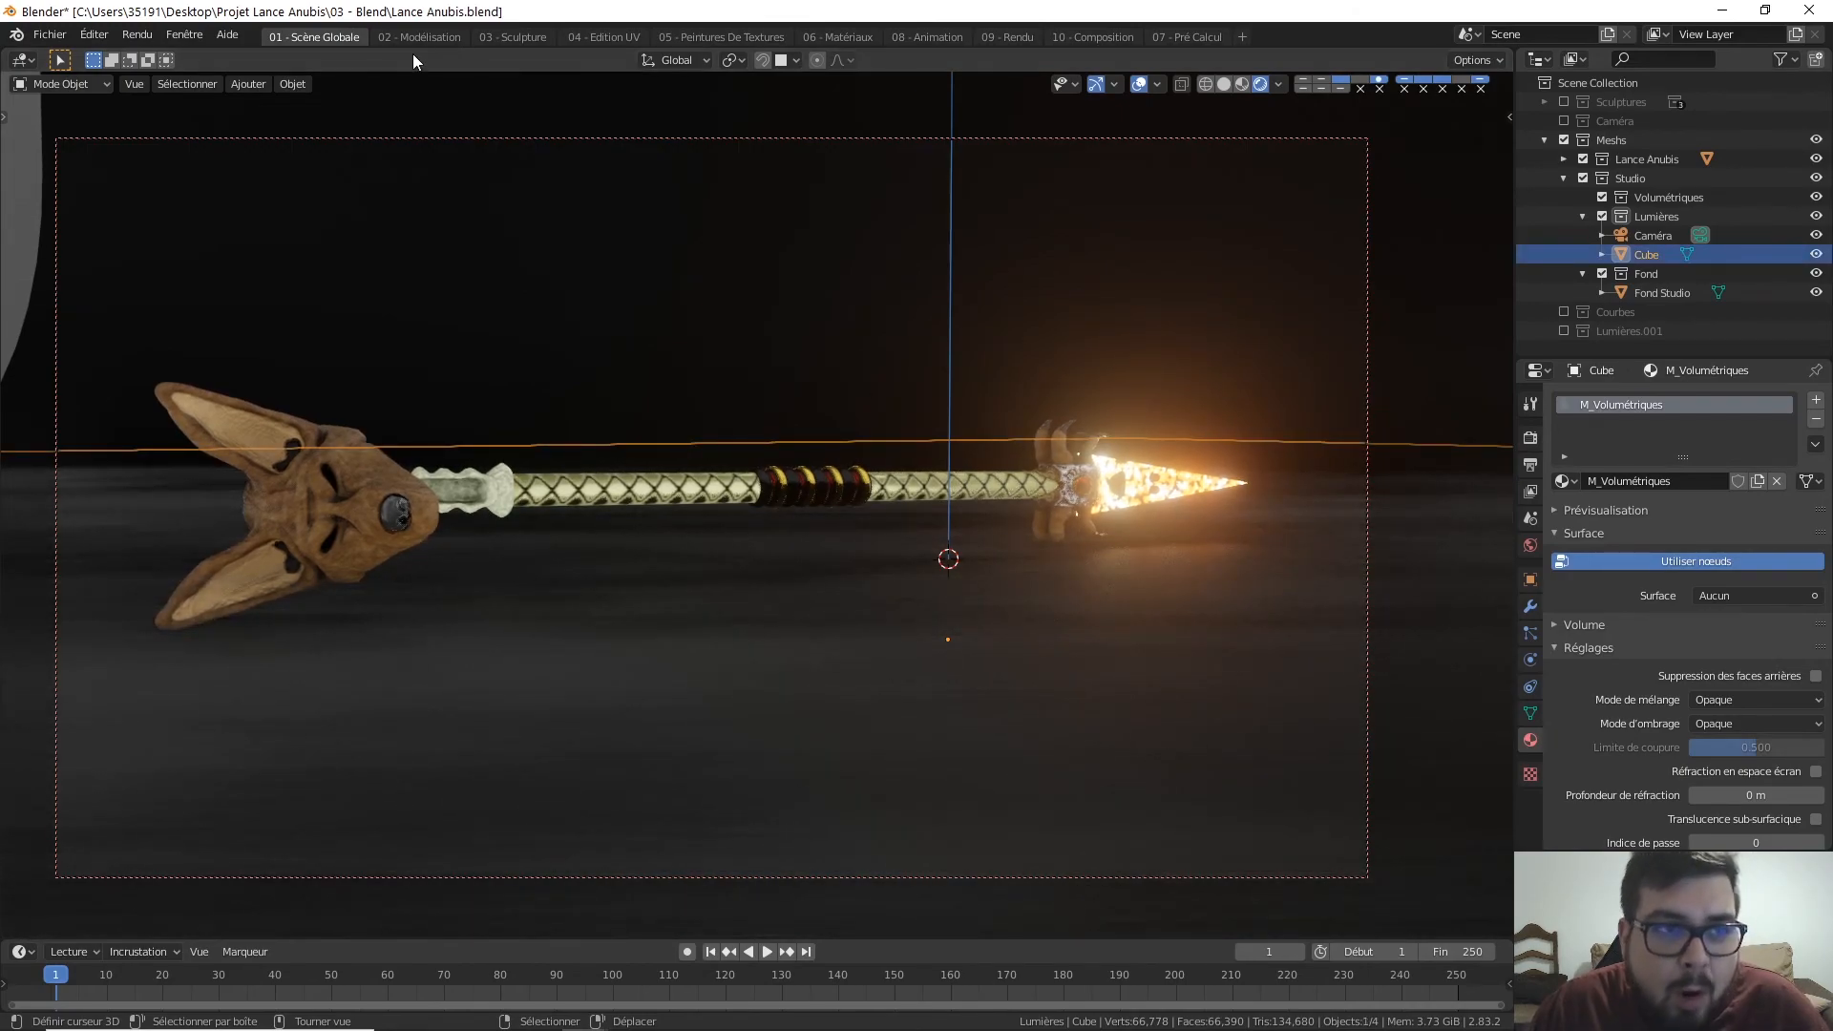
{"action": "left_click", "coordinate": [292, 84]}
{"action": "mouse_move", "coordinate": [345, 186]}
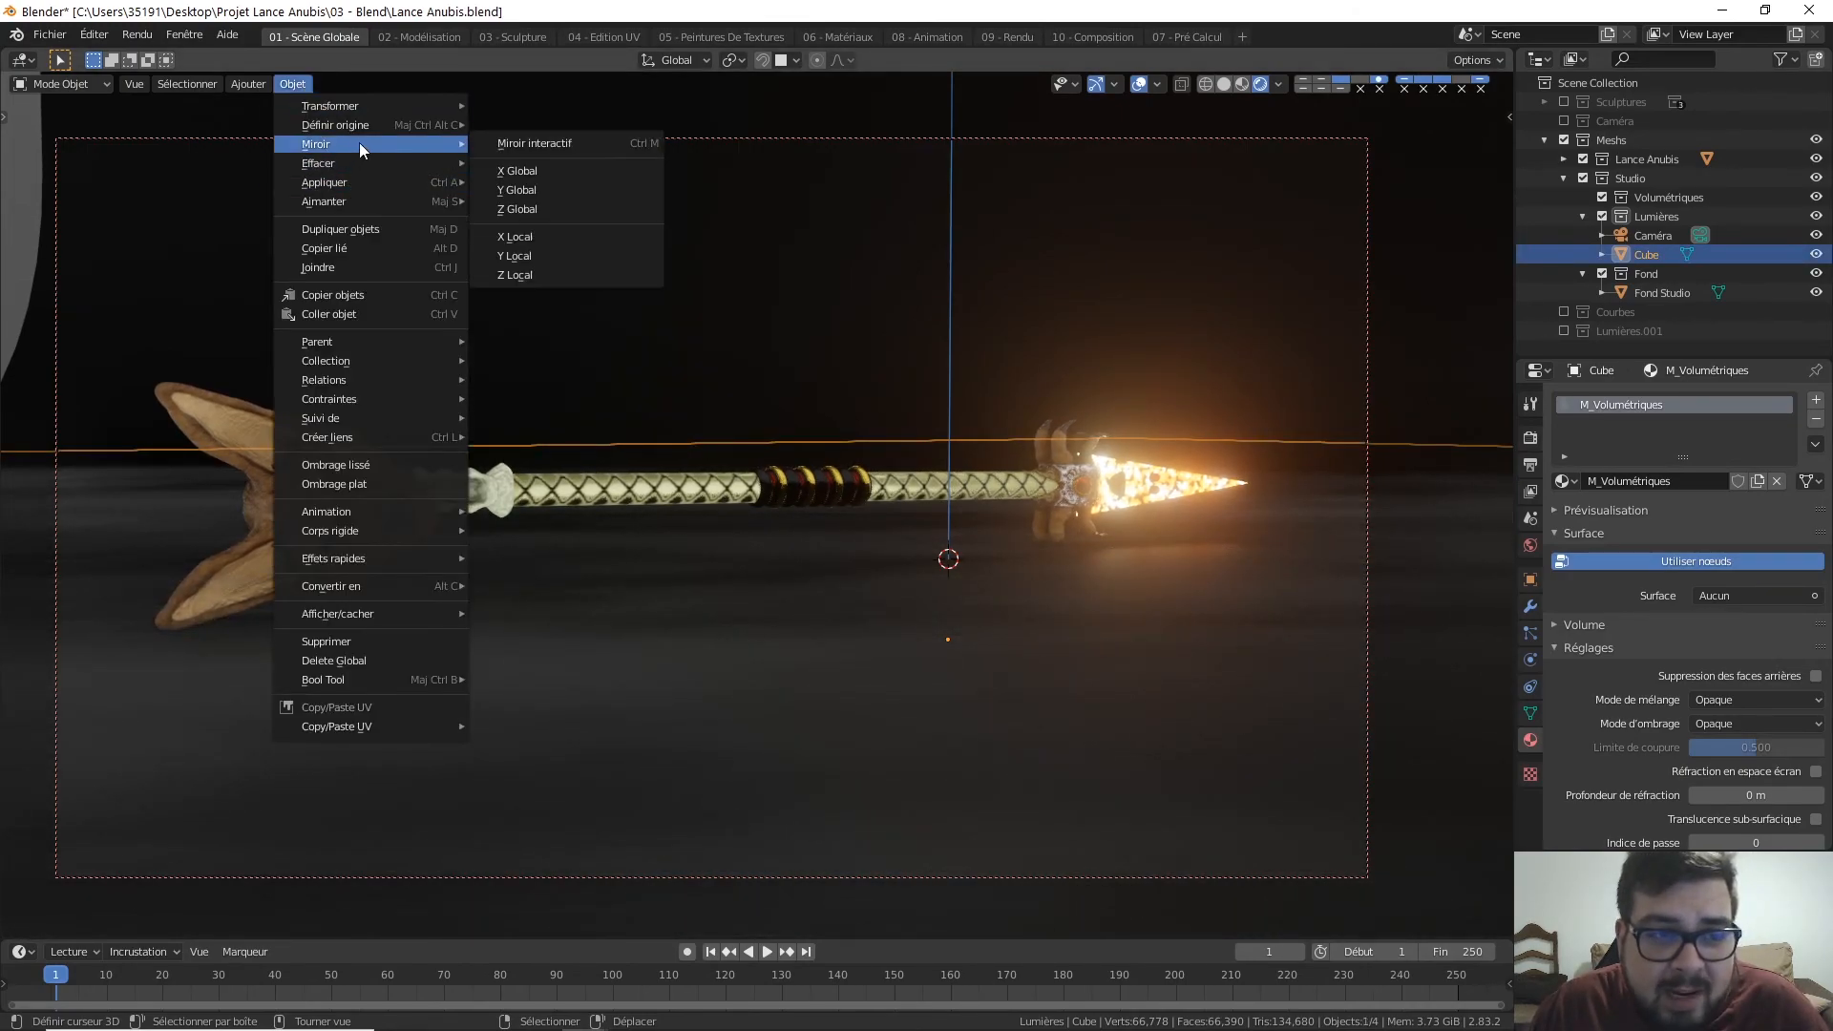
{"action": "left_click", "coordinate": [571, 260]}
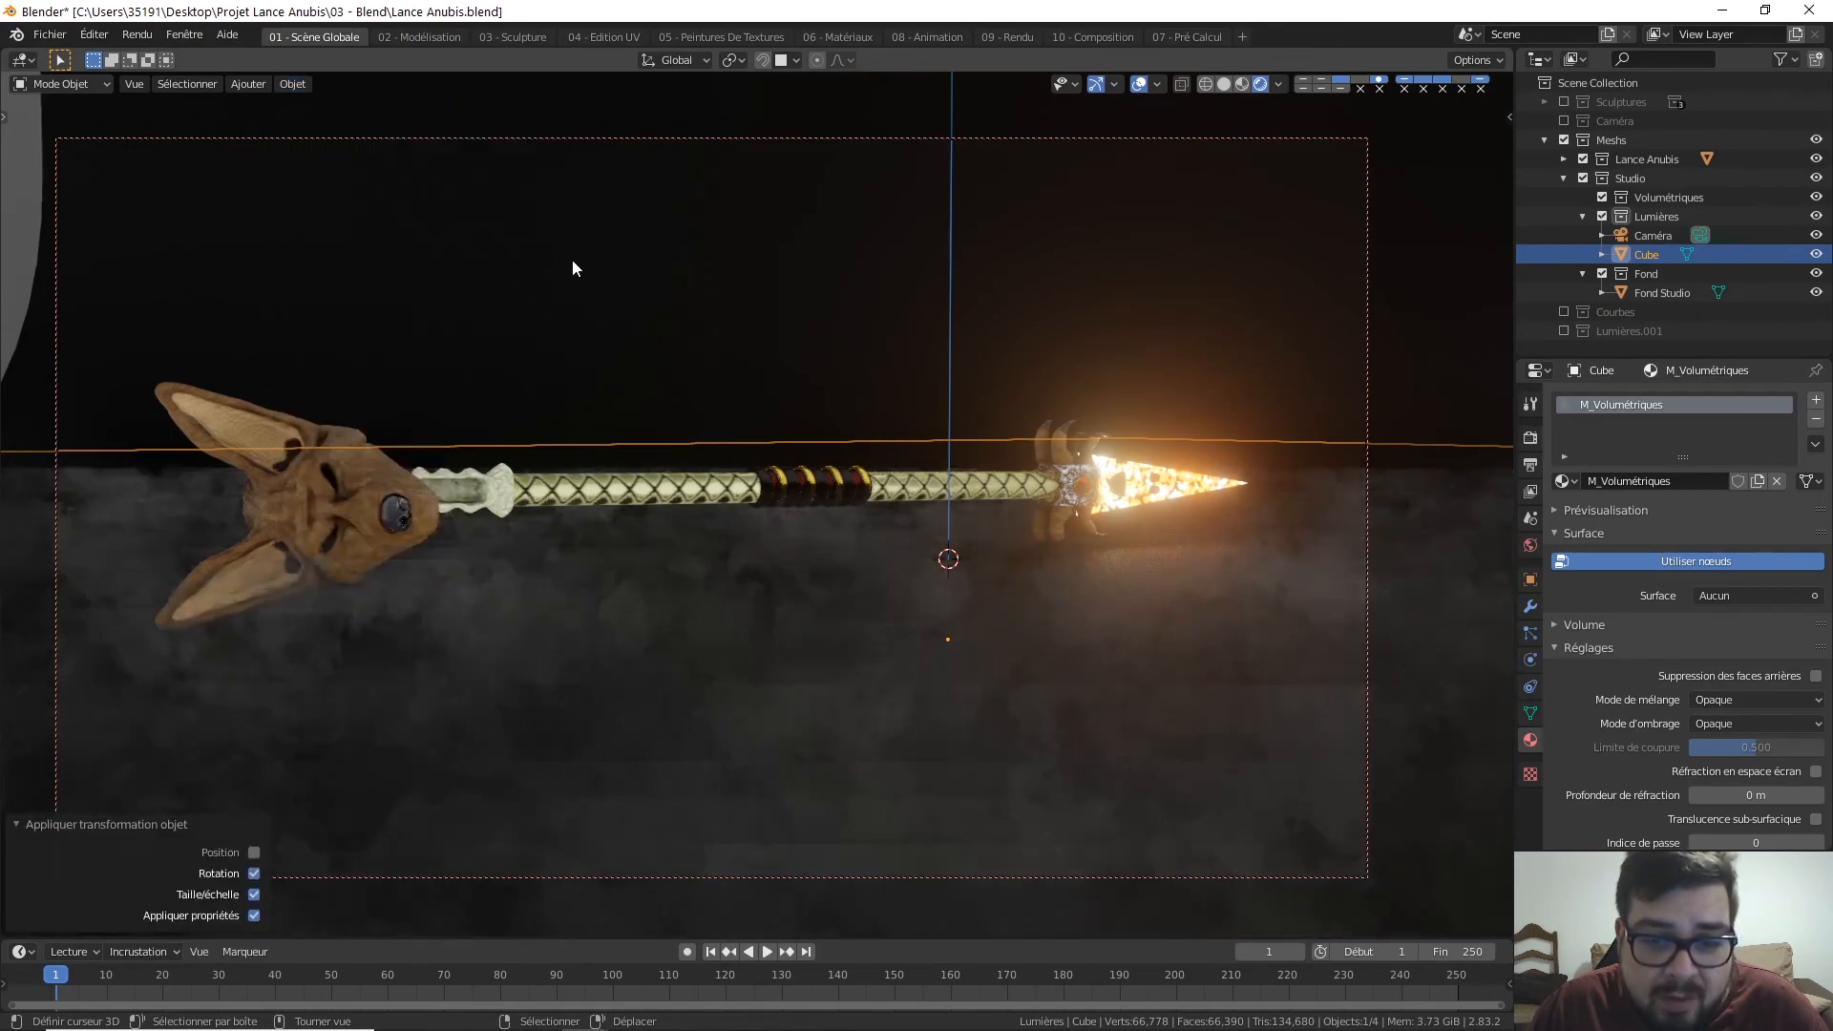
{"action": "left_click", "coordinate": [289, 83]}
{"action": "mouse_move", "coordinate": [341, 127]}
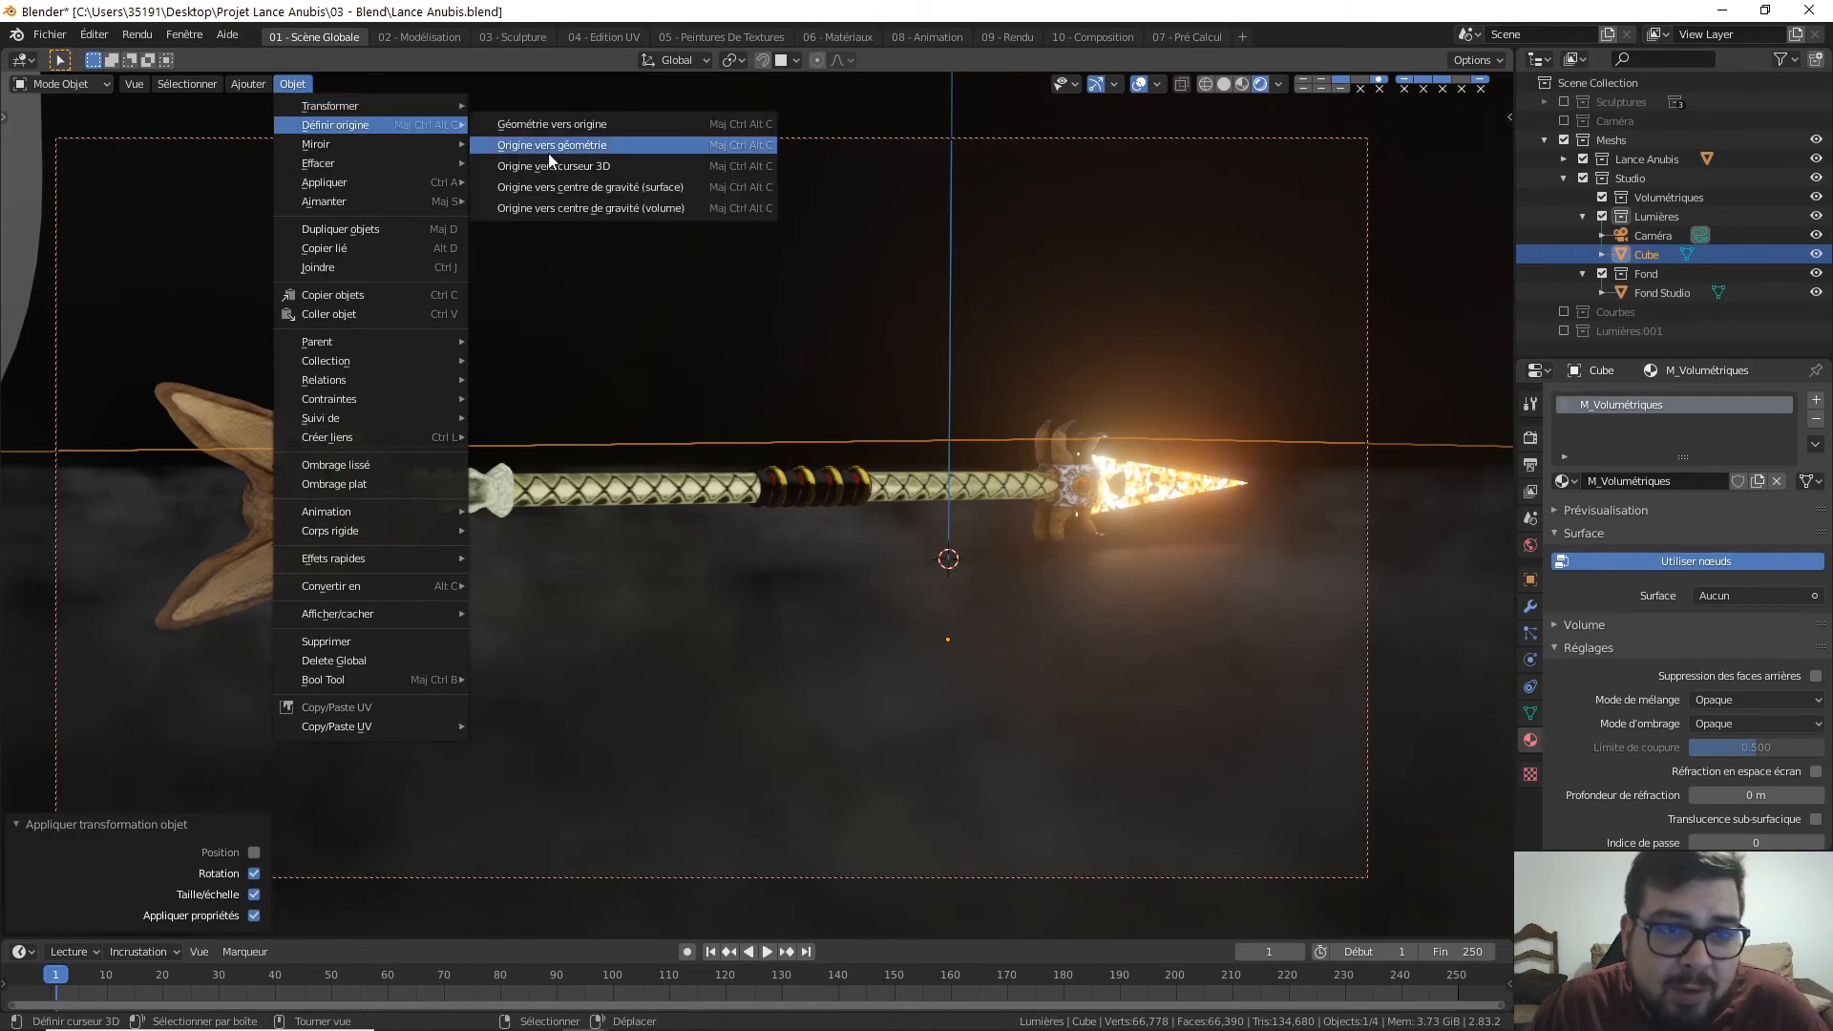
{"action": "left_click", "coordinate": [575, 151]}
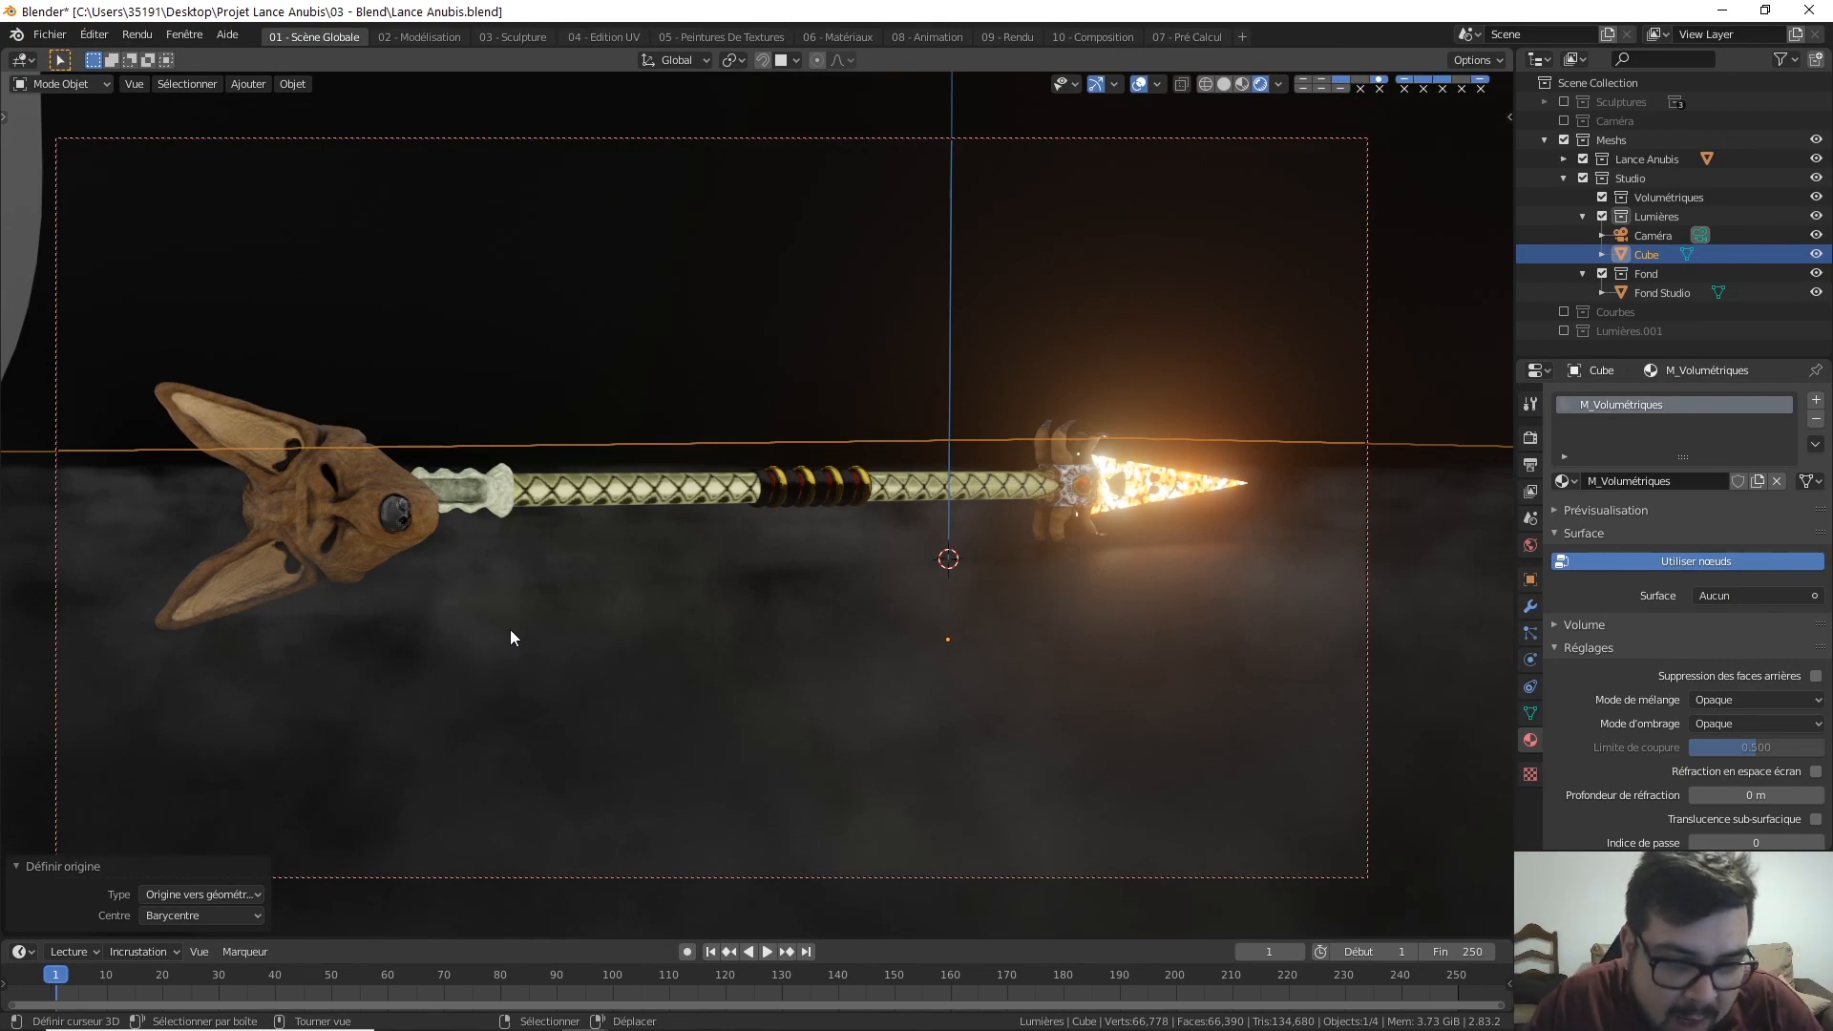
{"action": "key", "text": "KP_0"}
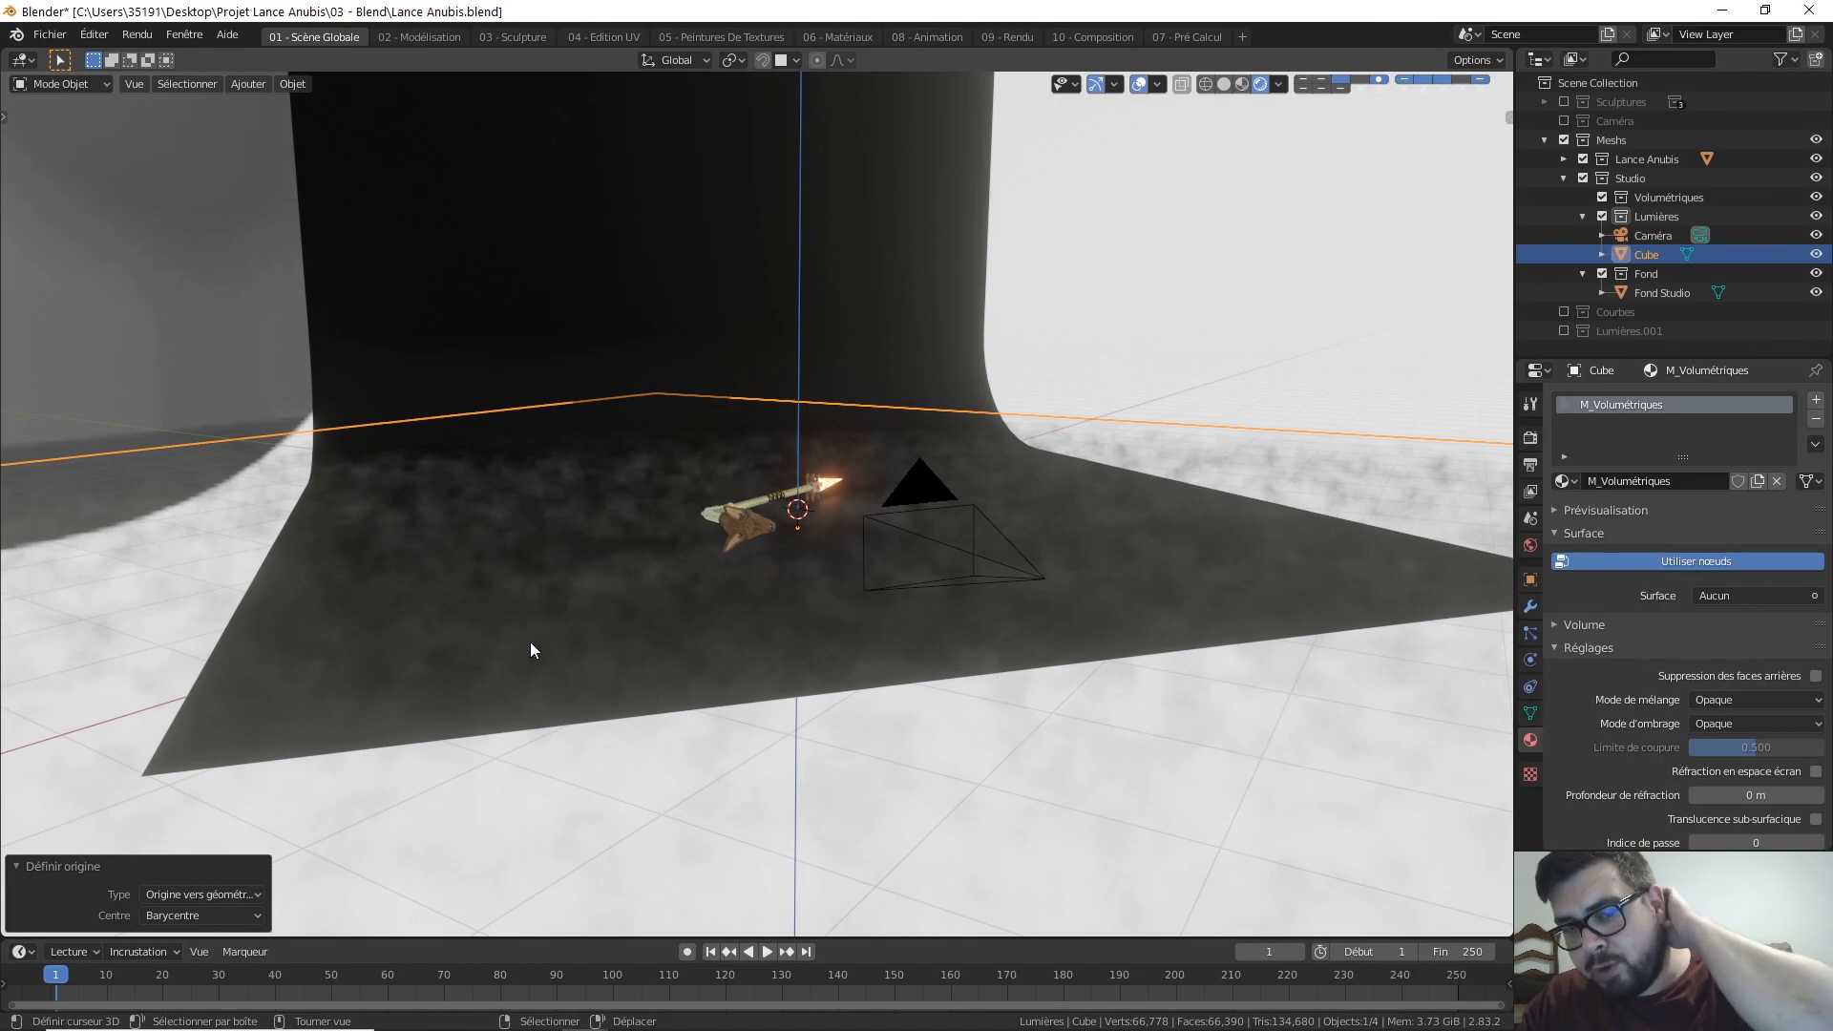
{"action": "key", "text": "KP_0"}
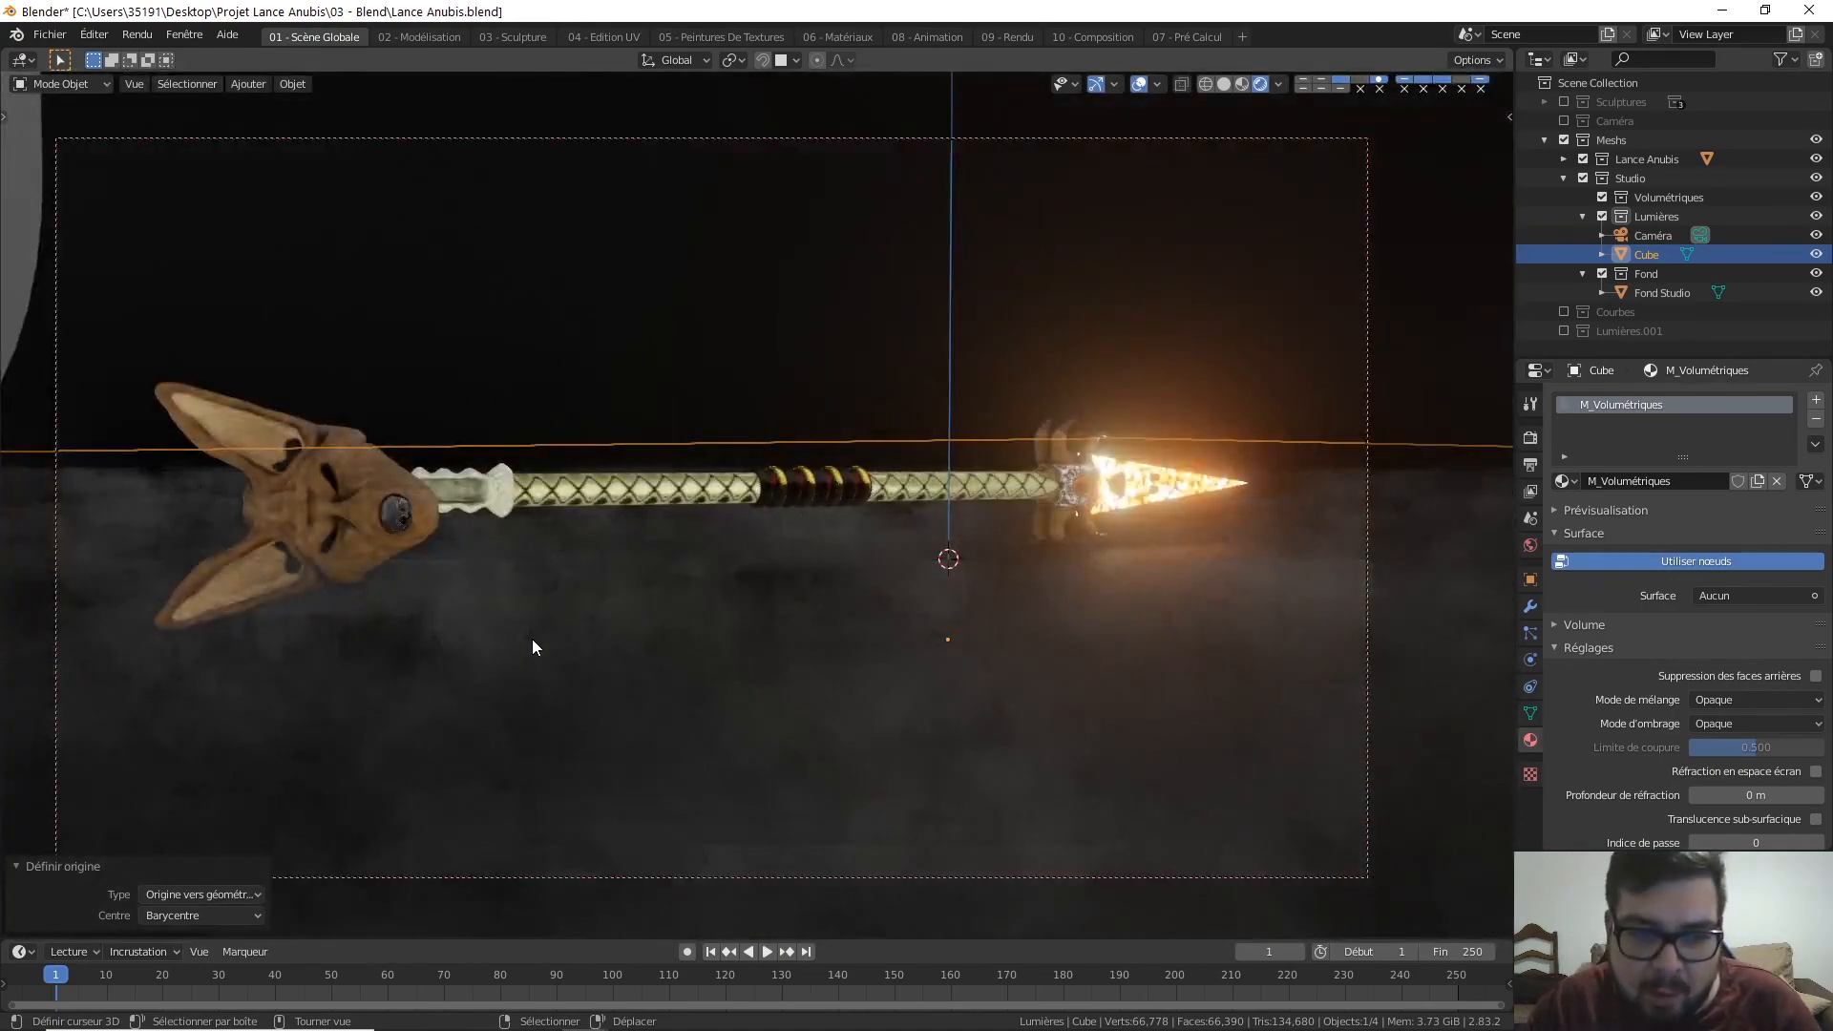